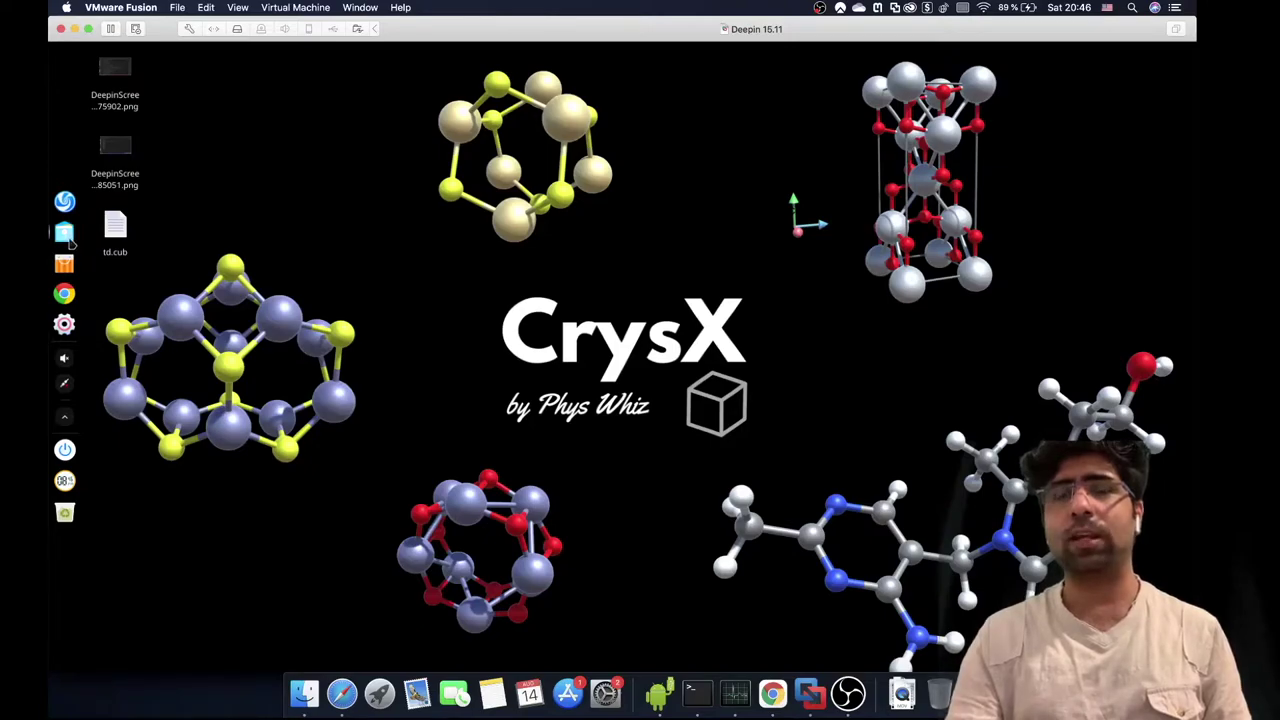
- Open the control file from the Benzene folder and examine its $dft functional and grid settings
{"action": "mouse_move", "coordinate": [68, 241]}
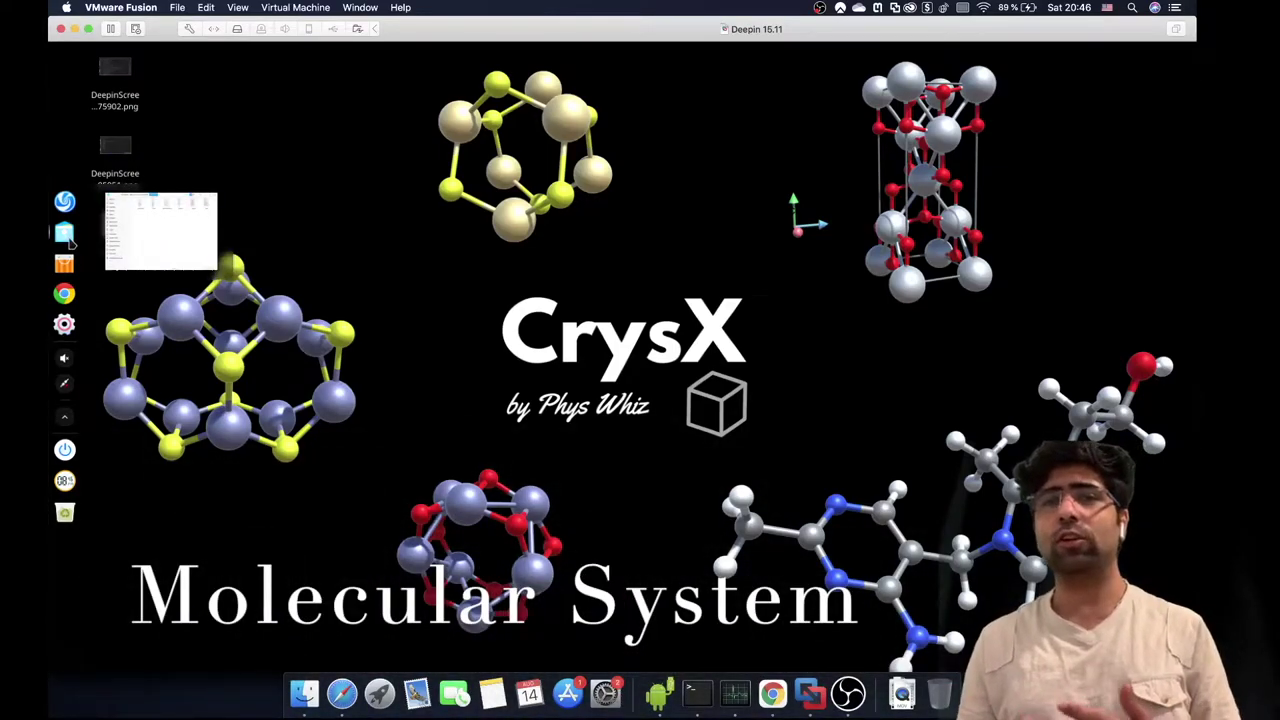
{"action": "left_click", "coordinate": [68, 241]}
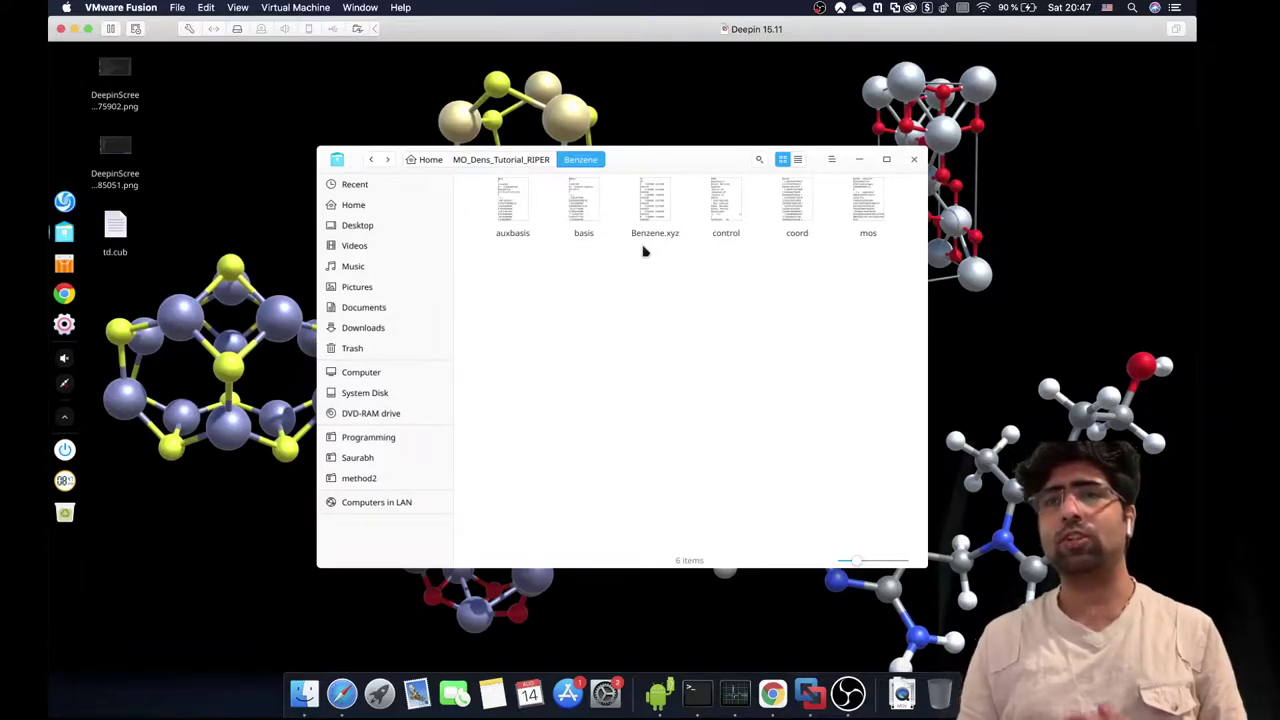
{"action": "left_click", "coordinate": [725, 202]}
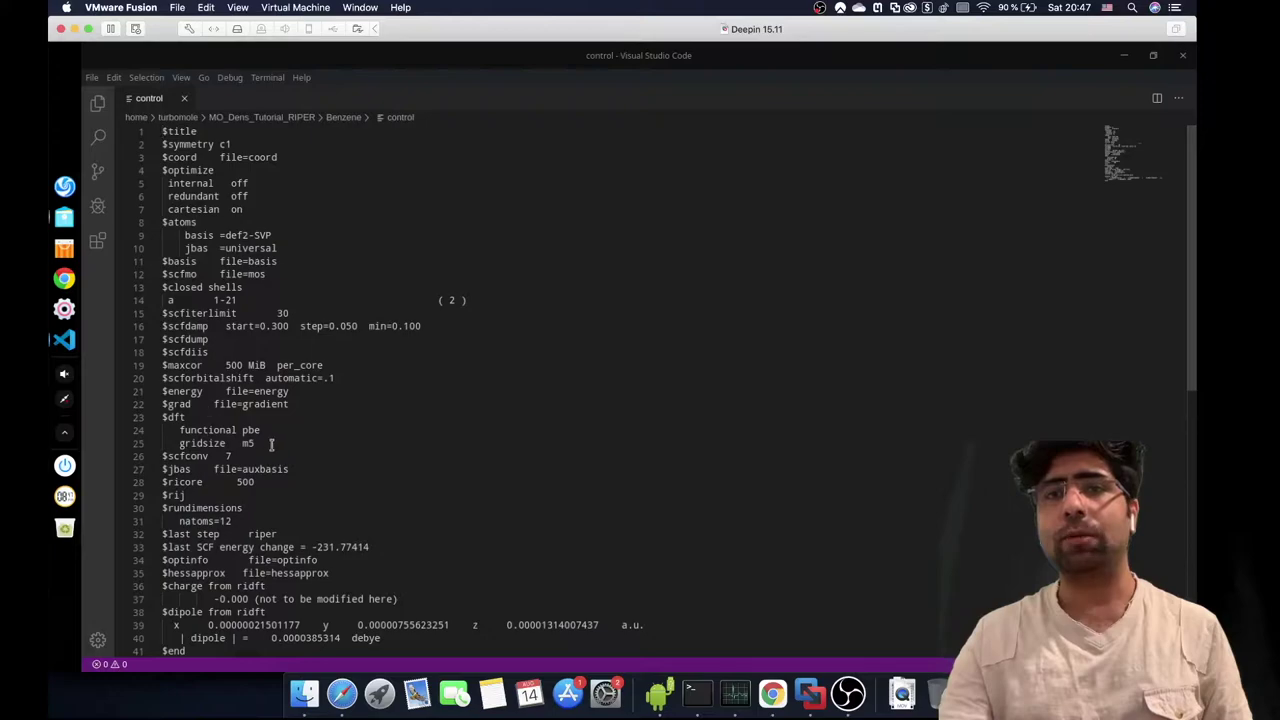
{"action": "left_click_drag", "start_coordinate": [256, 445], "coordinate": [148, 420]}
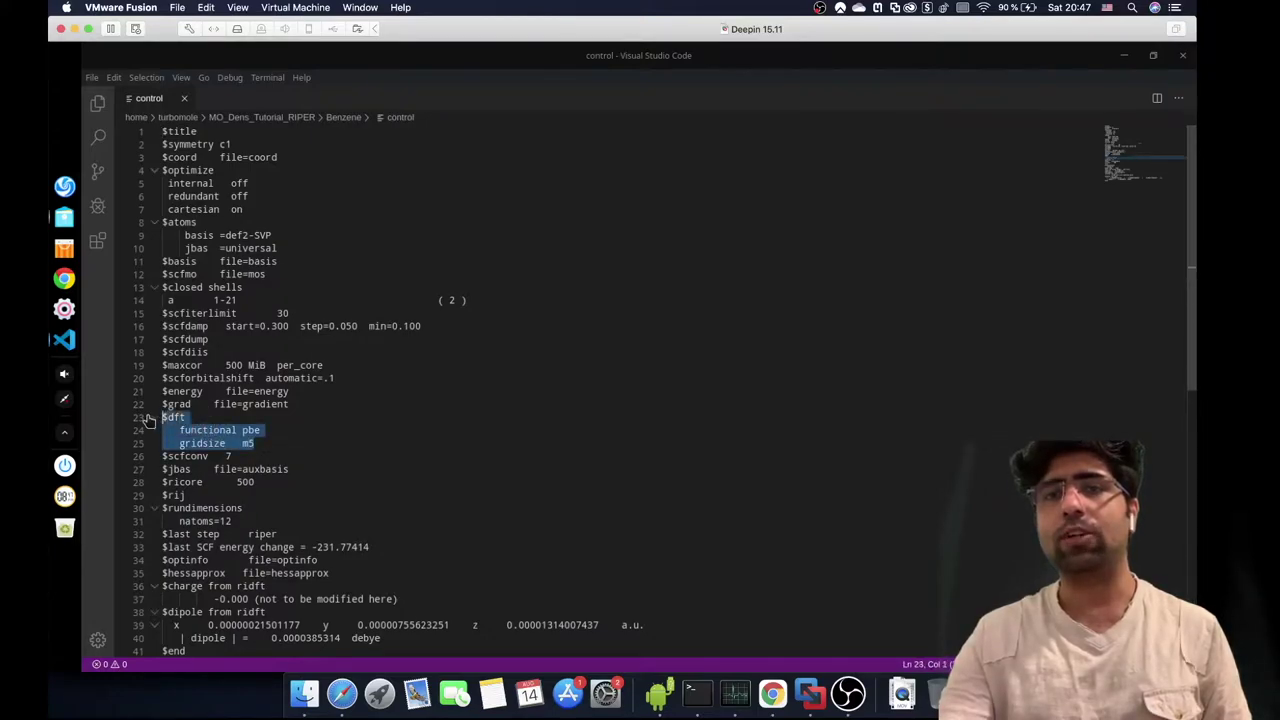
{"action": "left_click", "coordinate": [207, 425]}
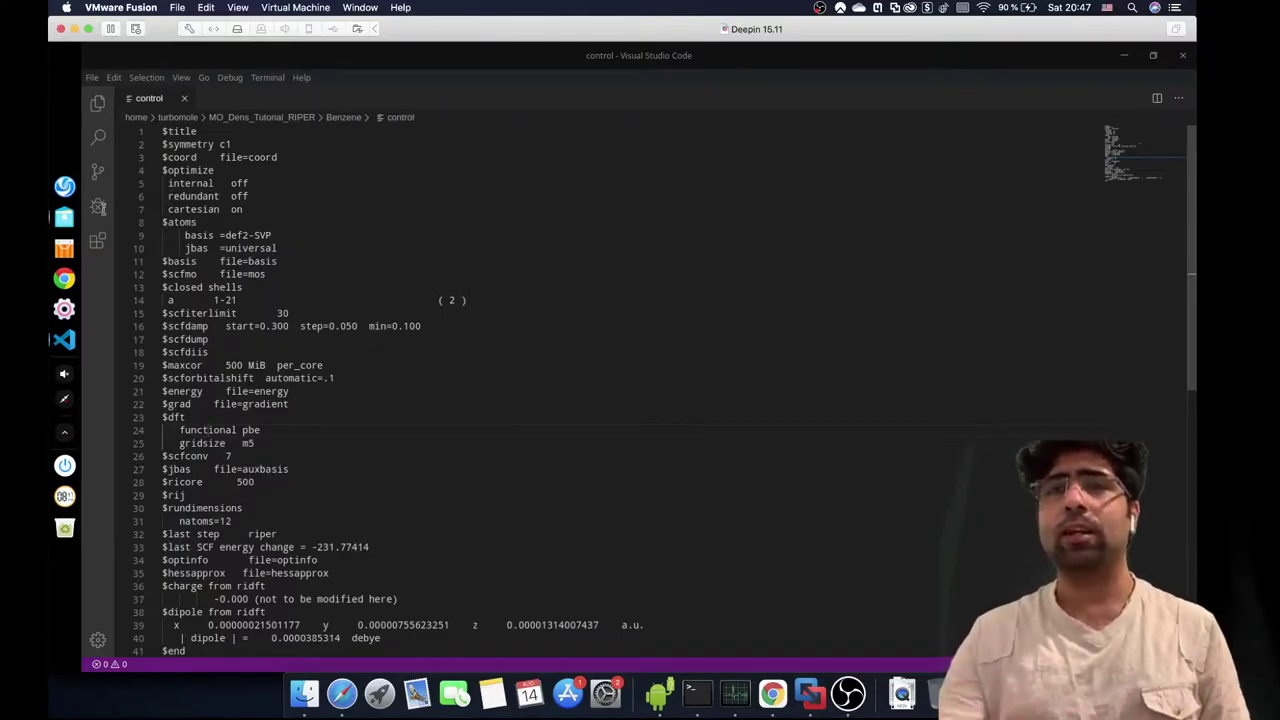
- Open a terminal in the MO_Dens_Tutorial_RIPER/Benzene folder and check its working directory
{"action": "left_click", "coordinate": [68, 217]}
{"action": "right_click", "coordinate": [634, 310]}
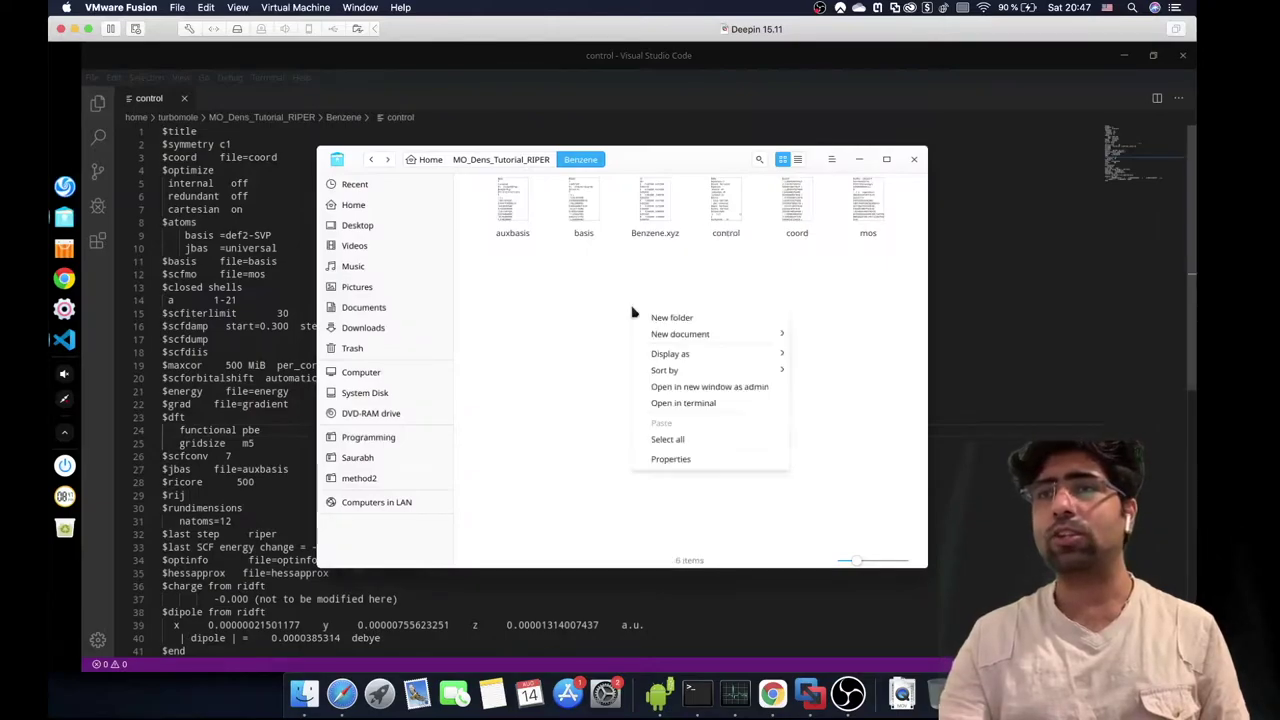
{"action": "left_click", "coordinate": [677, 405]}
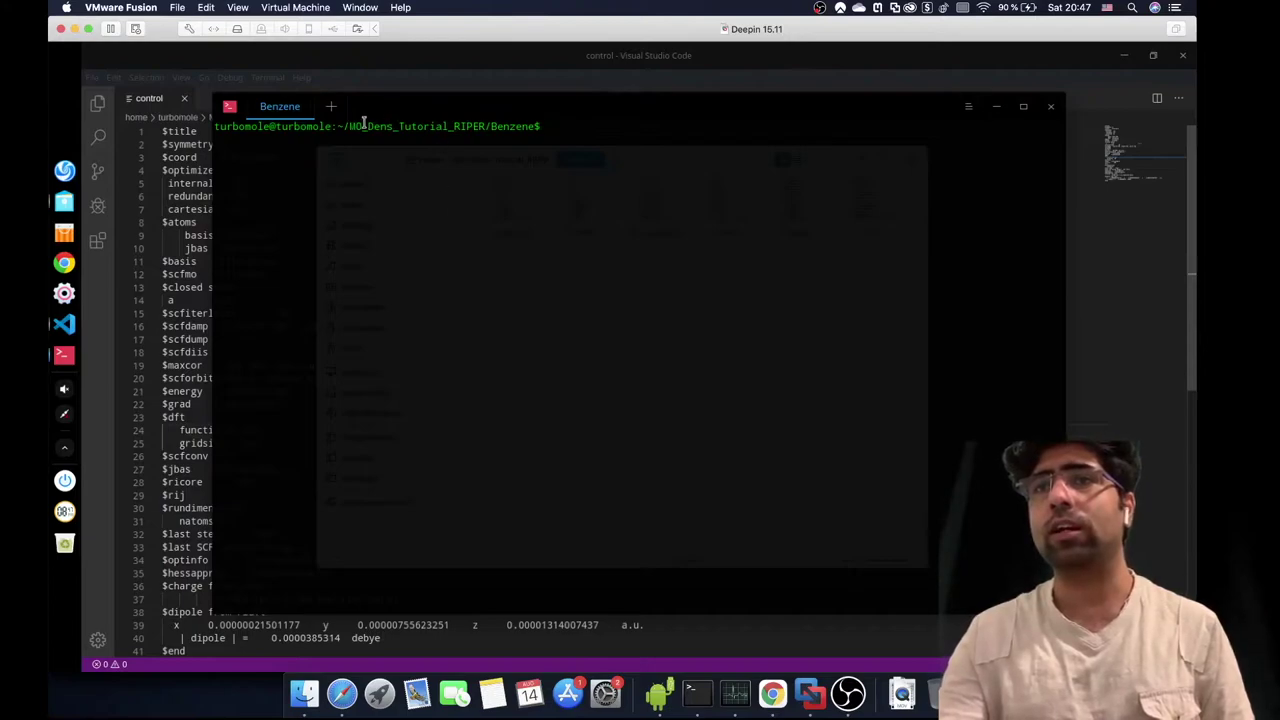
{"action": "left_click_drag", "start_coordinate": [354, 126], "coordinate": [516, 124]}
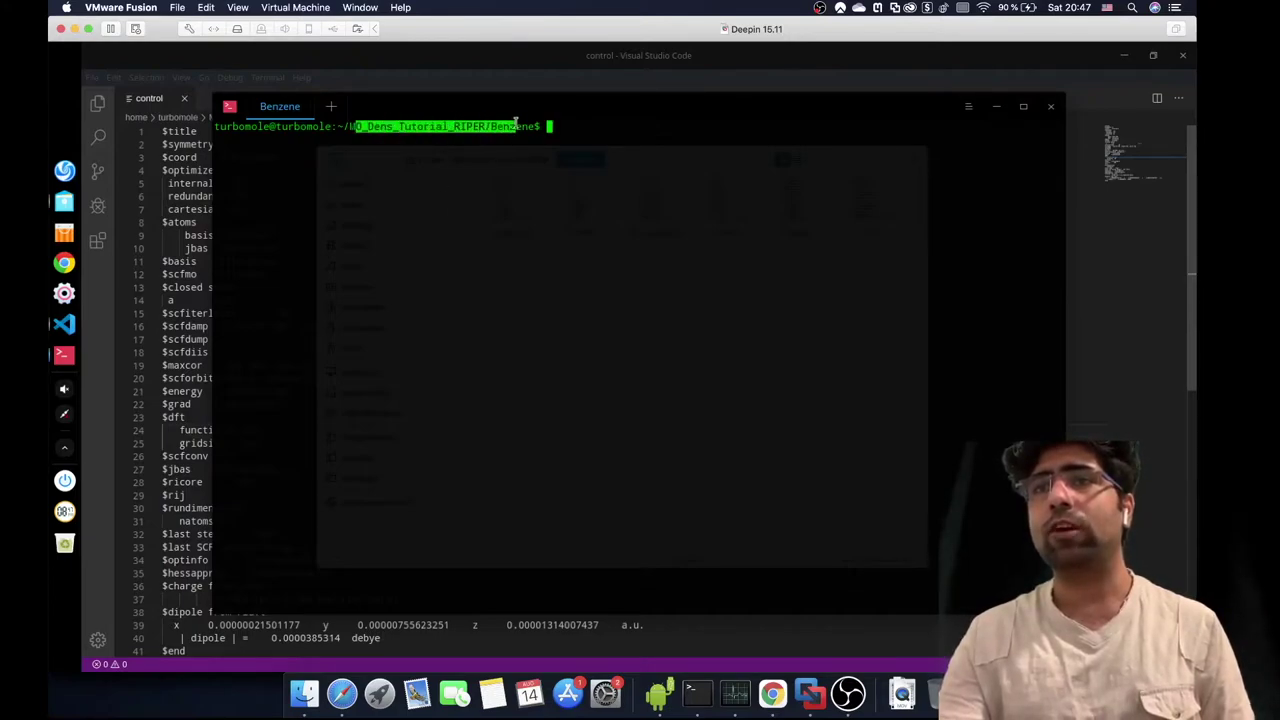
{"action": "left_click", "coordinate": [686, 236]}
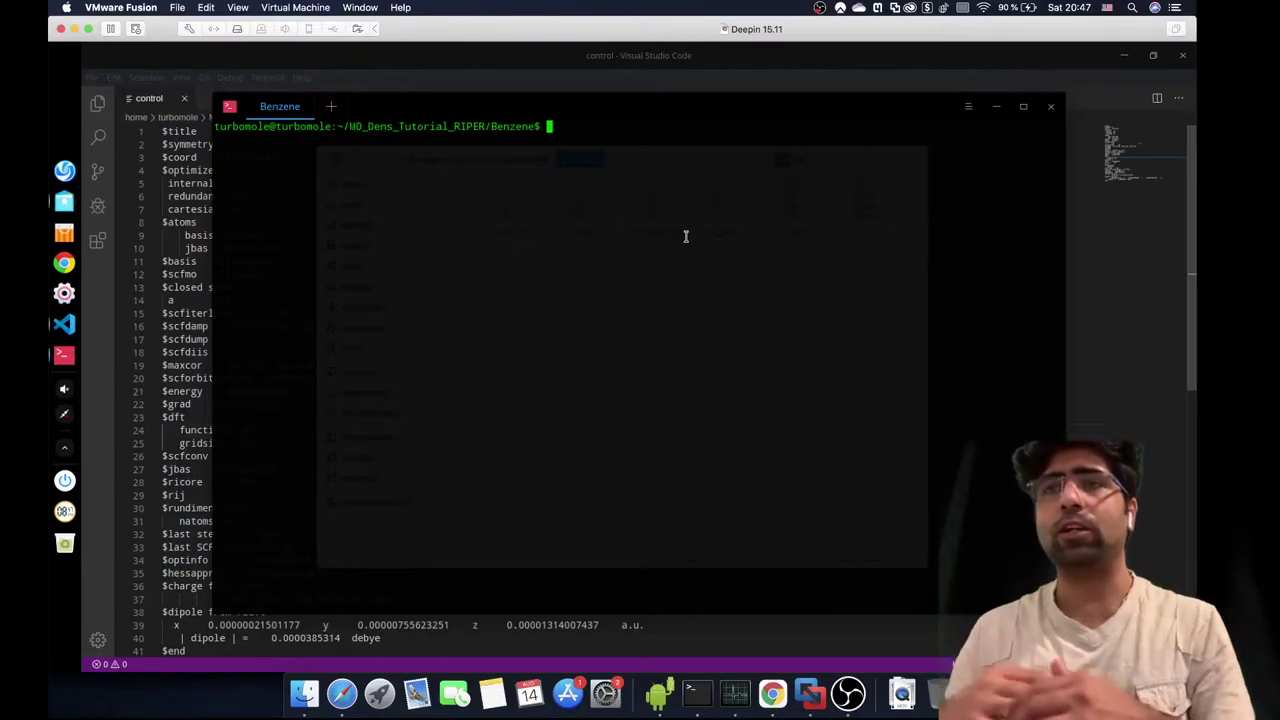
- Look up the path of the default riper executable with "which riper"
{"action": "type", "text": "w"}
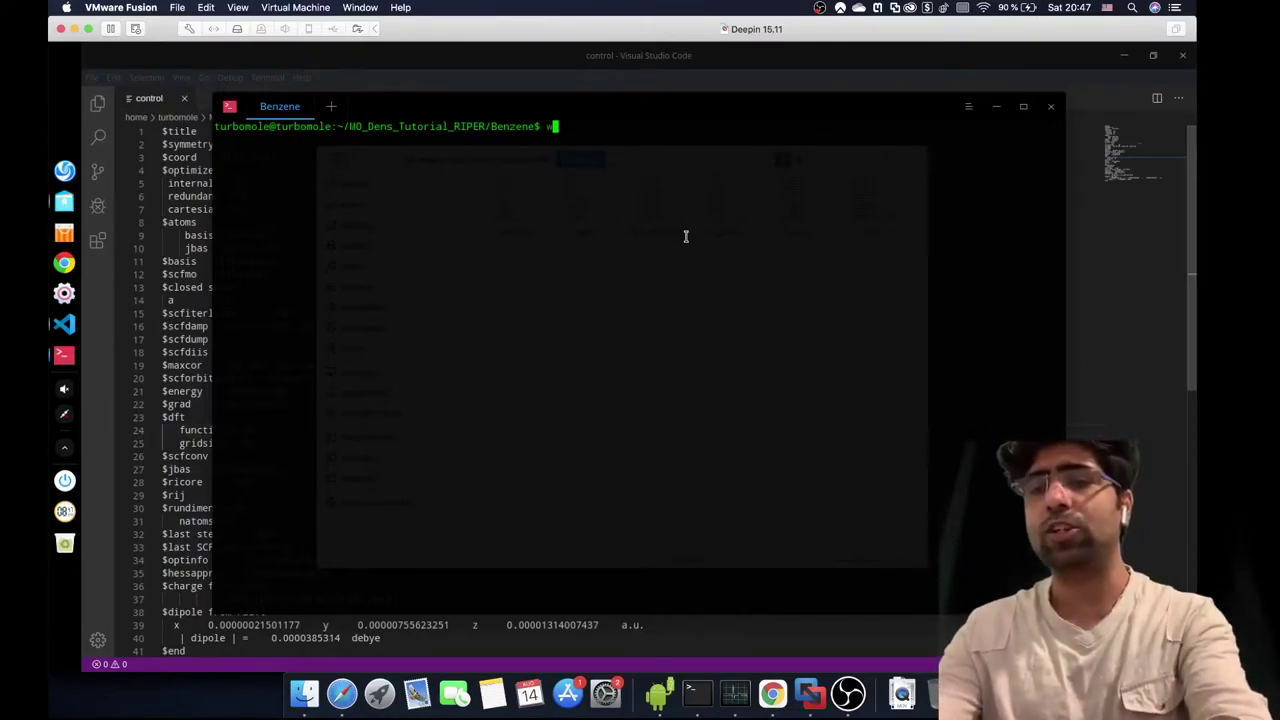
{"action": "type", "text": "hich riper"}
{"action": "key", "text": "Return"}
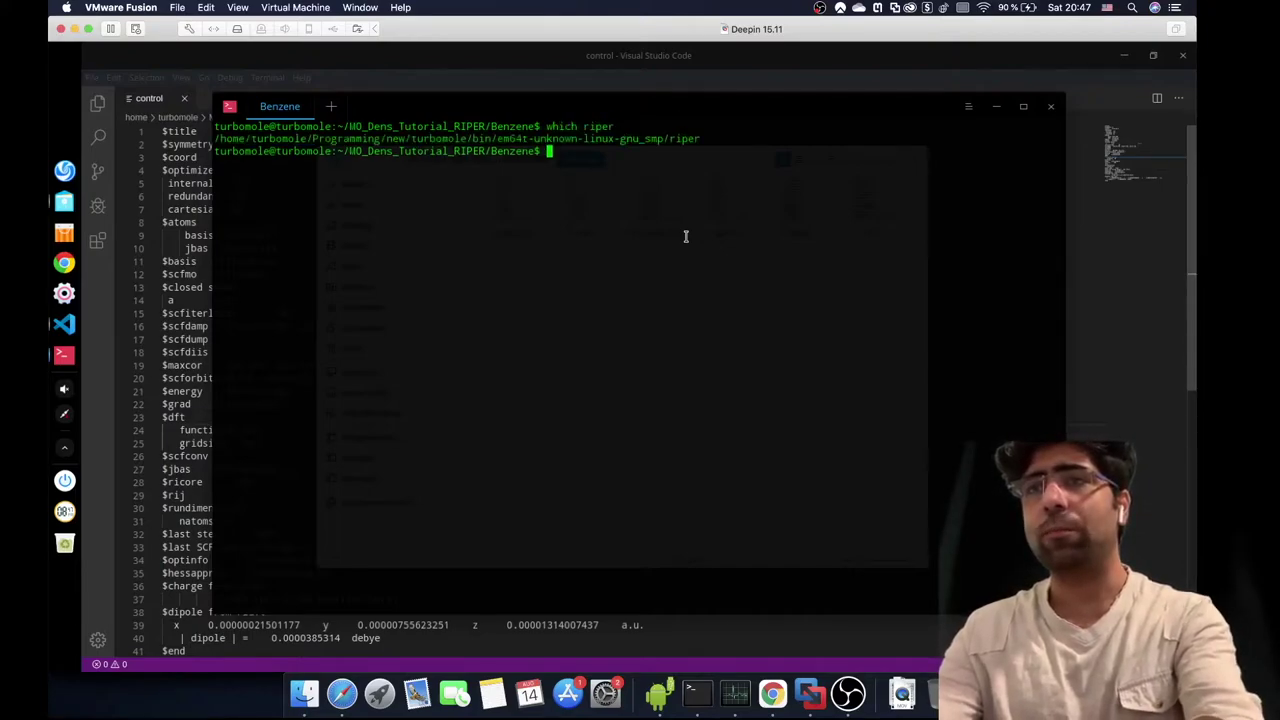
{"action": "type", "text": "which"}
{"action": "type", "text": " riper"}
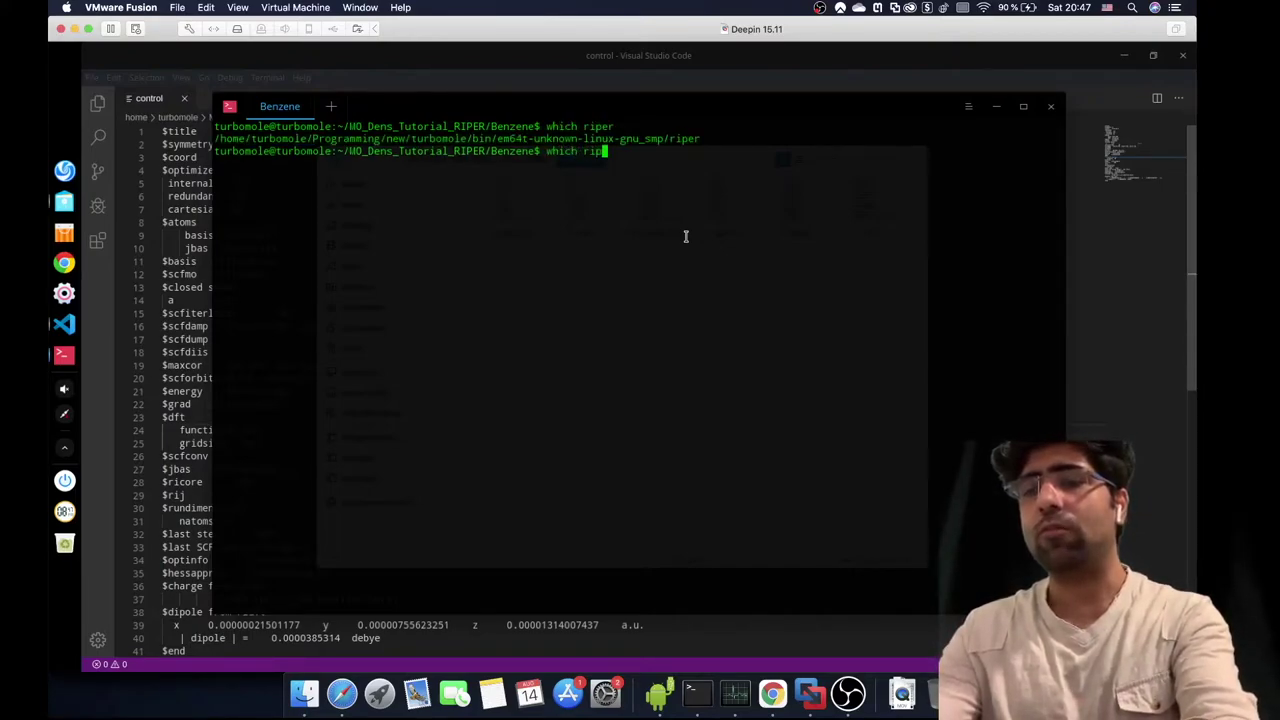
{"action": "key", "text": "BackSpace"}
{"action": "key", "text": "BackSpace"}
{"action": "key", "text": "BackSpace"}
{"action": "key", "text": "BackSpace"}
{"action": "key", "text": "BackSpace"}
{"action": "key", "text": "BackSpace"}
{"action": "key", "text": "BackSpace"}
{"action": "key", "text": "BackSpace"}
{"action": "key", "text": "BackSpace"}
{"action": "key", "text": "BackSpace"}
{"action": "key", "text": "BackSpace"}
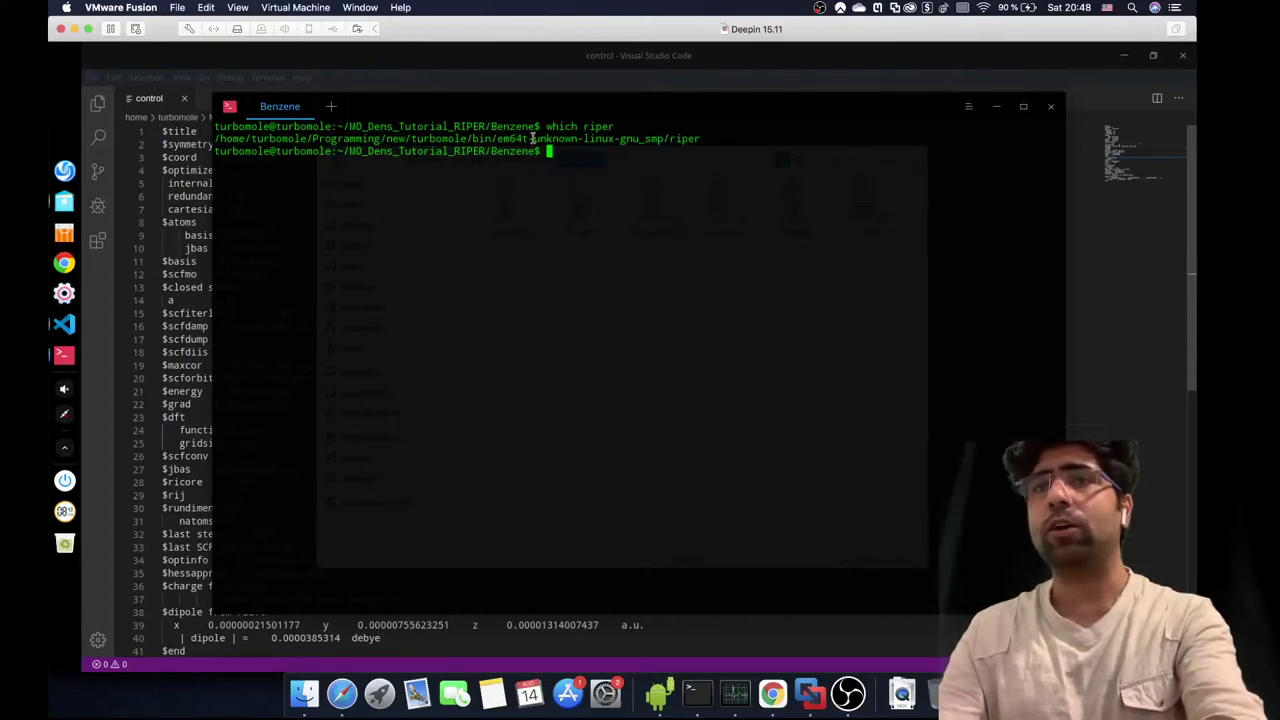
- Clear the terminal, paste the path /home/turbomole/Programming/final/turbomole/bin/em64t-unknown-linux-gnu_smp/riper_smp at the prompt, and maximize the window to check it
{"action": "type", "text": "clear"}
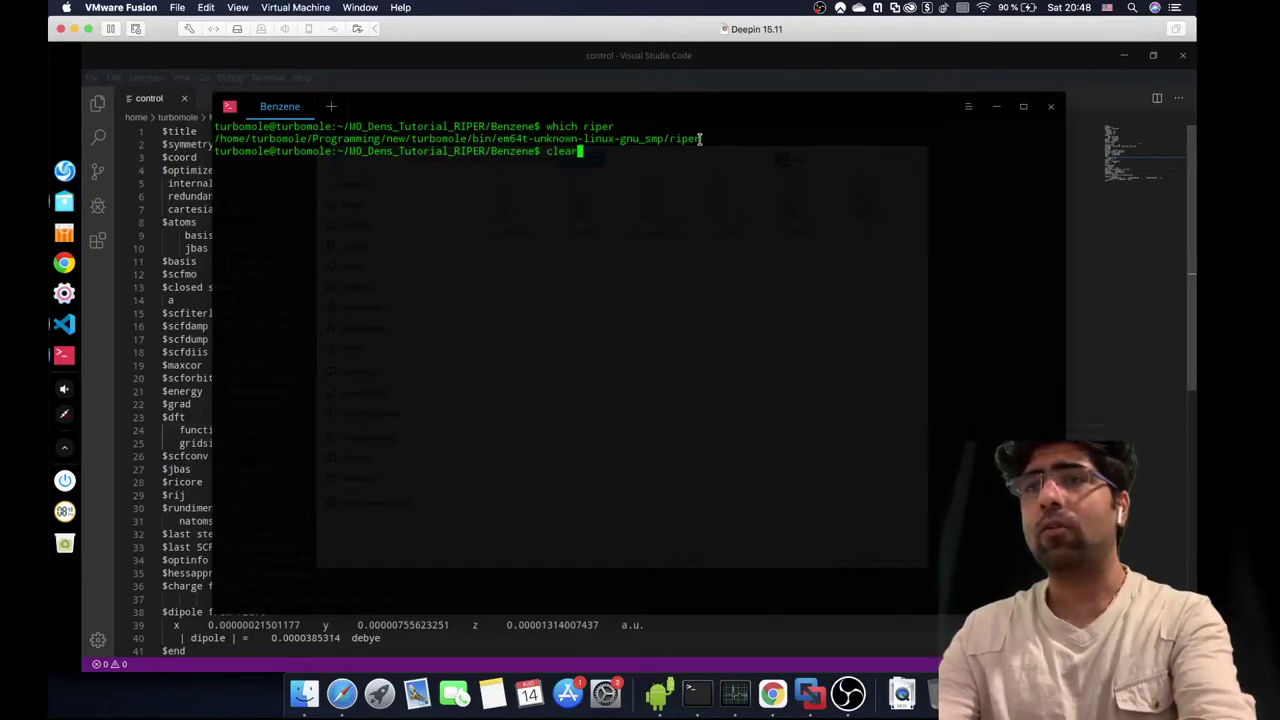
{"action": "key", "text": "Return"}
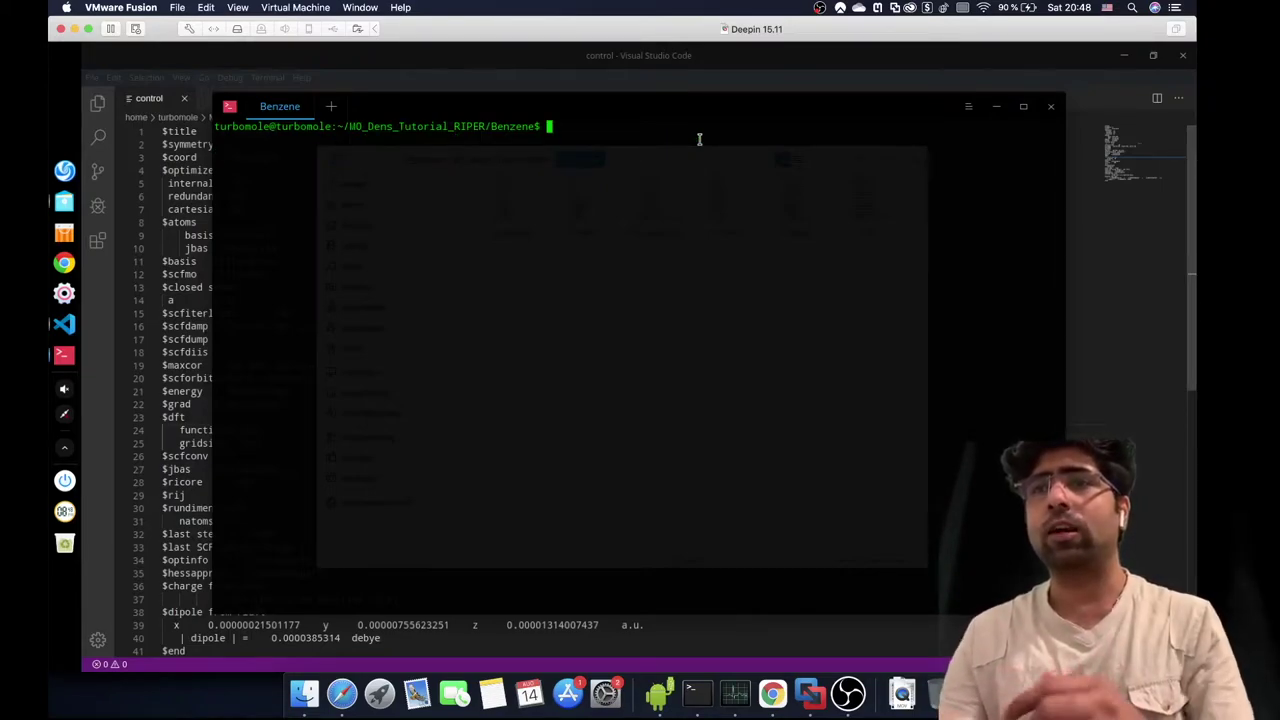
{"action": "right_click", "coordinate": [618, 189]}
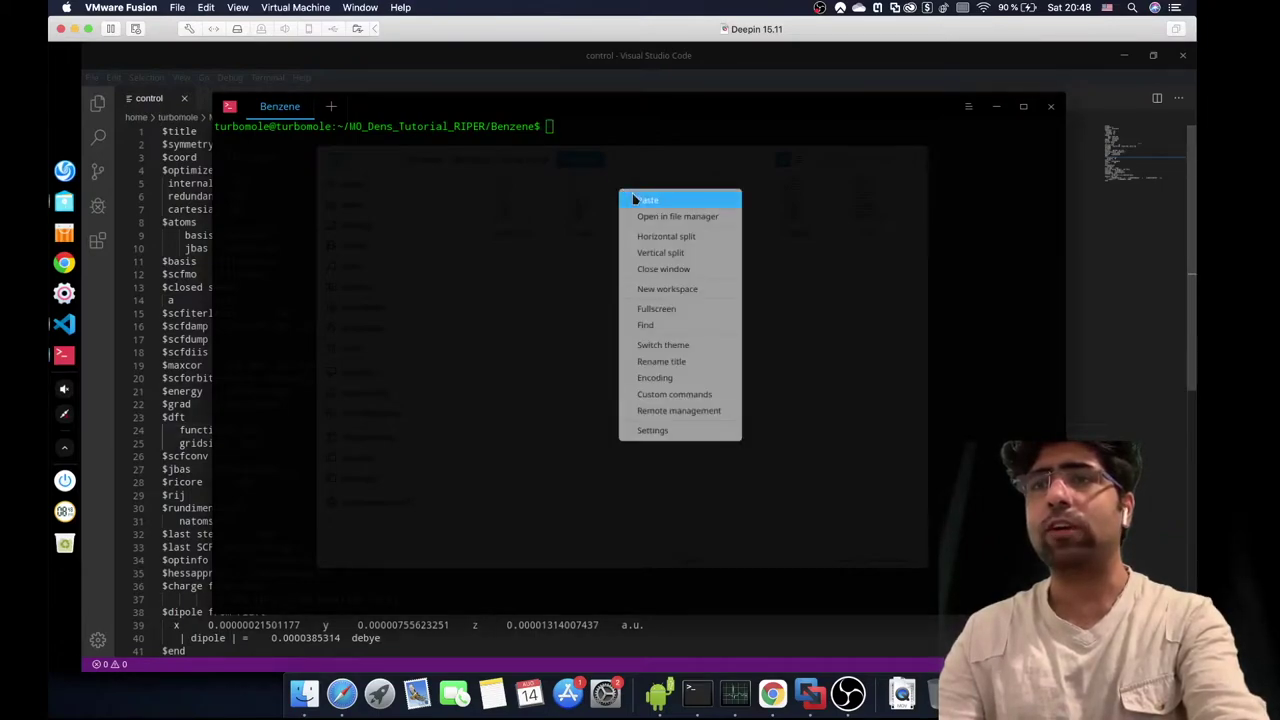
{"action": "left_click", "coordinate": [646, 200]}
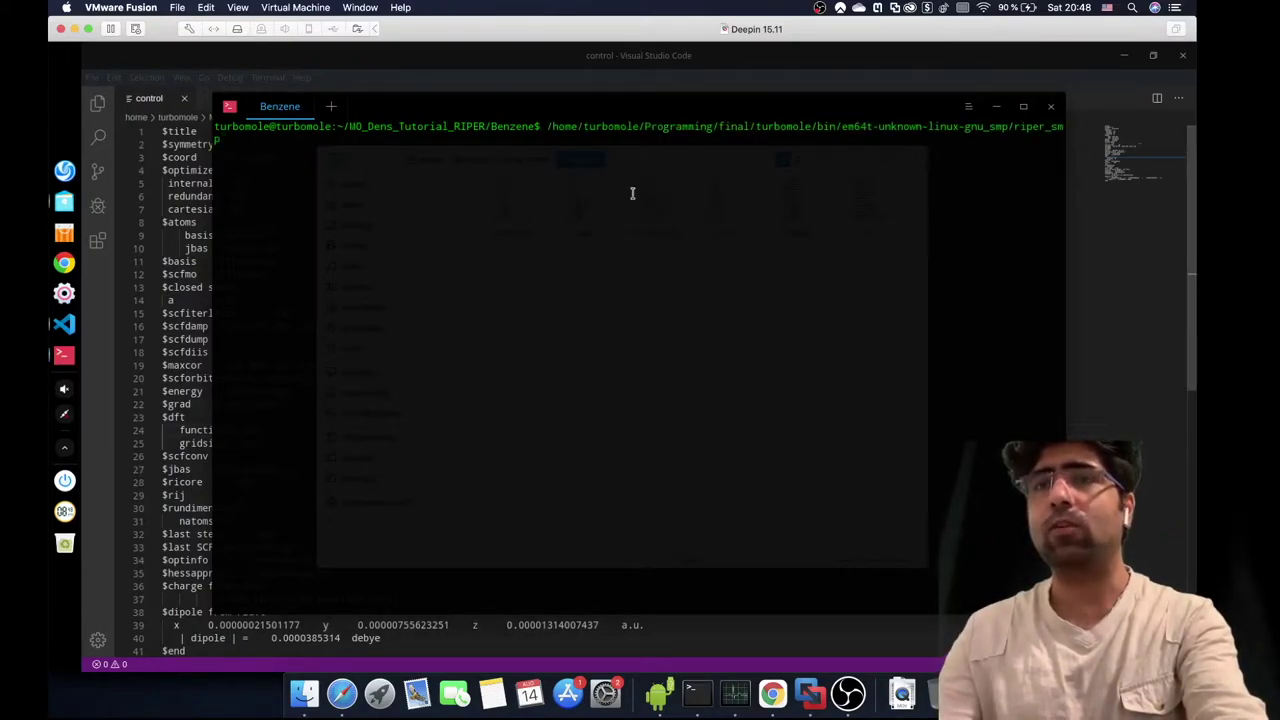
{"action": "left_click", "coordinate": [1023, 106]}
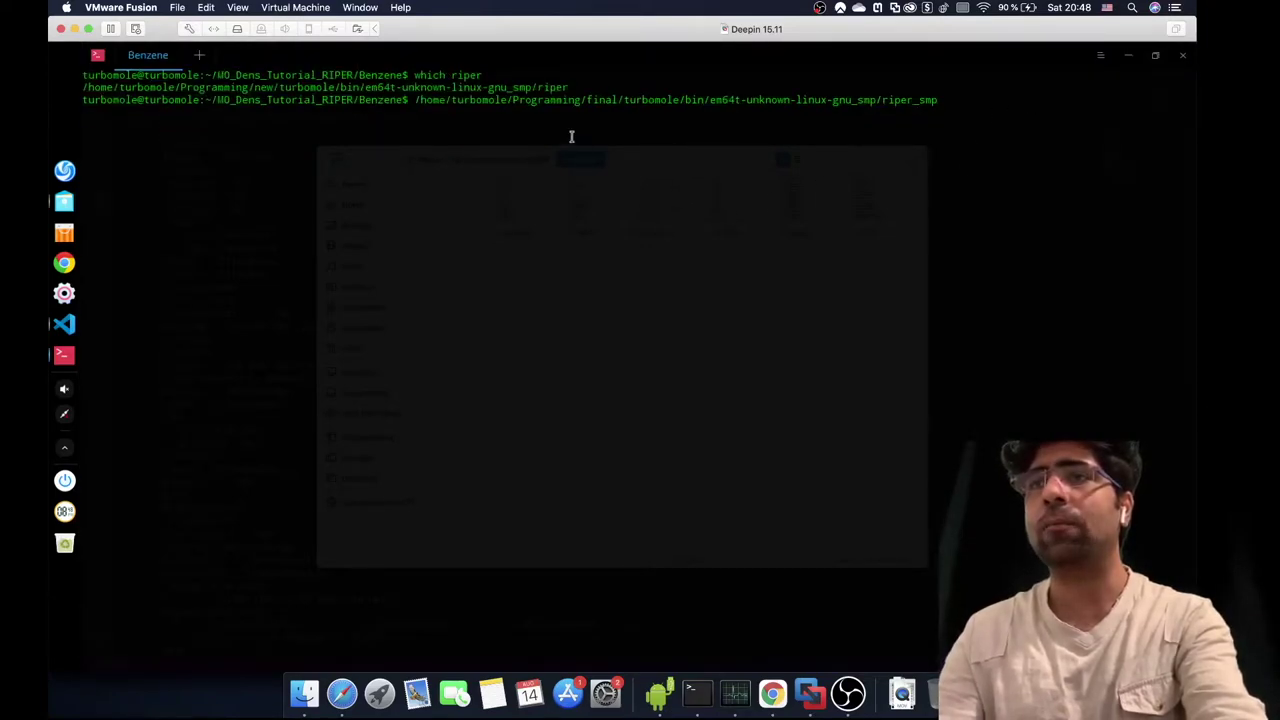
{"action": "left_click_drag", "start_coordinate": [405, 100], "coordinate": [686, 100]}
{"action": "double_click", "coordinate": [696, 100]}
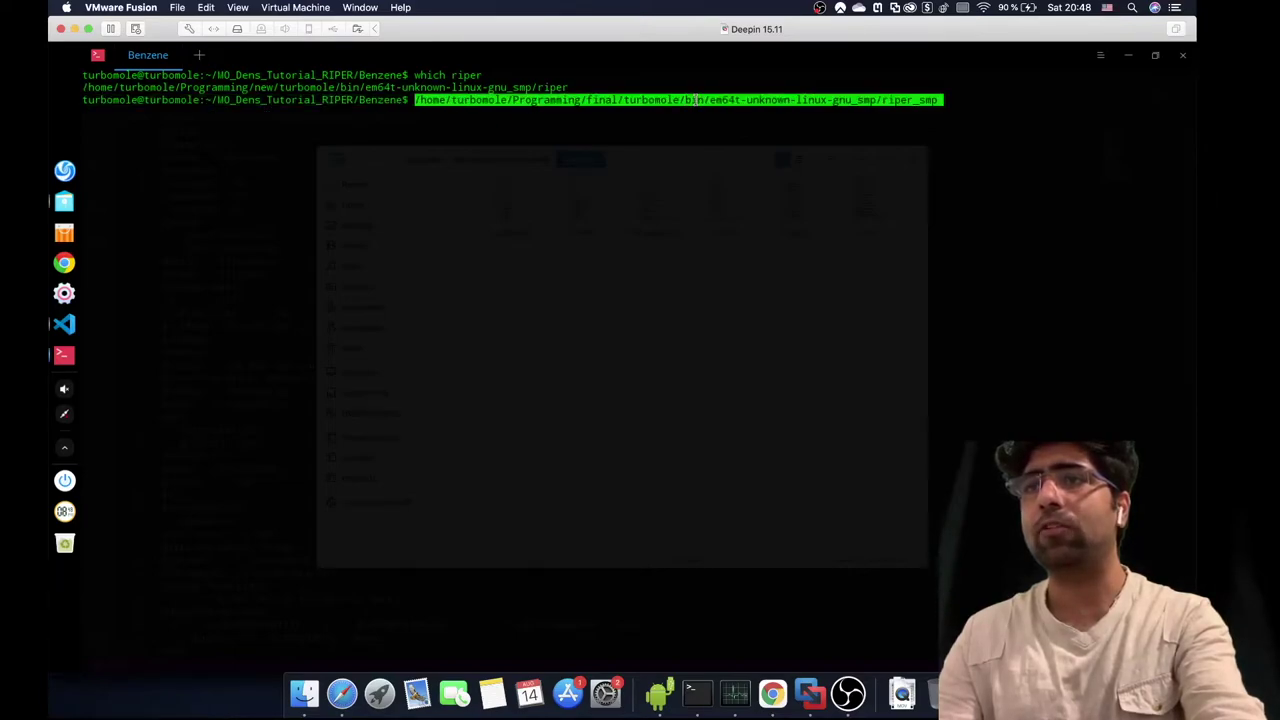
{"action": "left_click", "coordinate": [745, 100]}
{"action": "left_click_drag", "start_coordinate": [711, 100], "coordinate": [874, 94]}
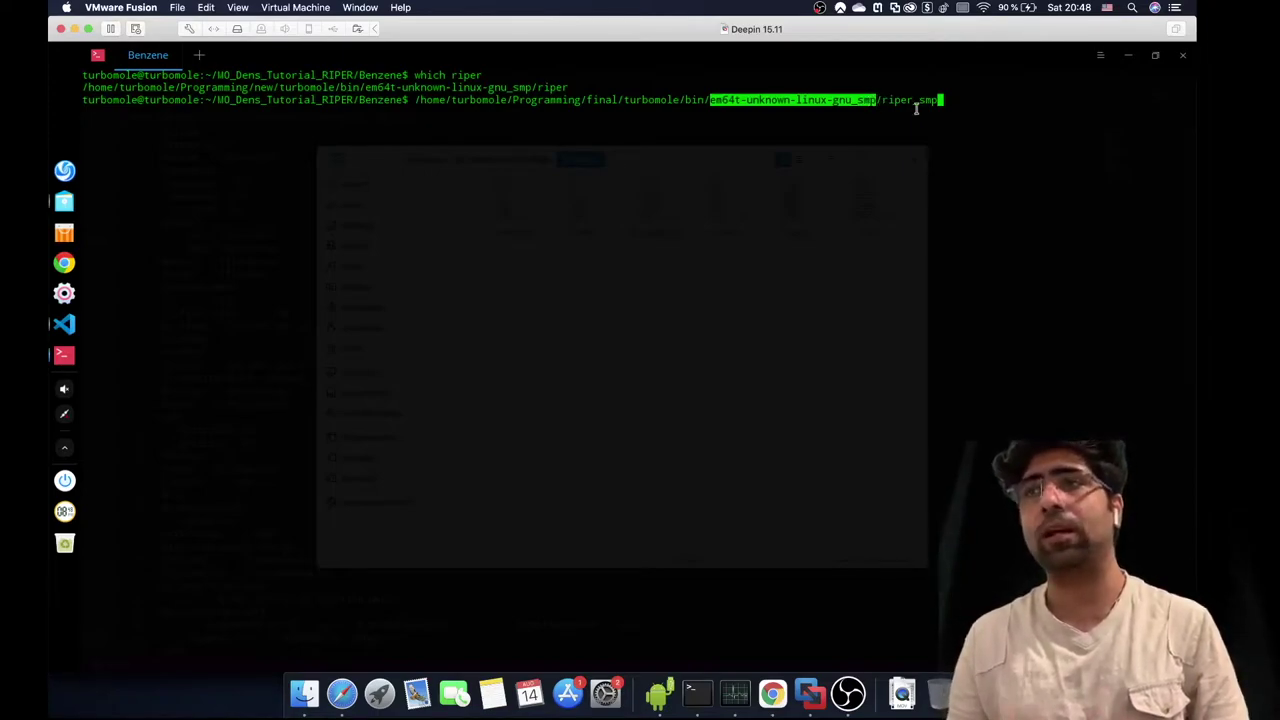
- Remove the _smp suffix from both the em64t-unknown-linux-gnu_smp folder and the riper_smp executable in the command path
{"action": "left_click", "coordinate": [973, 99]}
{"action": "key", "text": "Left"}
{"action": "key", "text": "Left"}
{"action": "key", "text": "Left"}
{"action": "key", "text": "Left"}
{"action": "key", "text": "Left"}
{"action": "key", "text": "Left"}
{"action": "key", "text": "Left"}
{"action": "key", "text": "Left"}
{"action": "key", "text": "Left"}
{"action": "key", "text": "Left"}
{"action": "key", "text": "BackSpace"}
{"action": "key", "text": "BackSpace"}
{"action": "key", "text": "BackSpace"}
{"action": "key", "text": "BackSpace"}
{"action": "key", "text": "Right"}
{"action": "key", "text": "Right"}
{"action": "key", "text": "Right"}
{"action": "key", "text": "Right"}
{"action": "key", "text": "Right"}
{"action": "key", "text": "Right"}
{"action": "key", "text": "Right"}
{"action": "key", "text": "Right"}
{"action": "key", "text": "Right"}
{"action": "key", "text": "Right"}
{"action": "key", "text": "BackSpace"}
{"action": "key", "text": "BackSpace"}
{"action": "key", "text": "BackSpace"}
{"action": "key", "text": "BackSpace"}
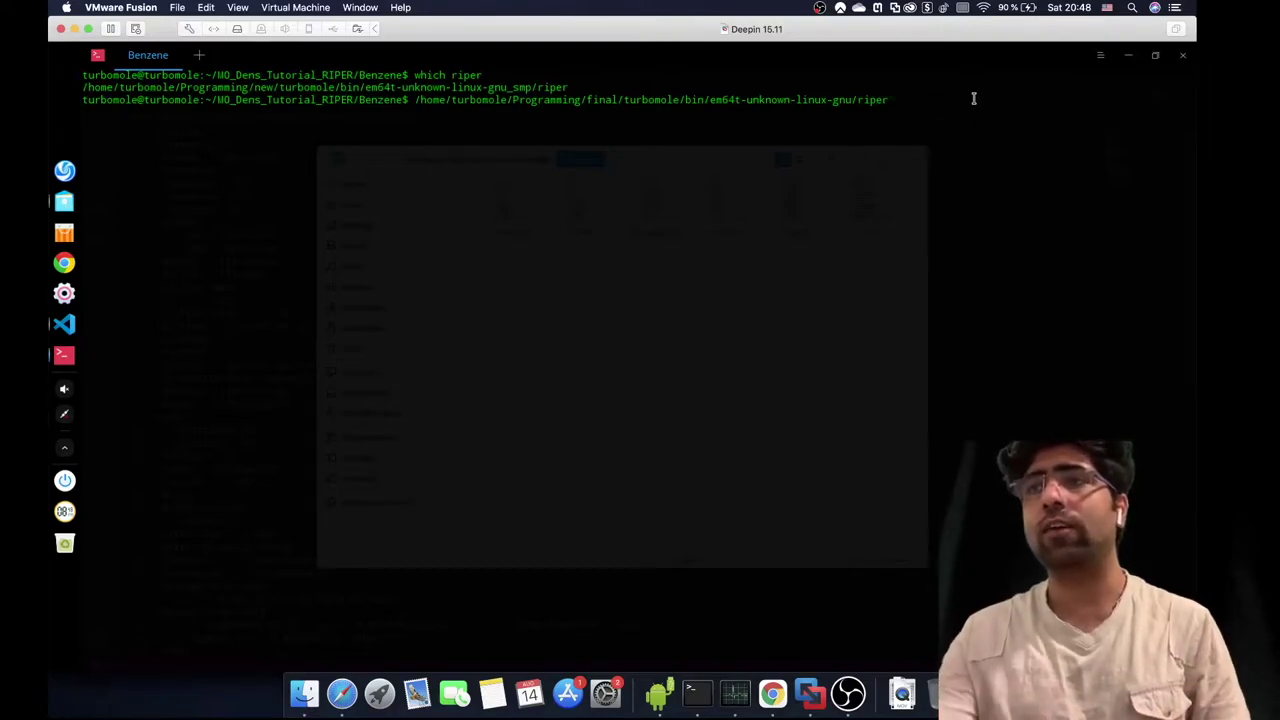
- Restore the _smp suffix on both the architecture folder and the riper executable in the command path
{"action": "key", "text": "Left"}
{"action": "key", "text": "Left"}
{"action": "key", "text": "Left"}
{"action": "key", "text": "Left"}
{"action": "key", "text": "Left"}
{"action": "key", "text": "Left"}
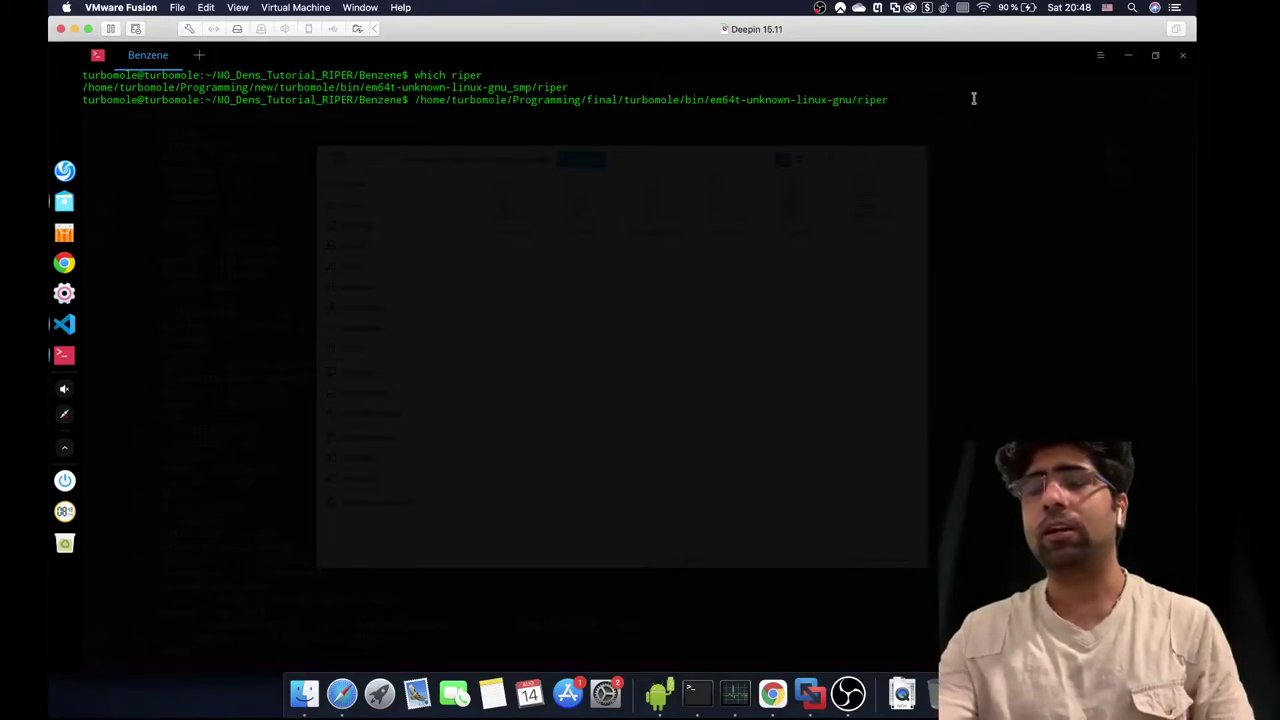
{"action": "type", "text": "_smp"}
{"action": "key", "text": "Right"}
{"action": "key", "text": "Right"}
{"action": "key", "text": "Right"}
{"action": "key", "text": "Right"}
{"action": "key", "text": "Right"}
{"action": "key", "text": "Right"}
{"action": "type", "text": "_smp"}
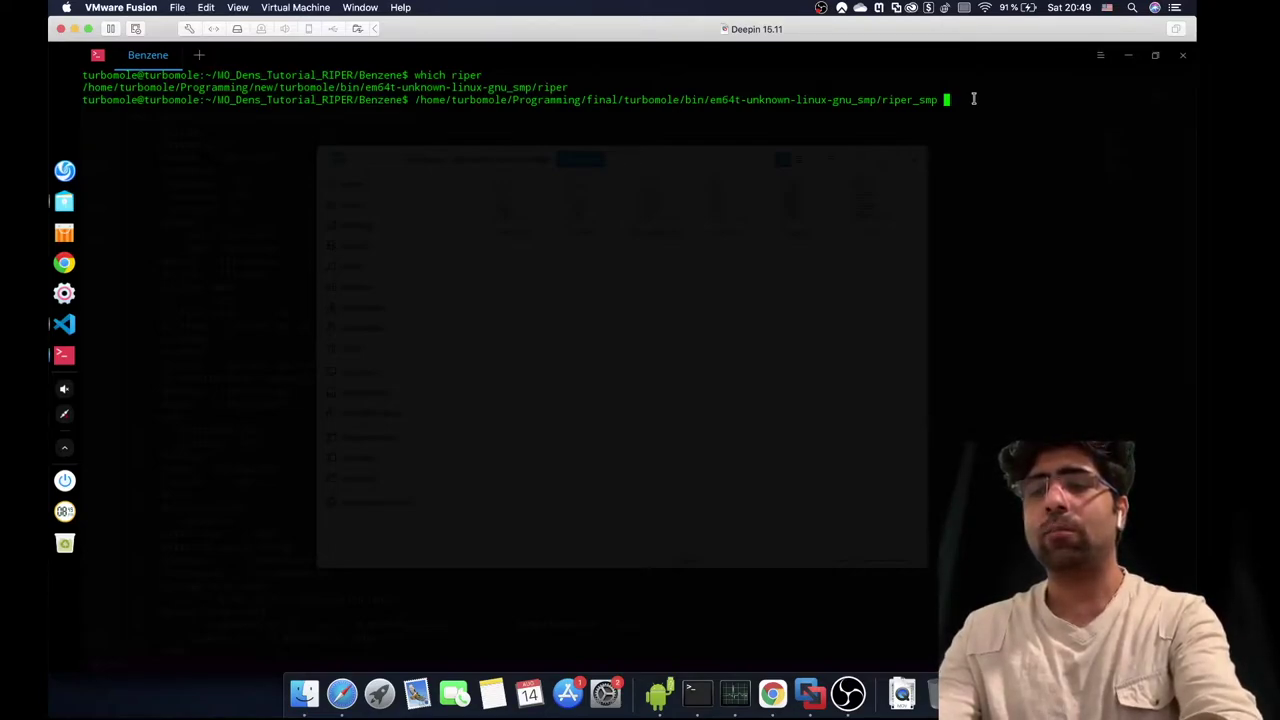
- Run the riper_smp calculation with its results redirected to a file named output
{"action": "type", "text": "> o"}
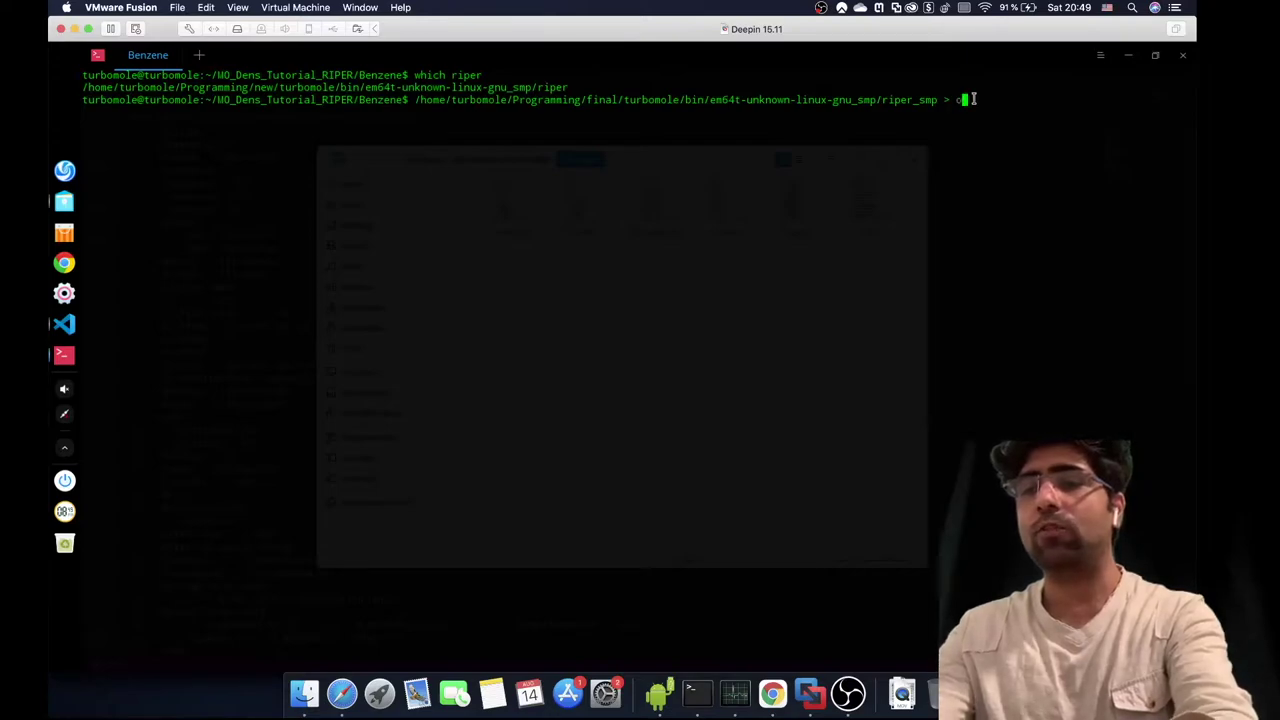
{"action": "type", "text": "utput"}
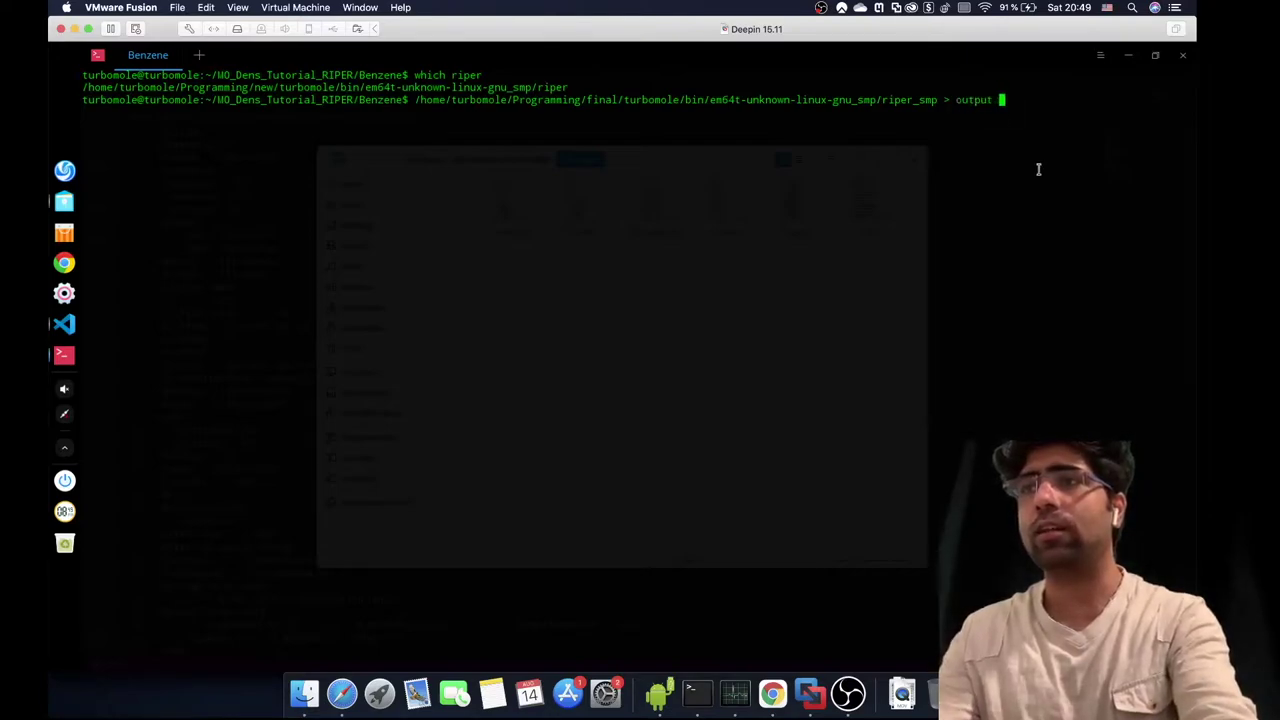
{"action": "key", "text": "Return"}
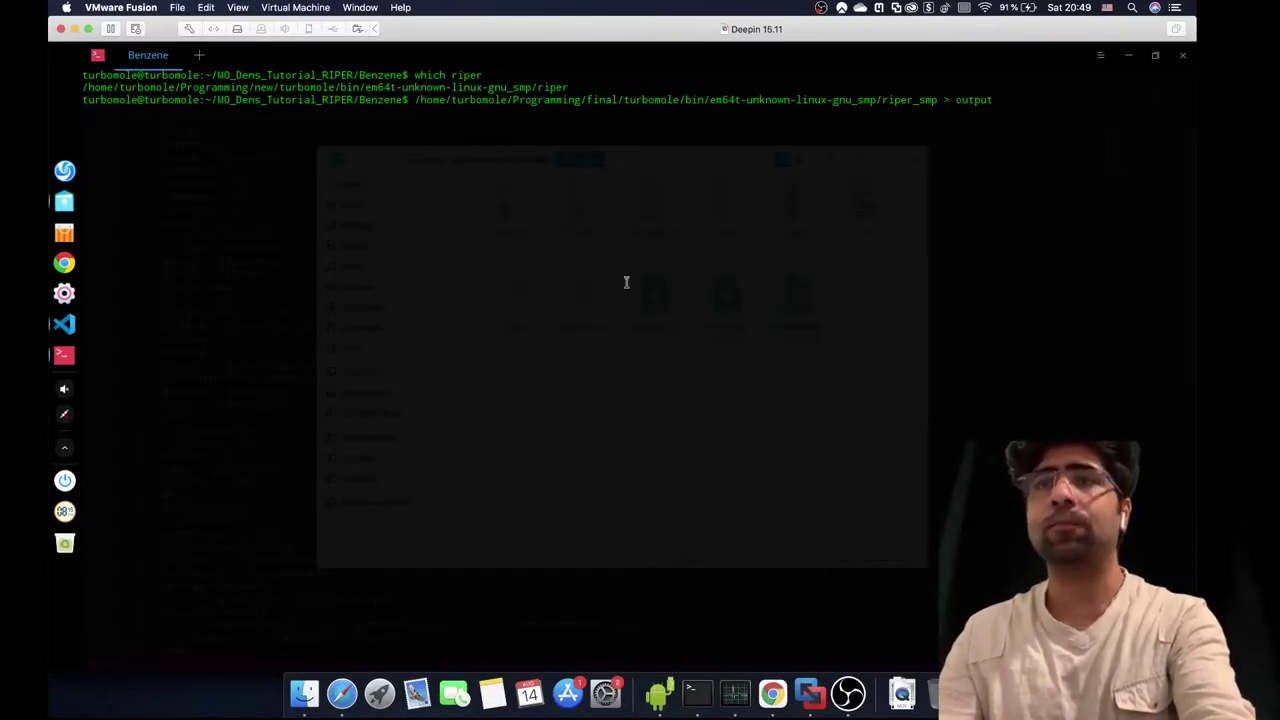
- Open the output file from the Benzene folder, examine its SCF iterations, final energies and timings, and return to the terminal
{"action": "left_click", "coordinate": [63, 203]}
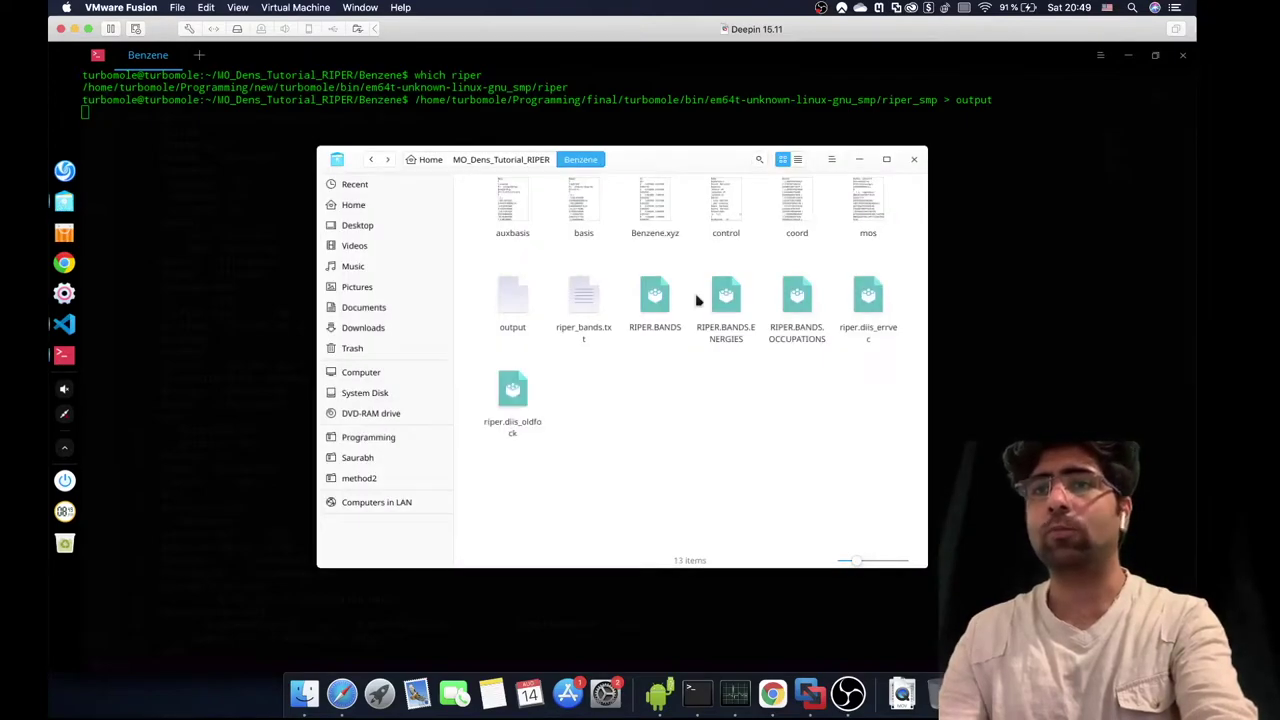
{"action": "left_click", "coordinate": [509, 299]}
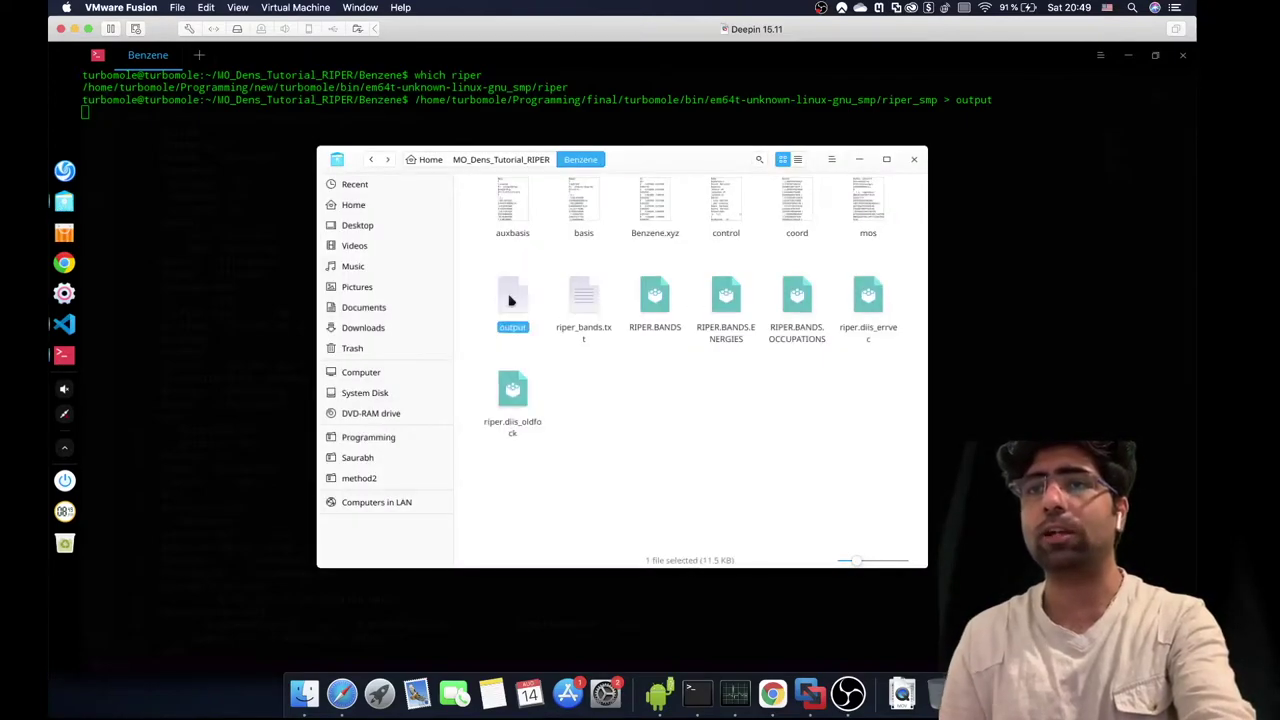
{"action": "double_click", "coordinate": [509, 299]}
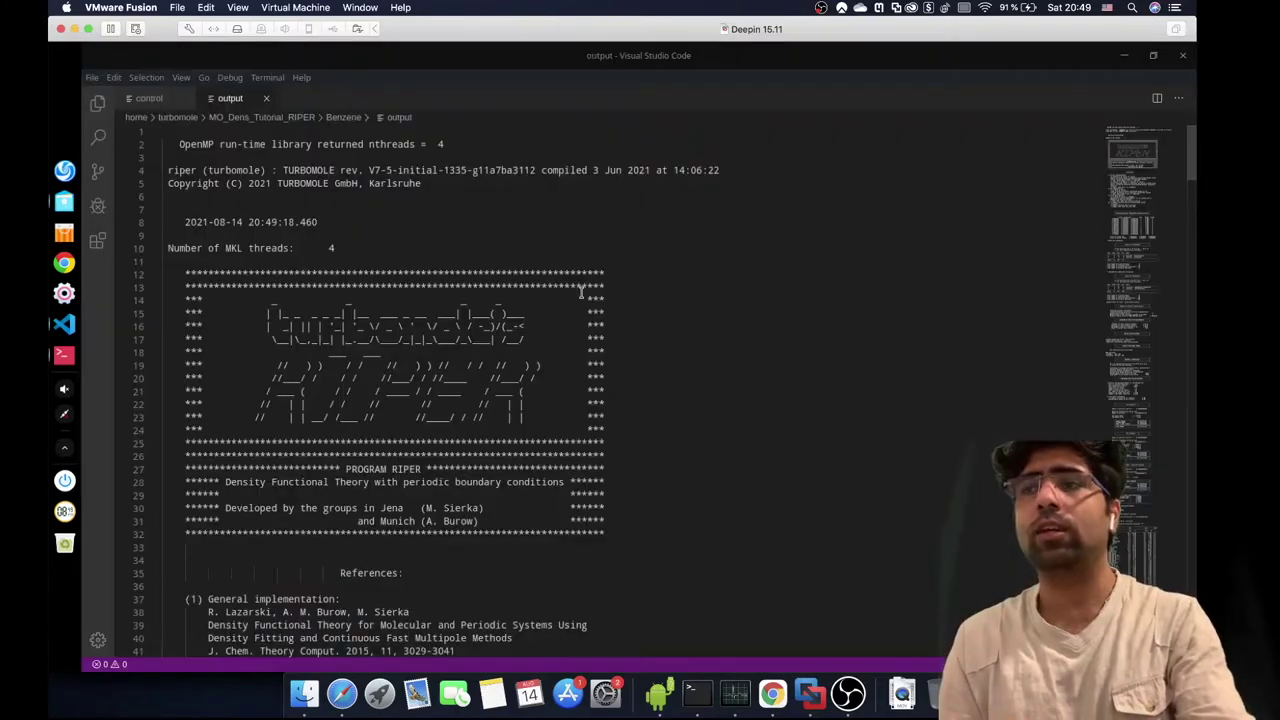
{"action": "scroll", "coordinate": [583, 290], "scroll_direction": "down", "scroll_amount": 20}
{"action": "scroll", "coordinate": [580, 292], "scroll_direction": "down", "scroll_amount": 20}
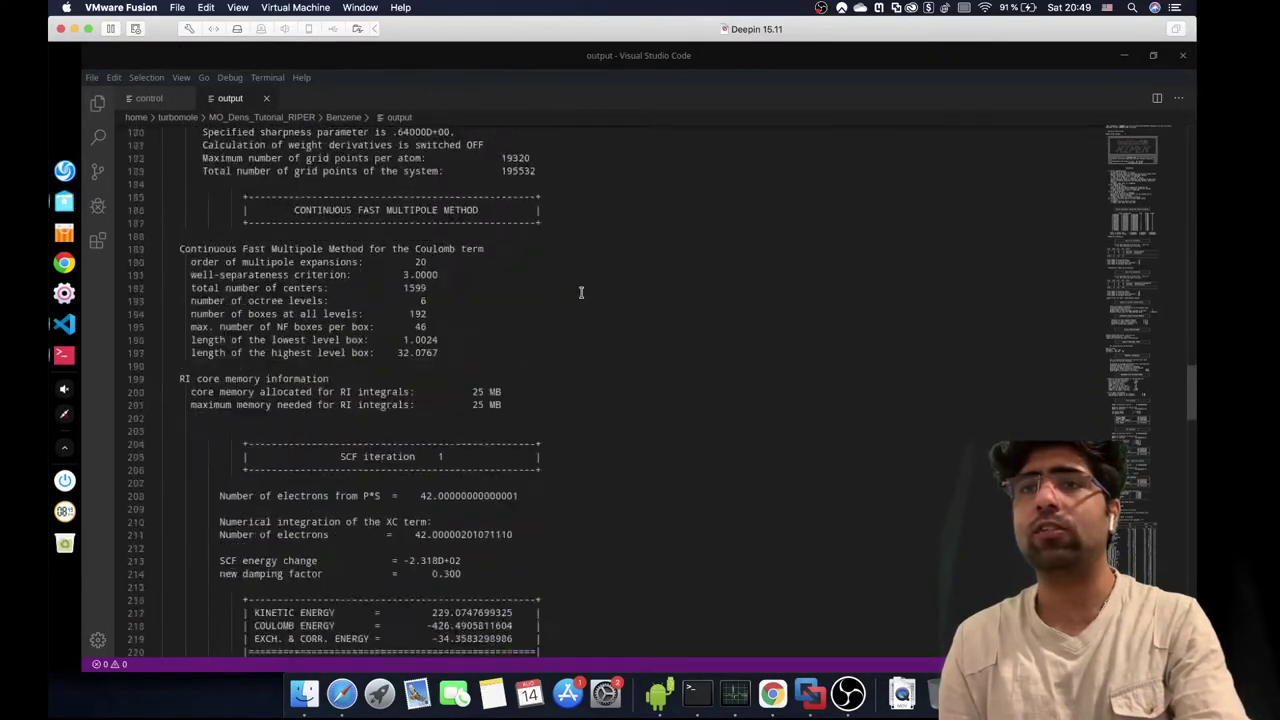
{"action": "scroll", "coordinate": [580, 292], "scroll_direction": "down", "scroll_amount": 15}
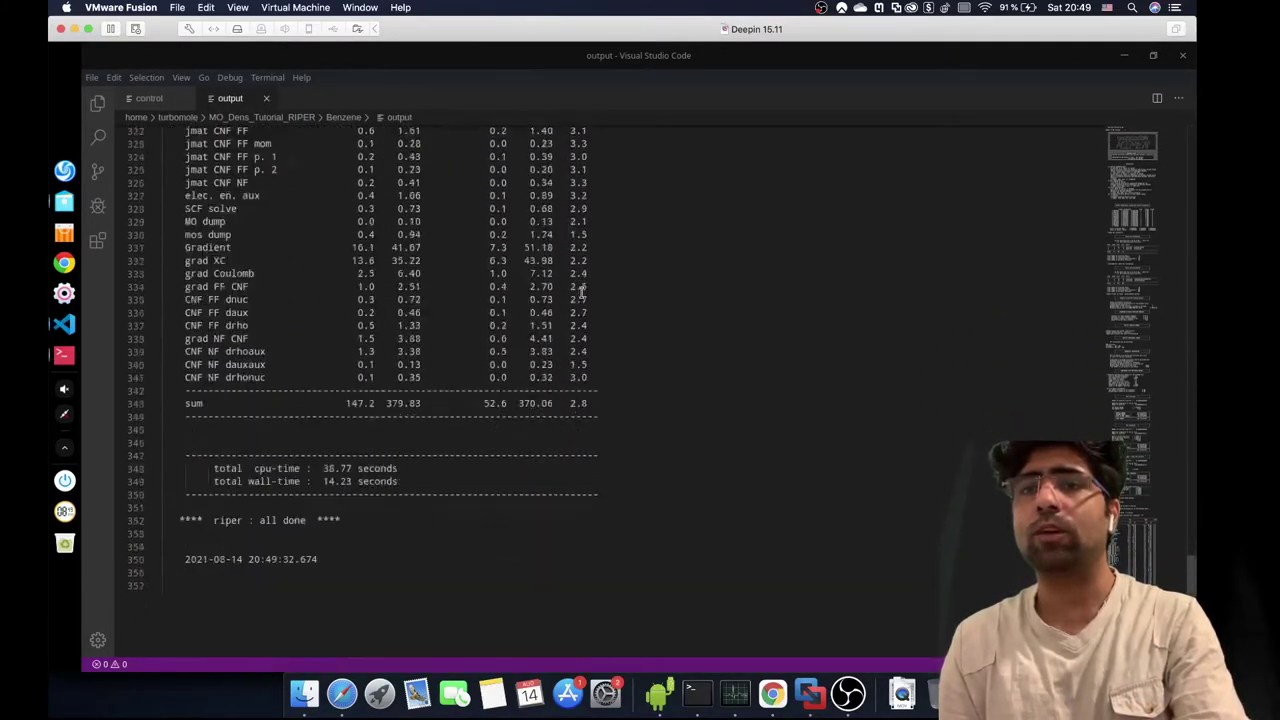
{"action": "scroll", "coordinate": [580, 292], "scroll_direction": "up", "scroll_amount": 20}
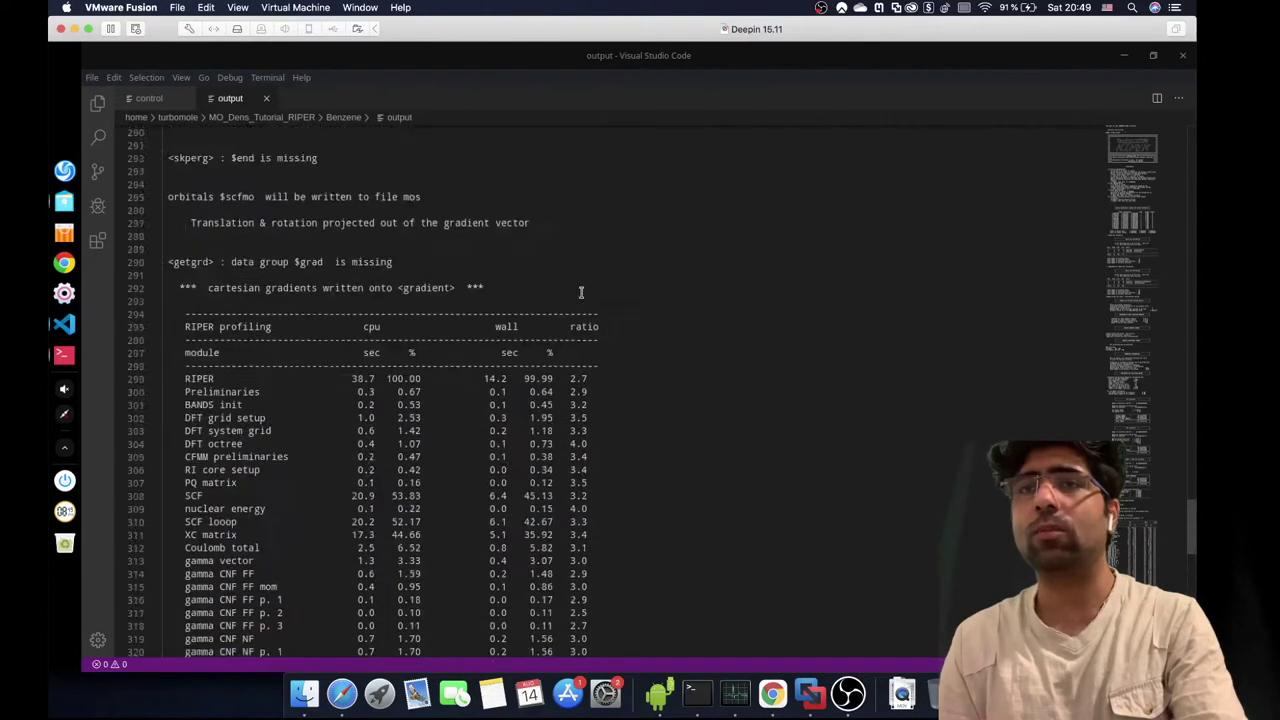
{"action": "scroll", "coordinate": [580, 292], "scroll_direction": "up", "scroll_amount": 2}
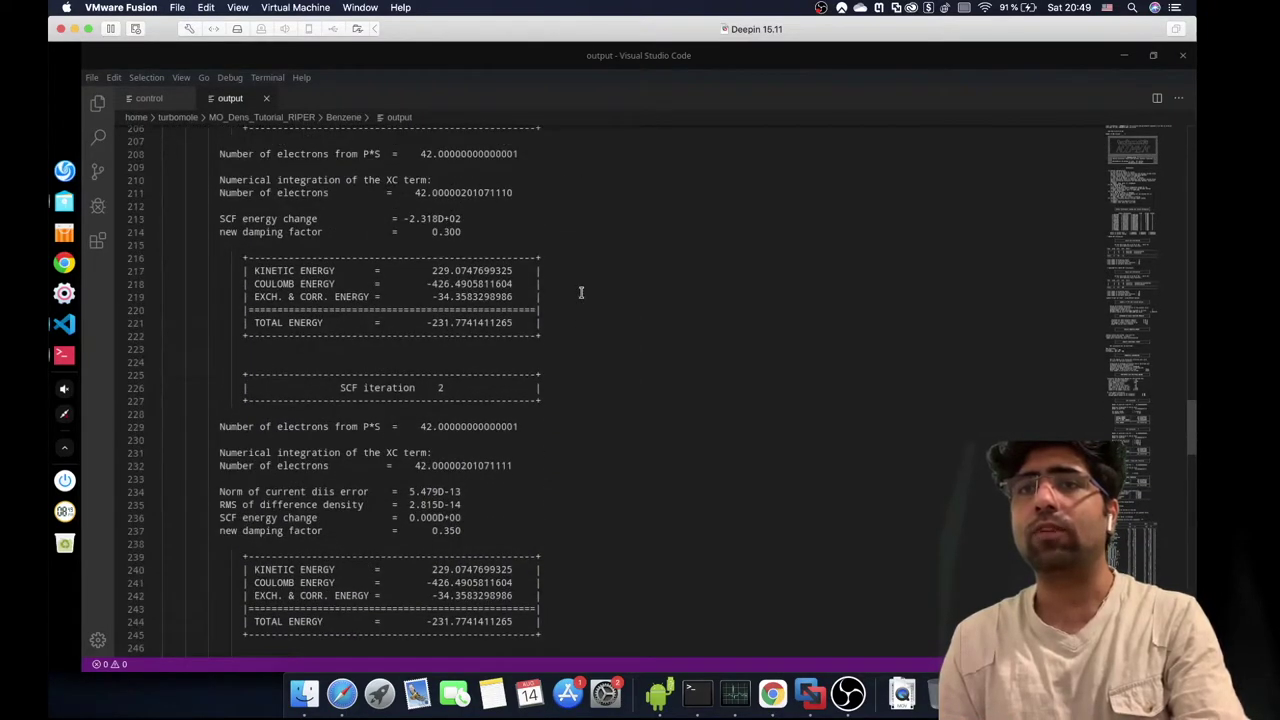
{"action": "scroll", "coordinate": [580, 292], "scroll_direction": "down", "scroll_amount": 13}
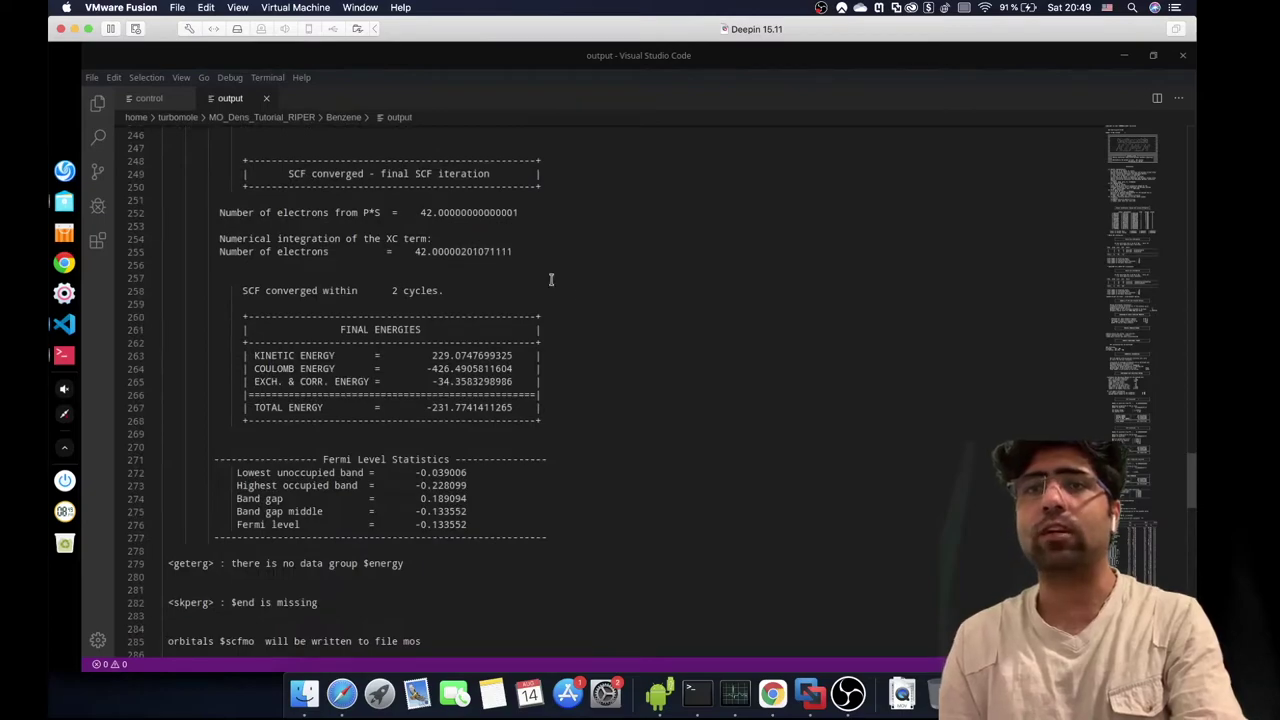
{"action": "left_click", "coordinate": [64, 356]}
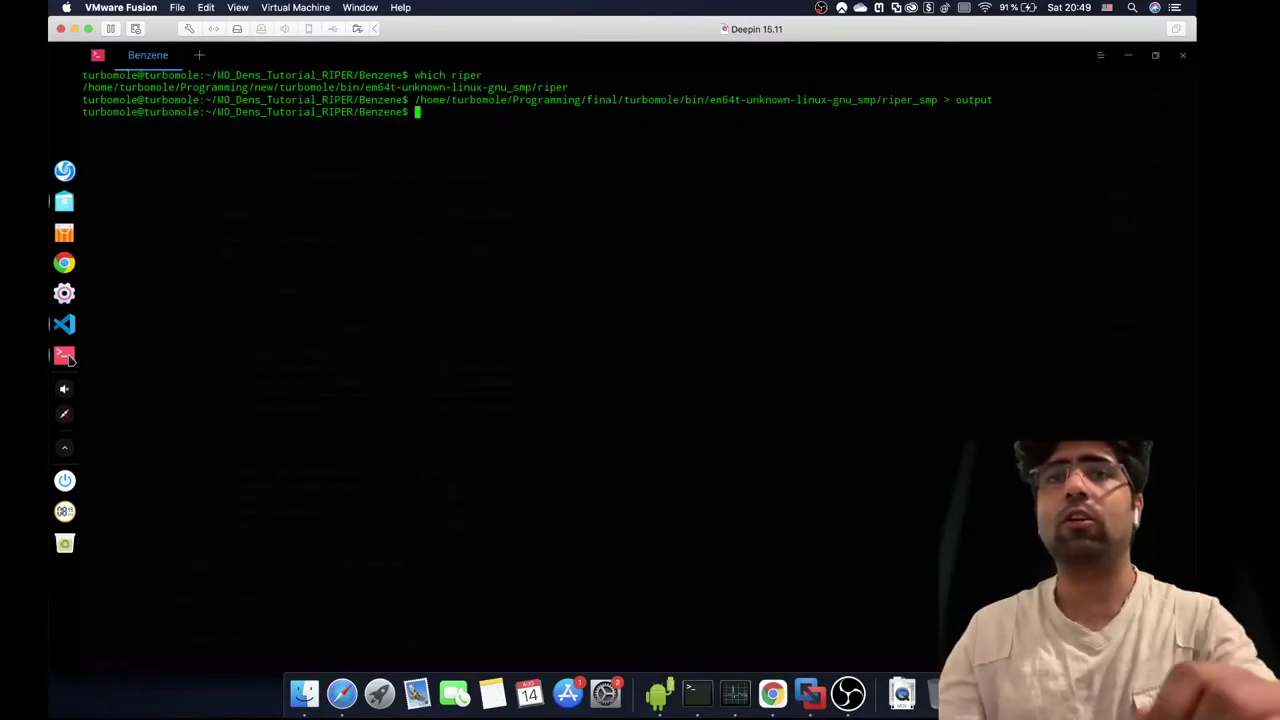
- Open the control file from the Benzene folder and add the line $pointvalper fmt=cub below $rij
{"action": "left_click", "coordinate": [64, 201]}
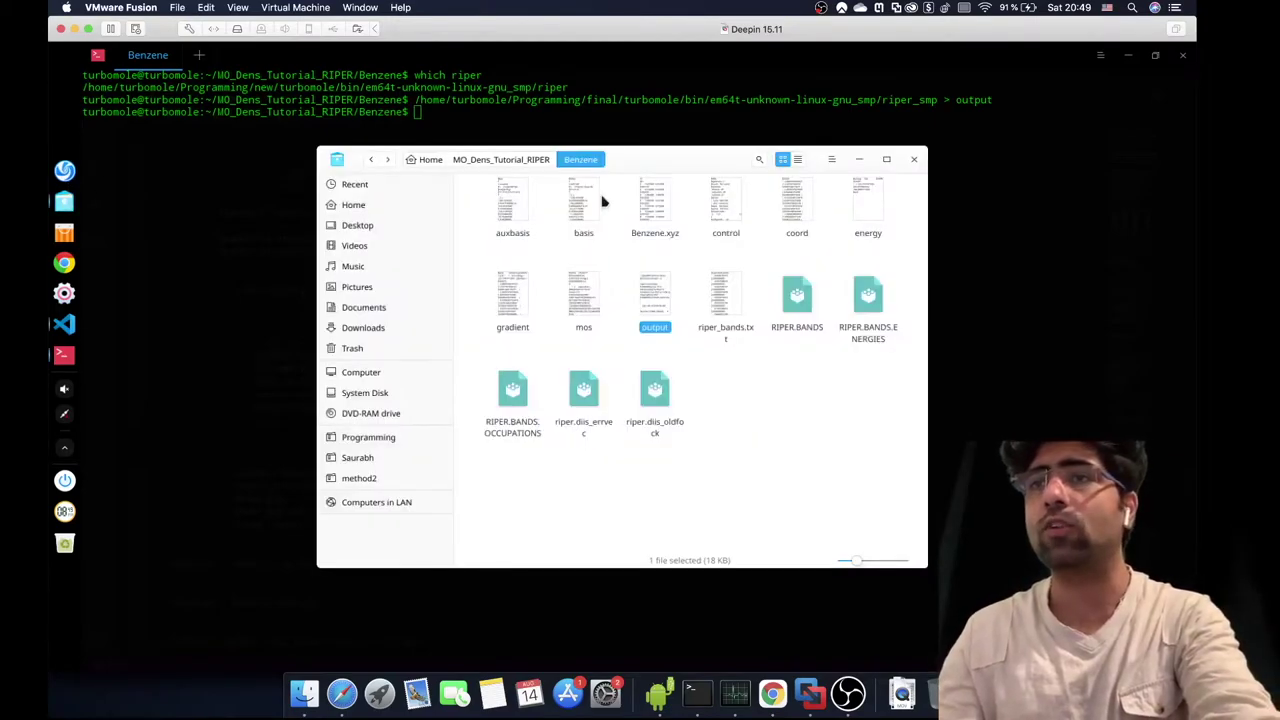
{"action": "double_click", "coordinate": [727, 208]}
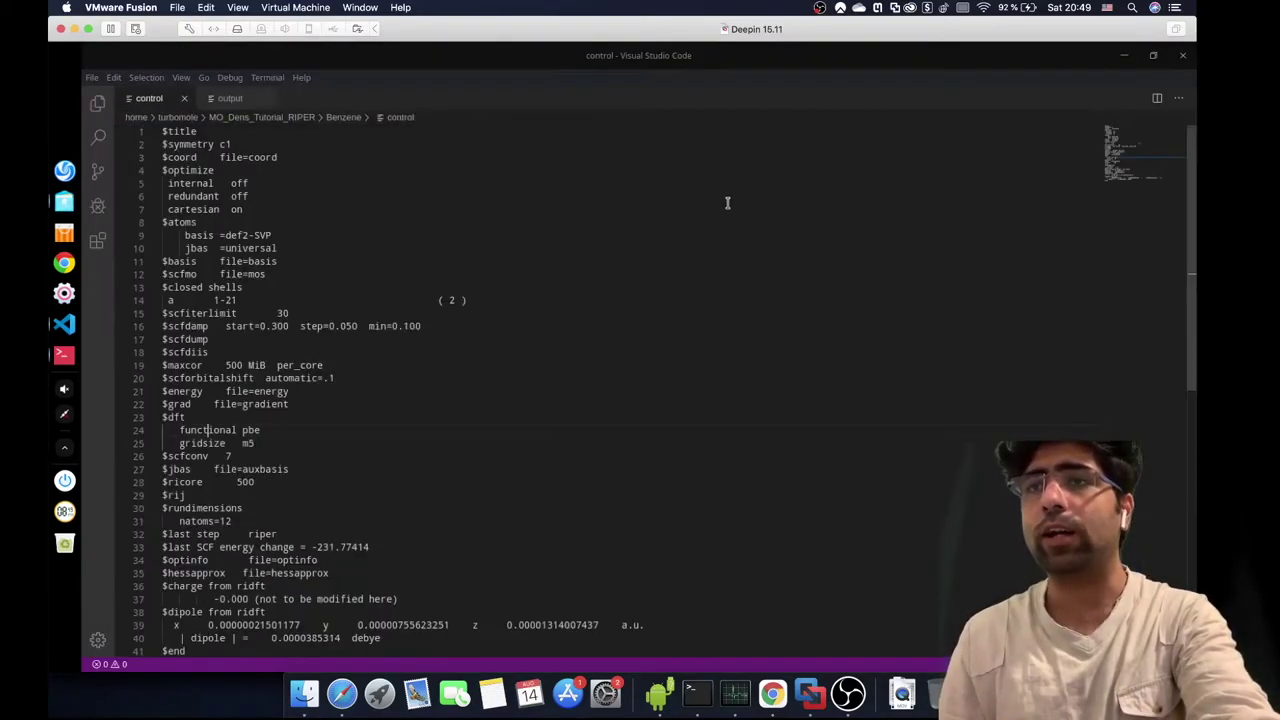
{"action": "scroll", "coordinate": [727, 203], "scroll_direction": "down", "scroll_amount": 5}
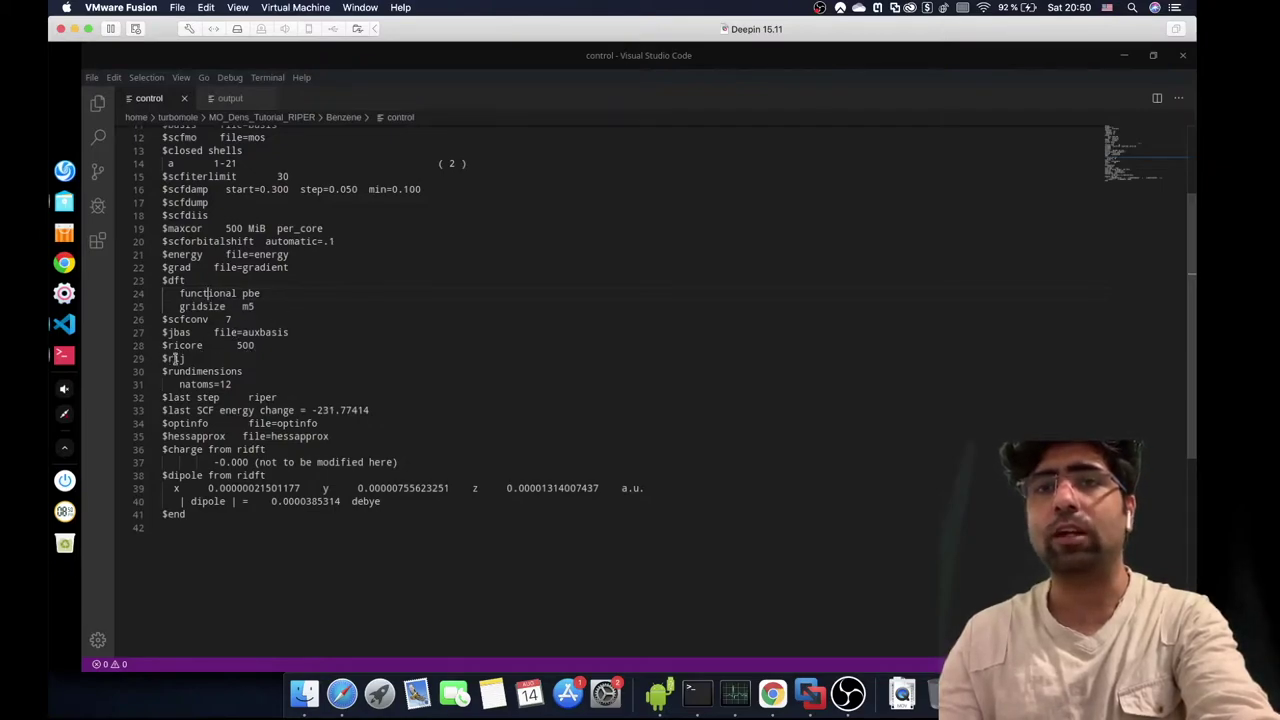
{"action": "left_click", "coordinate": [203, 360]}
{"action": "key", "text": "Return"}
{"action": "type", "text": "$pointvalper"}
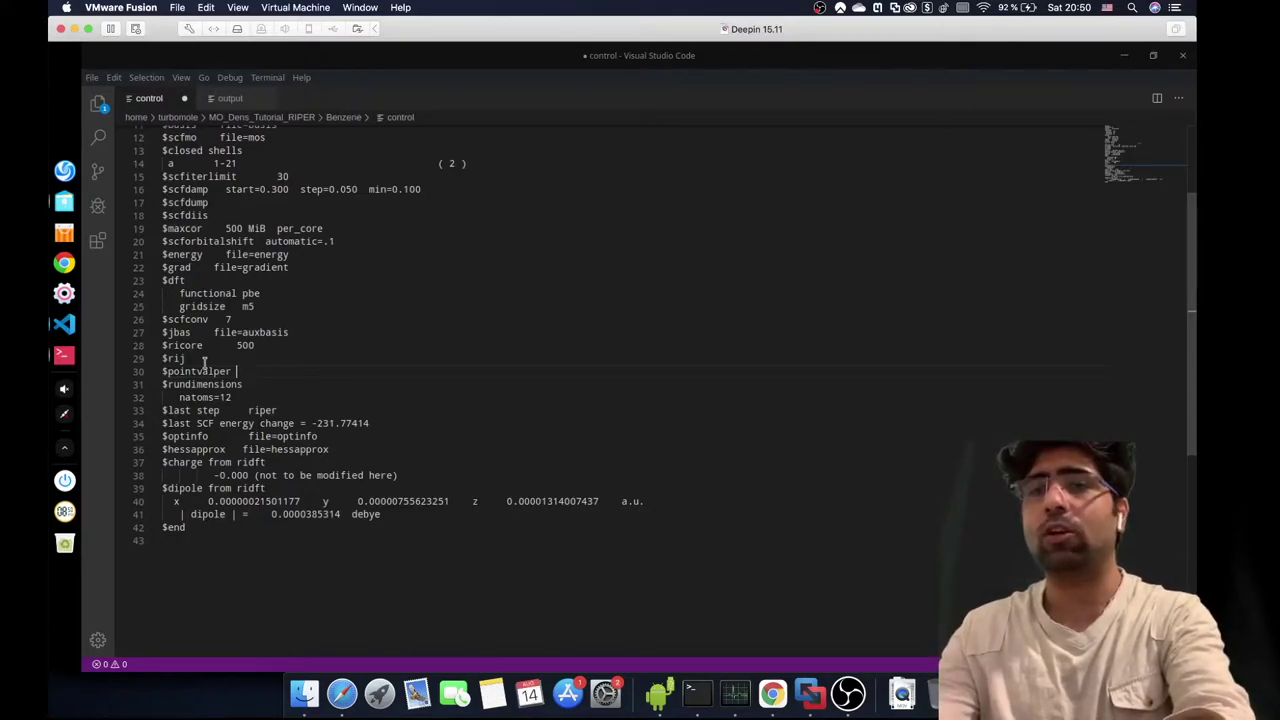
{"action": "type", "text": "fmt"}
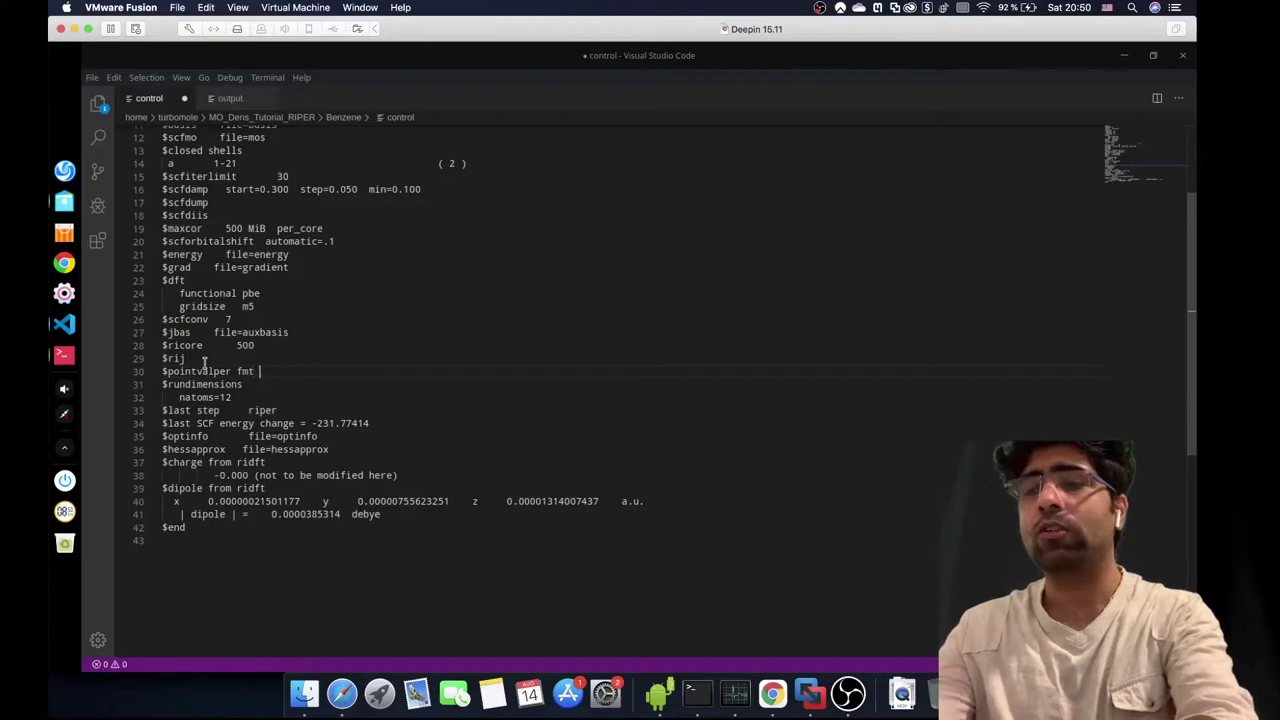
{"action": "type", "text": "=cub"}
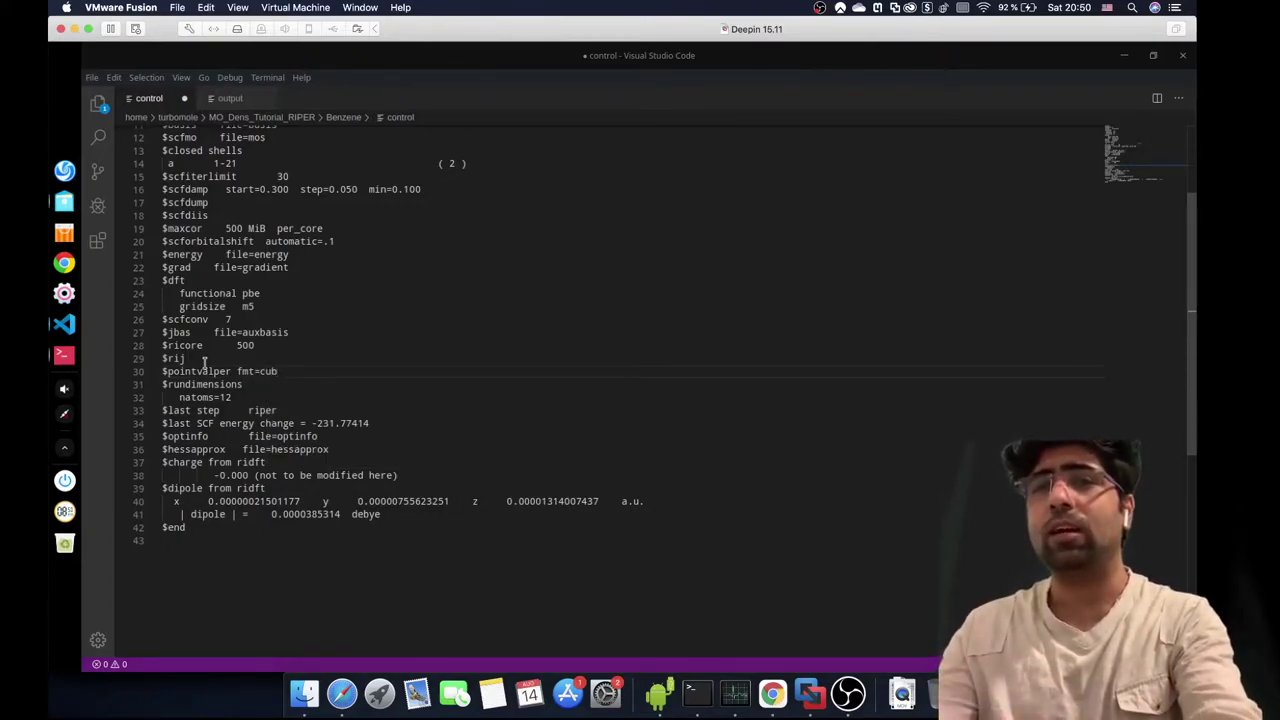
- Add the line orbs 2 below $pointvalper and start the first orbital entry with k 1 1 1 a
{"action": "key", "text": "Return"}
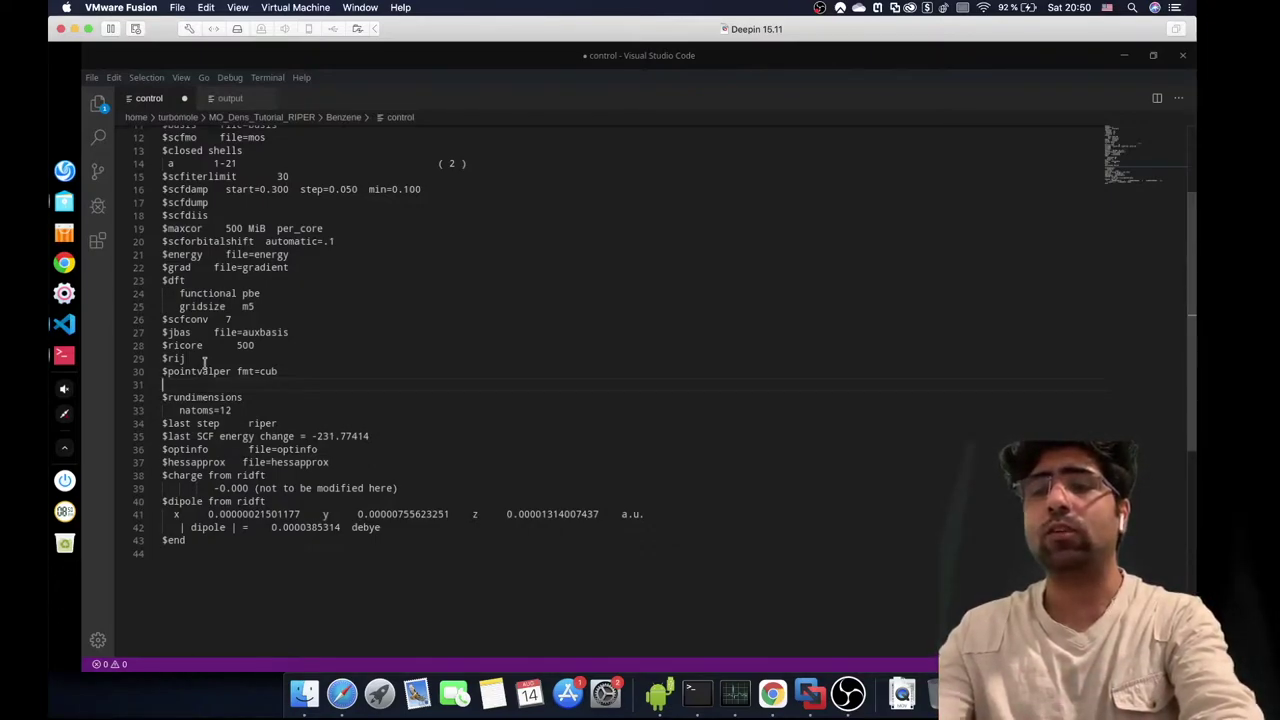
{"action": "type", "text": "orbs"}
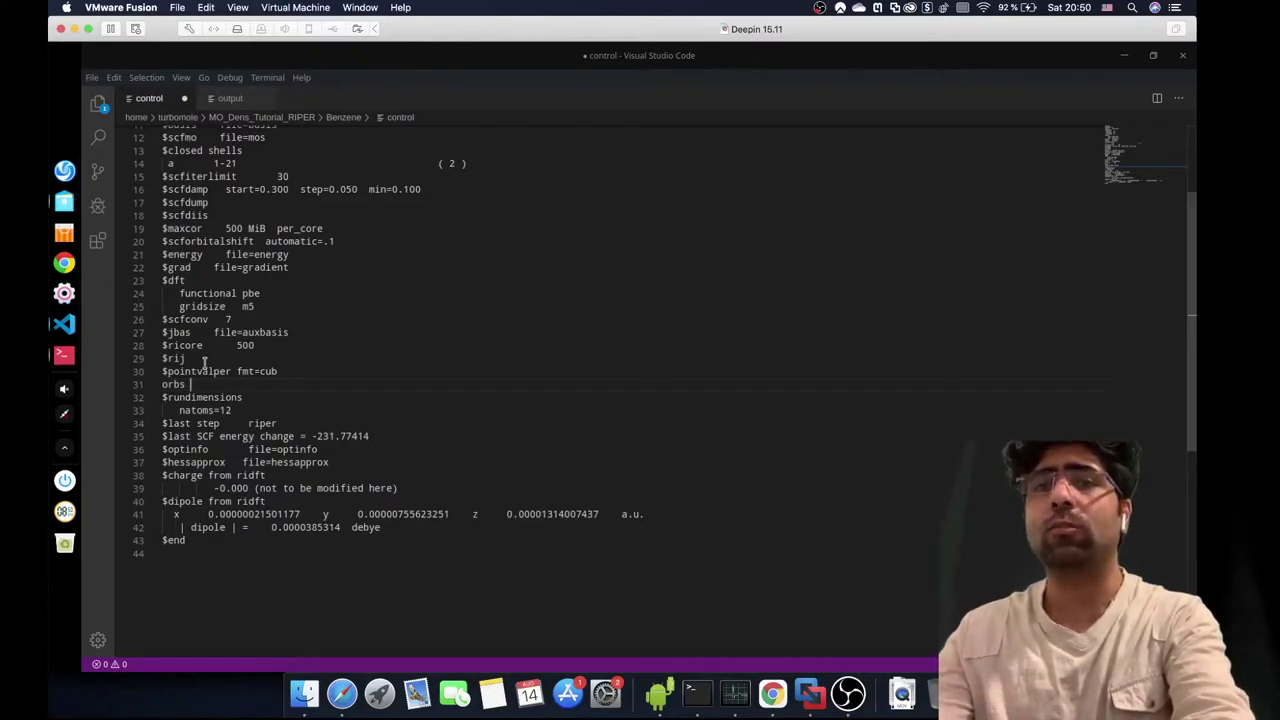
{"action": "type", "text": "2"}
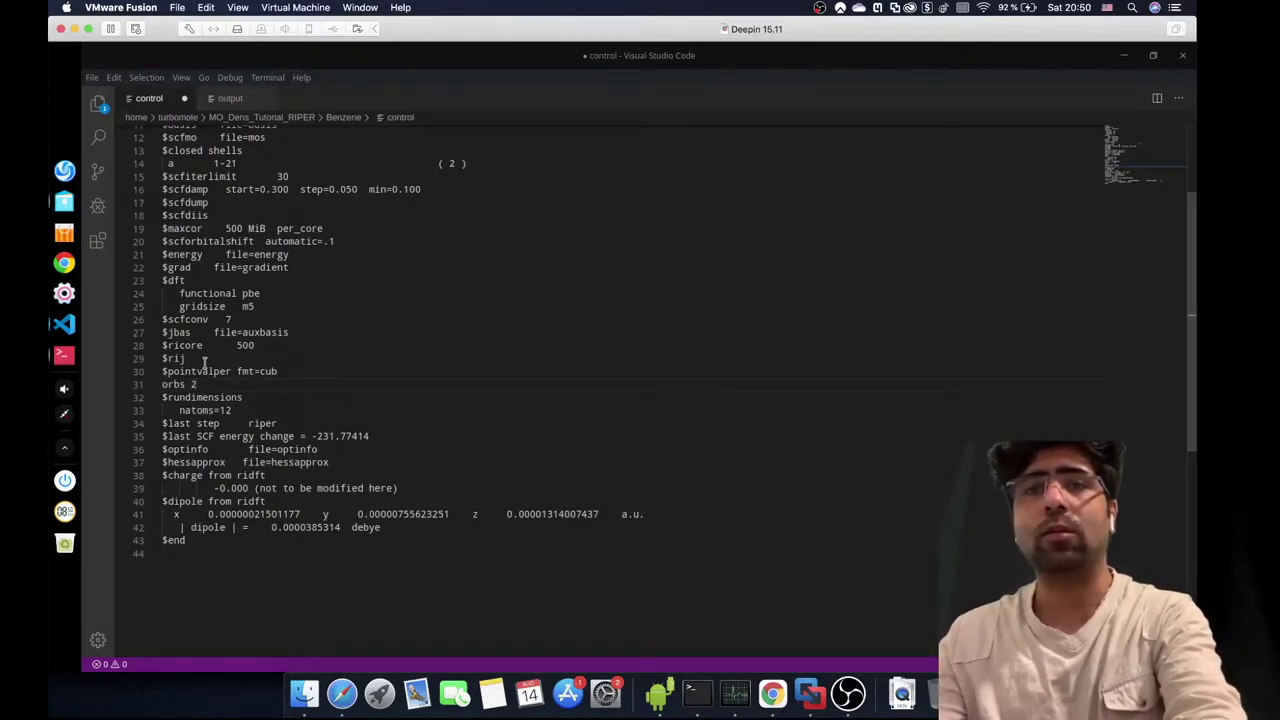
{"action": "key", "text": "Return"}
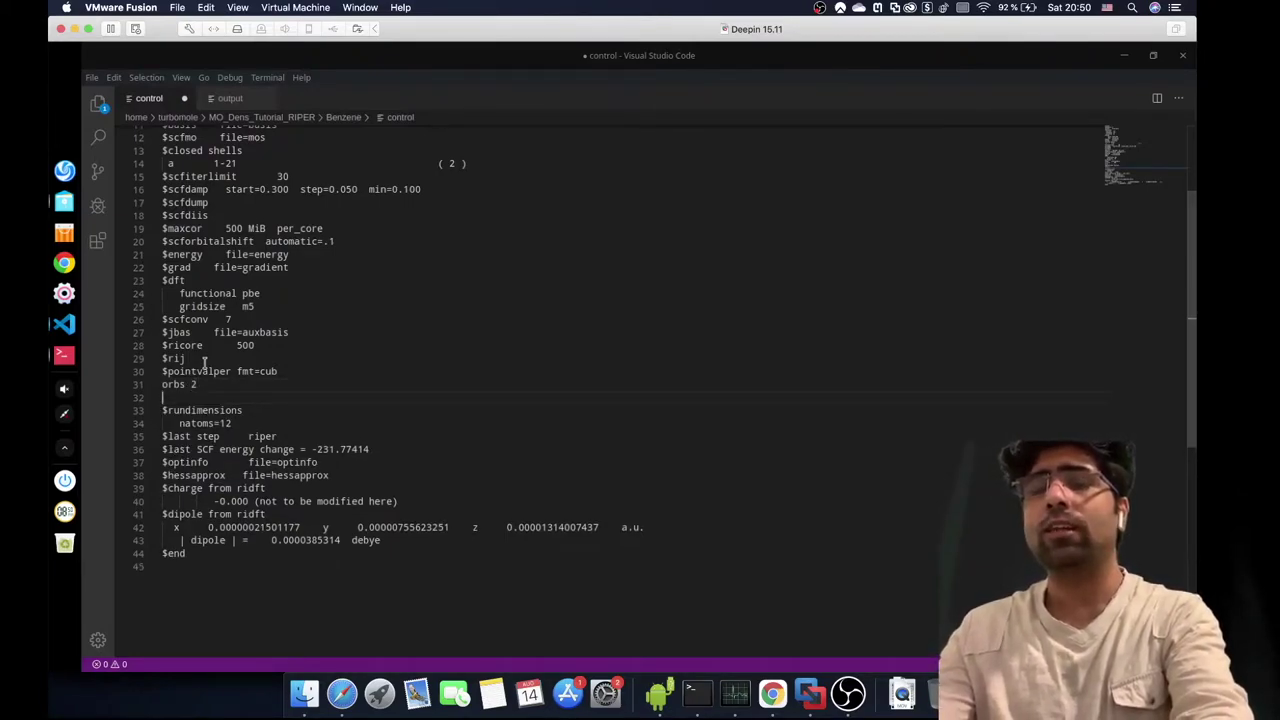
{"action": "type", "text": "k "}
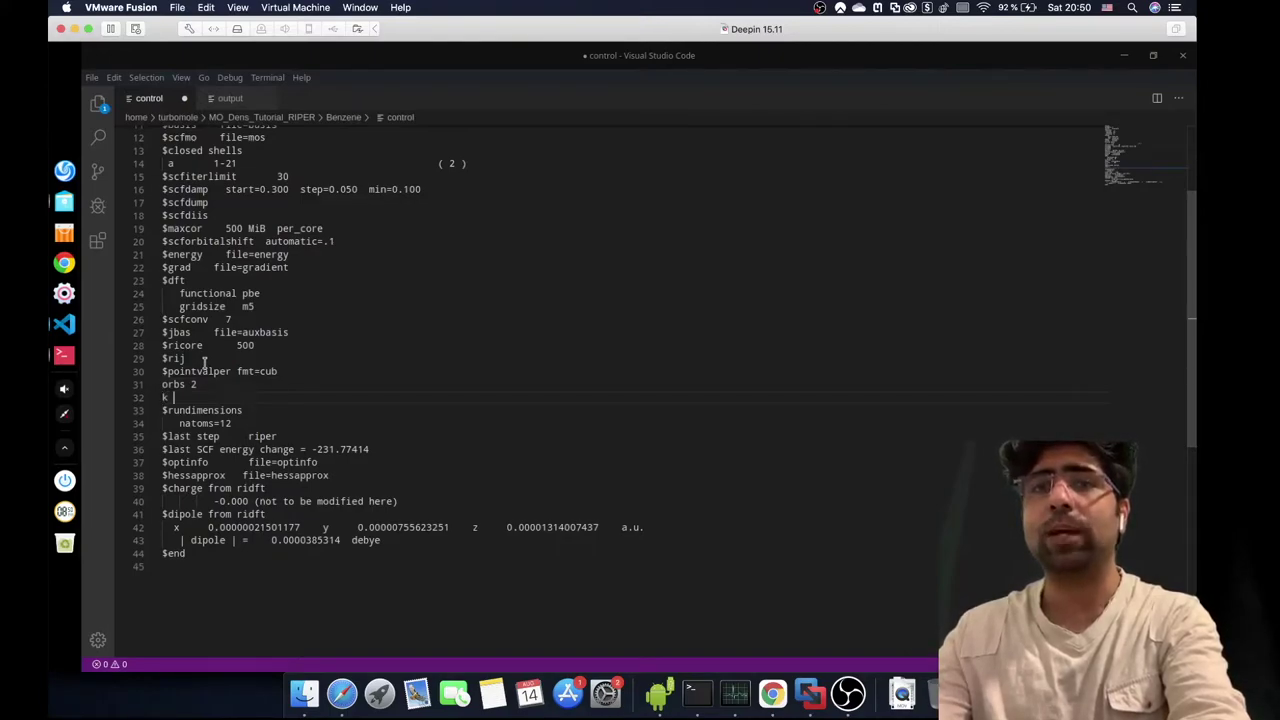
{"action": "type", "text": "1 1 1 a"}
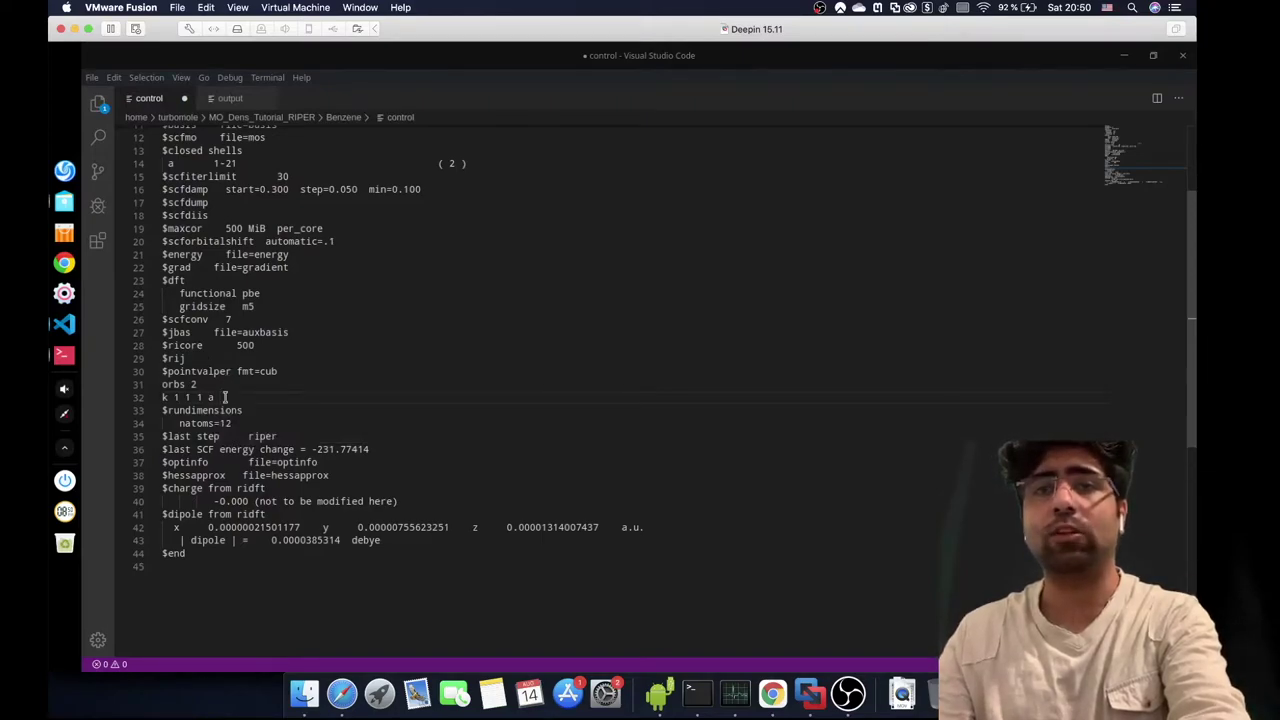
- Run eiger in the terminal and examine the orbital numbers of the HOMO and LUMO
{"action": "left_click", "coordinate": [64, 354]}
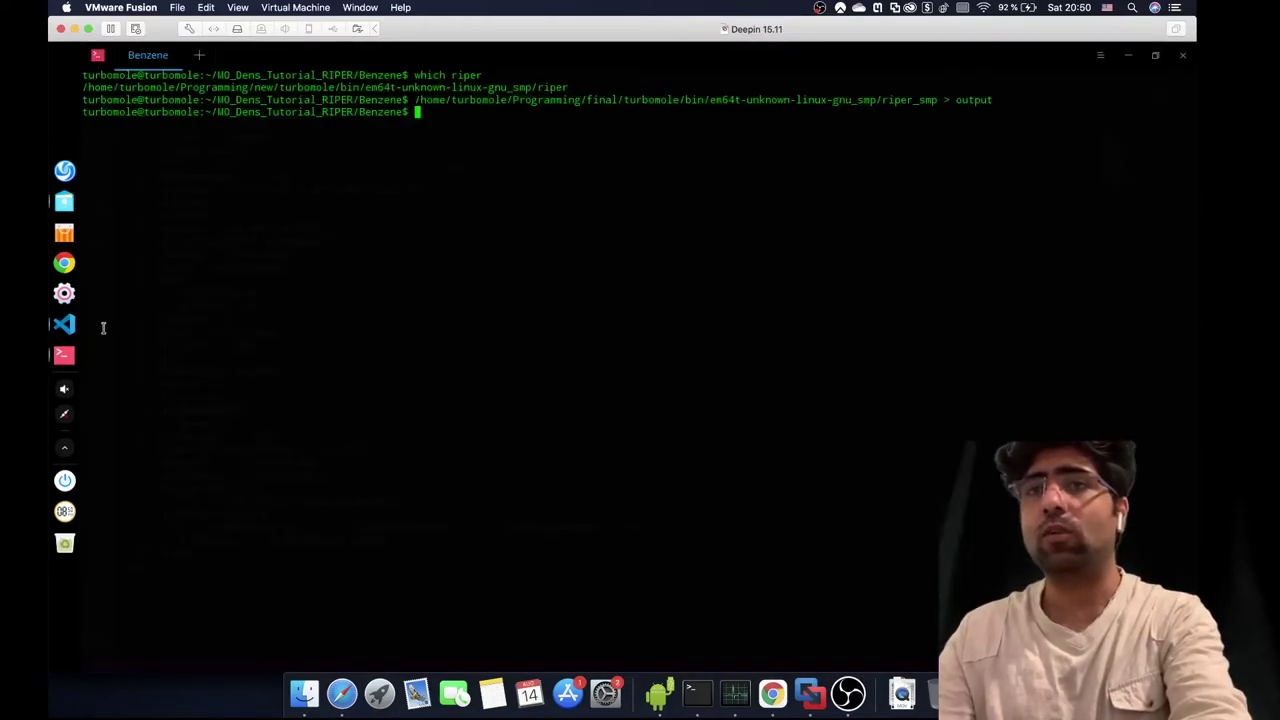
{"action": "type", "text": "eiger"}
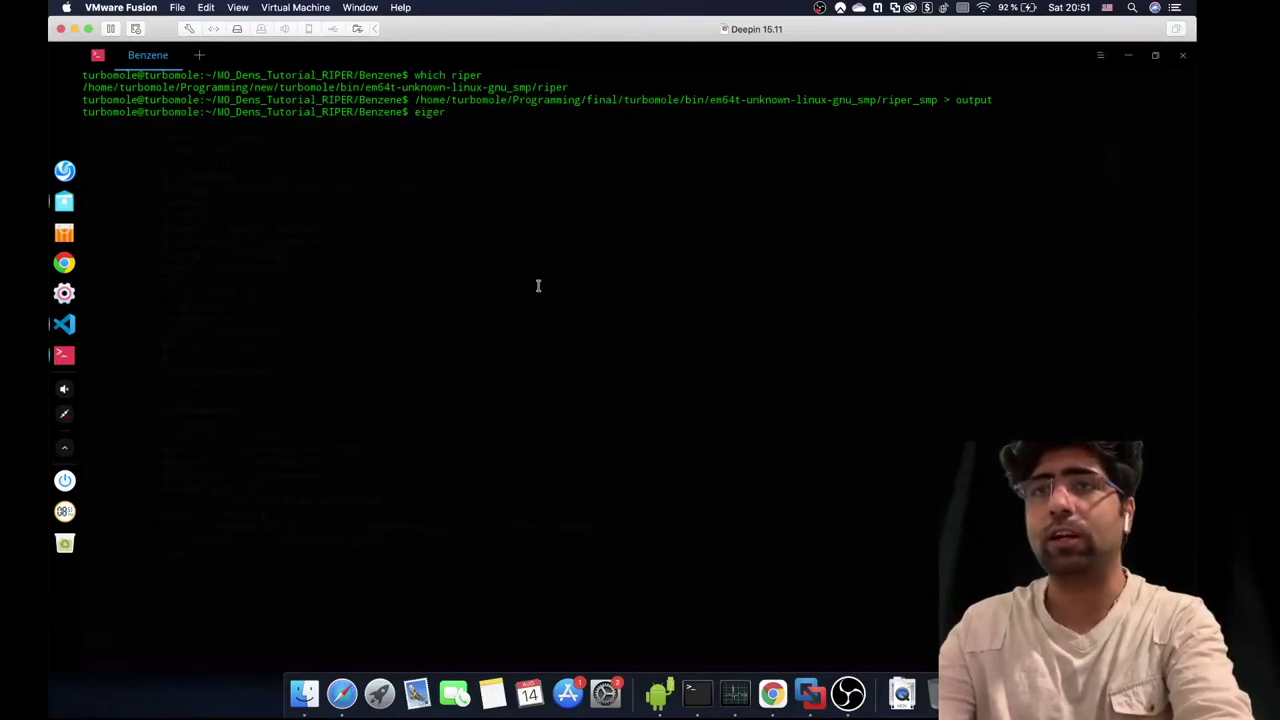
{"action": "key", "text": "Return"}
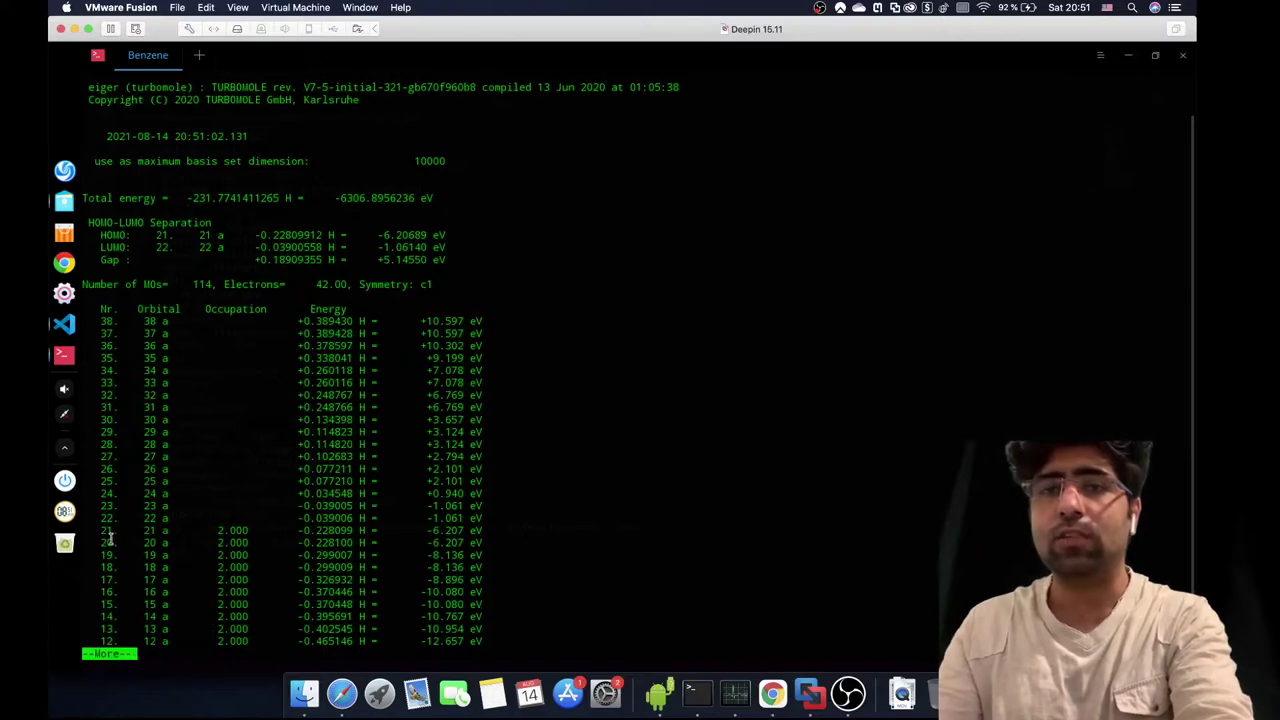
{"action": "left_click_drag", "start_coordinate": [103, 531], "coordinate": [472, 523]}
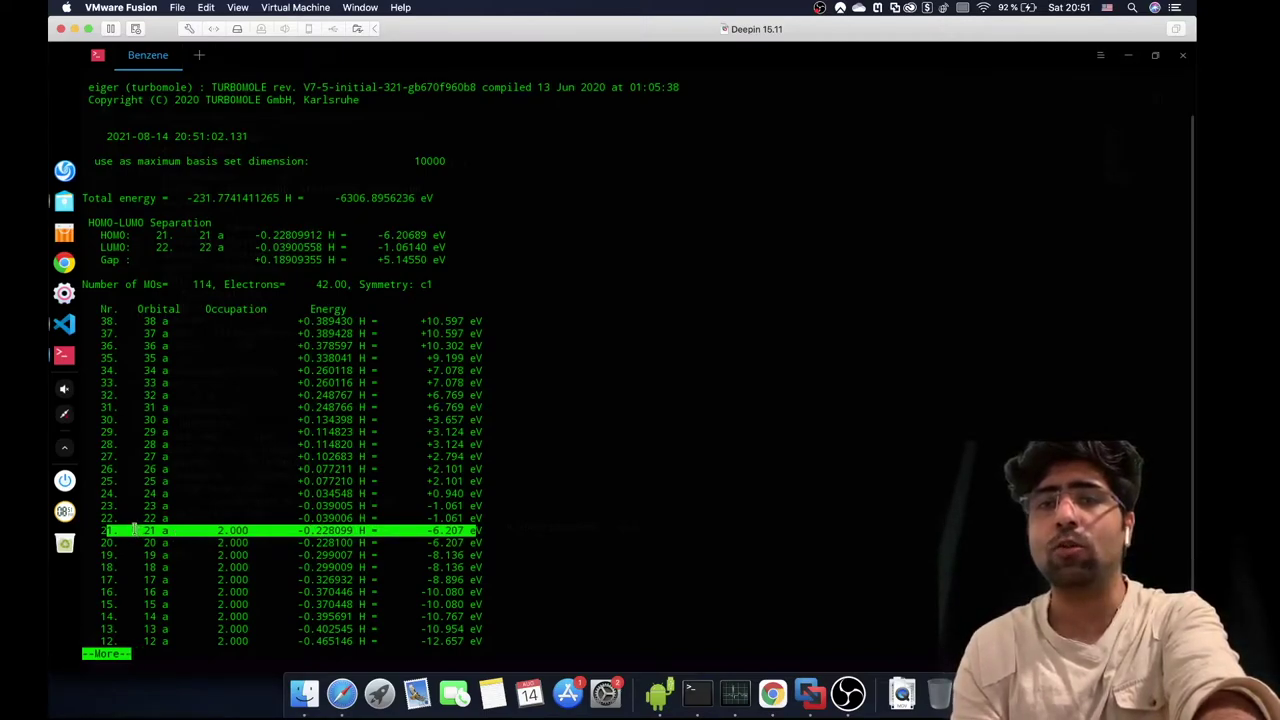
{"action": "left_click_drag", "start_coordinate": [133, 519], "coordinate": [158, 518]}
- Complete the first orbital entry in the control file with 21, add the line k 1 1 1 a 22, and save
{"action": "left_click", "coordinate": [64, 355]}
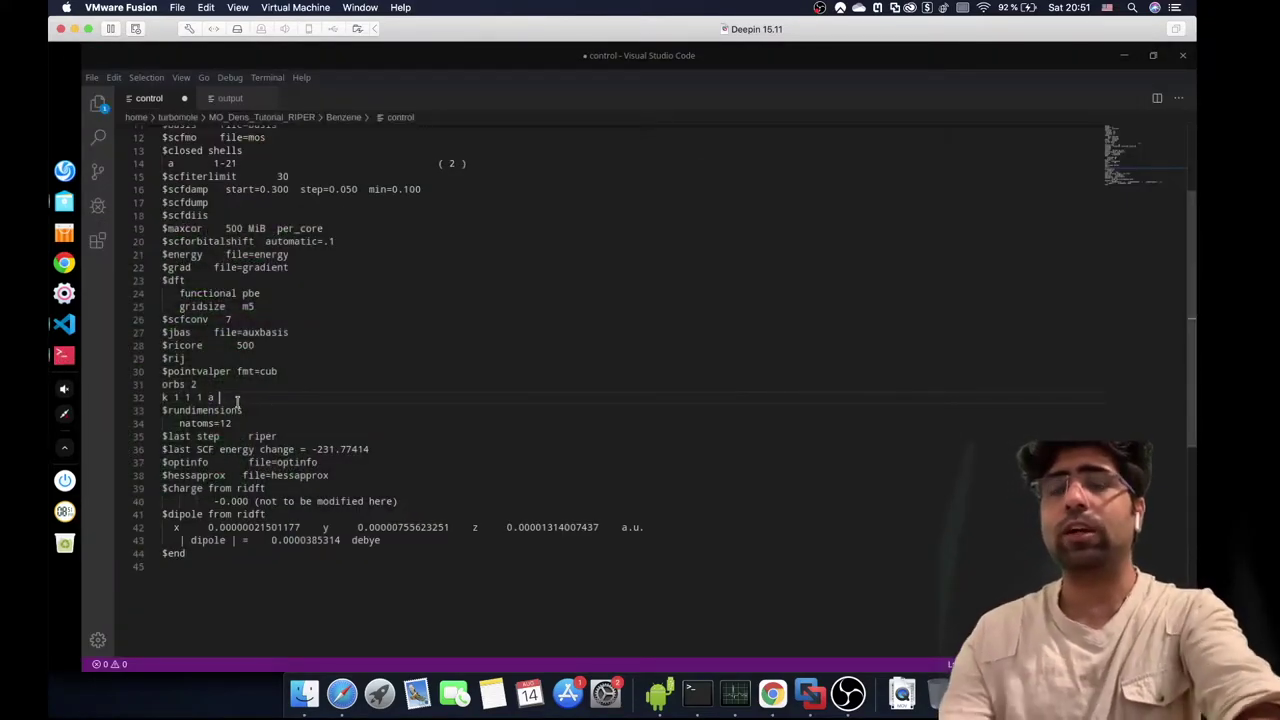
{"action": "type", "text": "21"}
{"action": "key", "text": "Return"}
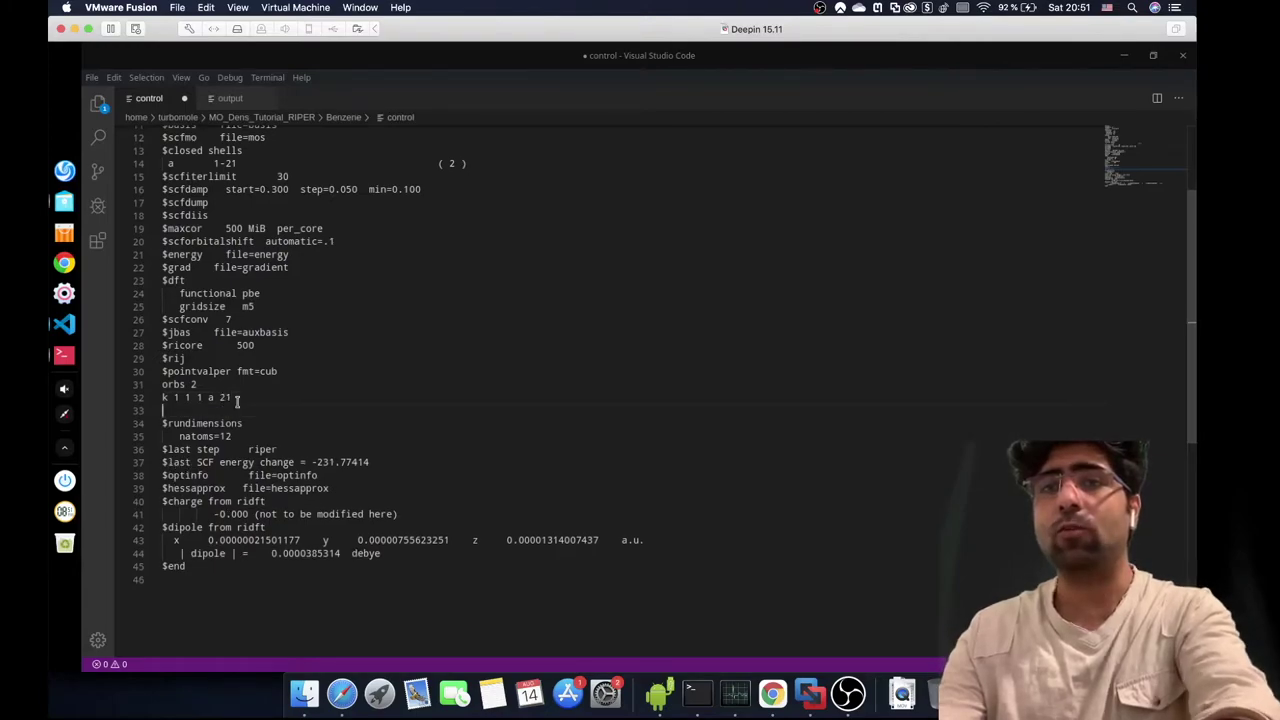
{"action": "type", "text": "k 1 1 1 "}
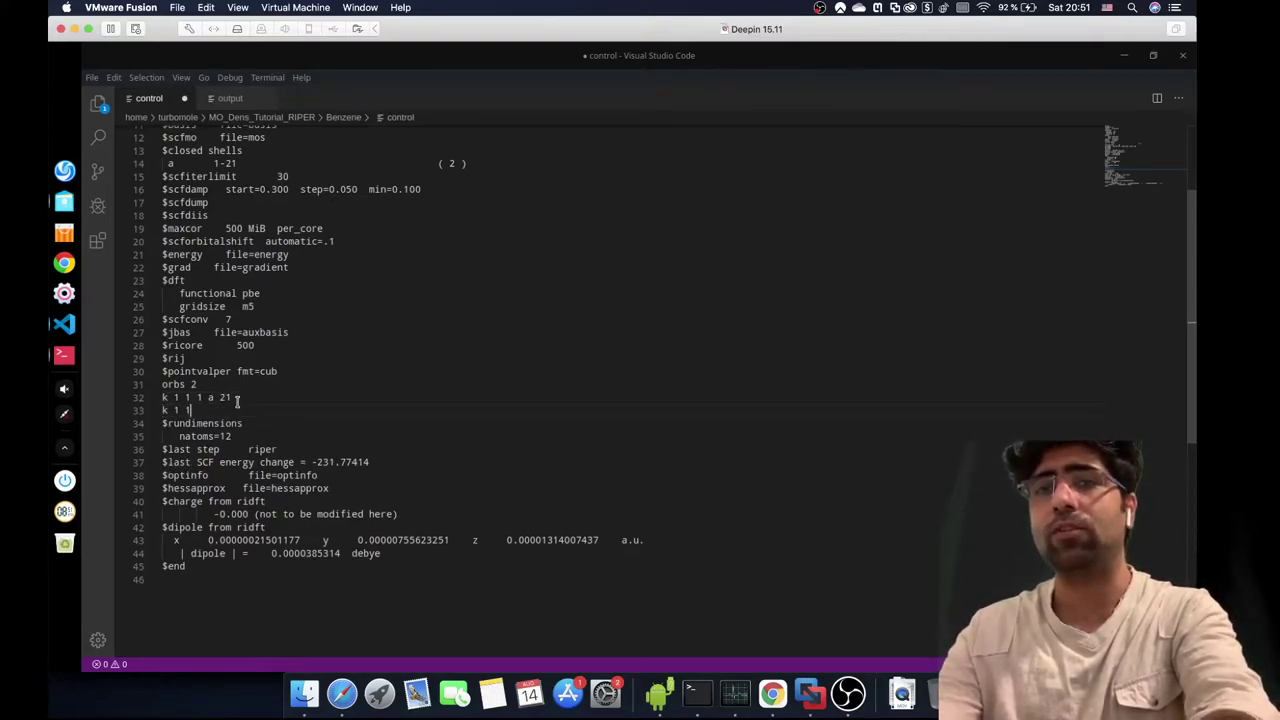
{"action": "type", "text": "a 2"}
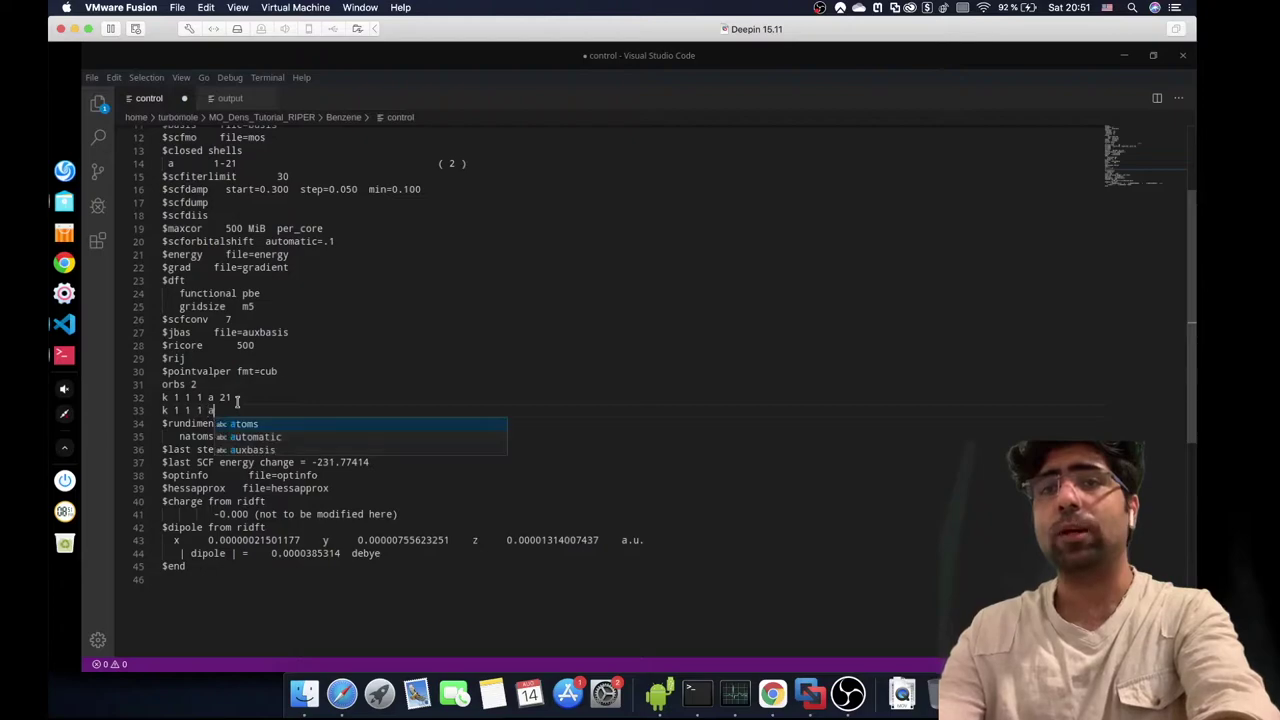
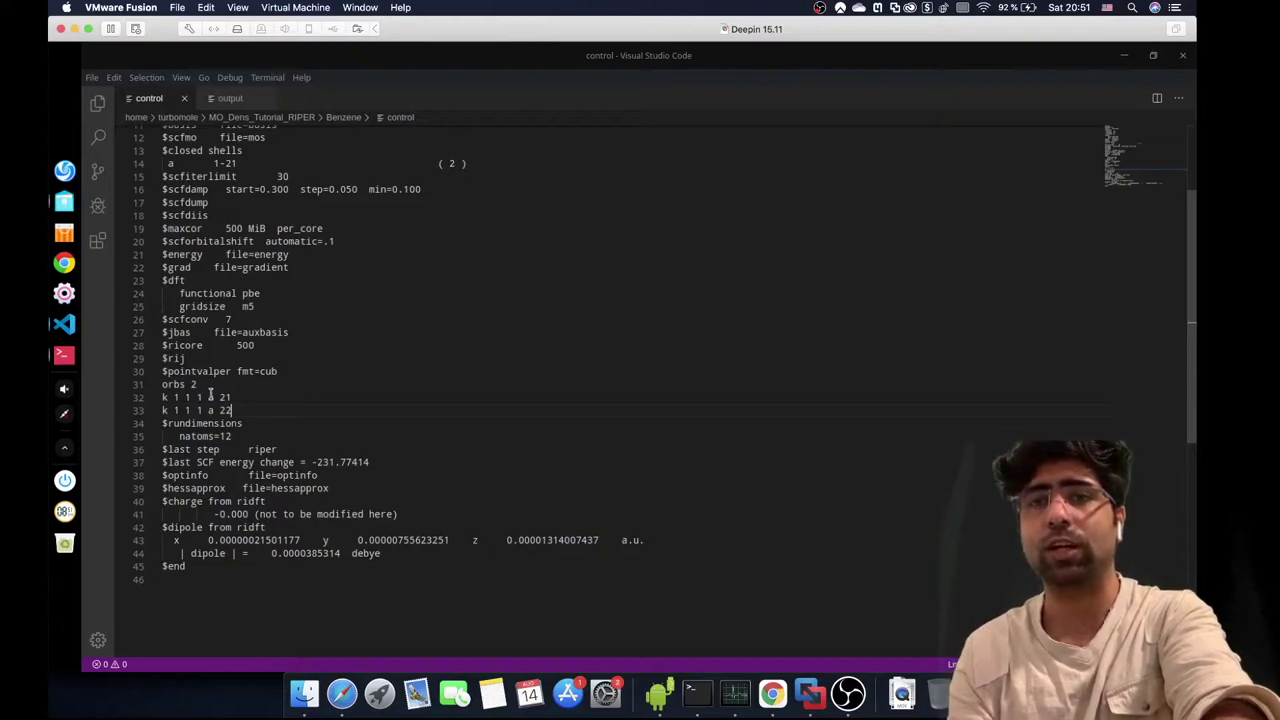
- Review the k-point and orbital entries in the control file and compare them with the $closed shells block, found by searching for cl
{"action": "left_click_drag", "start_coordinate": [206, 409], "coordinate": [170, 397]}
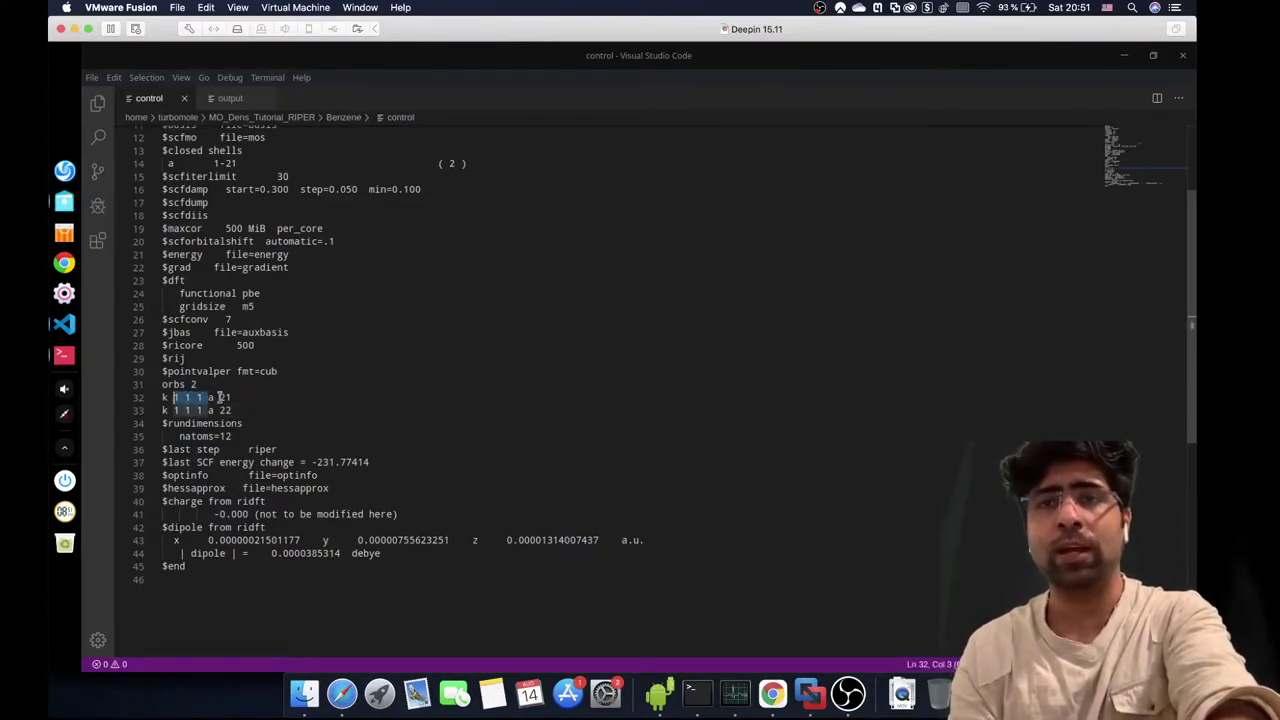
{"action": "left_click", "coordinate": [210, 397]}
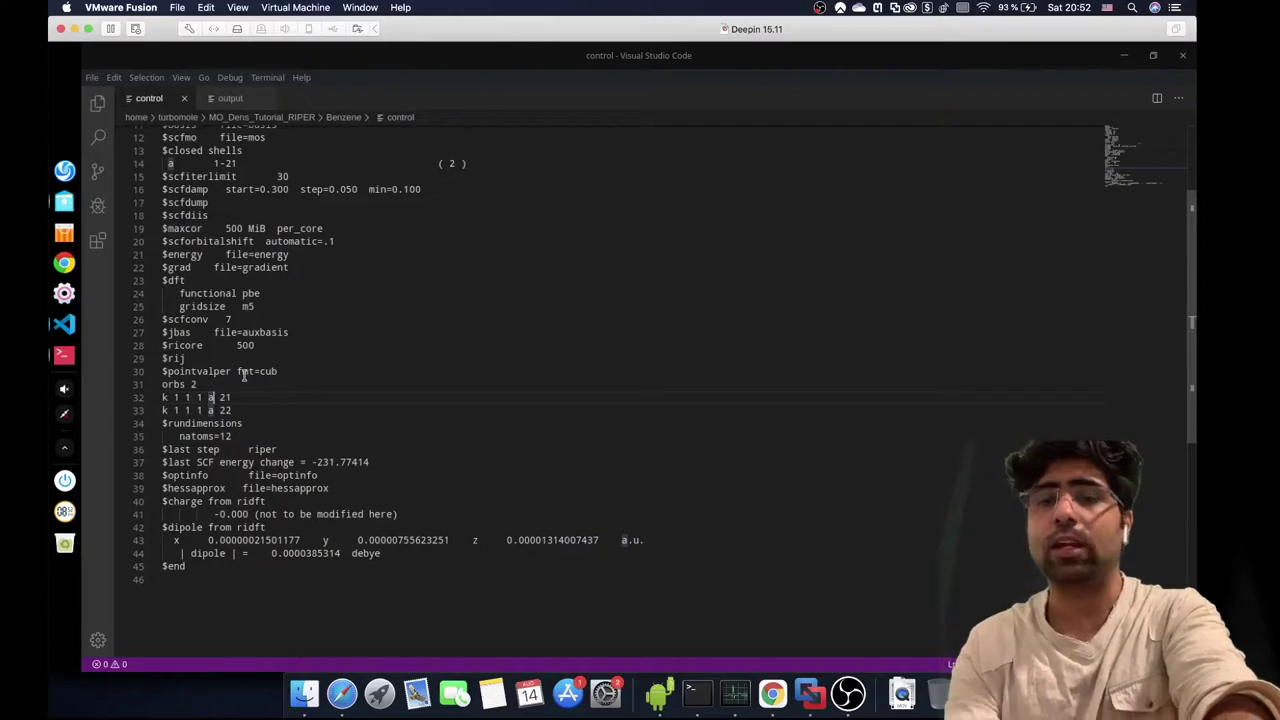
{"action": "key", "text": "ctrl+f"}
{"action": "type", "text": "cl"}
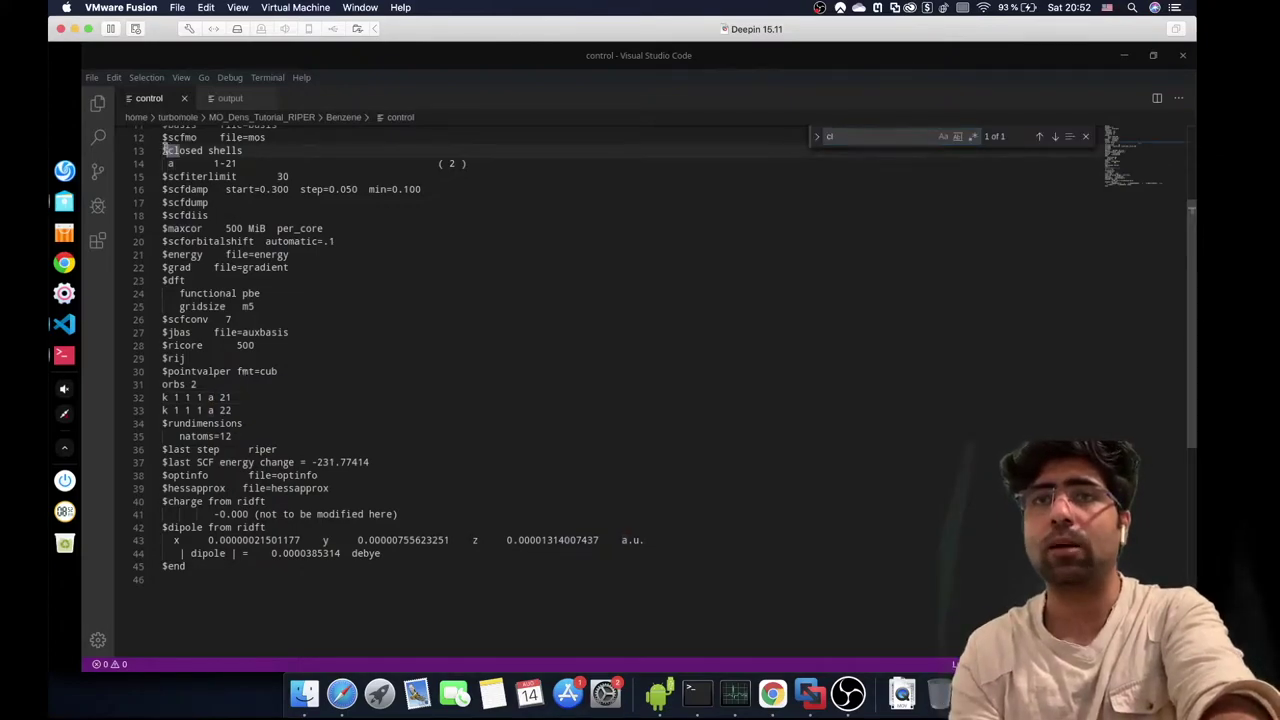
{"action": "left_click_drag", "start_coordinate": [339, 151], "coordinate": [492, 166]}
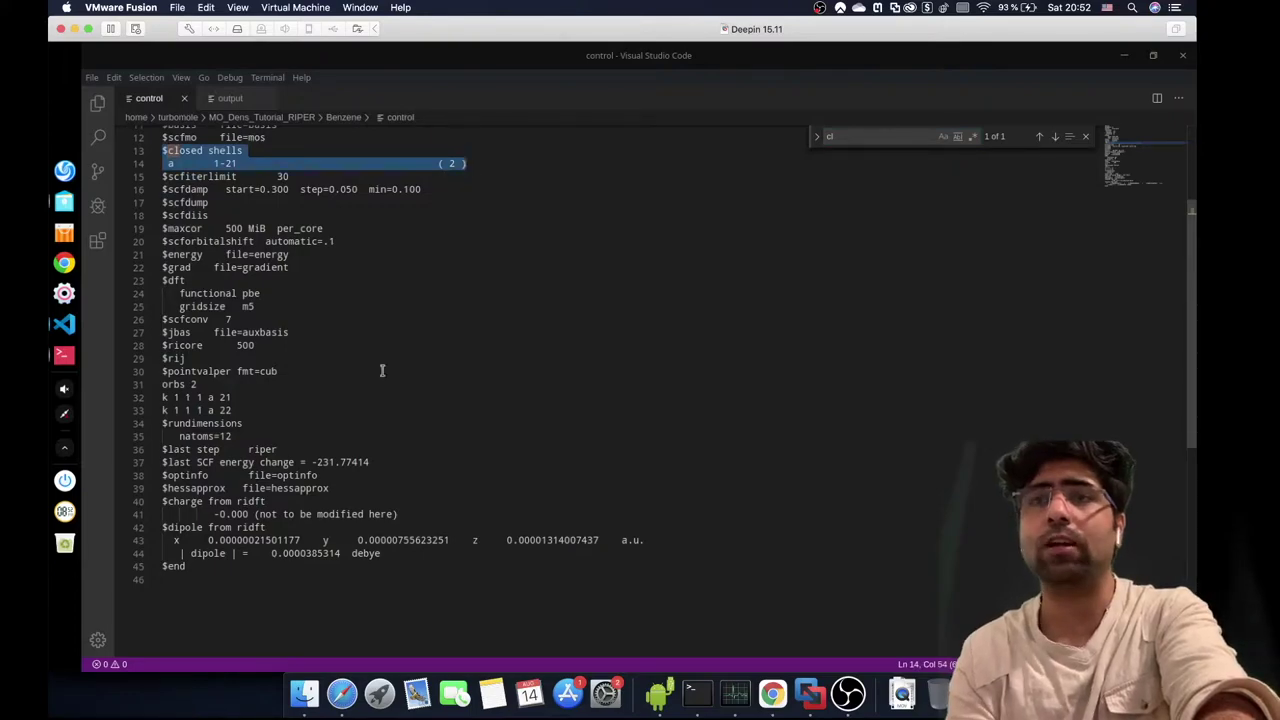
{"action": "left_click", "coordinate": [241, 409]}
{"action": "double_click", "coordinate": [241, 409]}
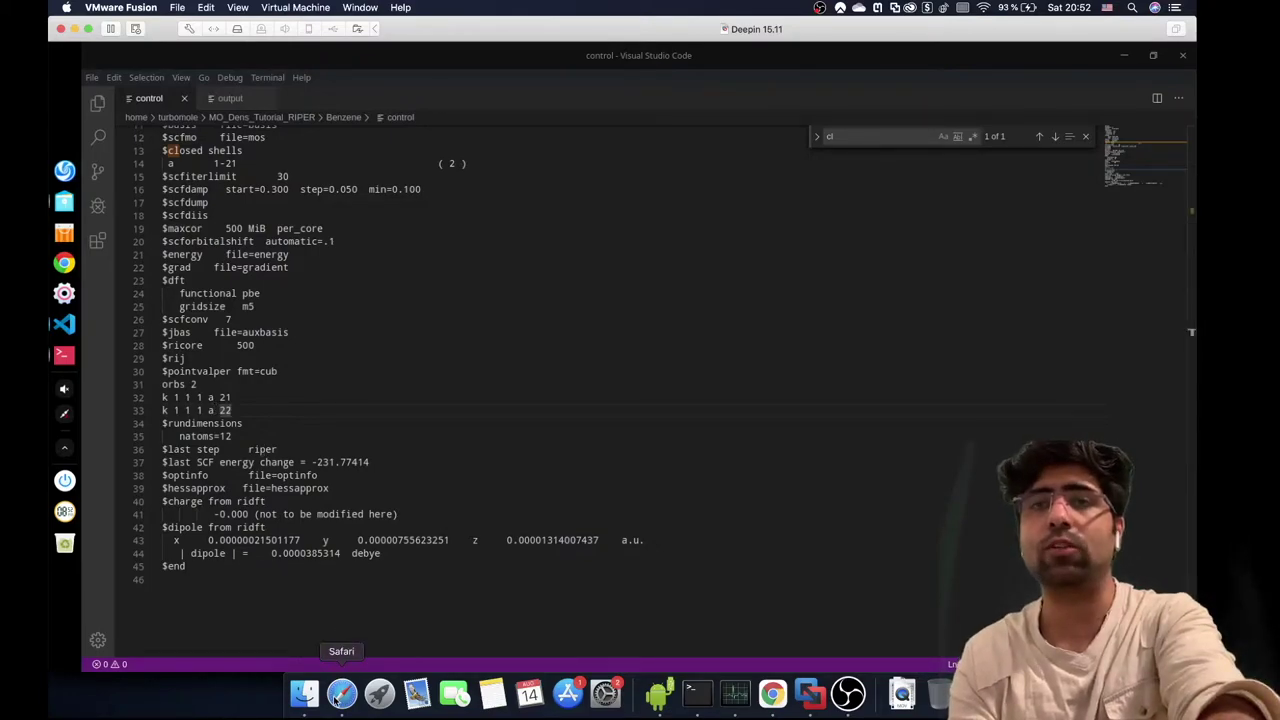
- Switch to Safari, consult manual section 7.3.8 on densities and MOs on grids, and return to the control file's $pointvalper block
{"action": "left_click", "coordinate": [336, 696]}
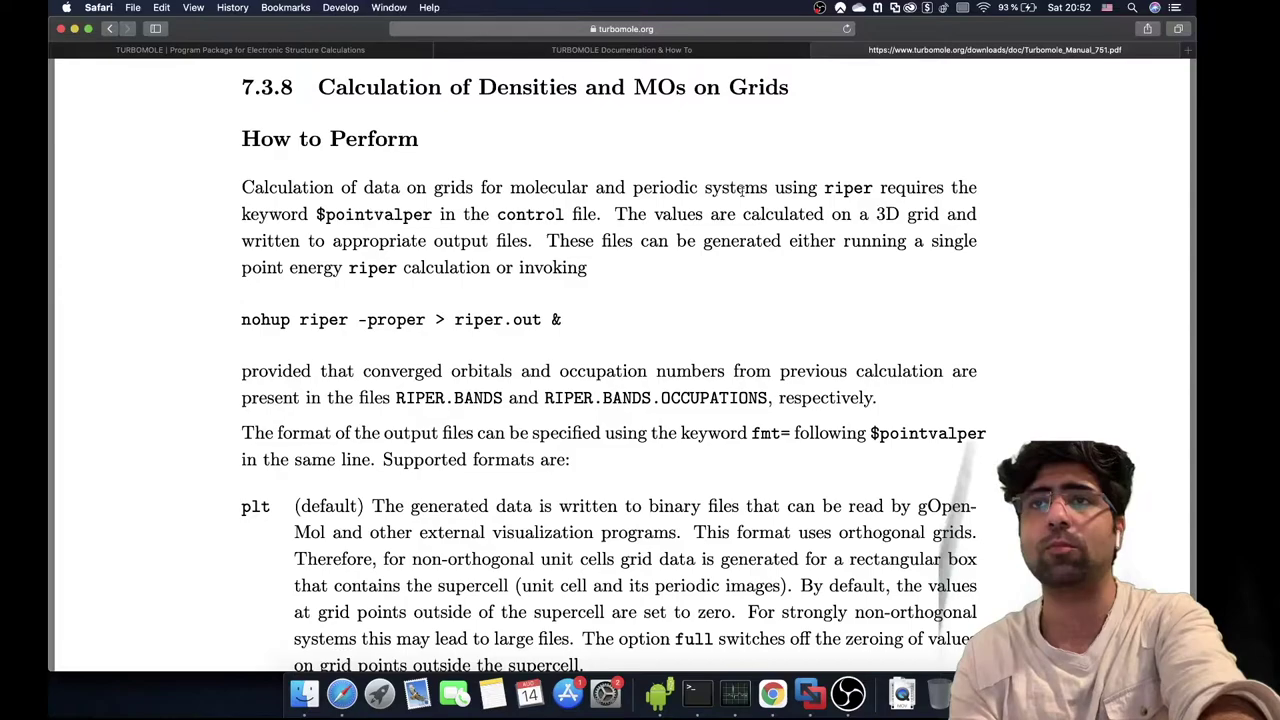
{"action": "left_click", "coordinate": [346, 50]}
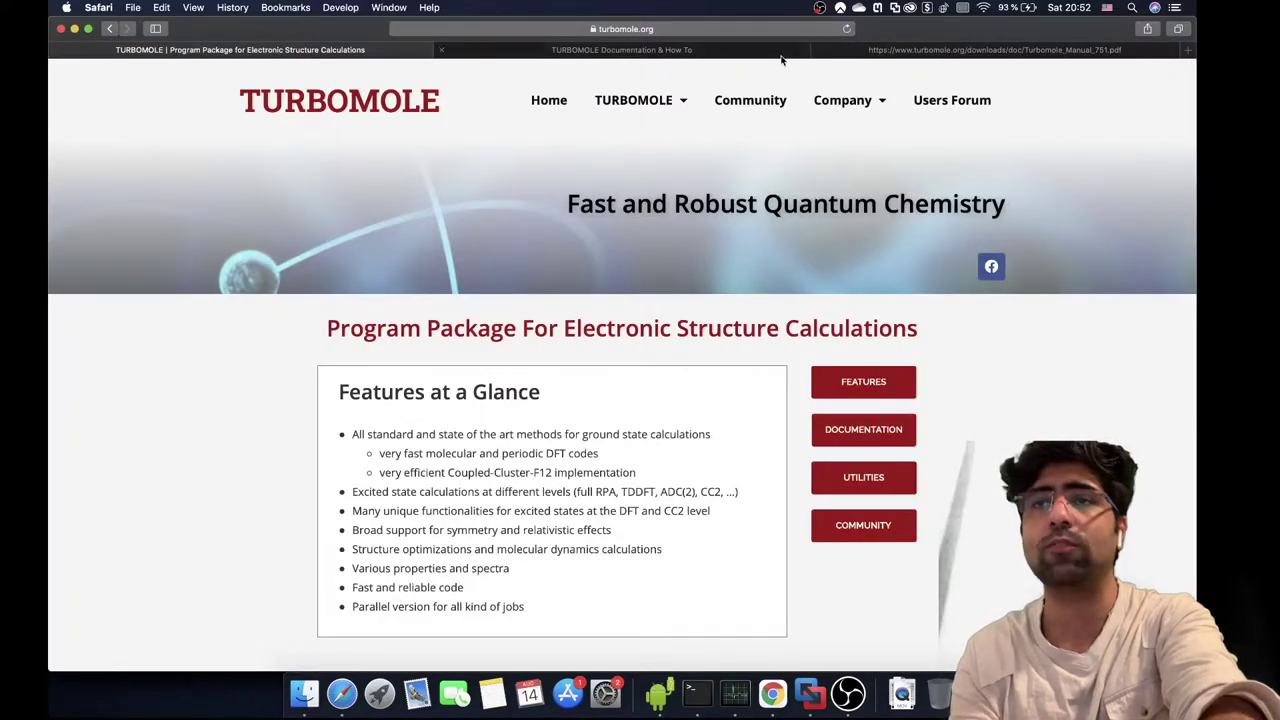
{"action": "mouse_move", "coordinate": [662, 100]}
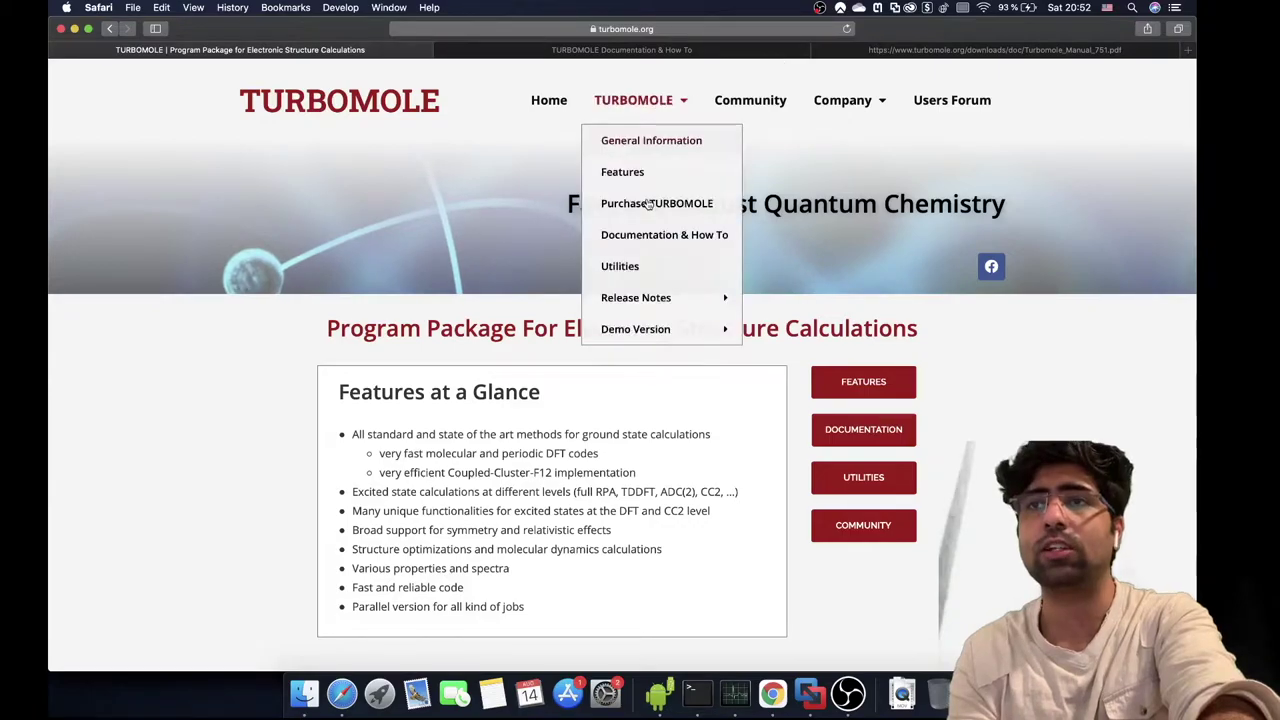
{"action": "key", "text": "ctrl+shift+Tab"}
{"action": "scroll", "coordinate": [649, 204], "scroll_direction": "up", "scroll_amount": 1}
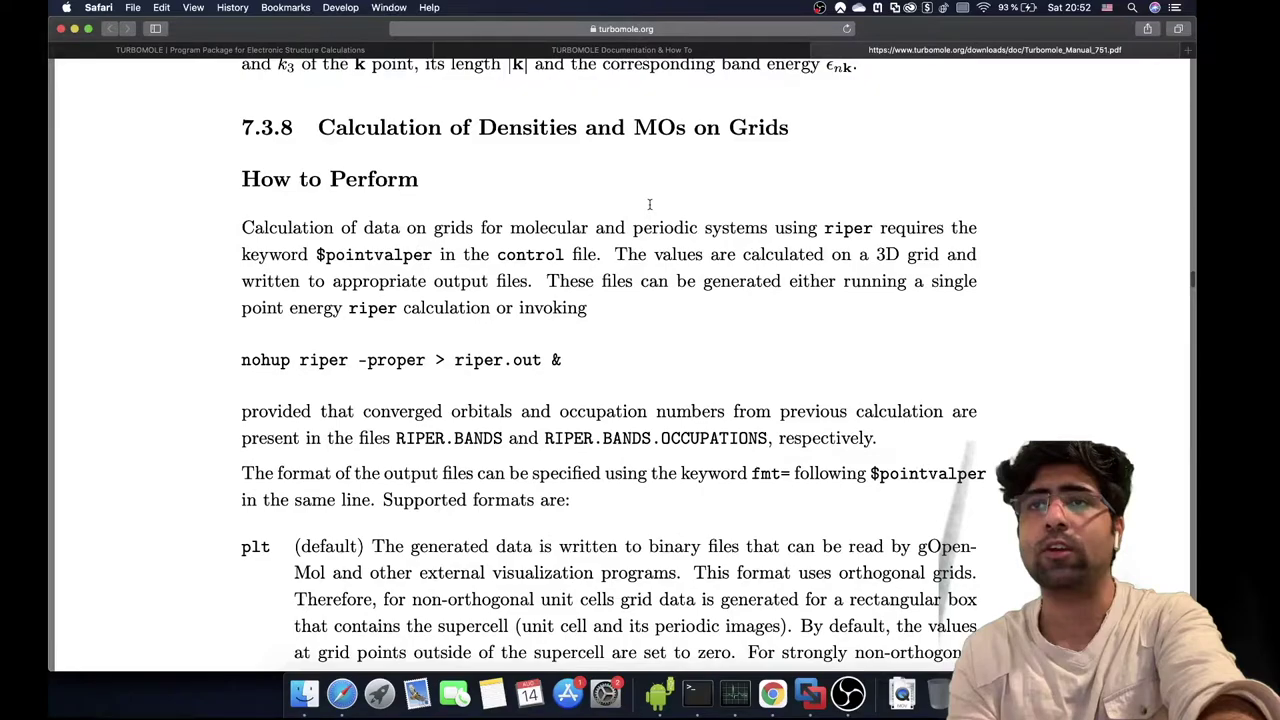
{"action": "scroll", "coordinate": [560, 240], "scroll_direction": "up", "scroll_amount": 1}
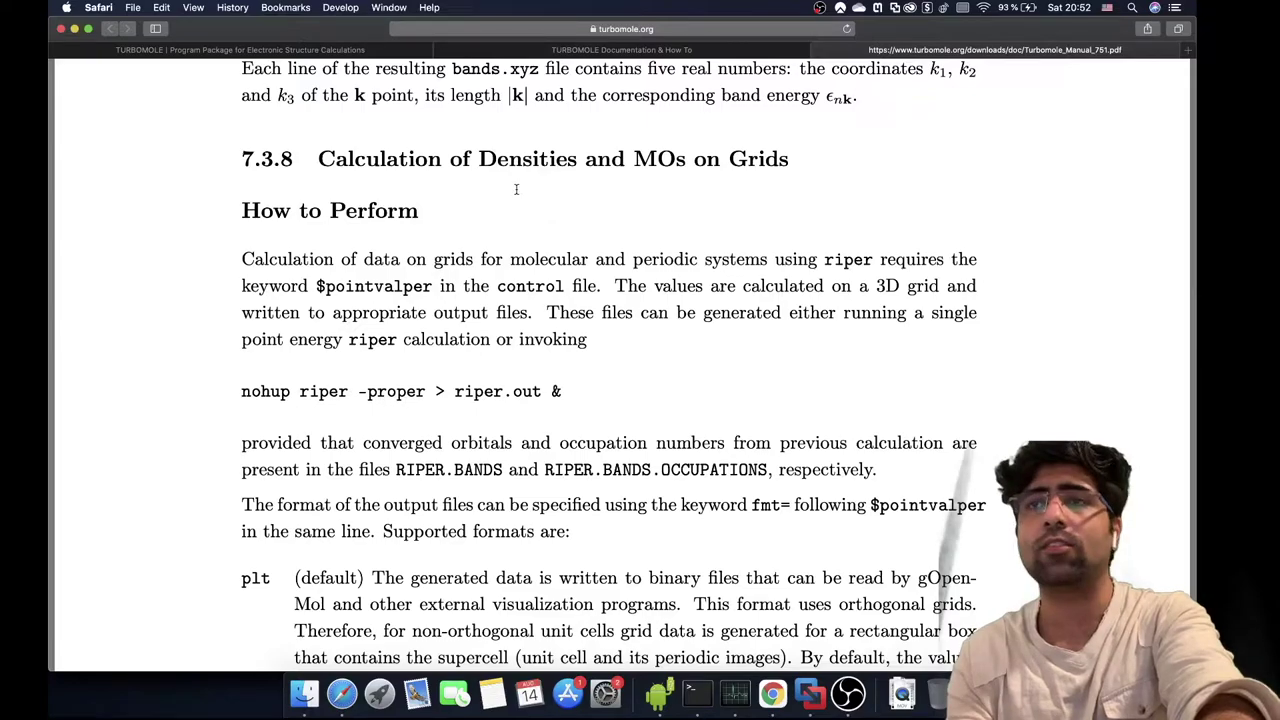
{"action": "left_click", "coordinate": [822, 703]}
{"action": "left_click_drag", "start_coordinate": [257, 411], "coordinate": [160, 371]}
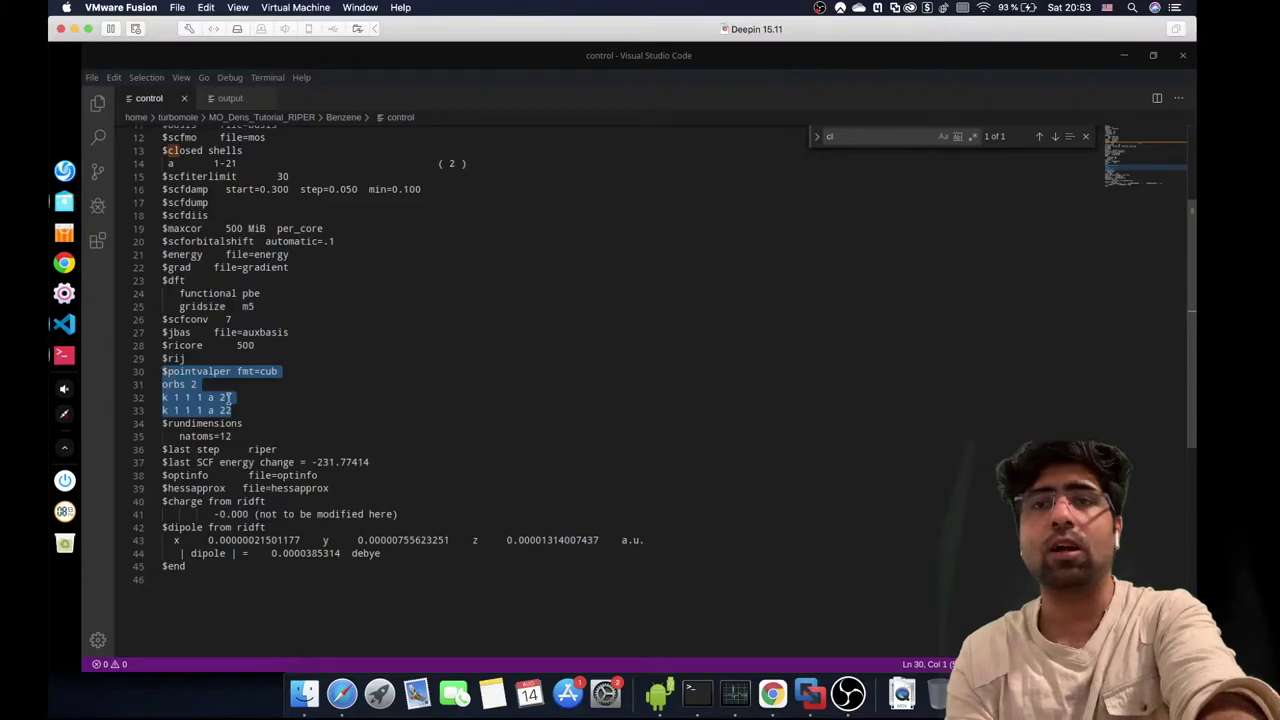
- Return to the terminal and quit the paged eiger orbital listing
{"action": "left_click", "coordinate": [63, 357]}
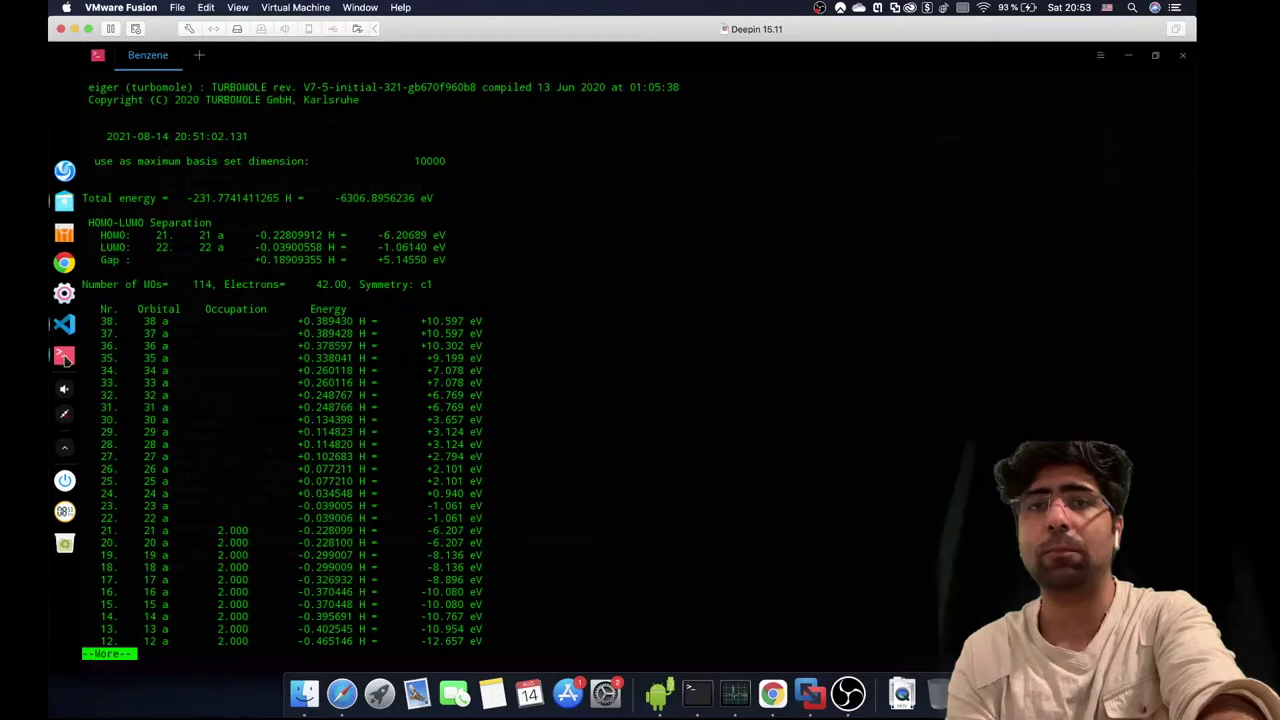
{"action": "left_click", "coordinate": [63, 357]}
{"action": "left_click", "coordinate": [63, 357]}
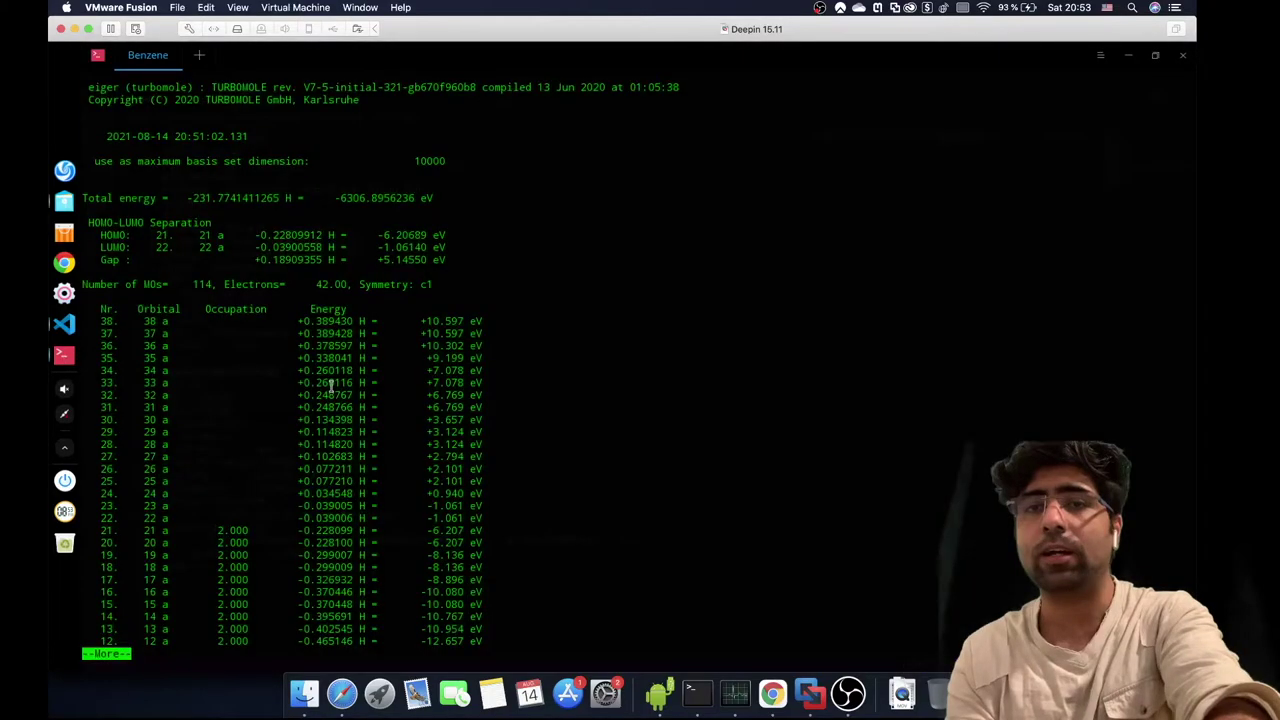
{"action": "key", "text": "q"}
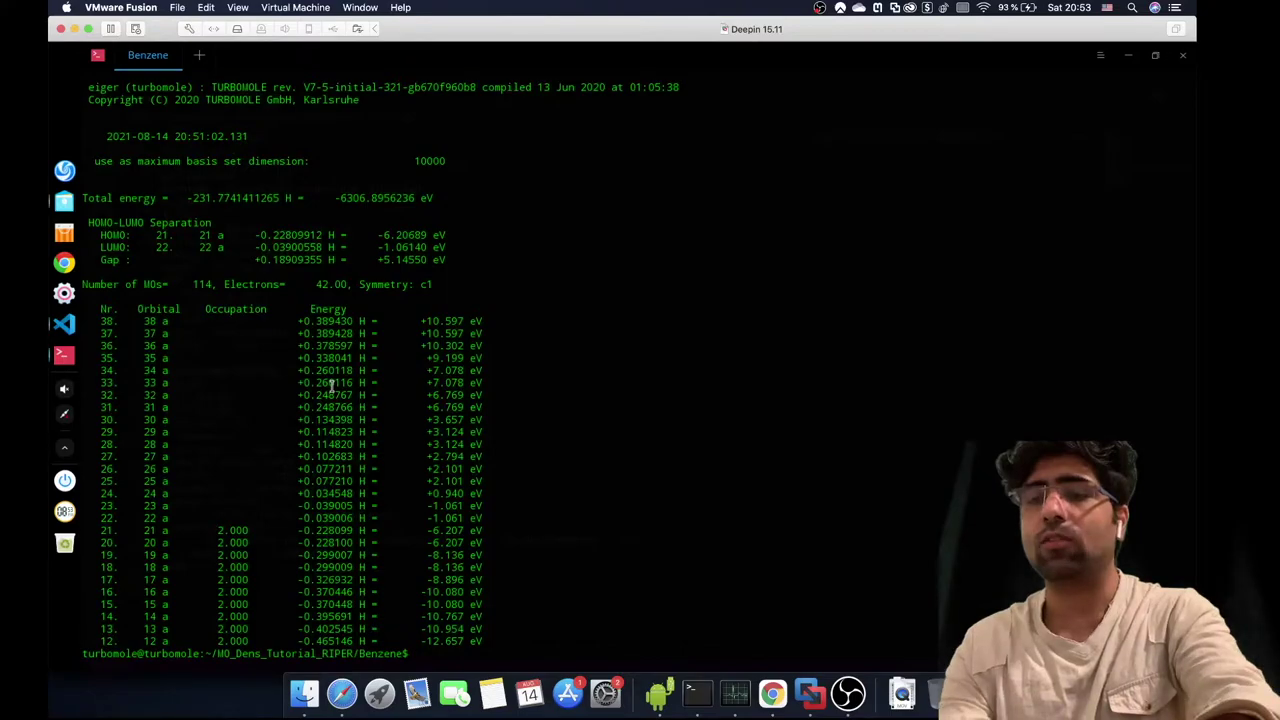
- Clear the terminal and run /home/turbomole/Programming/final/turbomole/bin/em64t-unknown-linux-gnu_smp/riper_smp with -proper, redirecting output to output_MO
{"action": "key", "text": "ctrl+l"}
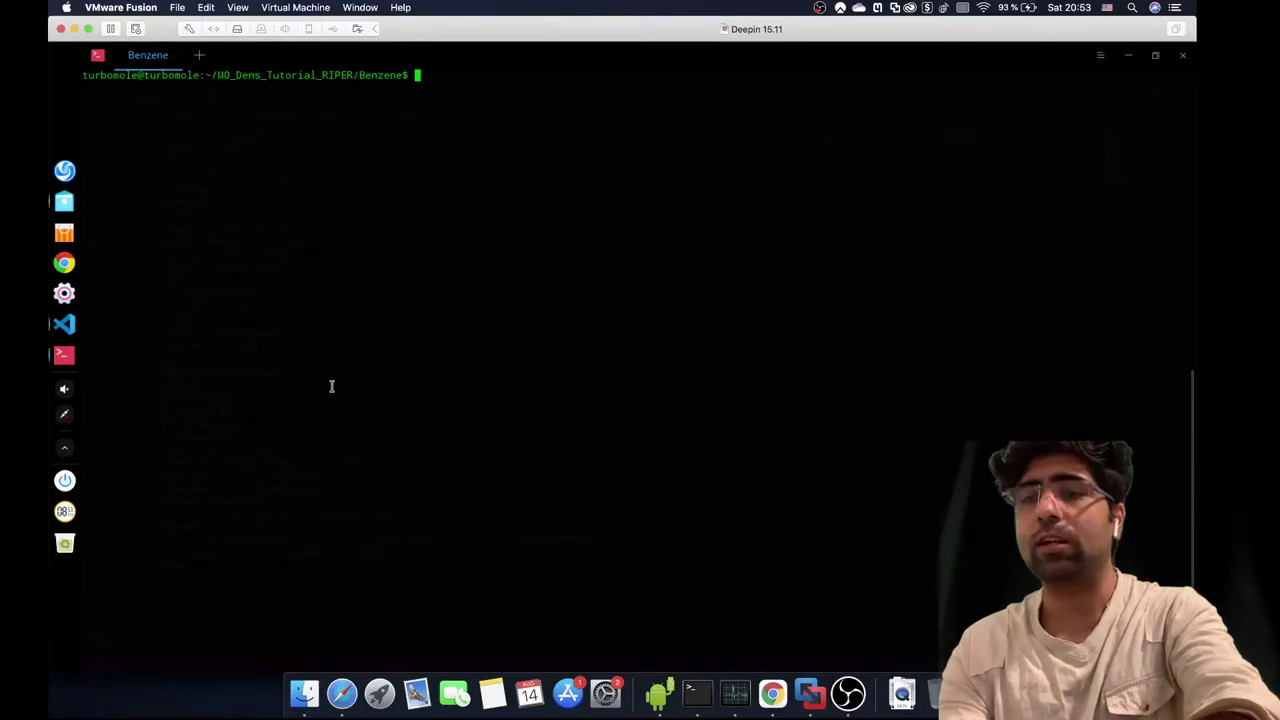
{"action": "right_click", "coordinate": [332, 386]}
{"action": "left_click", "coordinate": [360, 399]}
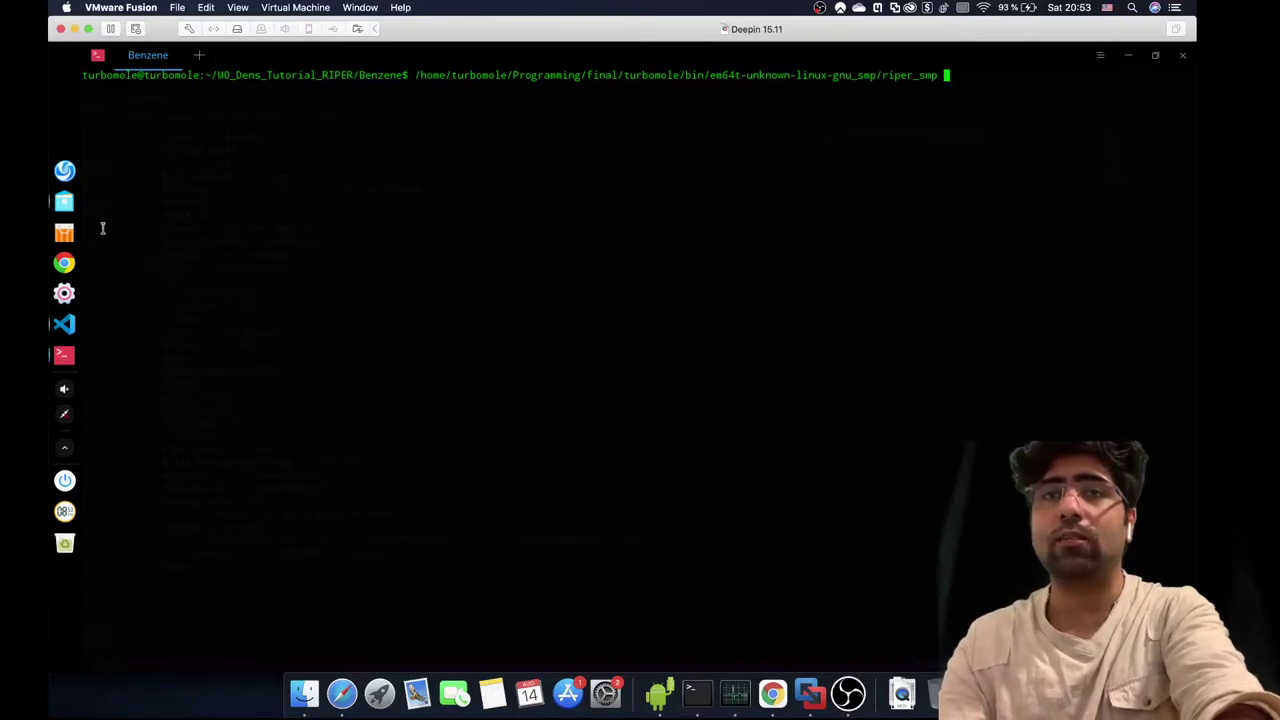
{"action": "left_click", "coordinate": [64, 203]}
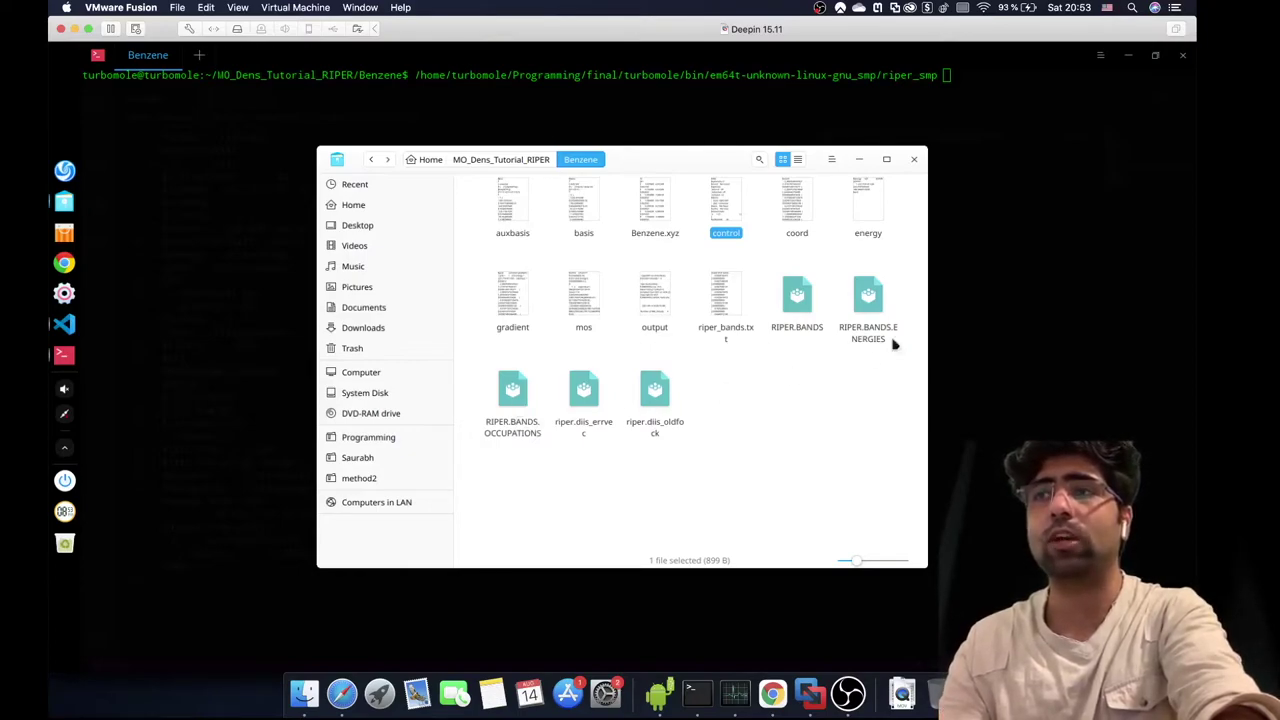
{"action": "left_click", "coordinate": [986, 312]}
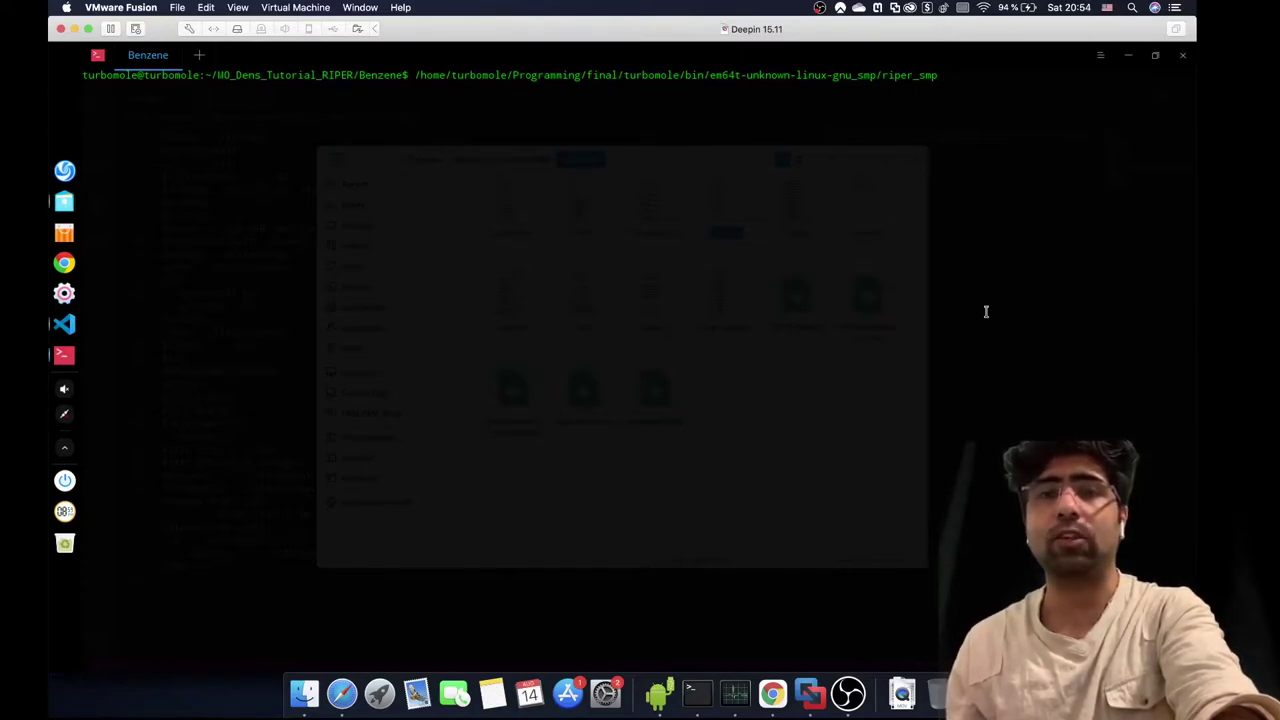
{"action": "type", "text": "-proper"}
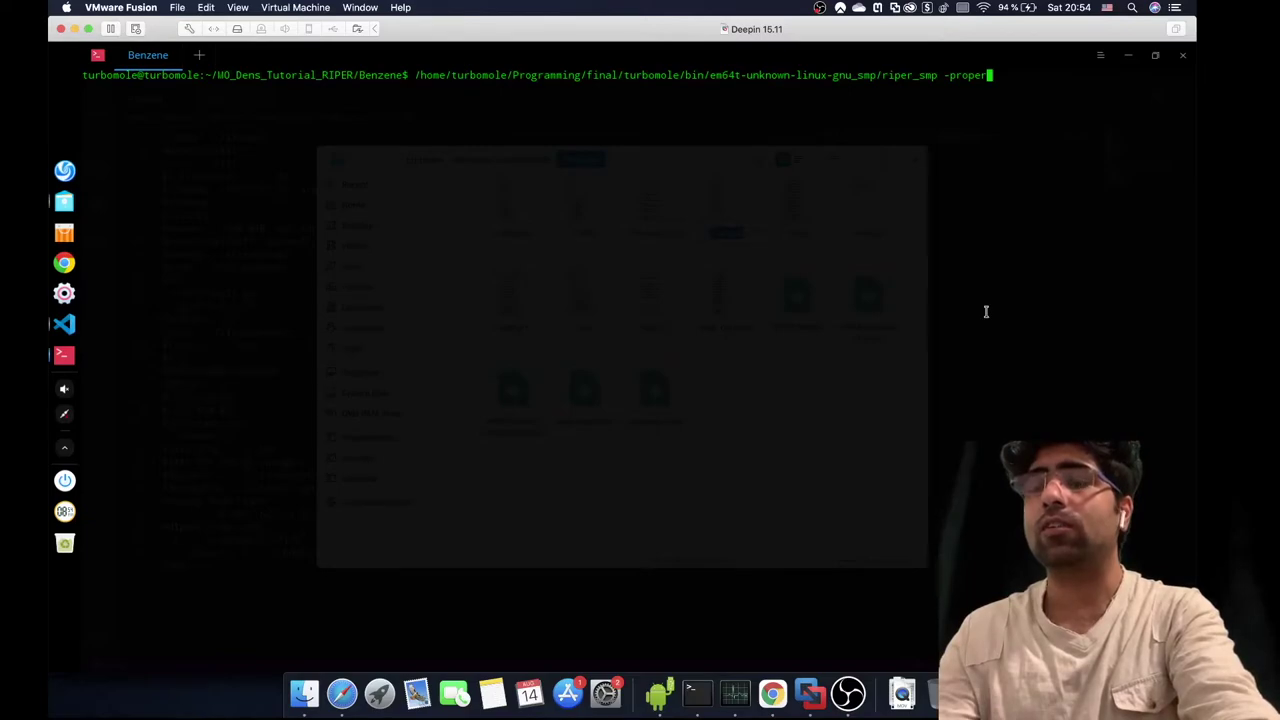
{"action": "type", "text": "> "}
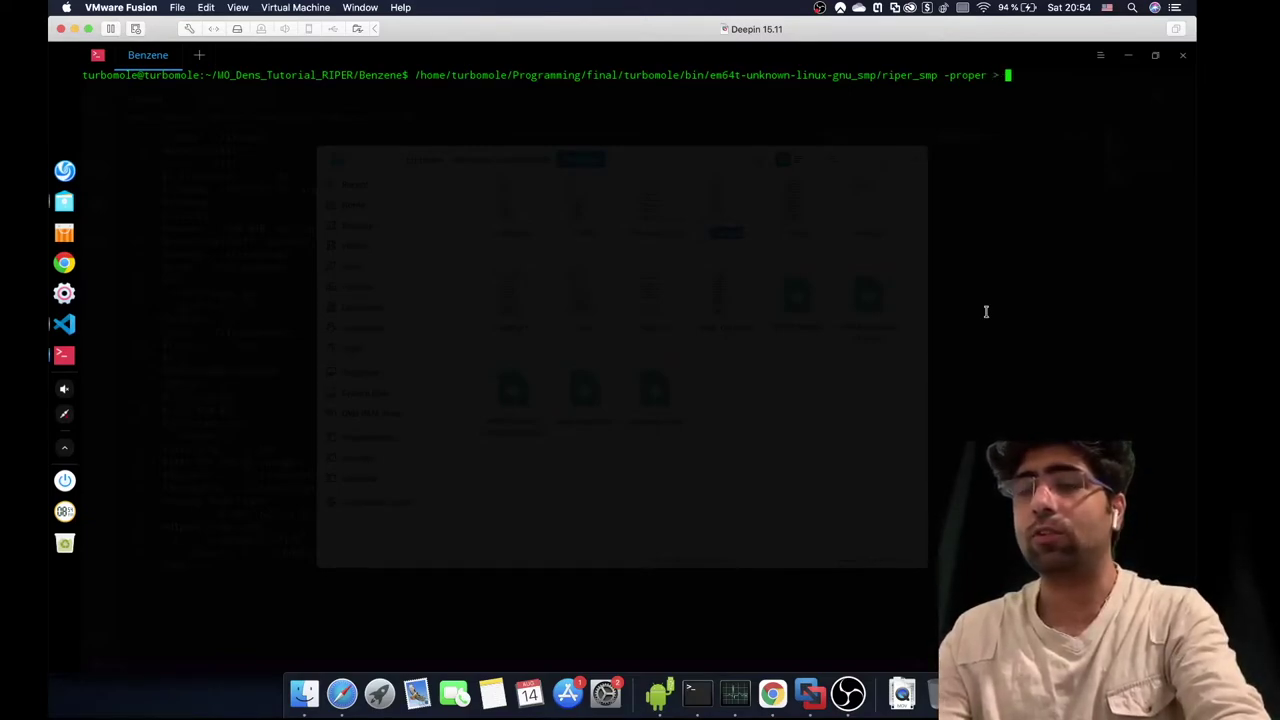
{"action": "type", "text": "output_MO"}
{"action": "key", "text": "Return"}
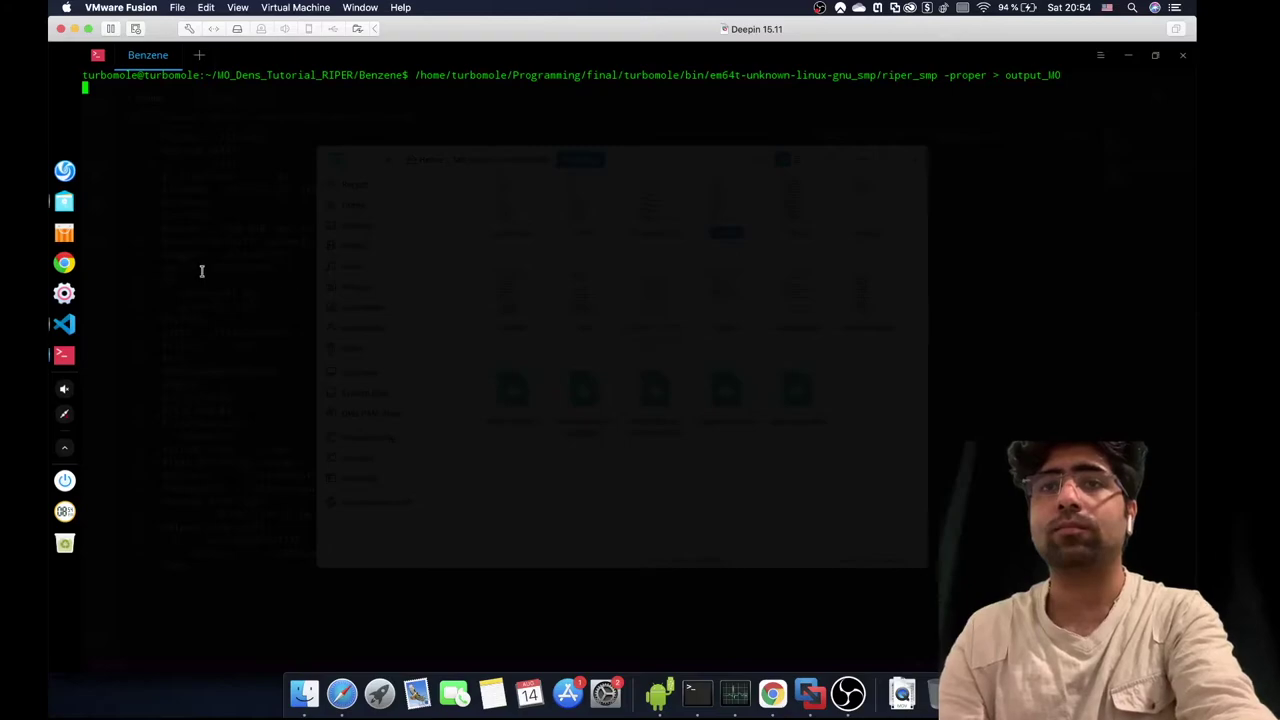
- Open output_MO from the Benzene folder and go to its Calculation of quantities on grid section
{"action": "left_click", "coordinate": [68, 204]}
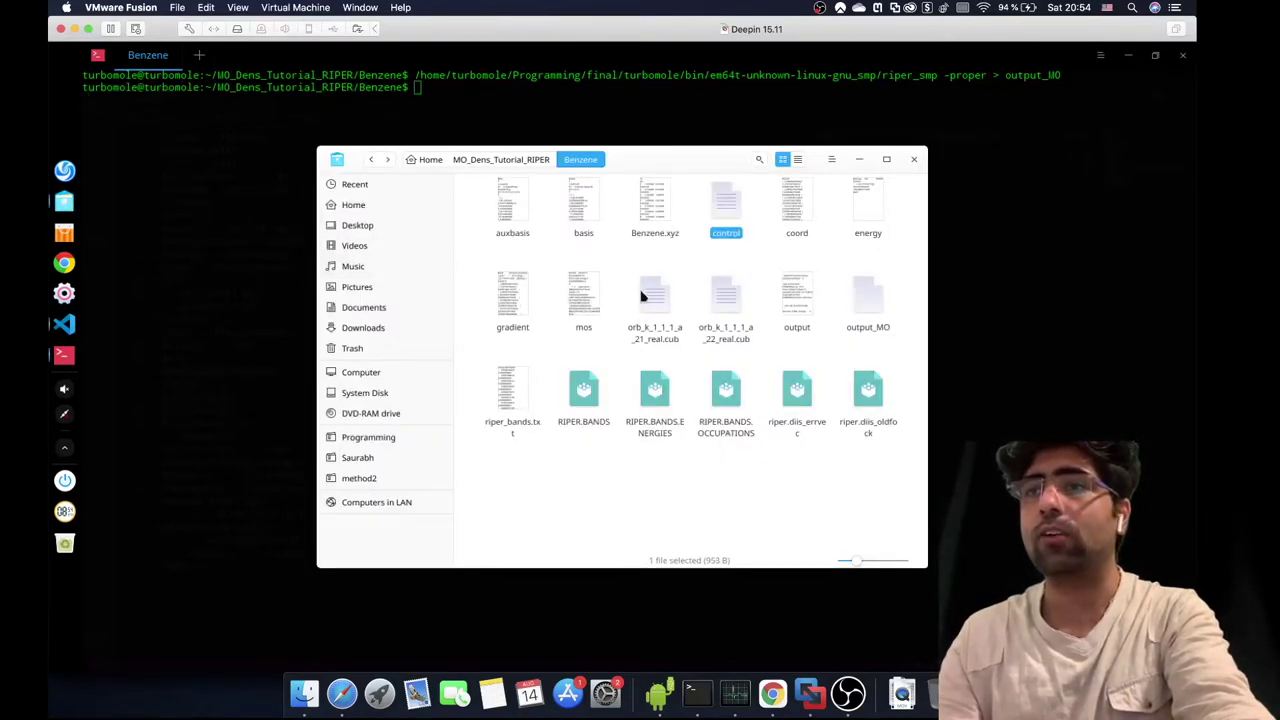
{"action": "left_click", "coordinate": [862, 308]}
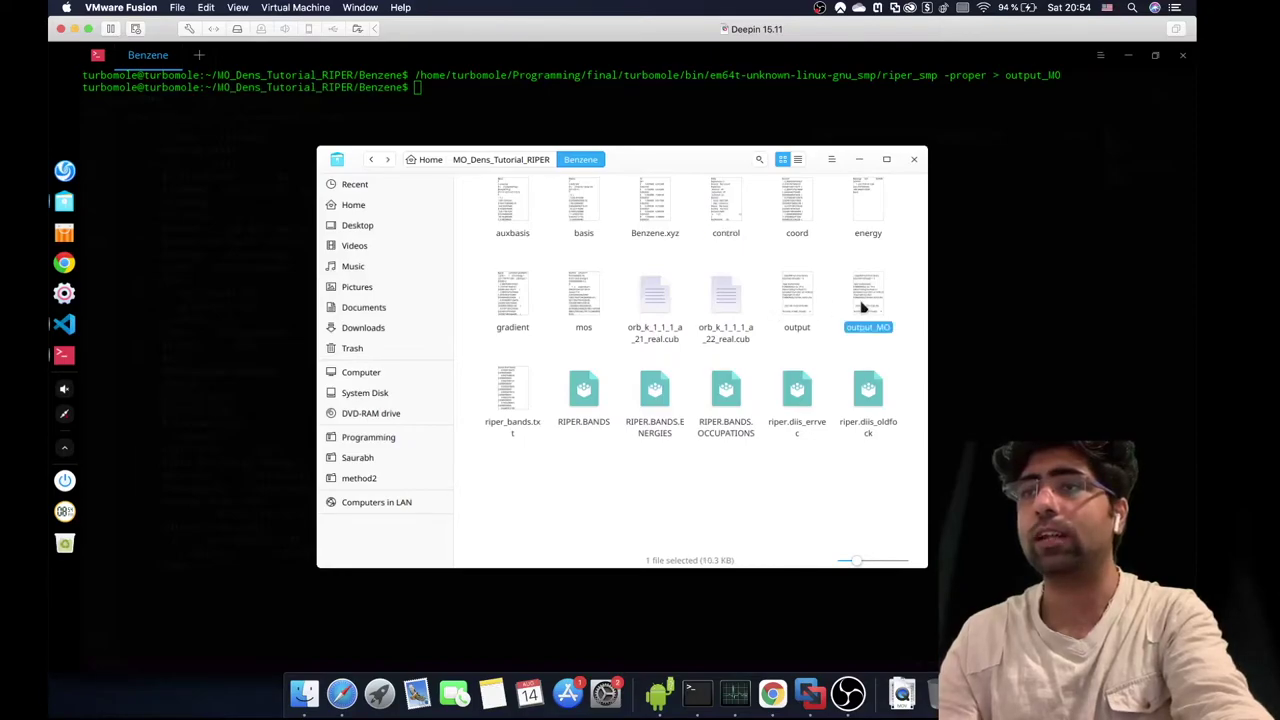
{"action": "double_click", "coordinate": [862, 308]}
{"action": "key", "text": "ctrl+f"}
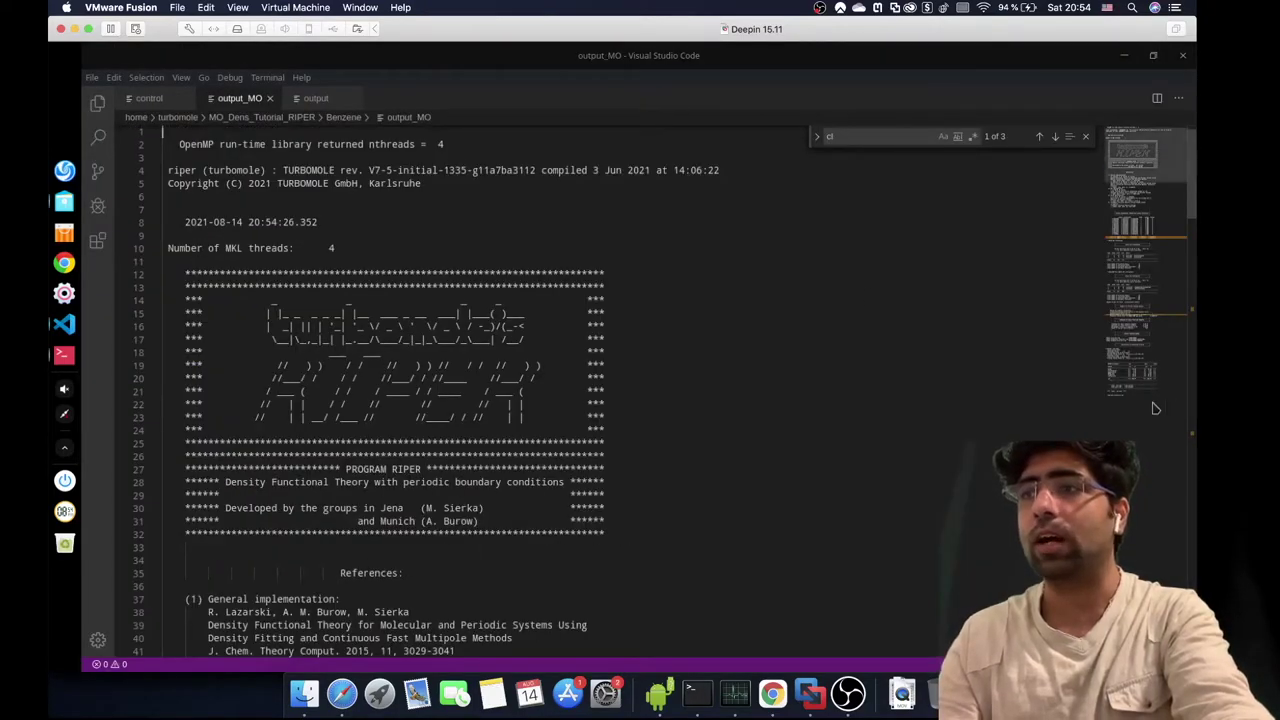
{"action": "left_click", "coordinate": [1148, 397]}
{"action": "scroll", "coordinate": [604, 449], "scroll_direction": "up", "scroll_amount": 10}
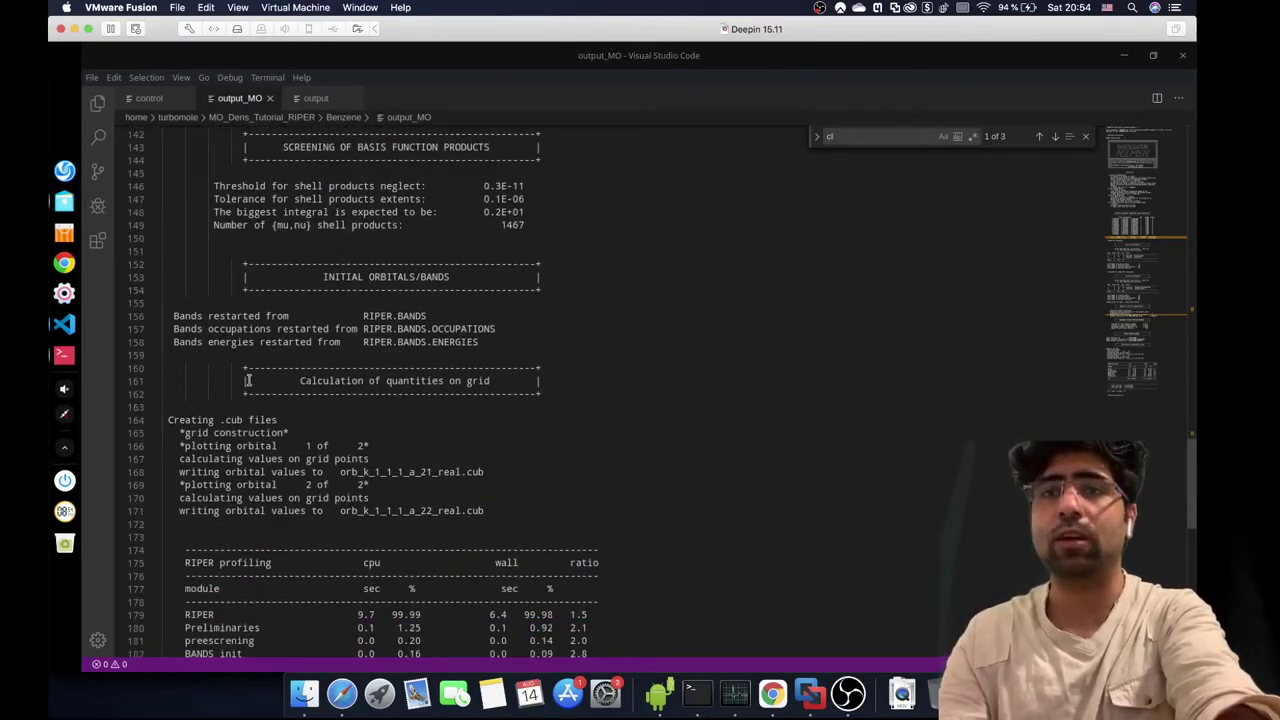
- Examine the output_MO lines on plotting the two orbitals and writing their cube files, plus the RIPER profiling table
{"action": "left_click_drag", "start_coordinate": [237, 368], "coordinate": [517, 513]}
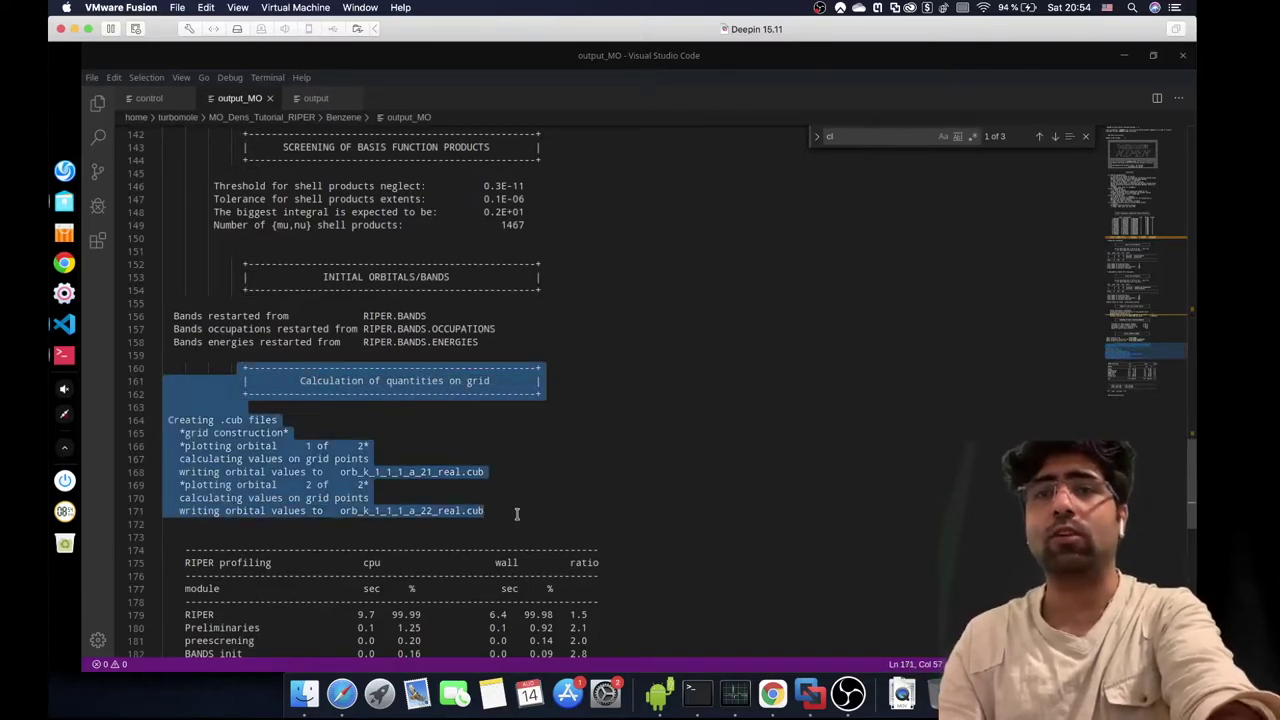
{"action": "left_click", "coordinate": [262, 471]}
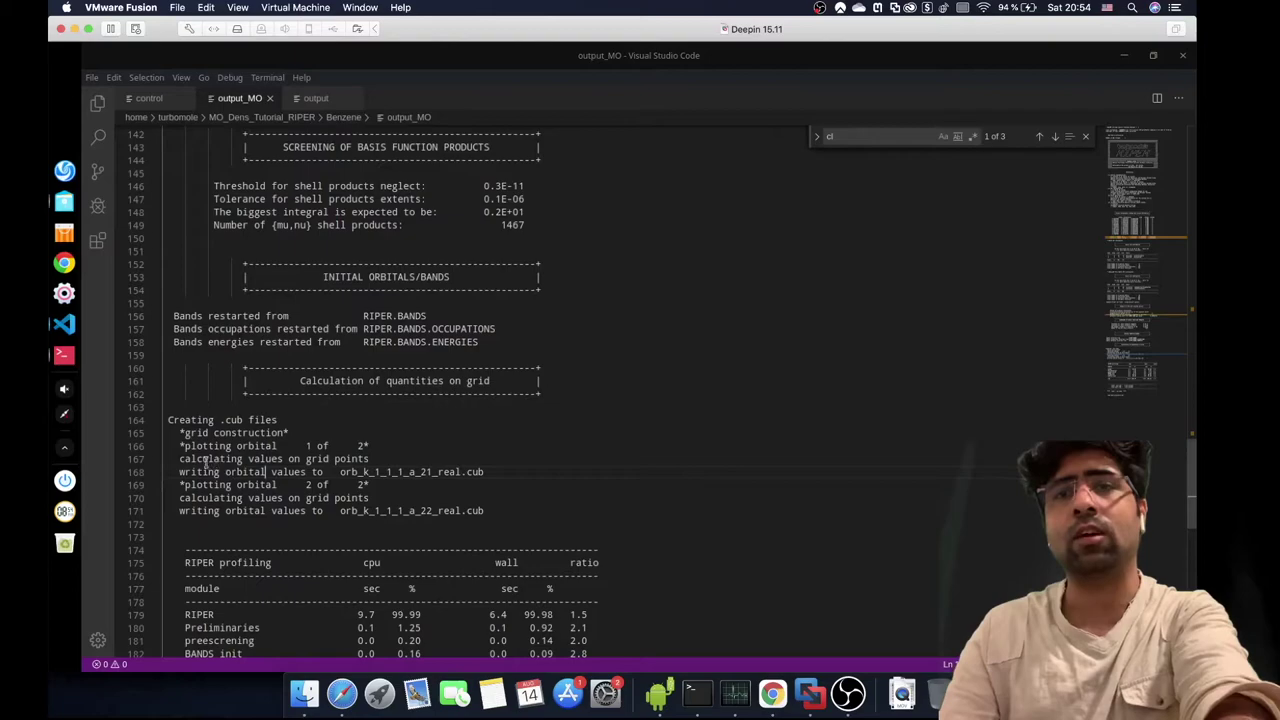
{"action": "left_click_drag", "start_coordinate": [243, 459], "coordinate": [383, 450]}
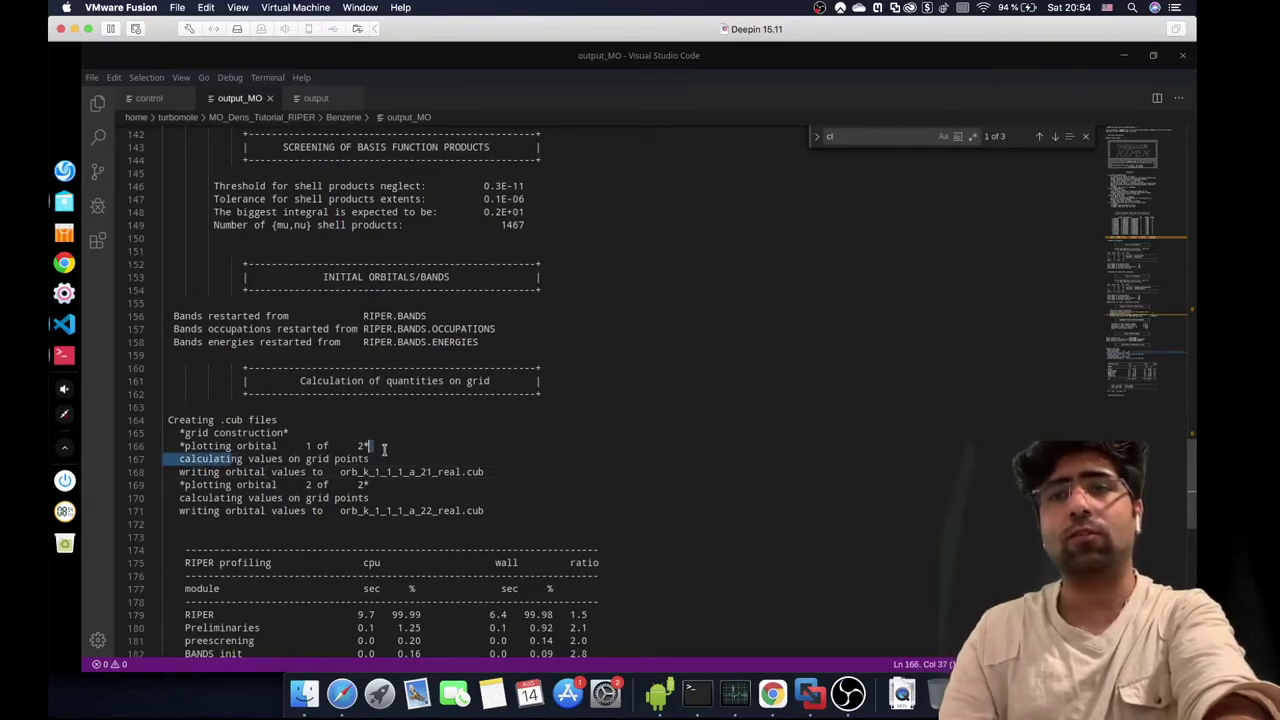
{"action": "left_click", "coordinate": [340, 471]}
{"action": "left_click_drag", "start_coordinate": [340, 471], "coordinate": [466, 472]}
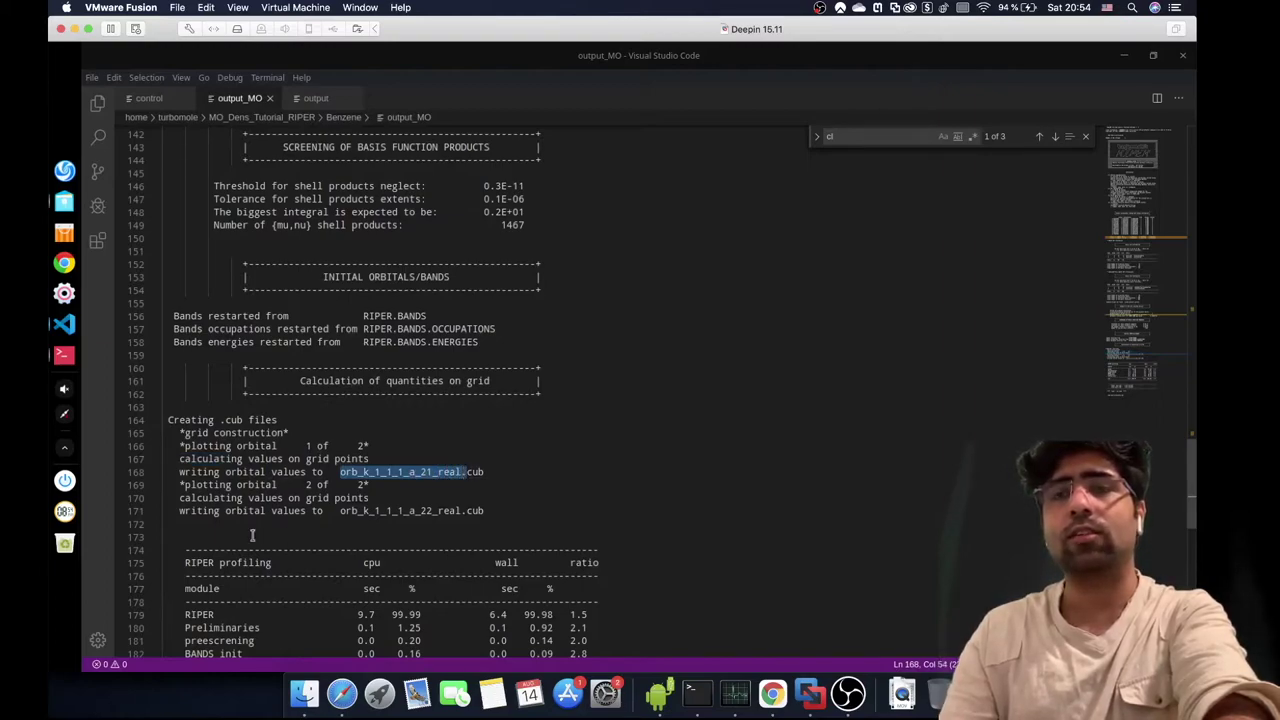
{"action": "left_click_drag", "start_coordinate": [220, 511], "coordinate": [497, 507]}
{"action": "left_click", "coordinate": [496, 505]}
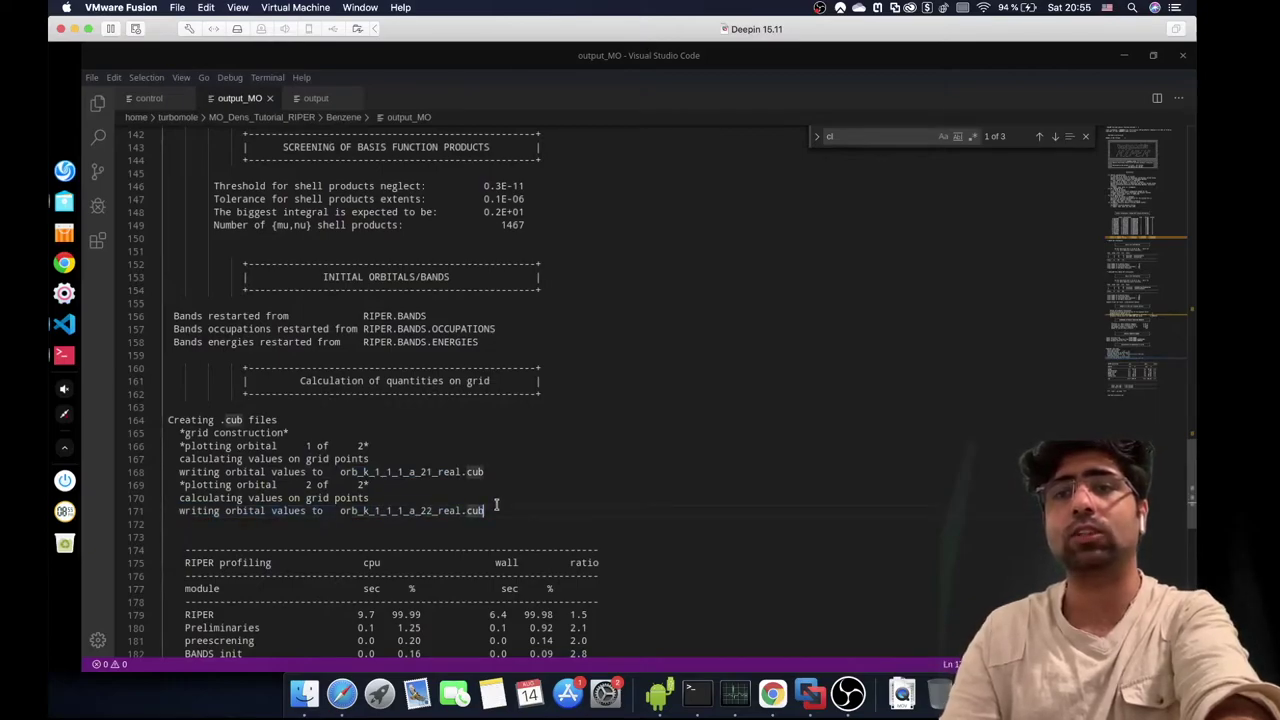
{"action": "scroll", "coordinate": [496, 505], "scroll_direction": "down", "scroll_amount": 13}
{"action": "scroll", "coordinate": [496, 505], "scroll_direction": "up", "scroll_amount": 14}
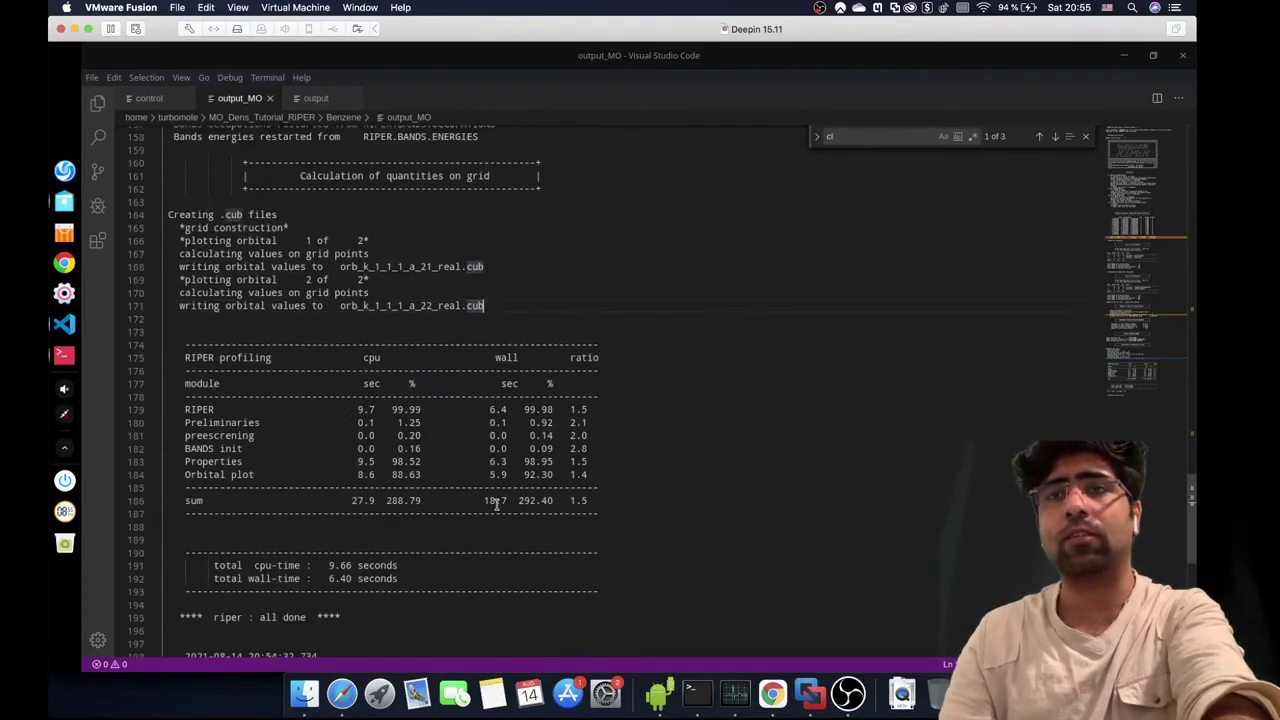
- Return to the Benzene folder and locate the orbital cube file orb_k_1_1_1_a_21_real.cub
{"action": "left_click", "coordinate": [72, 210]}
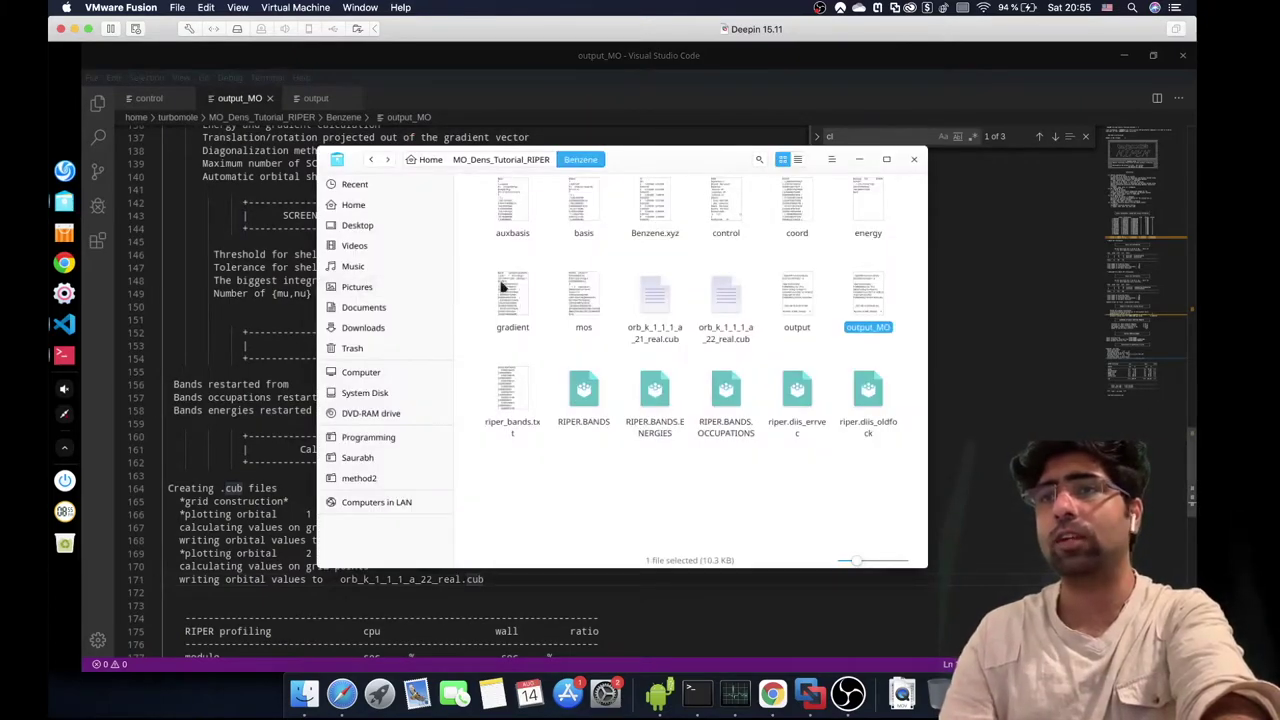
{"action": "left_click", "coordinate": [652, 302]}
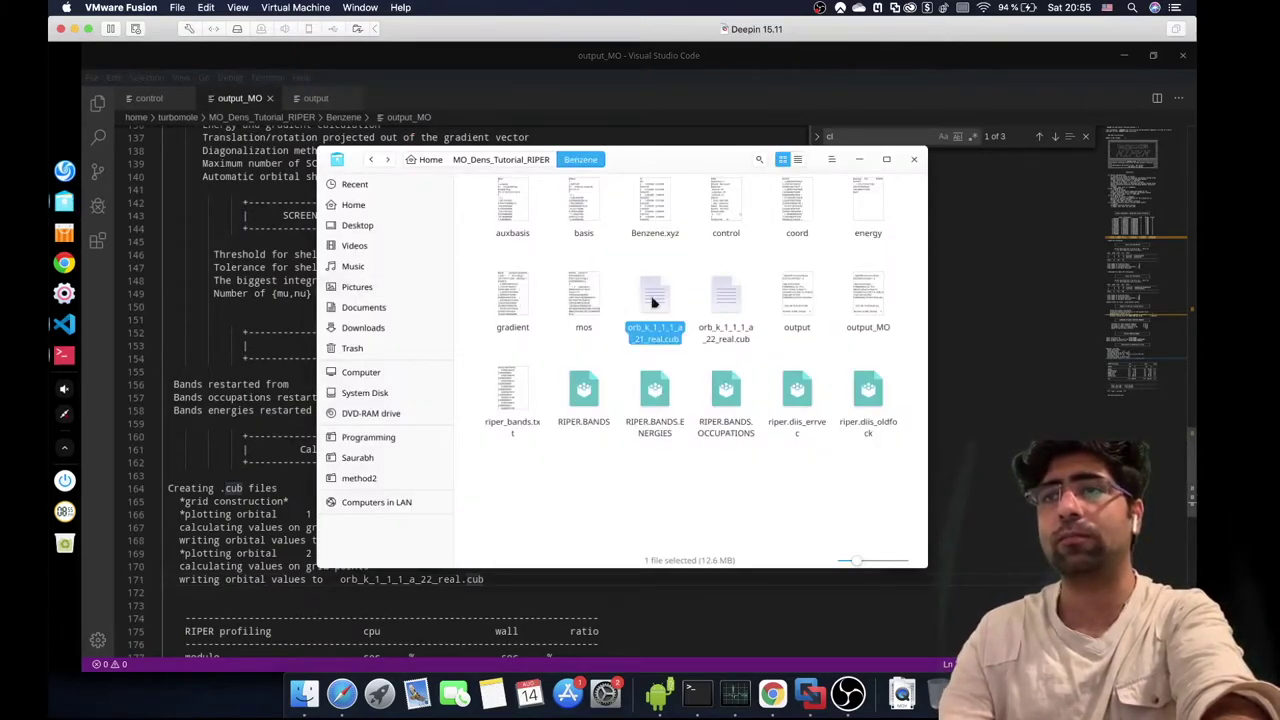
{"action": "left_click", "coordinate": [658, 325]}
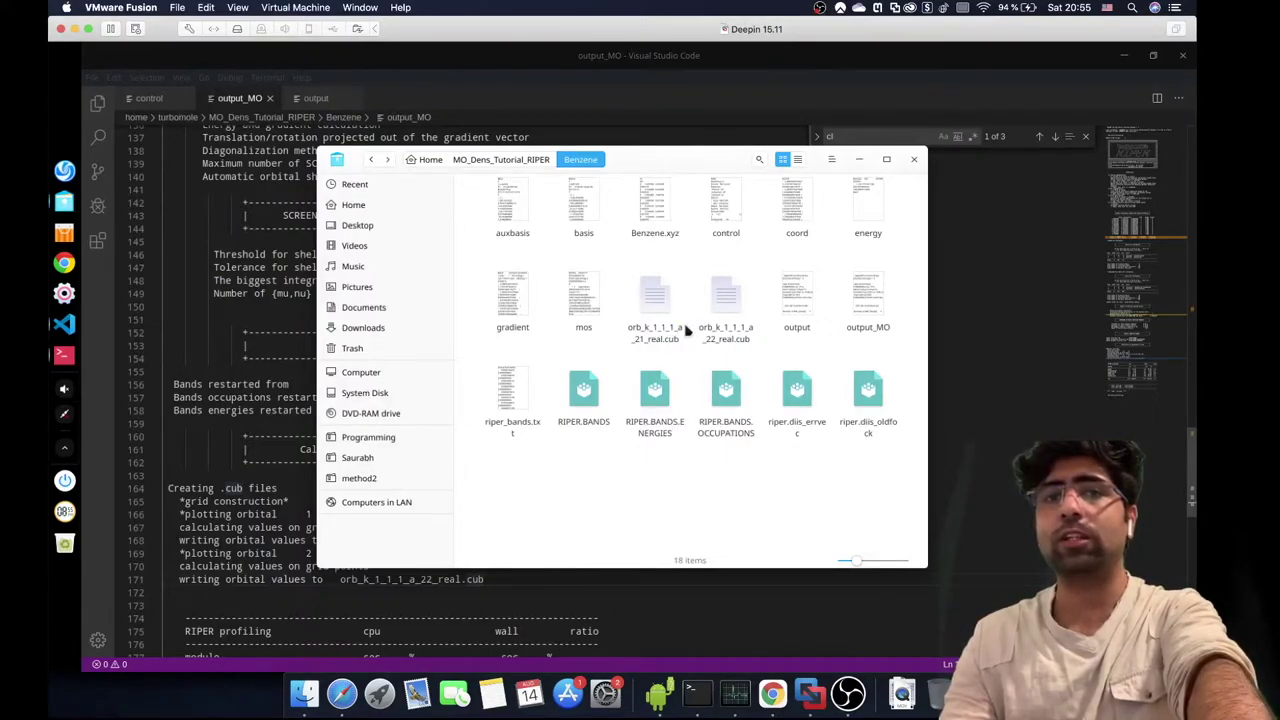
- Open the control file from the Benzene folder at its $pointvalper block
{"action": "key", "text": "Right"}
{"action": "key", "text": "Right"}
{"action": "key", "text": "Right"}
{"action": "key", "text": "Right"}
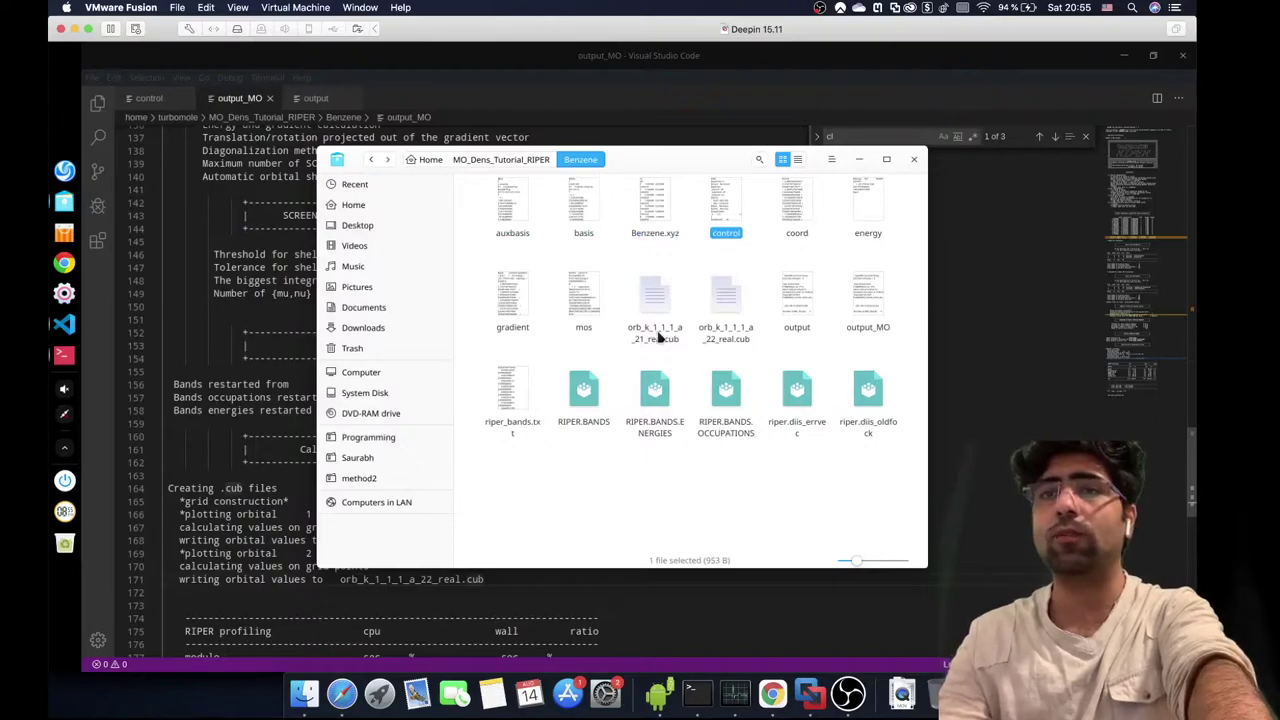
{"action": "key", "text": "Return"}
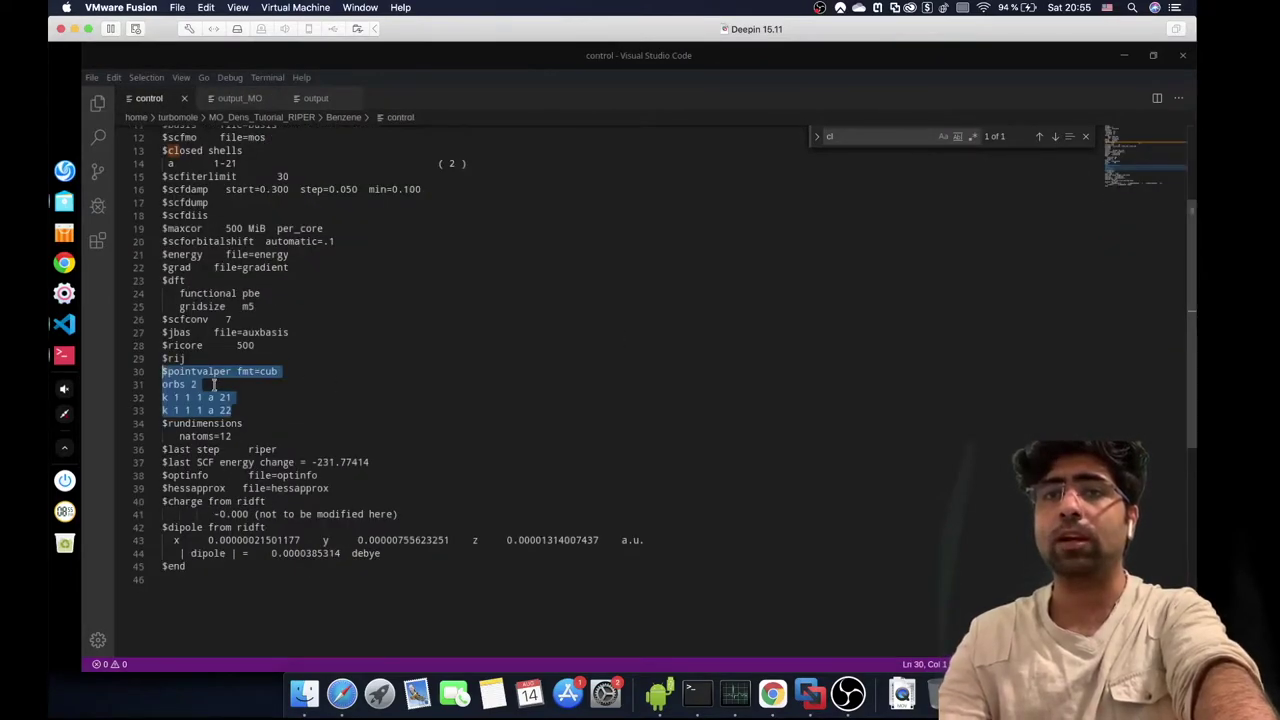
{"action": "left_click", "coordinate": [252, 390]}
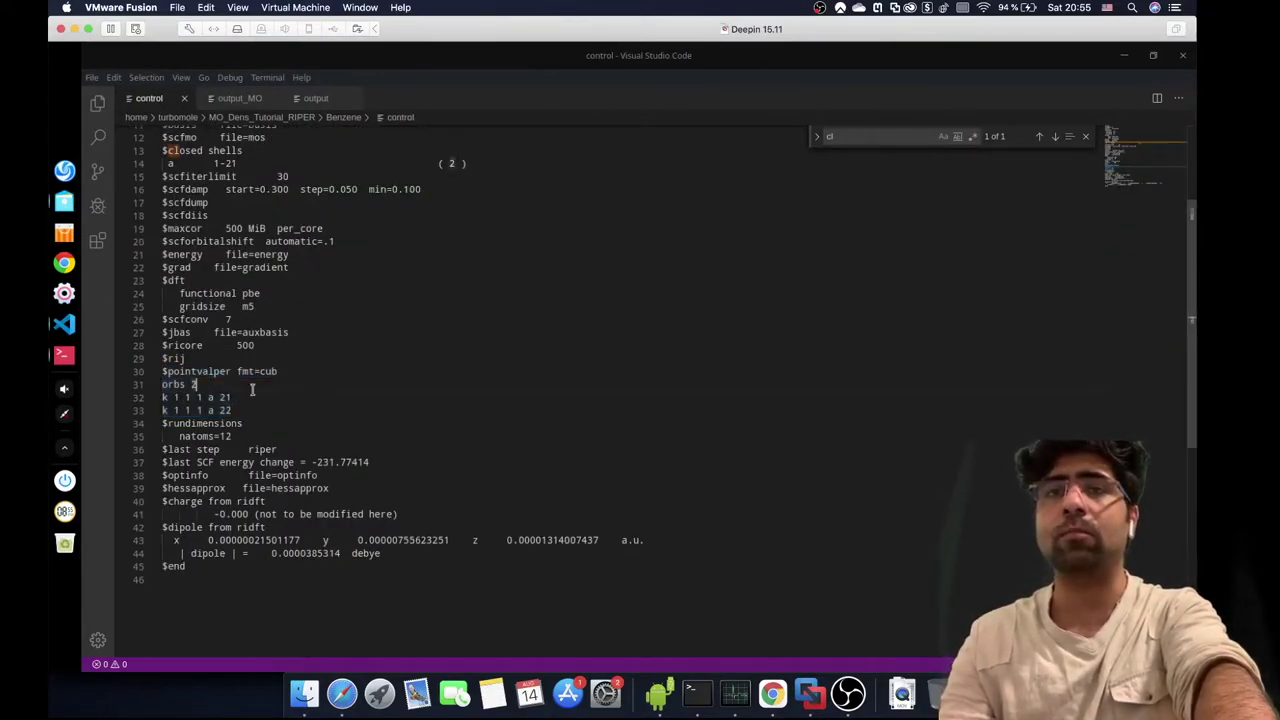
- Comment out the orbs 2, k 1 1 1 a 21 and k 1 1 1 a 22 lines with # and save the control file
{"action": "double_click", "coordinate": [168, 385]}
{"action": "key", "text": "Left"}
{"action": "type", "text": "#"}
{"action": "key", "text": "Down"}
{"action": "key", "text": "Left"}
{"action": "type", "text": "#"}
{"action": "key", "text": "Down"}
{"action": "key", "text": "Left"}
{"action": "type", "text": "#"}
{"action": "key", "text": "ctrl+s"}
{"action": "key", "text": "Right"}
{"action": "key", "text": "Right"}
{"action": "key", "text": "Right"}
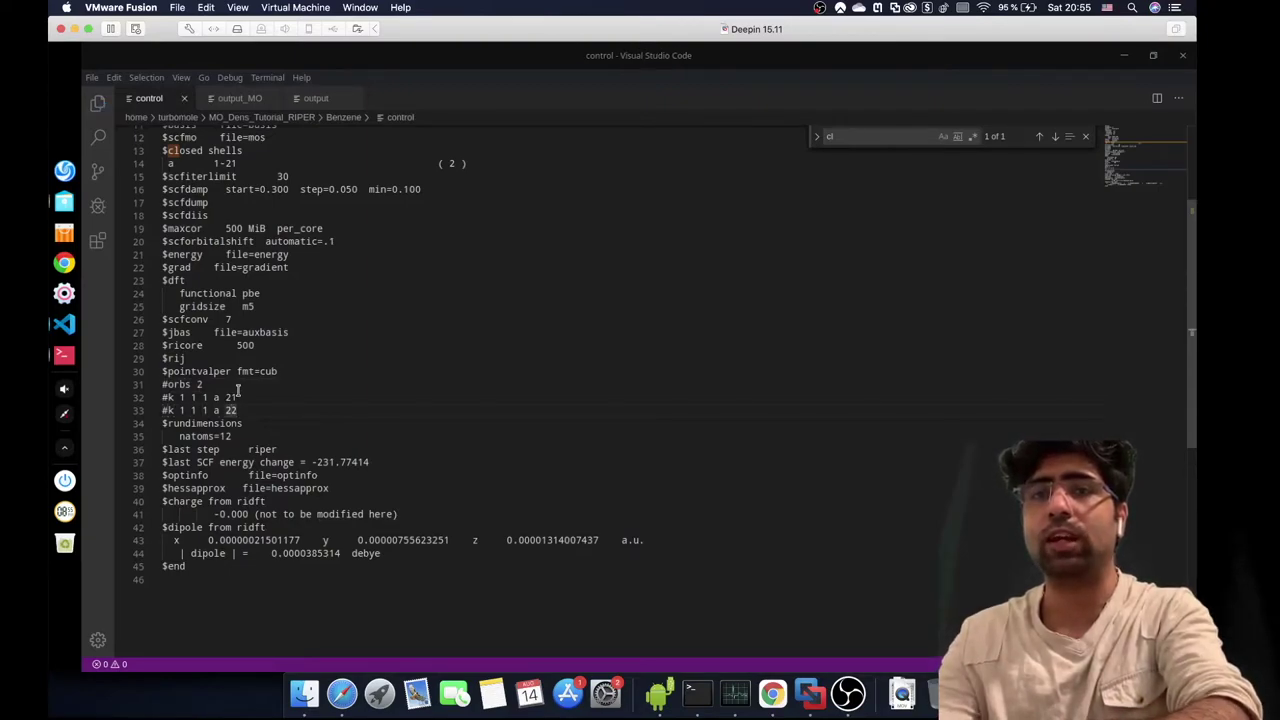
- Add a dens line directly below $pointvalper fmt=cub in the control file
{"action": "key", "text": "Up"}
{"action": "key", "text": "Up"}
{"action": "key", "text": "Up"}
{"action": "left_click", "coordinate": [286, 371]}
{"action": "key", "text": "Return"}
{"action": "type", "text": "dens"}
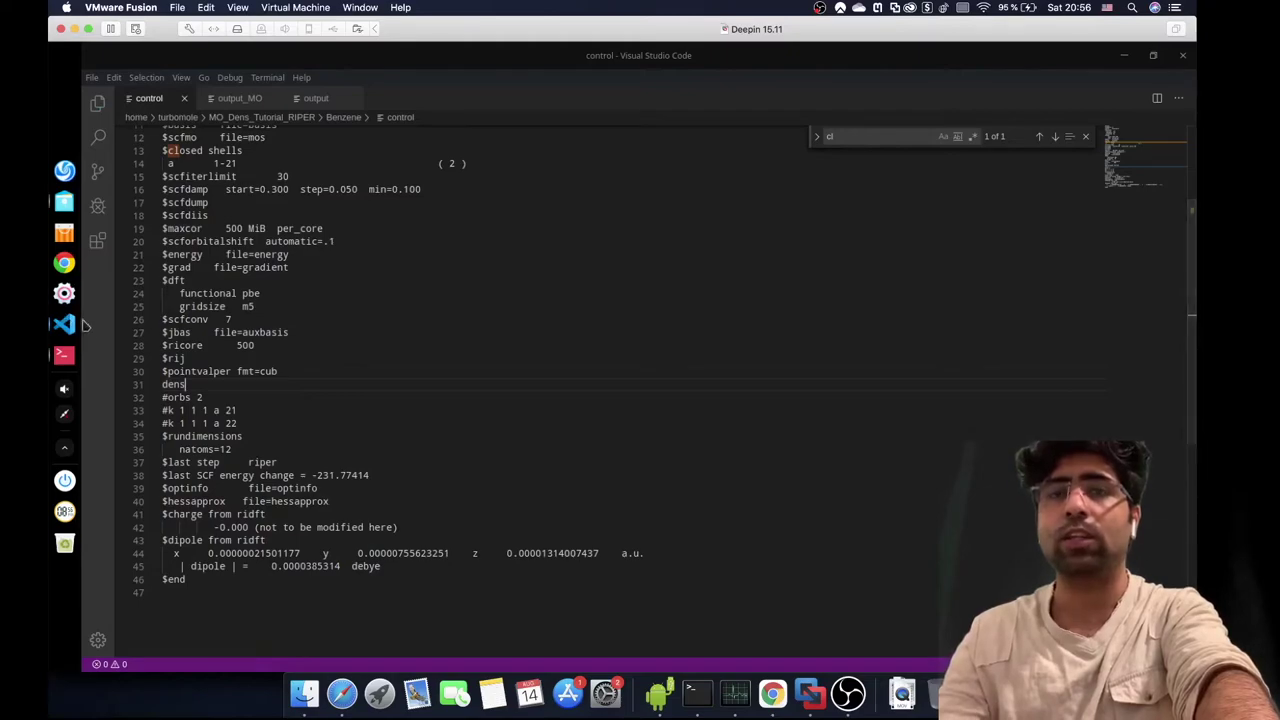
- Switch to the terminal and run the same riper_smp executable with -proper, redirecting its output to output_dens
{"action": "left_click", "coordinate": [64, 357]}
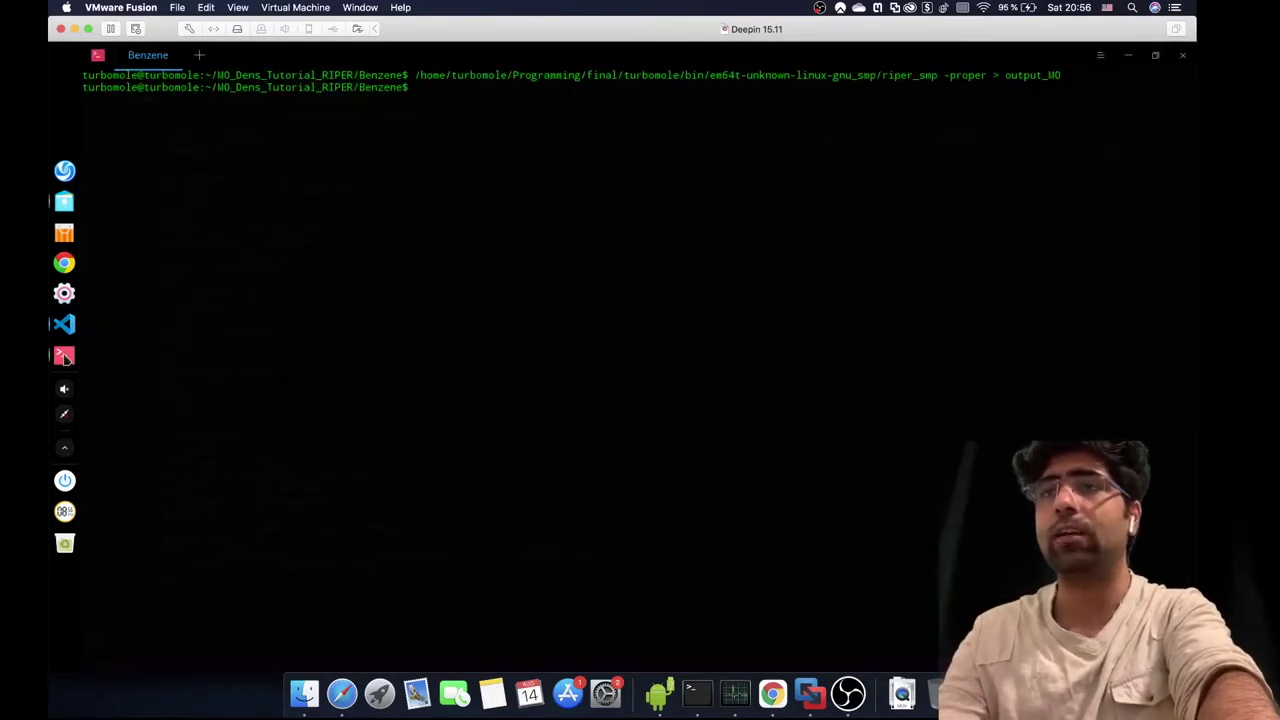
{"action": "right_click", "coordinate": [449, 294]}
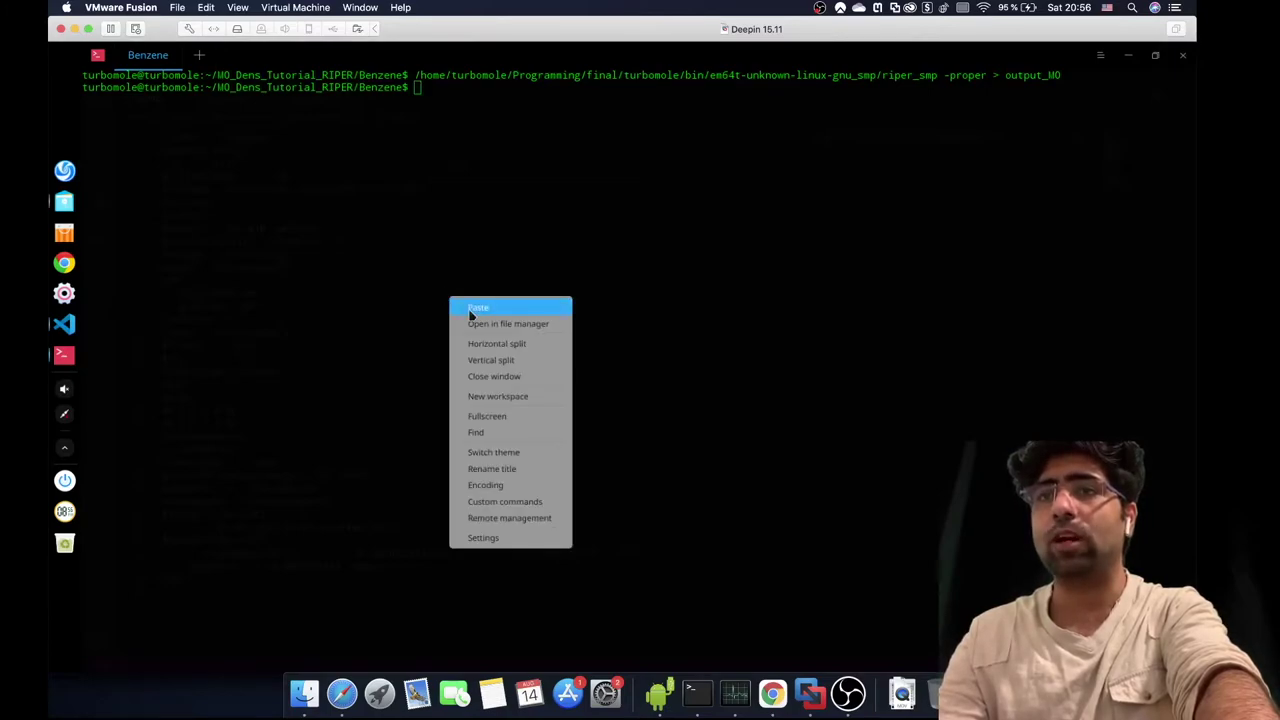
{"action": "left_click", "coordinate": [469, 309]}
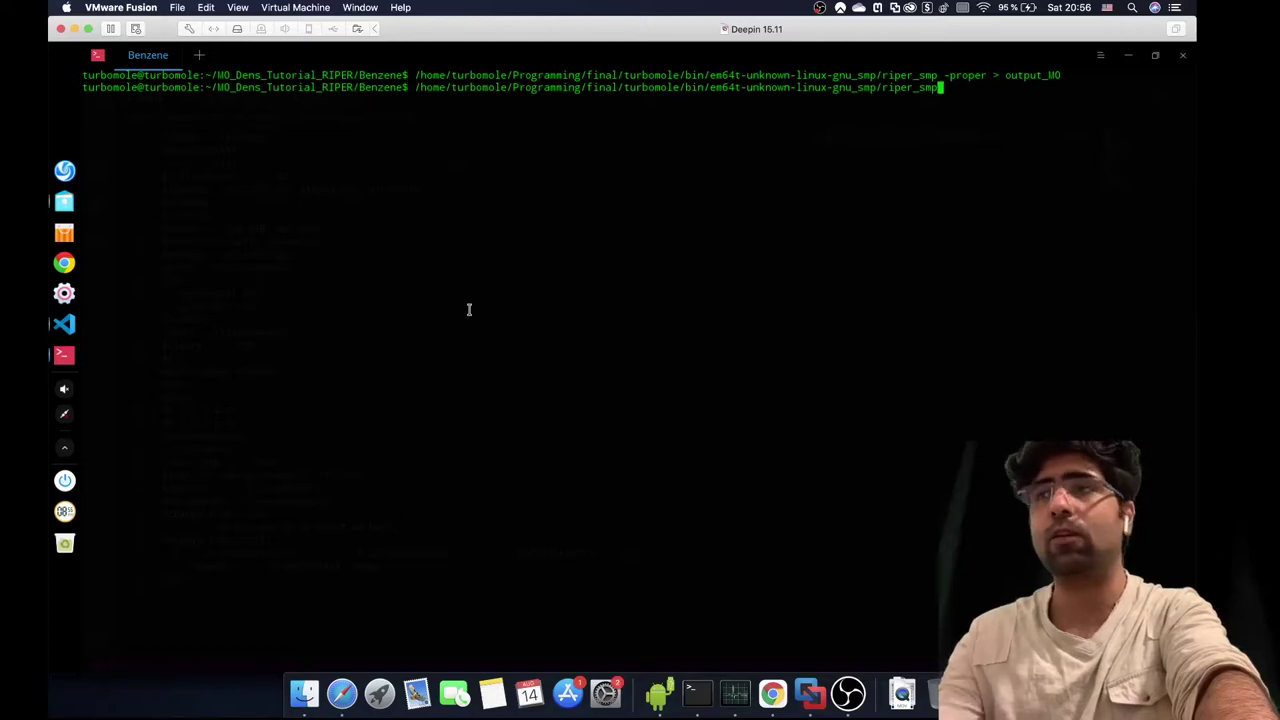
{"action": "type", "text": "-proper"}
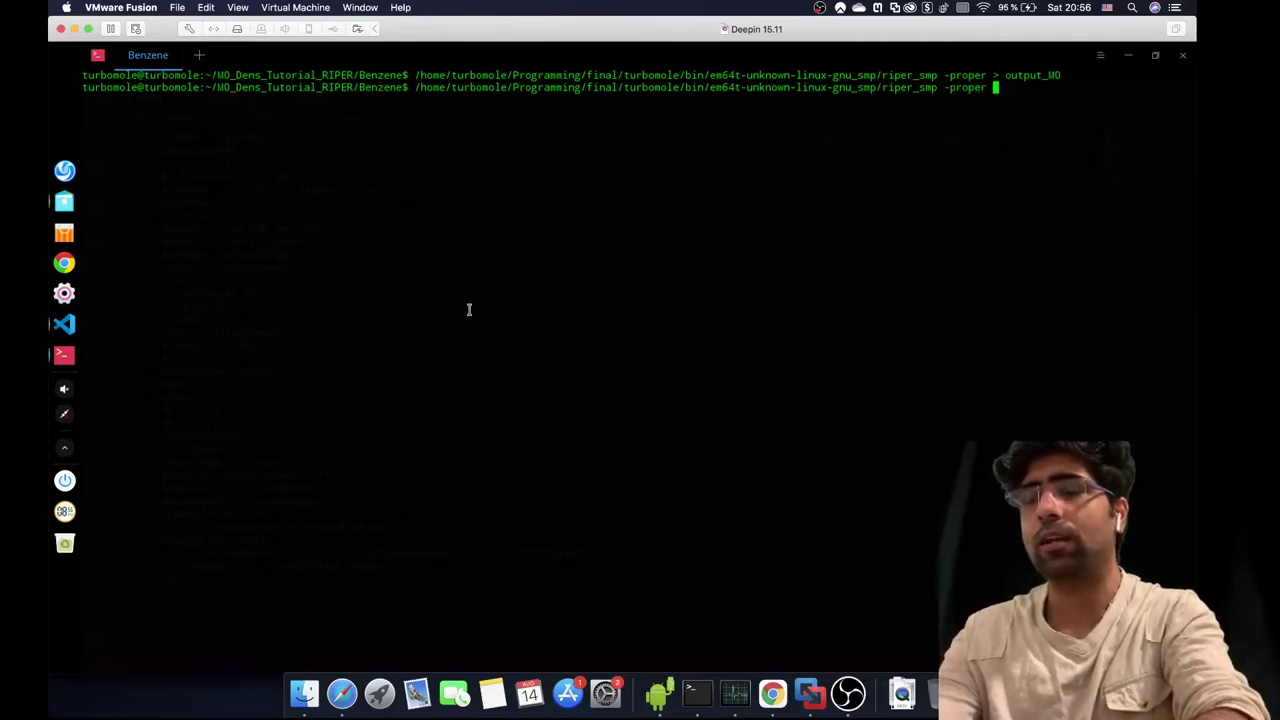
{"action": "type", "text": " > output"}
{"action": "type", "text": "_dens"}
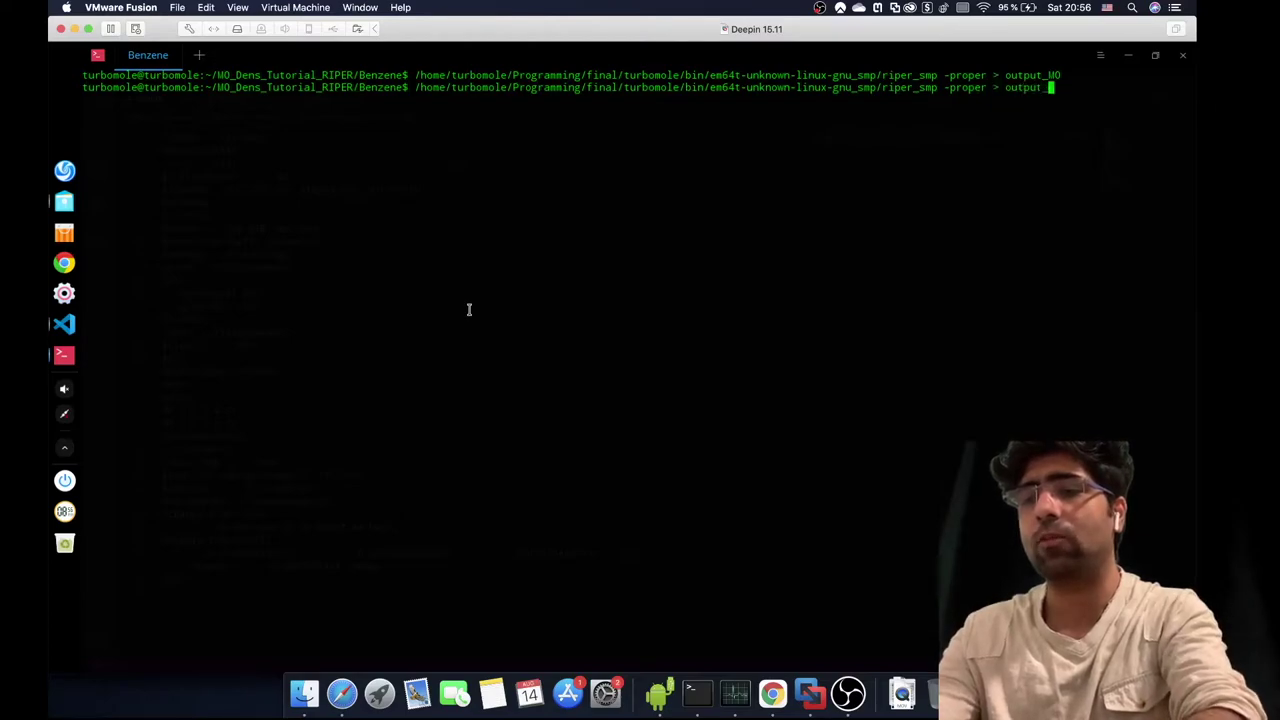
{"action": "key", "text": "Return"}
- Open output_dens from the Benzene folder and examine its Calculation of quantities on grid section for the density cube file
{"action": "left_click", "coordinate": [64, 201]}
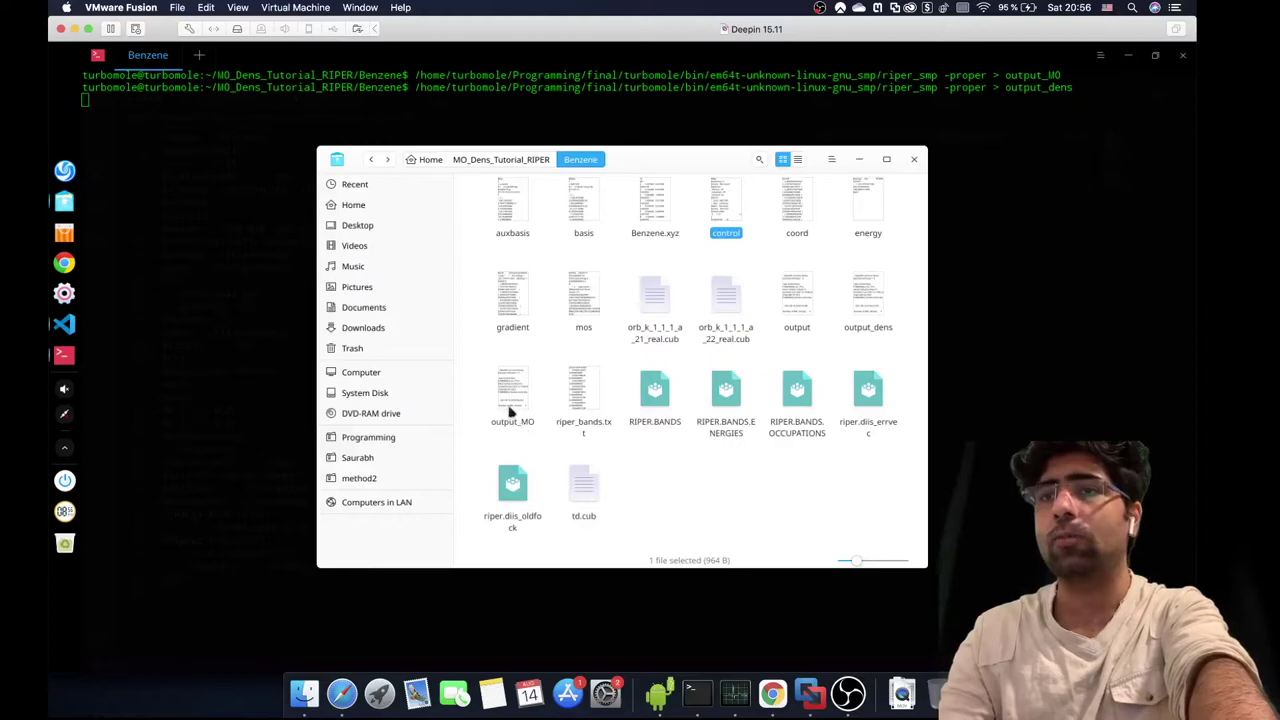
{"action": "left_click", "coordinate": [866, 318]}
{"action": "double_click", "coordinate": [866, 300]}
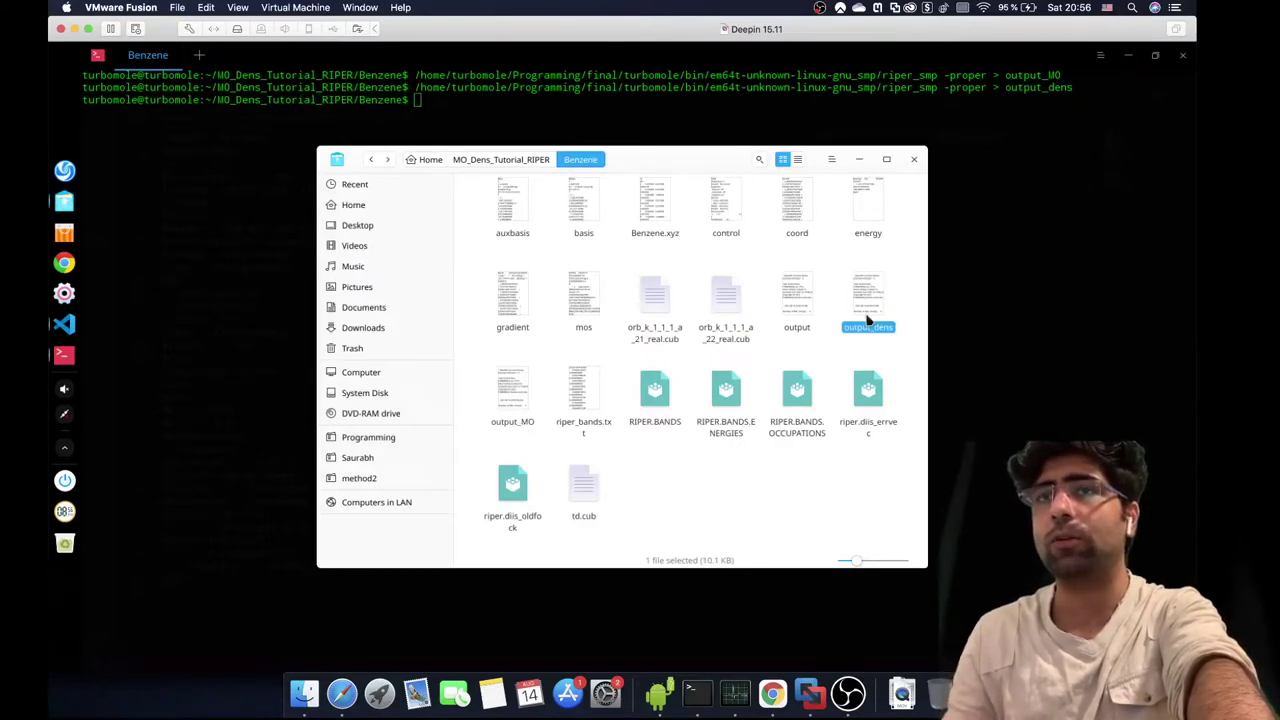
{"action": "scroll", "coordinate": [866, 314], "scroll_direction": "down", "scroll_amount": 10}
{"action": "scroll", "coordinate": [866, 314], "scroll_direction": "down", "scroll_amount": 20}
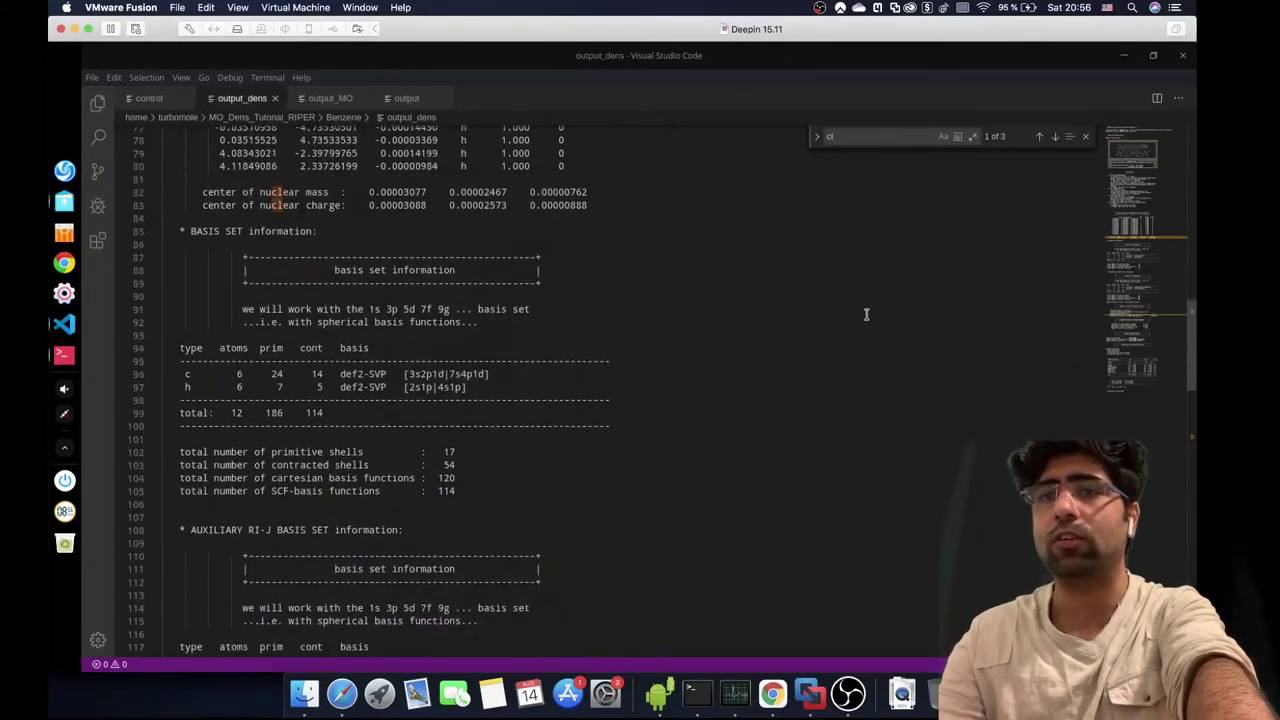
{"action": "scroll", "coordinate": [866, 314], "scroll_direction": "down", "scroll_amount": 4}
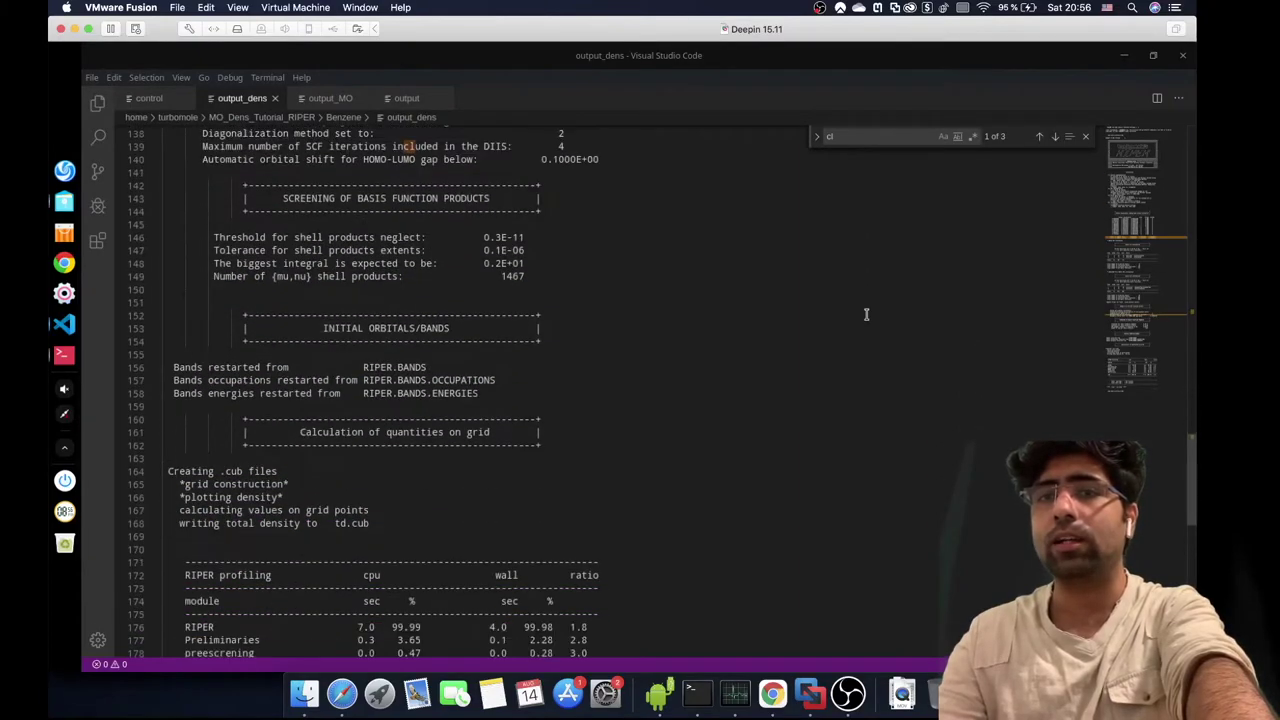
{"action": "left_click_drag", "start_coordinate": [246, 431], "coordinate": [546, 547]}
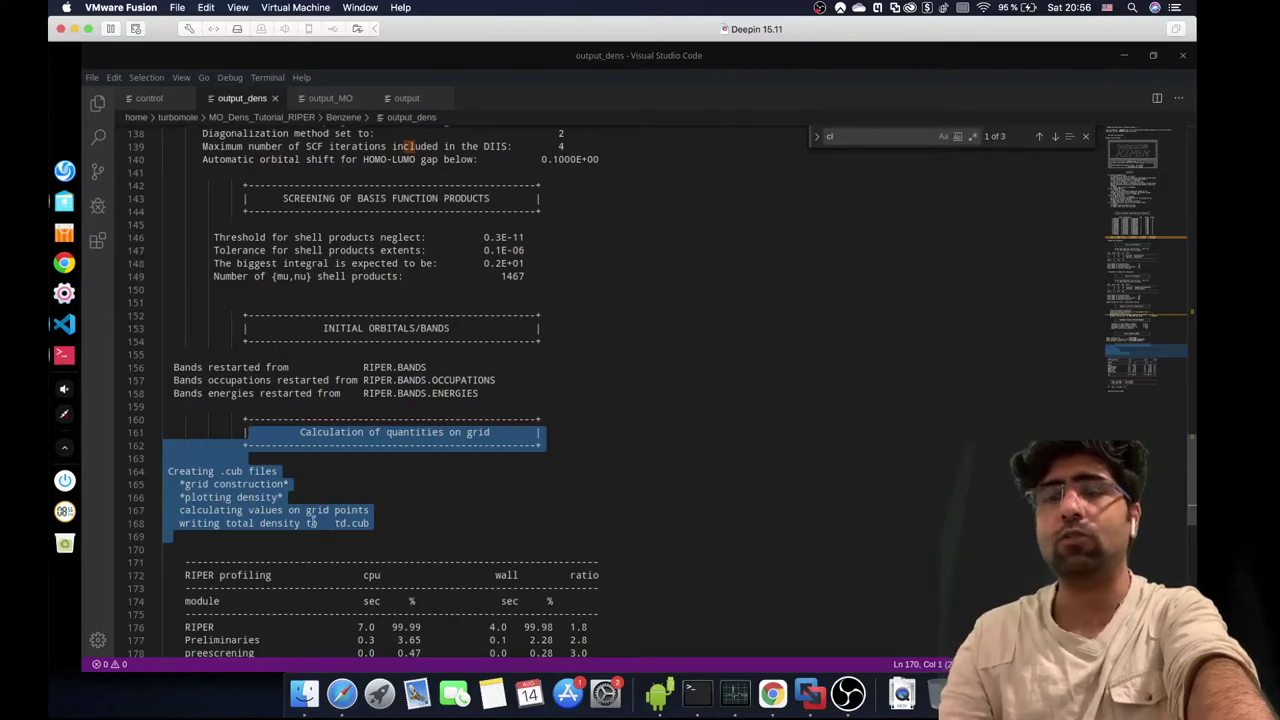
- Copy orb_k_1_1_1_a_21_real.cub, orb_k_1_1_1_a_22_real.cub and td.cub from the Benzene folder to the MO_dens_Tutorial folder in Finder
{"action": "left_click", "coordinate": [63, 201]}
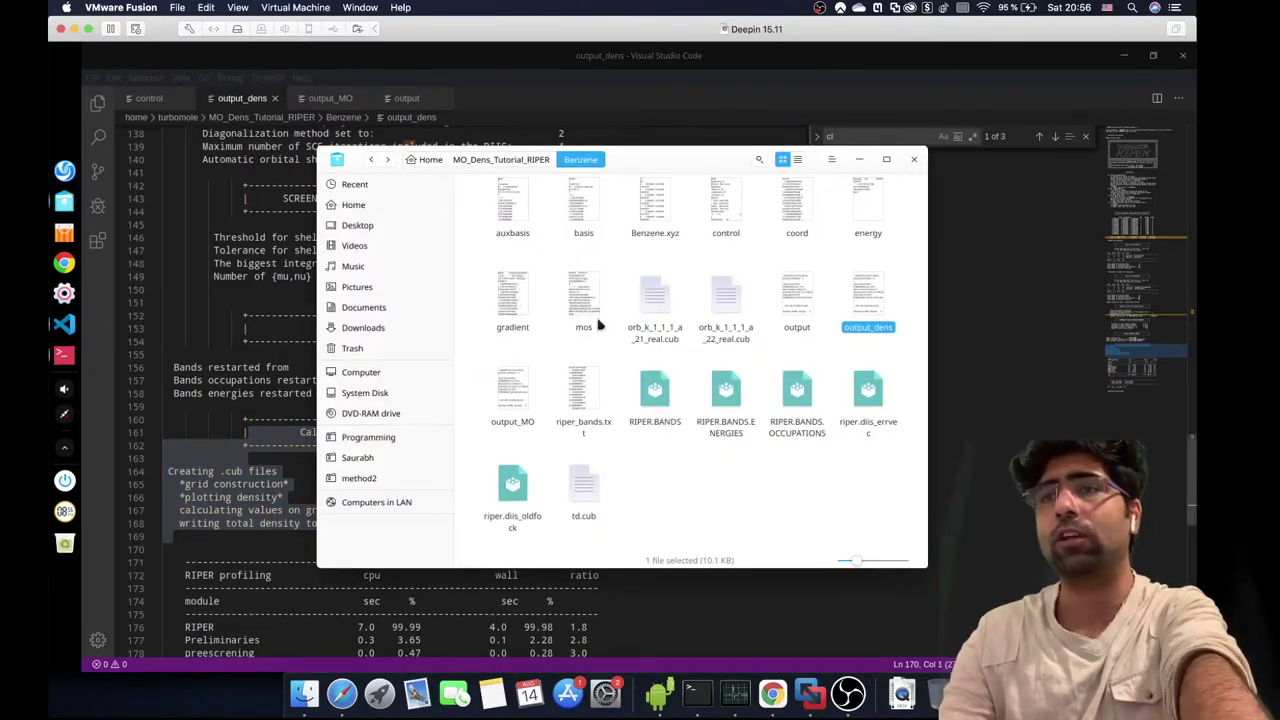
{"action": "left_click", "coordinate": [595, 497]}
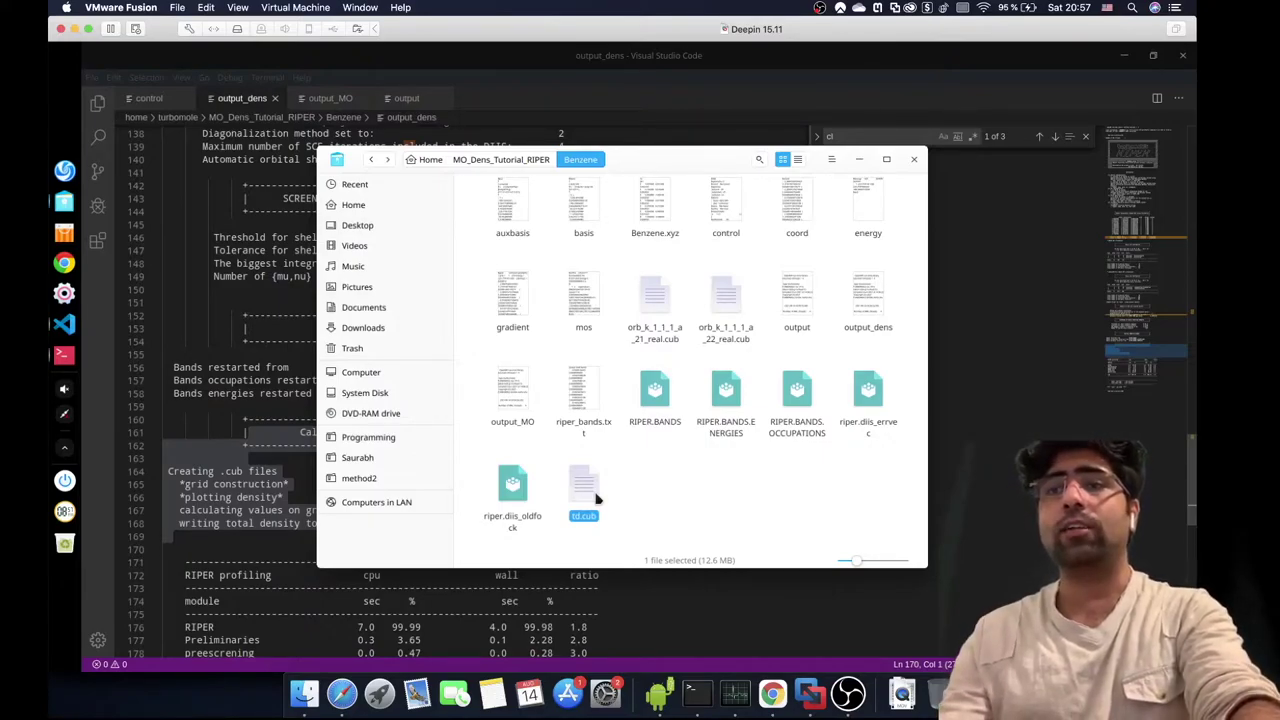
{"action": "left_click", "coordinate": [652, 389]}
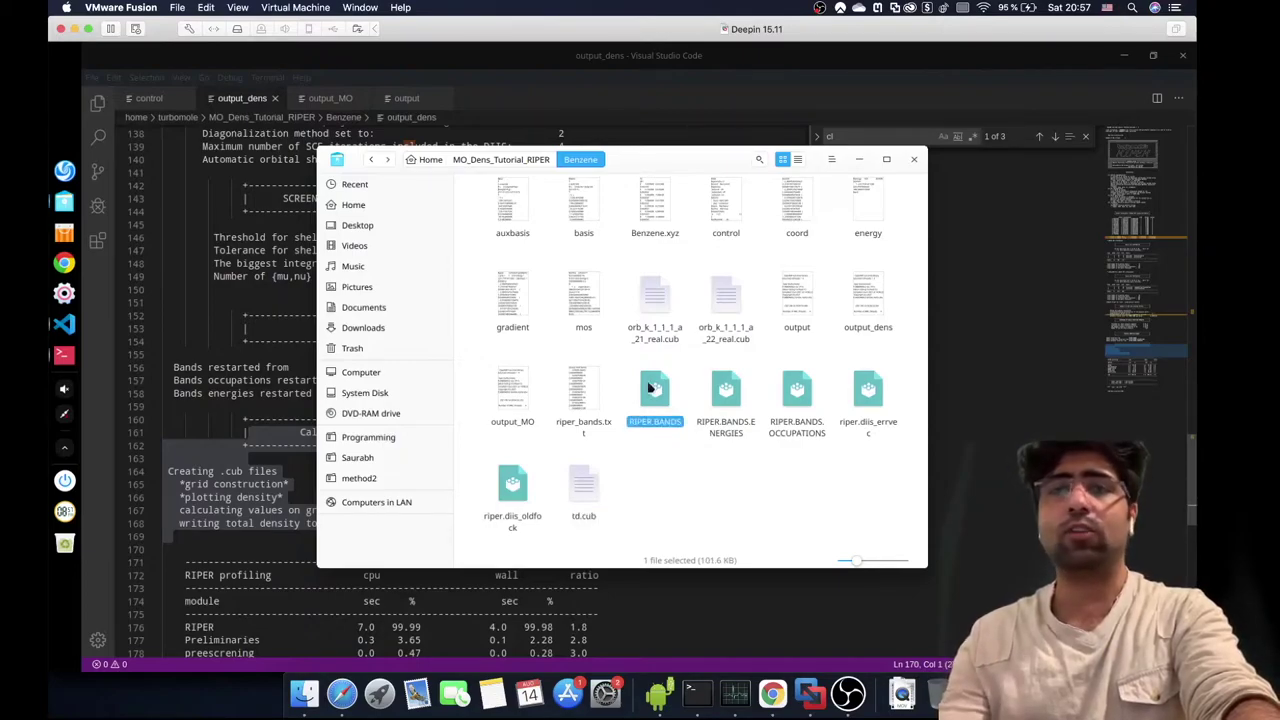
{"action": "key", "text": "Up"}
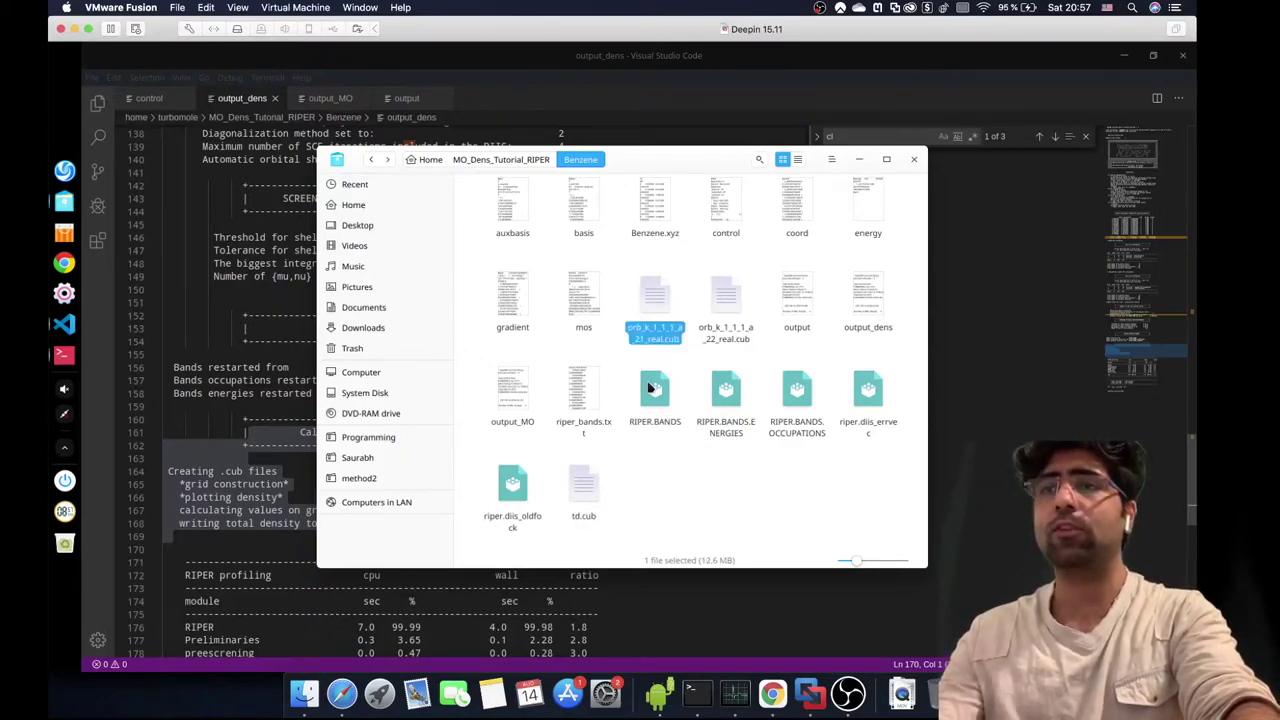
{"action": "key", "text": "shift+Right"}
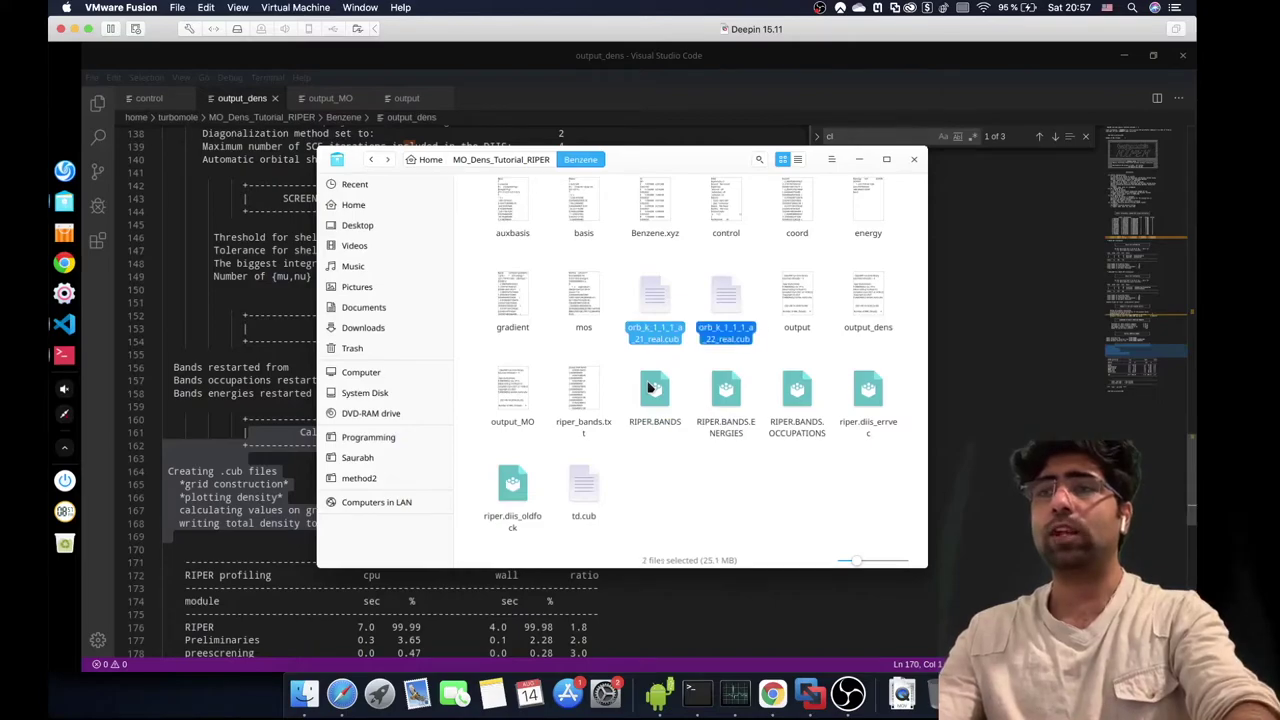
{"action": "left_click", "coordinate": [586, 490], "text": "ctrl"}
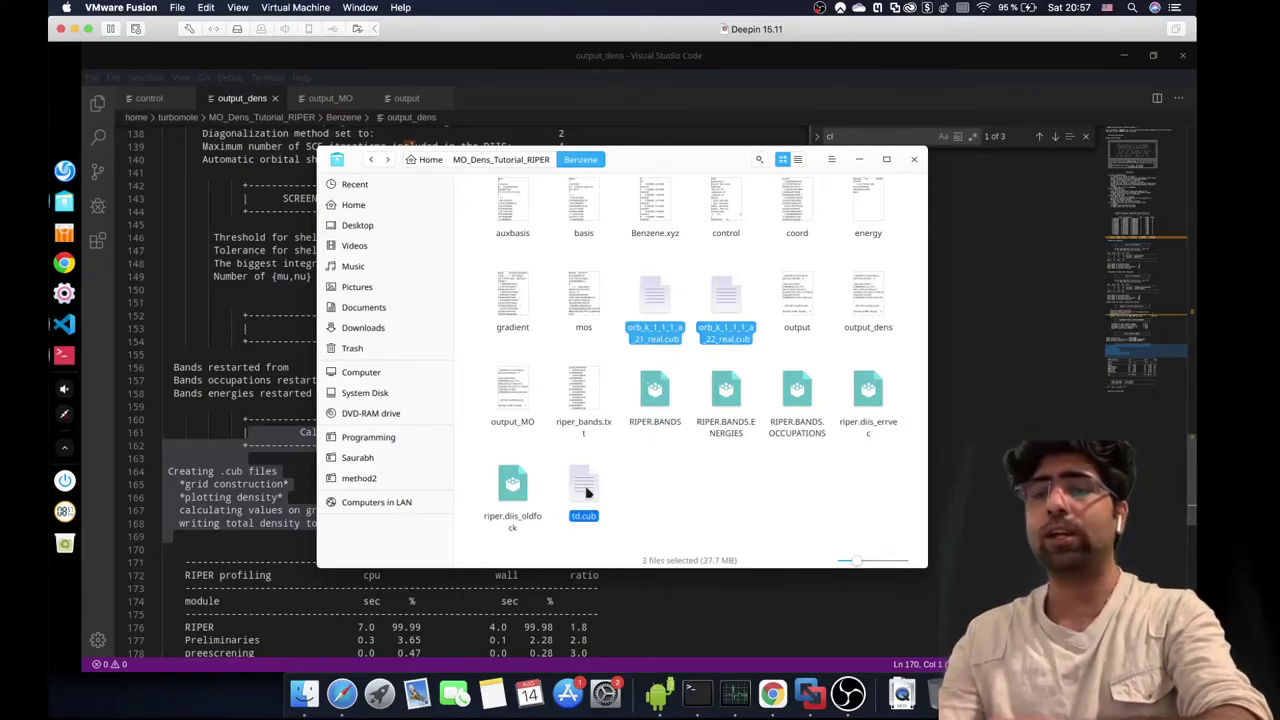
{"action": "left_click_drag", "start_coordinate": [587, 491], "coordinate": [304, 692]}
{"action": "left_click_drag", "start_coordinate": [806, 92], "coordinate": [395, 284]}
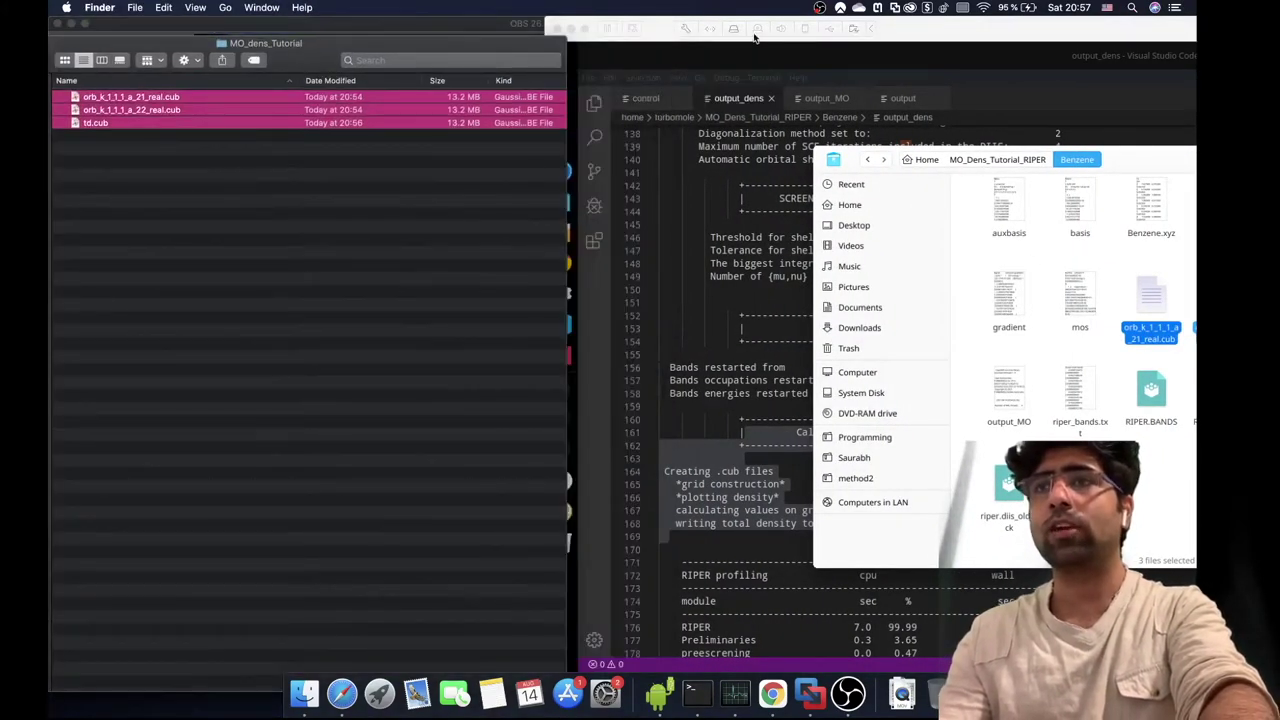
{"action": "left_click", "coordinate": [1050, 22]}
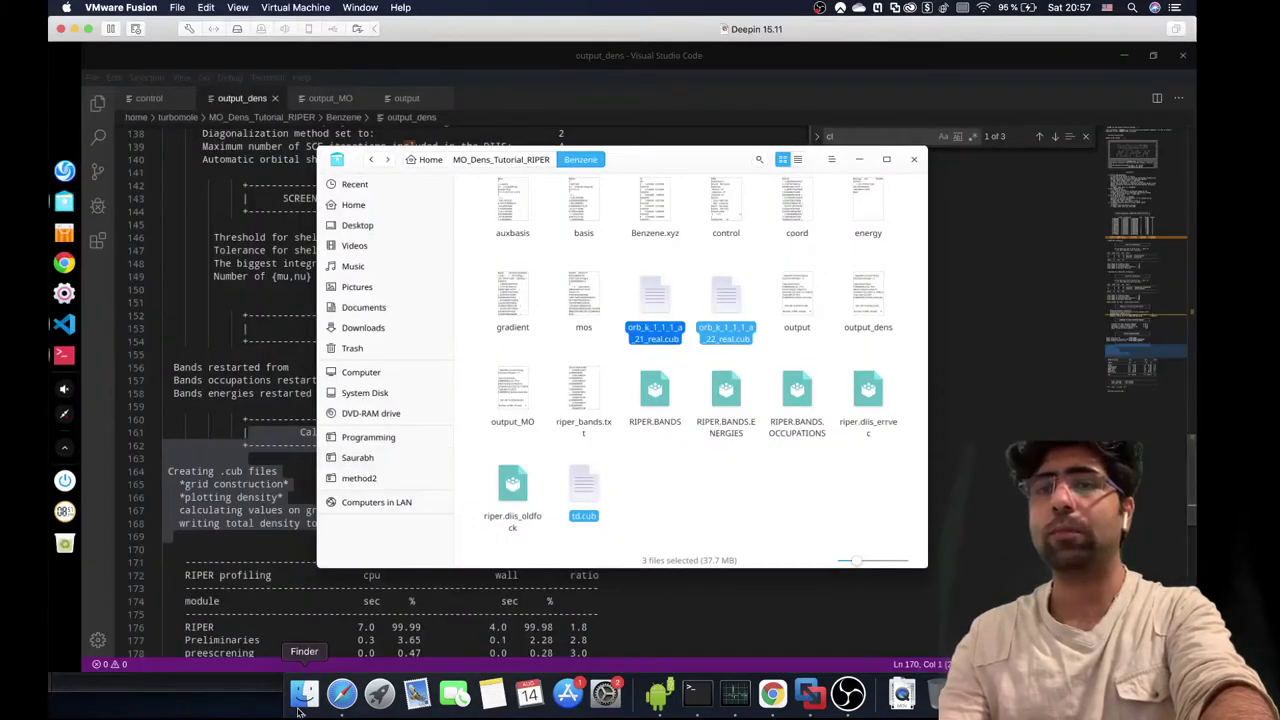
{"action": "left_click", "coordinate": [304, 692]}
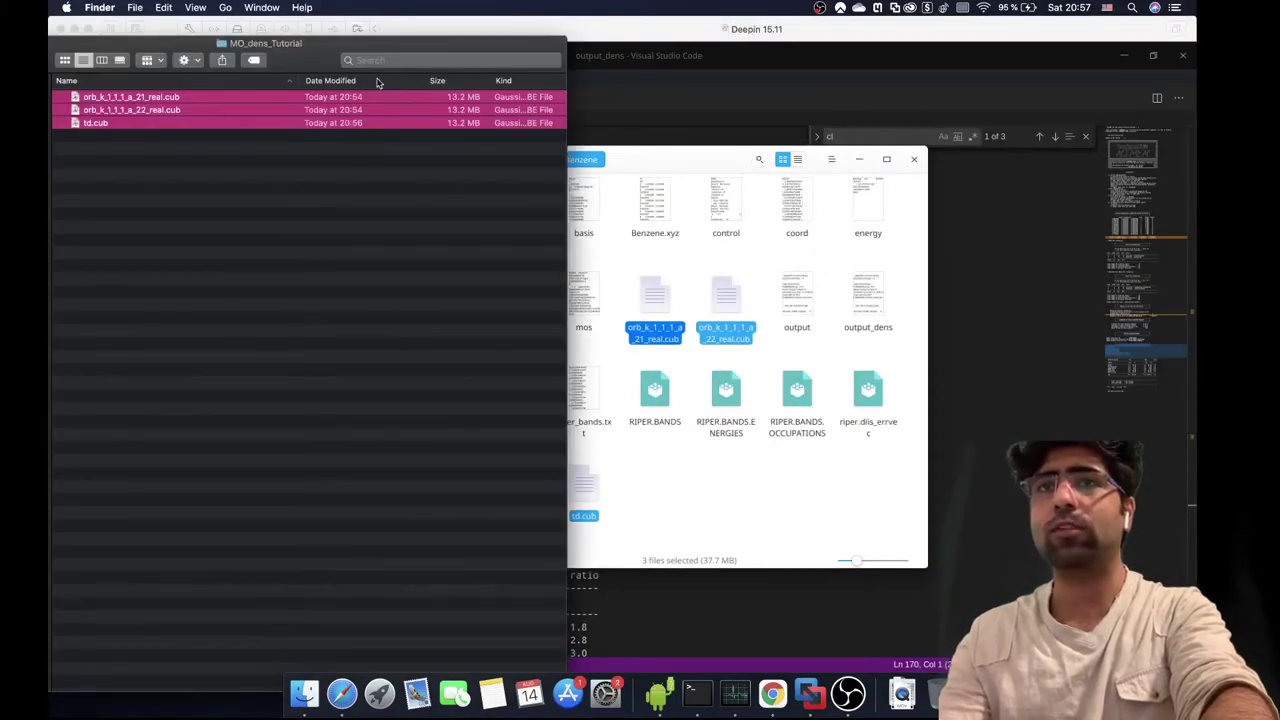
{"action": "left_click_drag", "start_coordinate": [344, 44], "coordinate": [453, 42]}
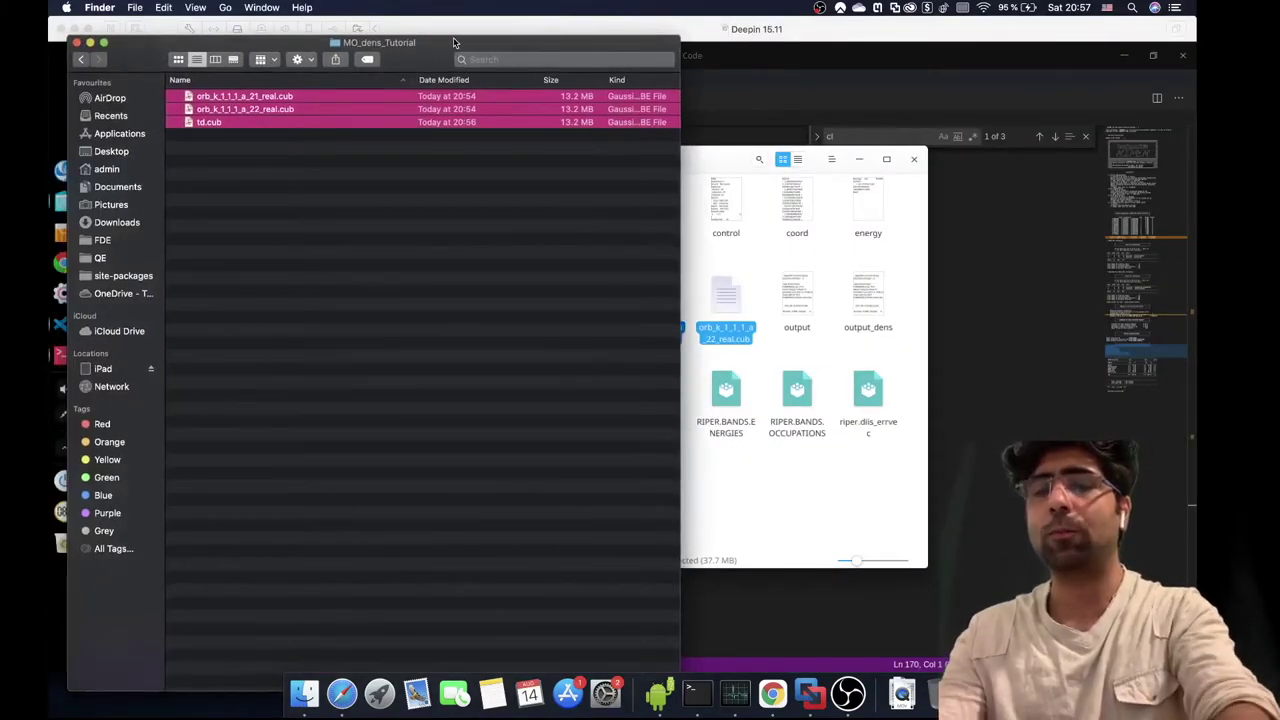
- Launch CrysX- 3D Viewer in windowed mode
{"action": "key", "text": "super+space"}
{"action": "type", "text": "crys"}
{"action": "key", "text": "Return"}
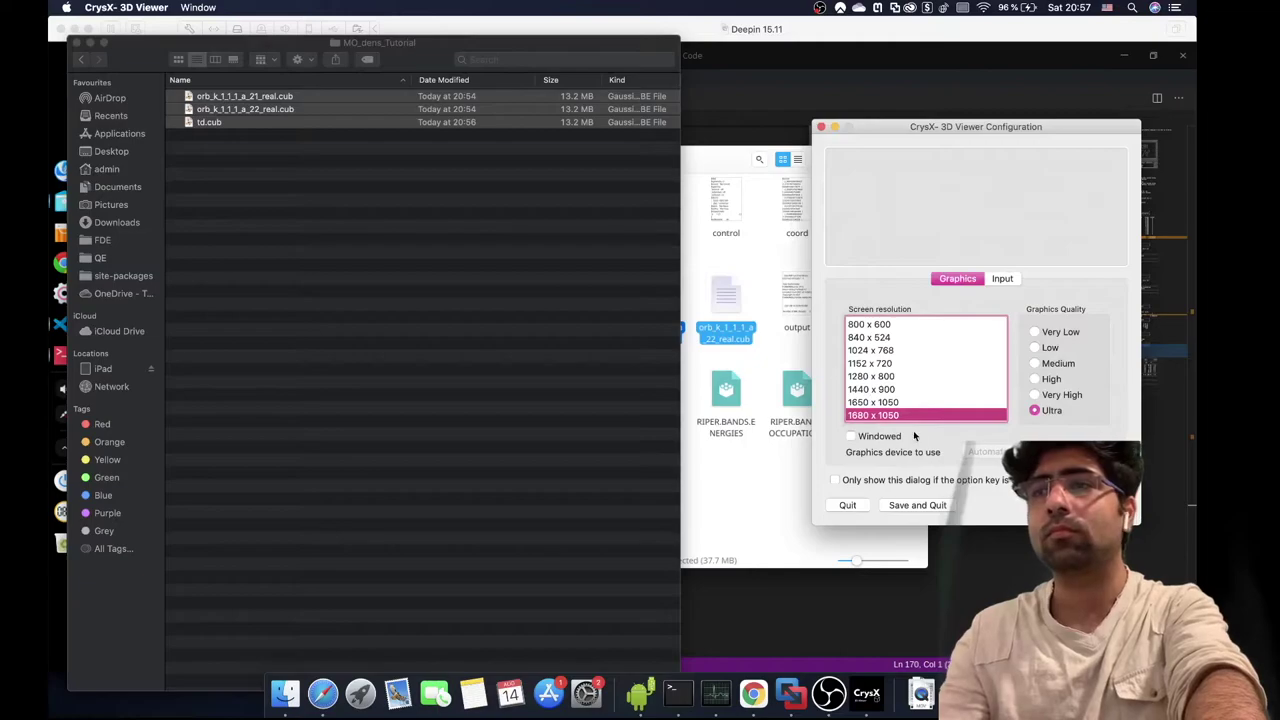
{"action": "left_click", "coordinate": [881, 437]}
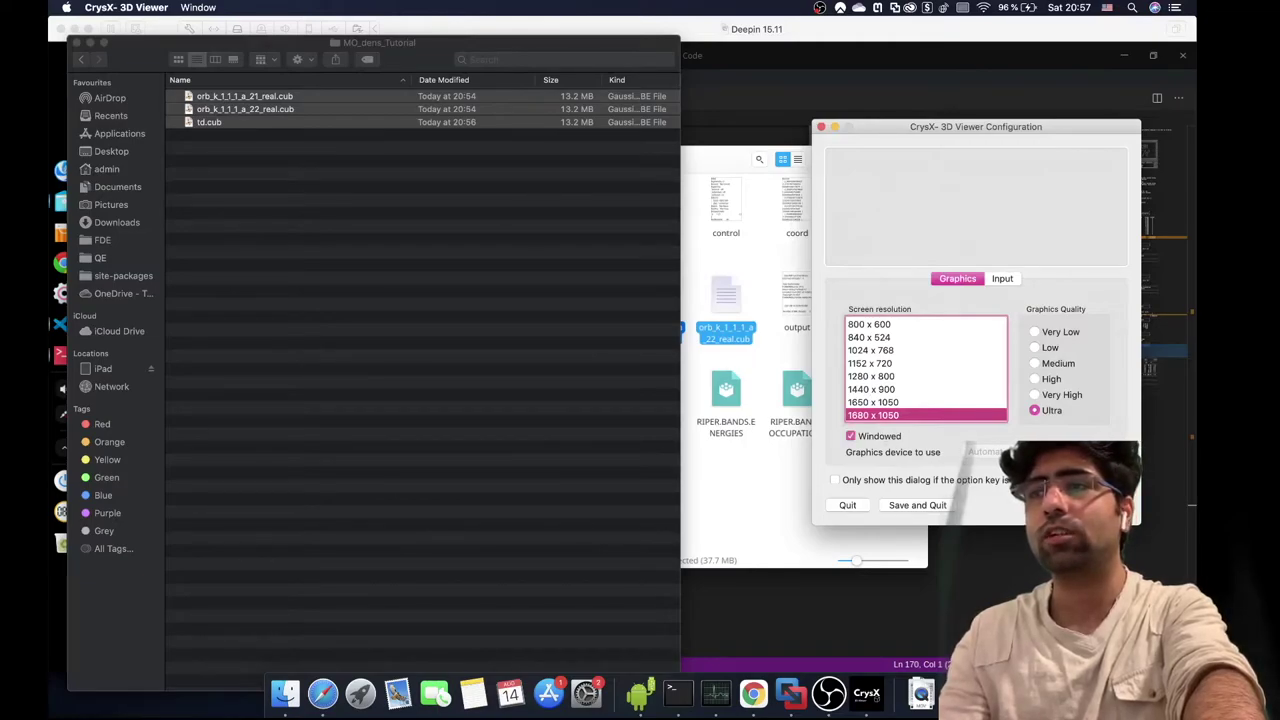
{"action": "key", "text": "Return"}
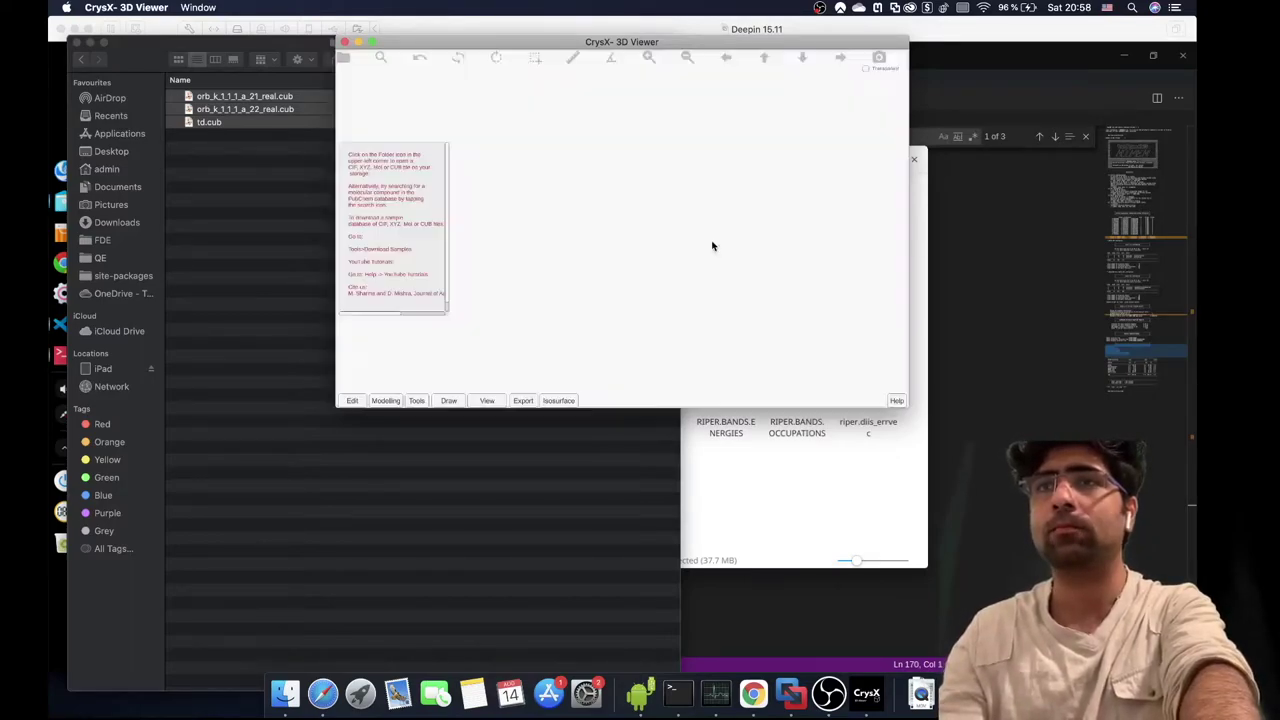
- Load the total density file td.cub from the MO_dens_Tutorial folder inside Documents
{"action": "left_click", "coordinate": [342, 58]}
{"action": "left_click", "coordinate": [744, 143]}
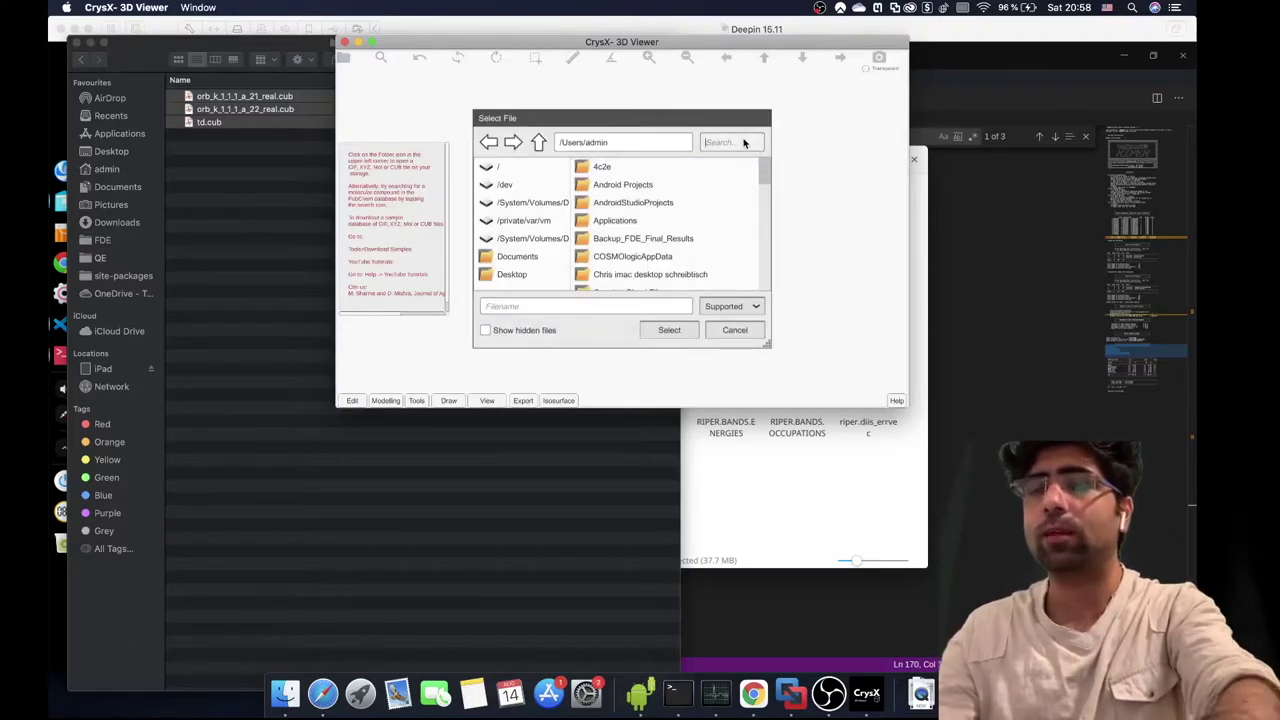
{"action": "type", "text": "doc"}
{"action": "left_click", "coordinate": [652, 166]}
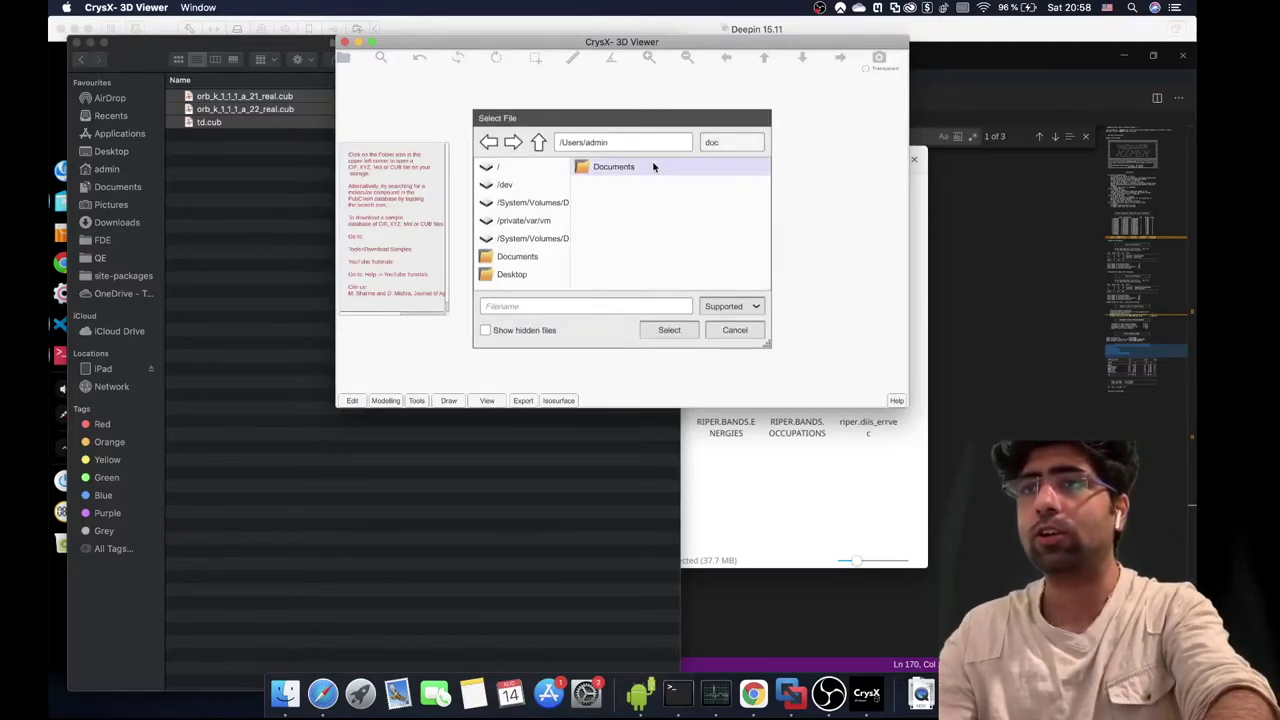
{"action": "double_click", "coordinate": [653, 166]}
{"action": "left_click", "coordinate": [731, 145]}
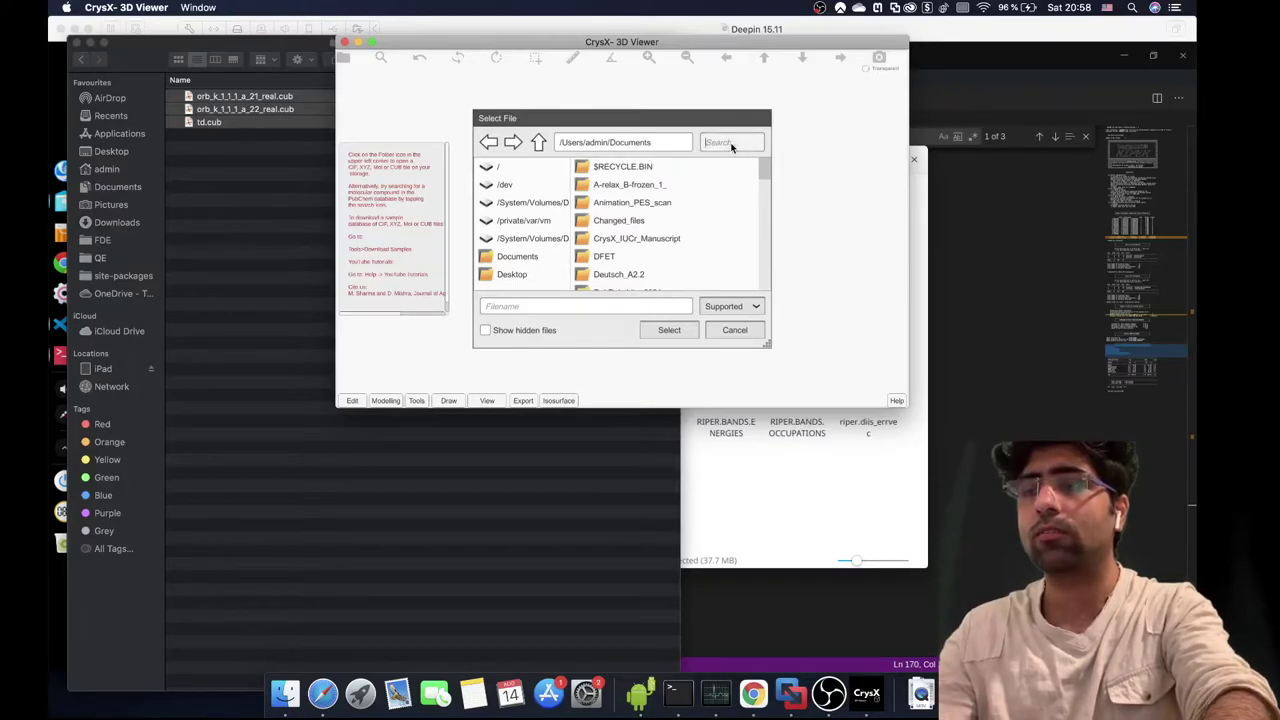
{"action": "type", "text": "MO"}
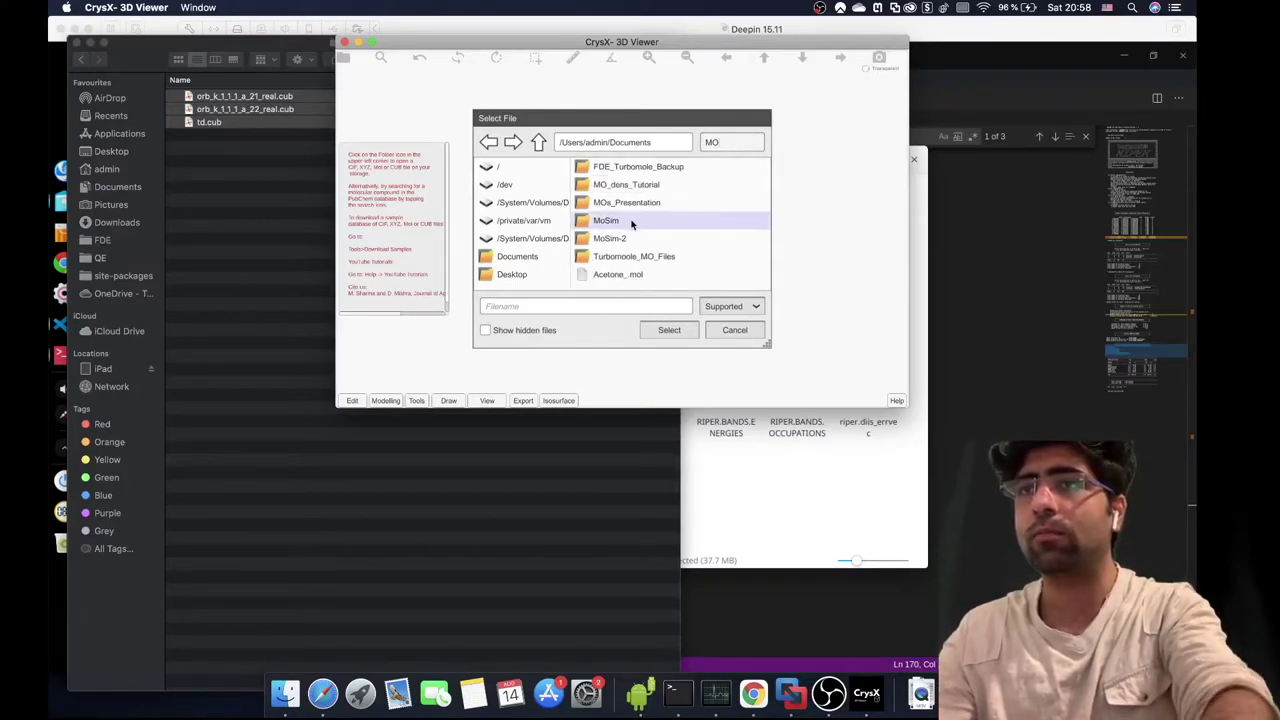
{"action": "double_click", "coordinate": [647, 186]}
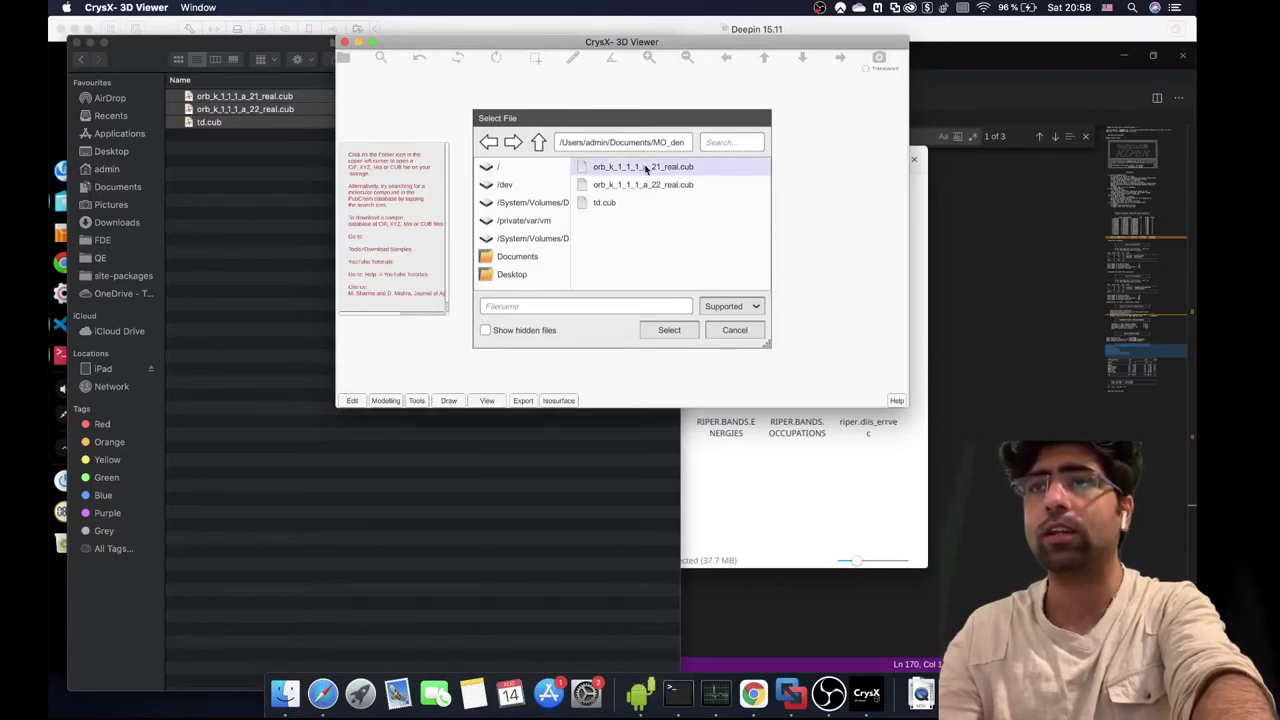
{"action": "left_click", "coordinate": [604, 204]}
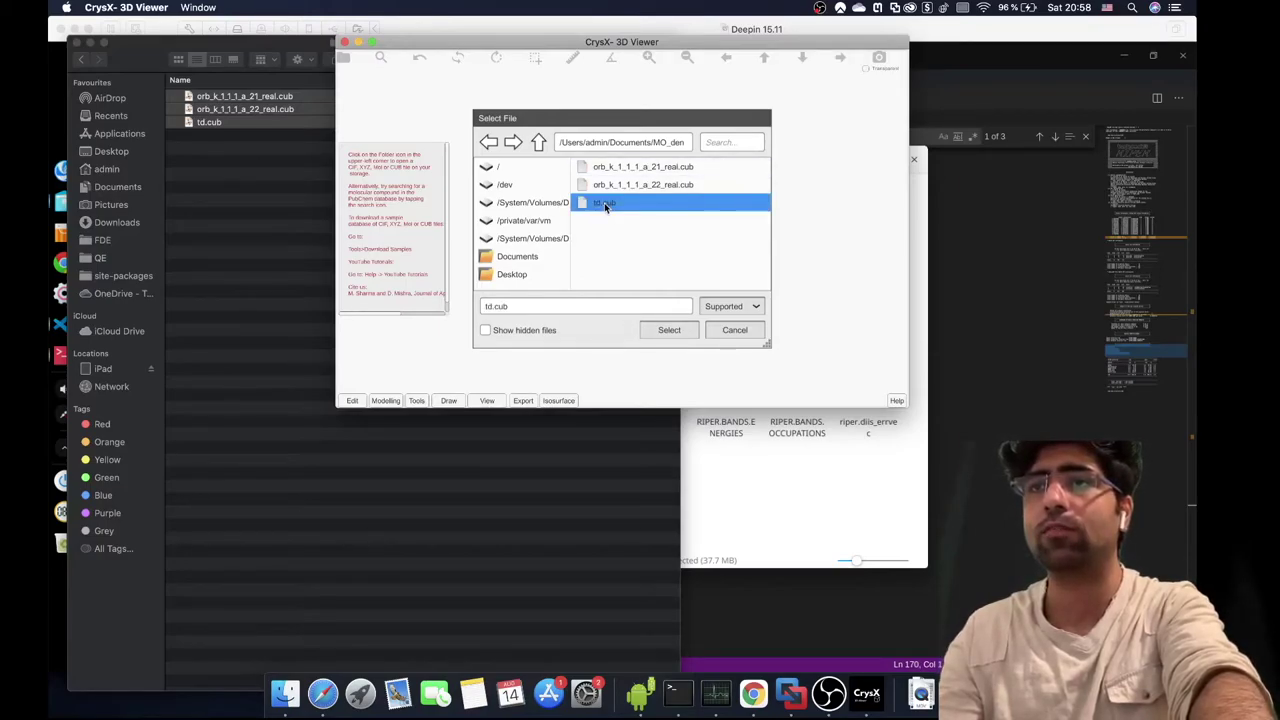
{"action": "double_click", "coordinate": [604, 204]}
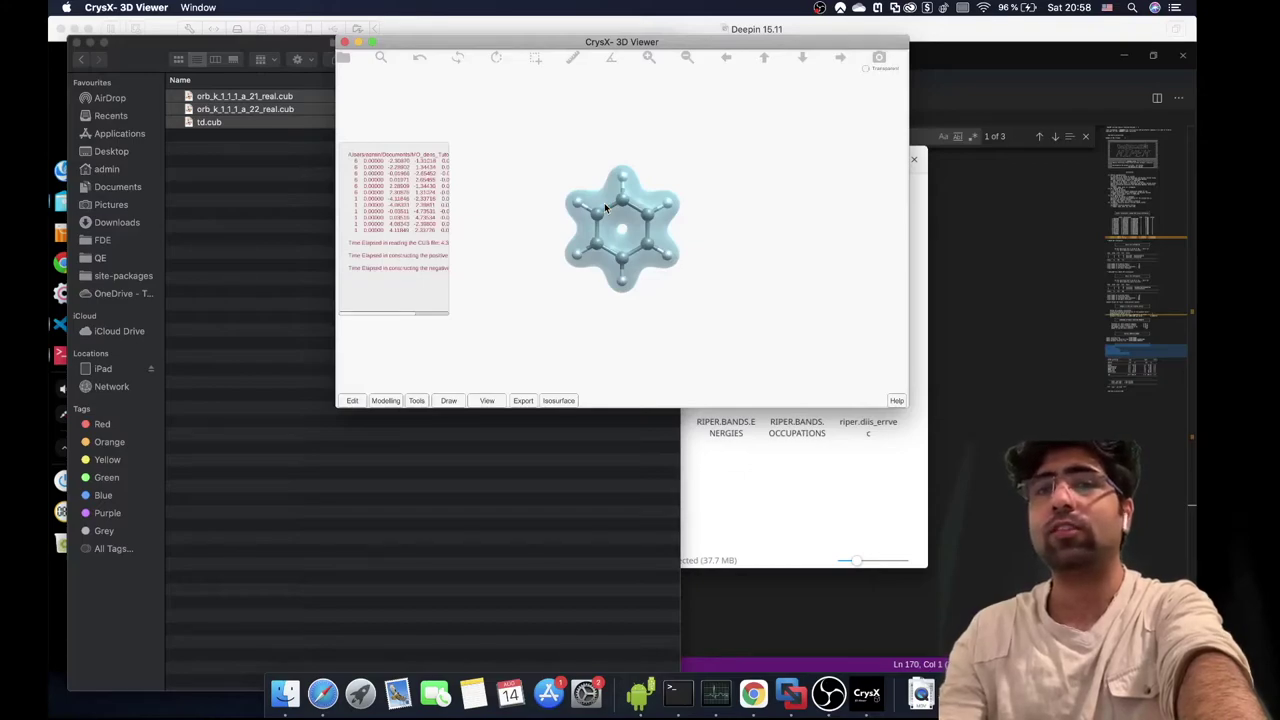
- Inspect benzene's total density isosurface up close from different angles and check the available isosurface settings
{"action": "mouse_move", "coordinate": [783, 194]}
{"action": "left_mouse_down"}
{"action": "mouse_move", "coordinate": [723, 277]}
{"action": "mouse_move", "coordinate": [766, 186]}
{"action": "mouse_move", "coordinate": [803, 146]}
{"action": "mouse_move", "coordinate": [754, 217]}
{"action": "mouse_move", "coordinate": [694, 266]}
{"action": "mouse_move", "coordinate": [766, 199]}
{"action": "left_mouse_up"}
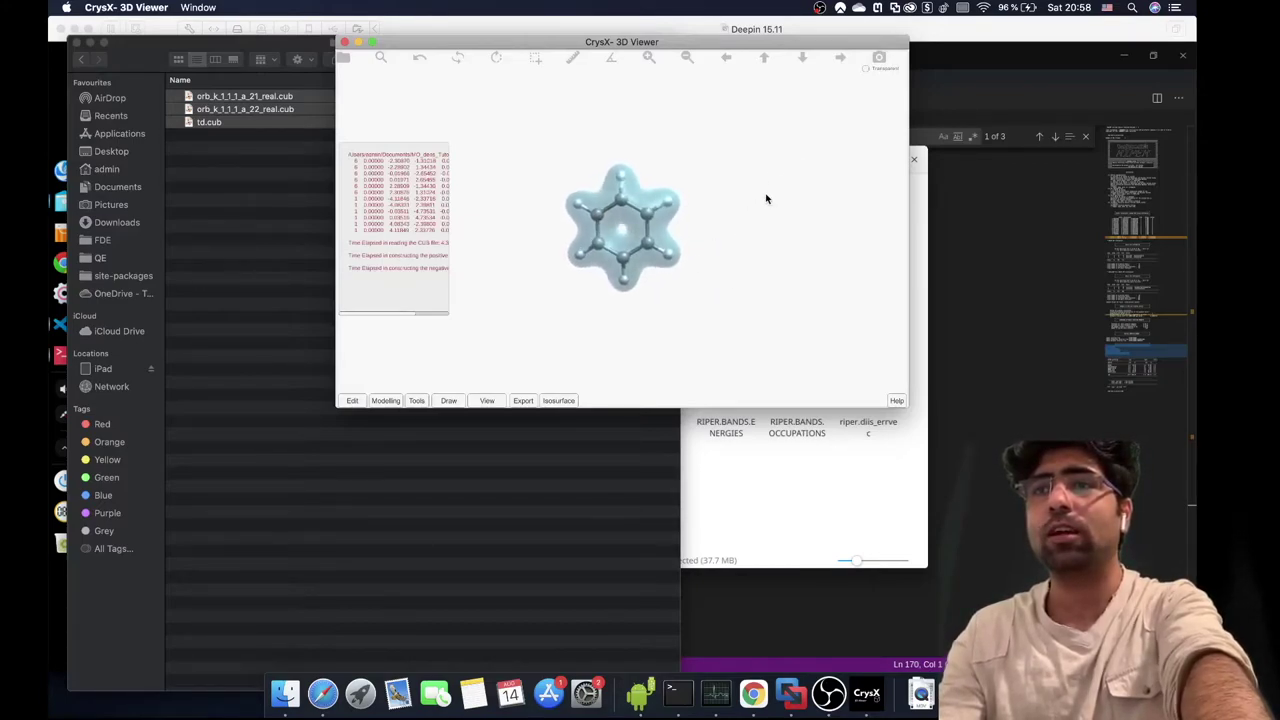
{"action": "scroll", "coordinate": [766, 199], "scroll_direction": "up", "scroll_amount": 5}
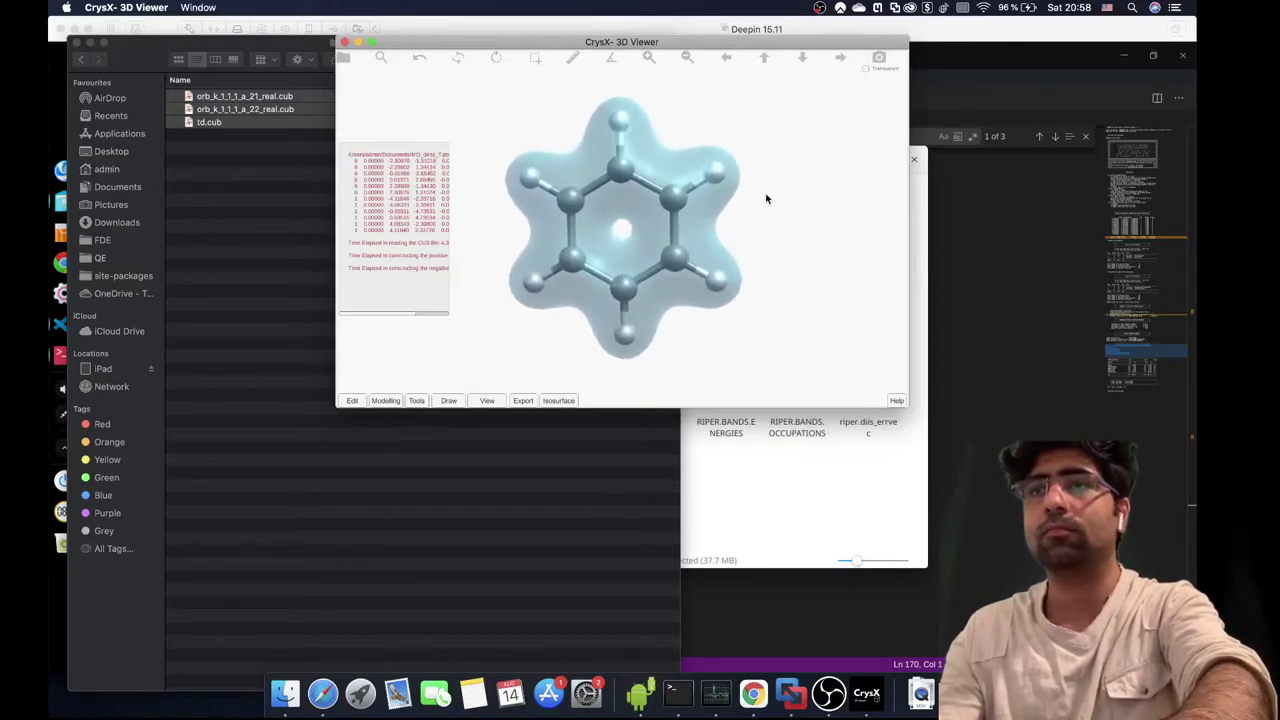
{"action": "left_click_drag", "start_coordinate": [766, 199], "coordinate": [718, 207]}
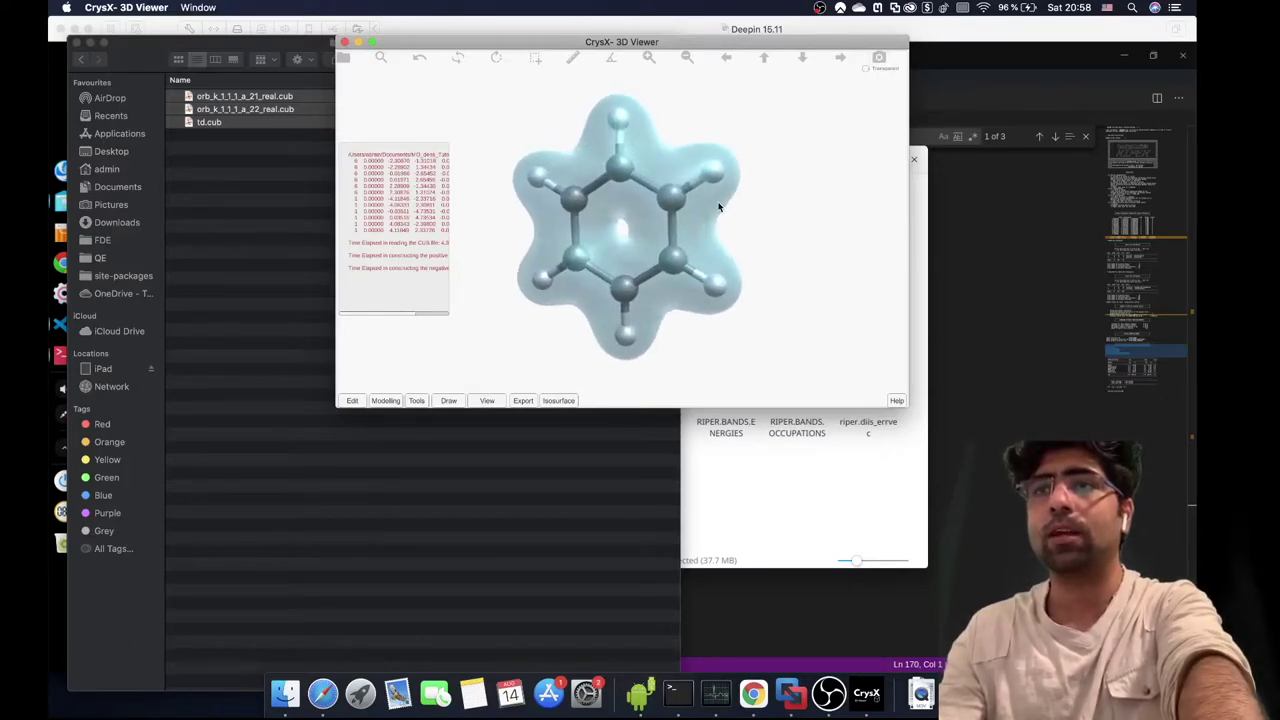
{"action": "left_click", "coordinate": [550, 400]}
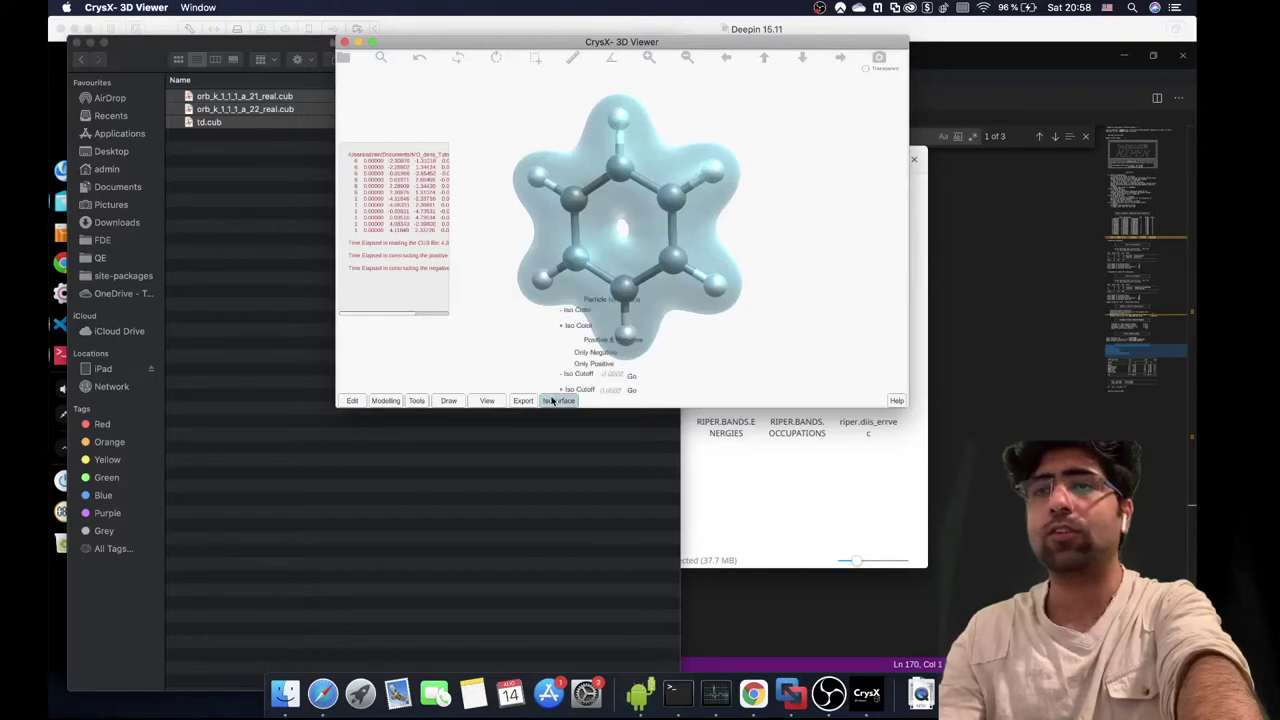
{"action": "left_click", "coordinate": [552, 400]}
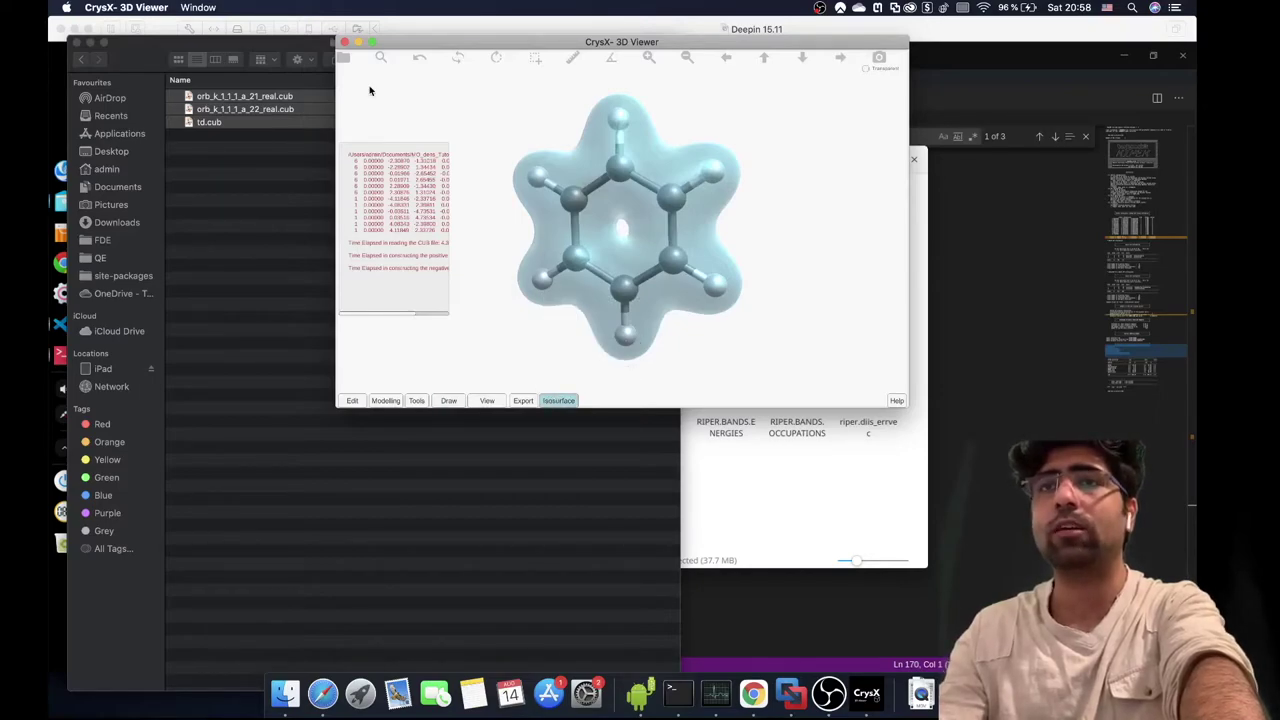
- Load orb_k_1_1_1_a_21_real.cub and rotate the molecule to view the orbital's lobes from the side
{"action": "left_click", "coordinate": [343, 58]}
{"action": "left_click", "coordinate": [639, 170]}
{"action": "double_click", "coordinate": [638, 170]}
{"action": "left_click_drag", "start_coordinate": [640, 200], "coordinate": [550, 278]}
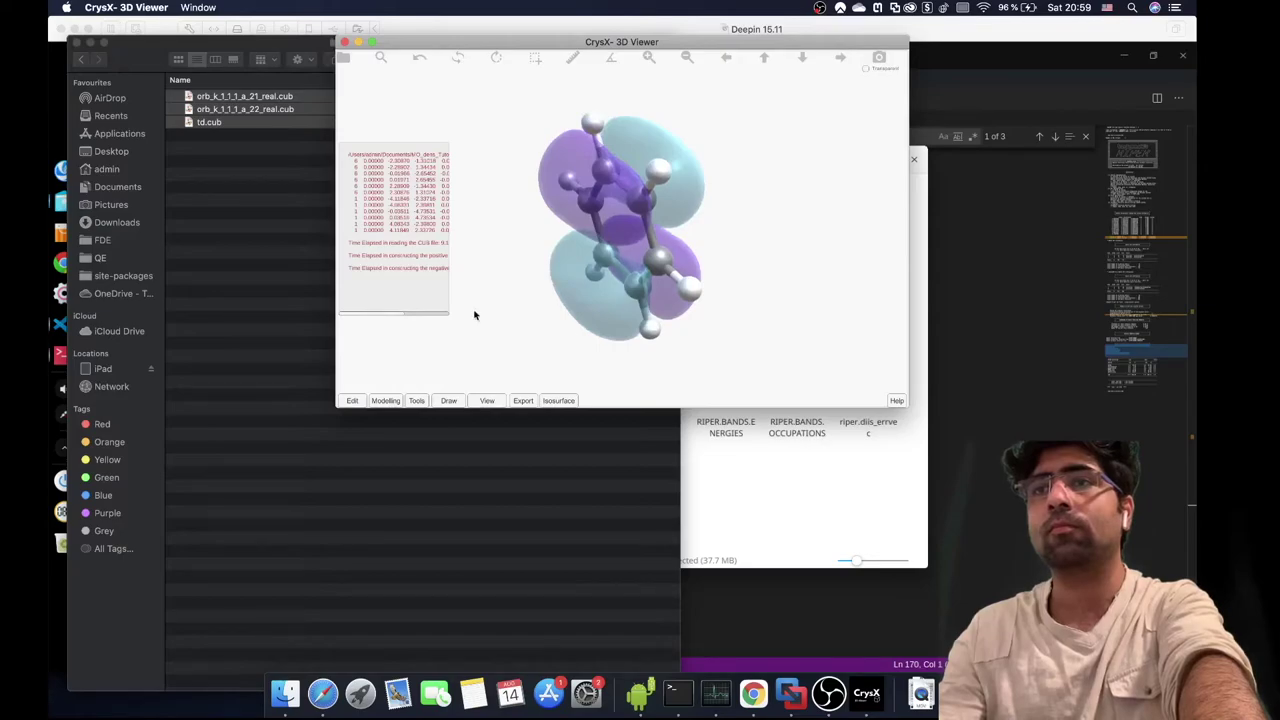
- Load orb_k_1_1_1_a_22_real.cub and rotate the molecule to inspect this orbital's lobes
{"action": "left_click", "coordinate": [343, 57]}
{"action": "double_click", "coordinate": [655, 190]}
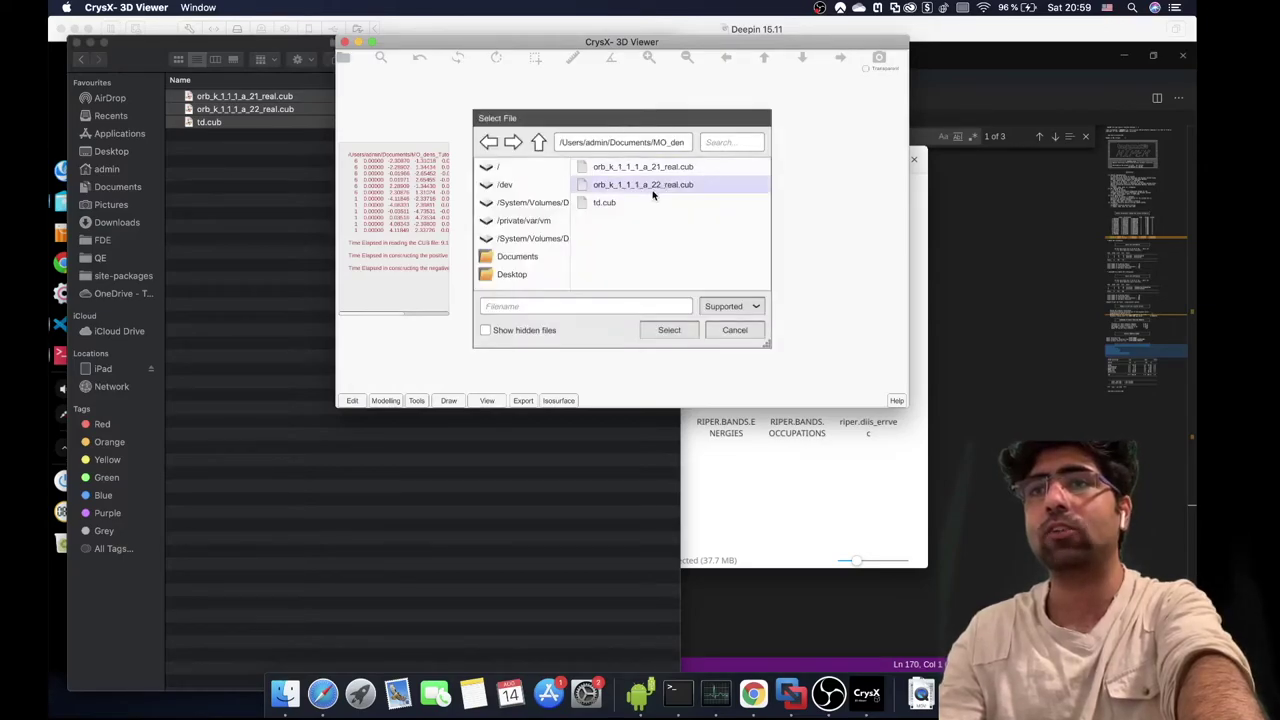
{"action": "left_click_drag", "start_coordinate": [732, 196], "coordinate": [629, 256]}
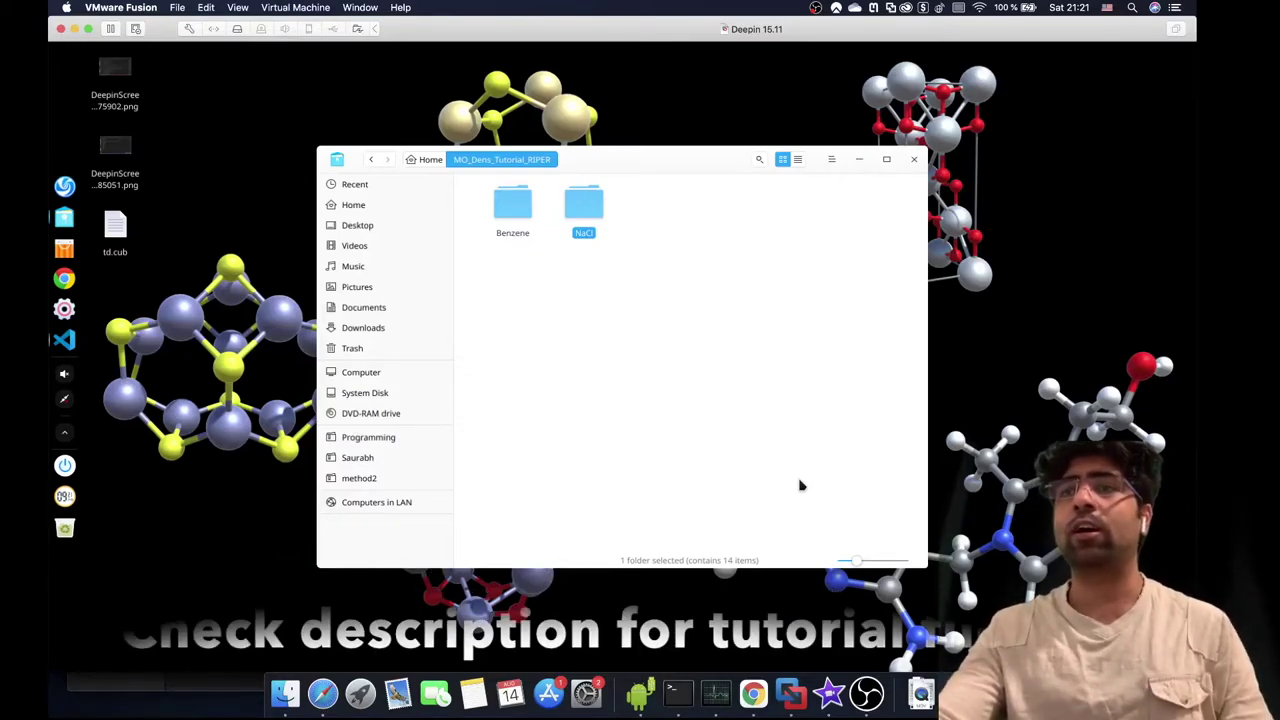
- Open the control file from the NaCl folder in Visual Studio Code and maximize the editor window
{"action": "key", "text": "Return"}
{"action": "key", "text": "Down"}
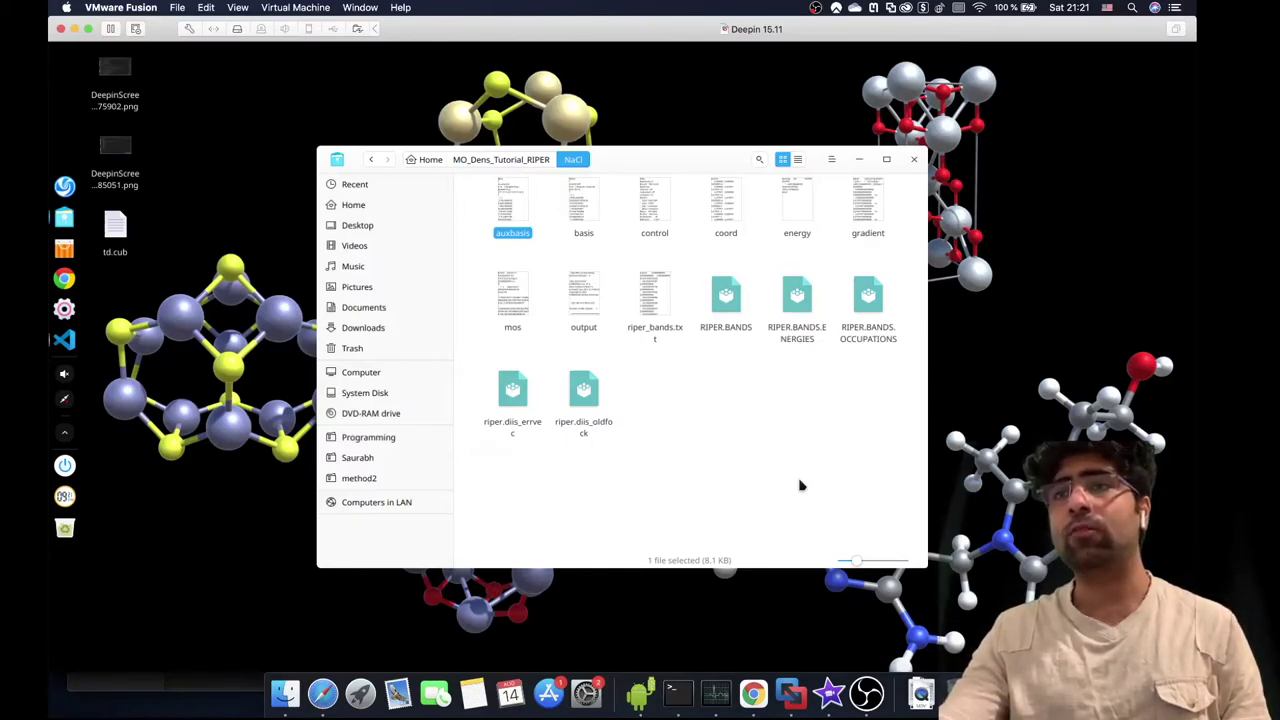
{"action": "key", "text": "Right"}
{"action": "key", "text": "Right"}
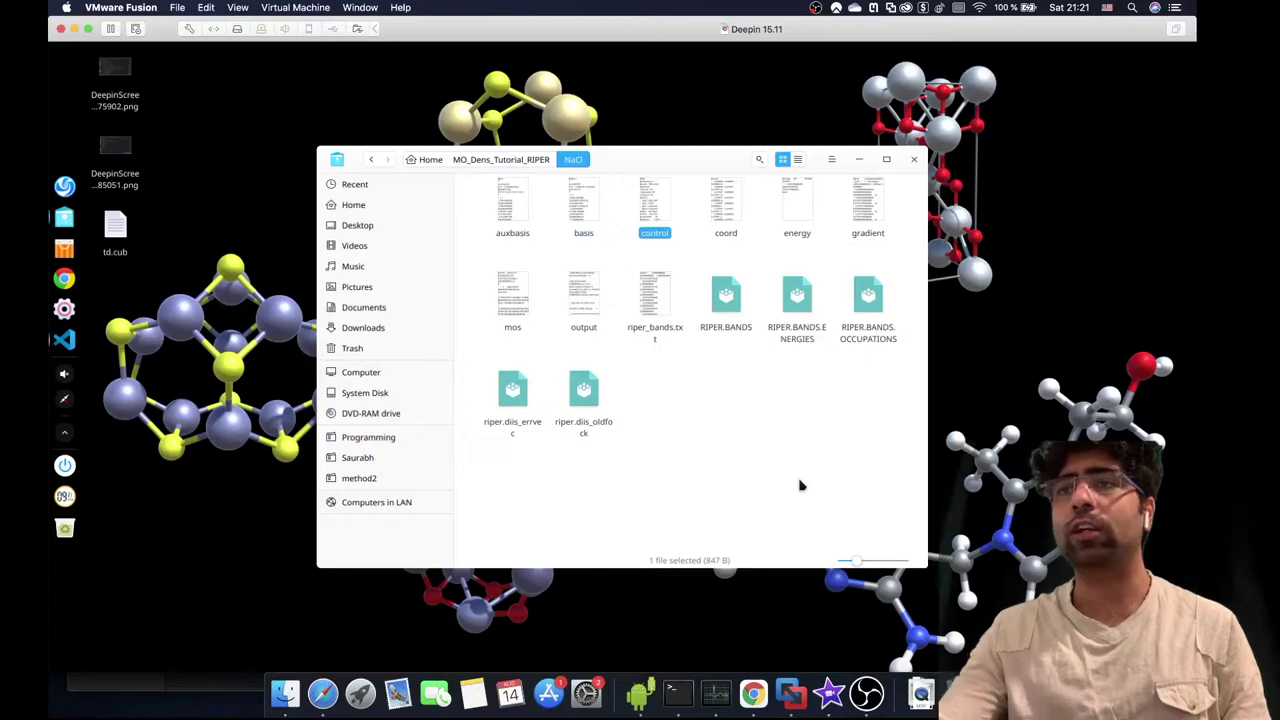
{"action": "key", "text": "Return"}
{"action": "double_click", "coordinate": [623, 50]}
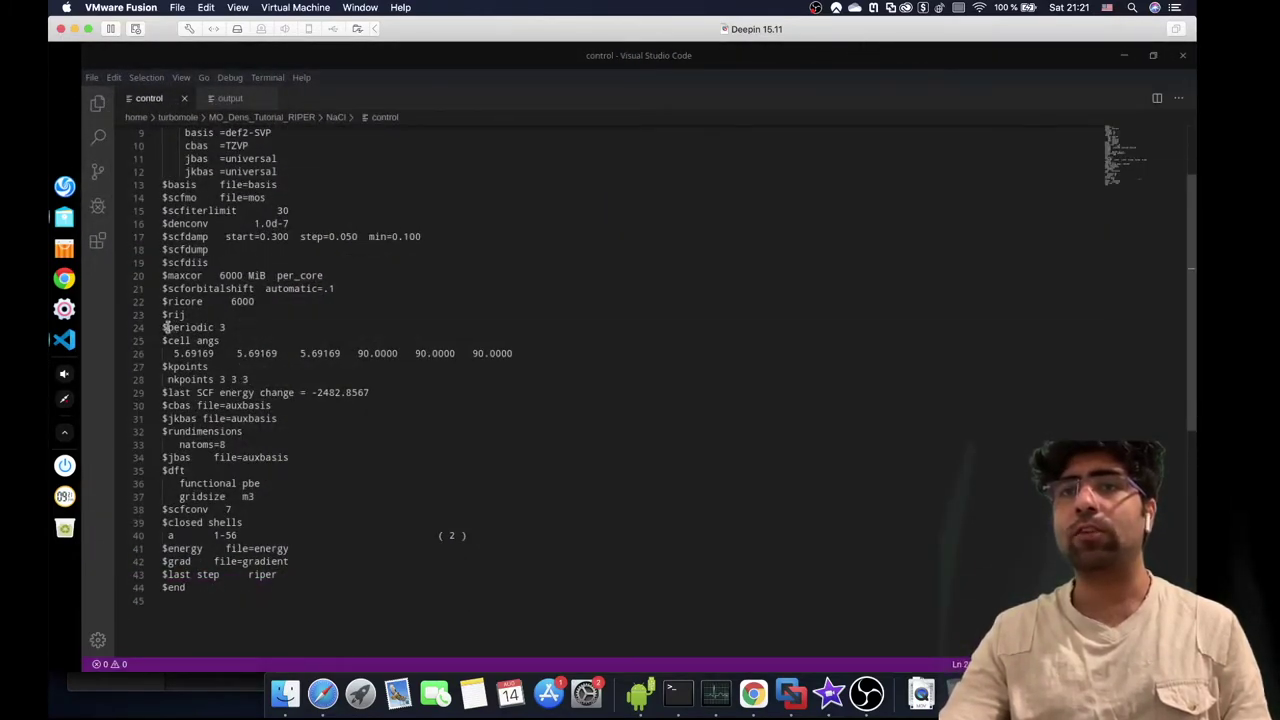
- Examine the $periodic, $cell and $kpoints settings in the NaCl control file
{"action": "left_click_drag", "start_coordinate": [167, 327], "coordinate": [296, 329]}
{"action": "left_click_drag", "start_coordinate": [167, 340], "coordinate": [394, 354]}
{"action": "left_click", "coordinate": [500, 352]}
{"action": "left_click_drag", "start_coordinate": [528, 353], "coordinate": [167, 353]}
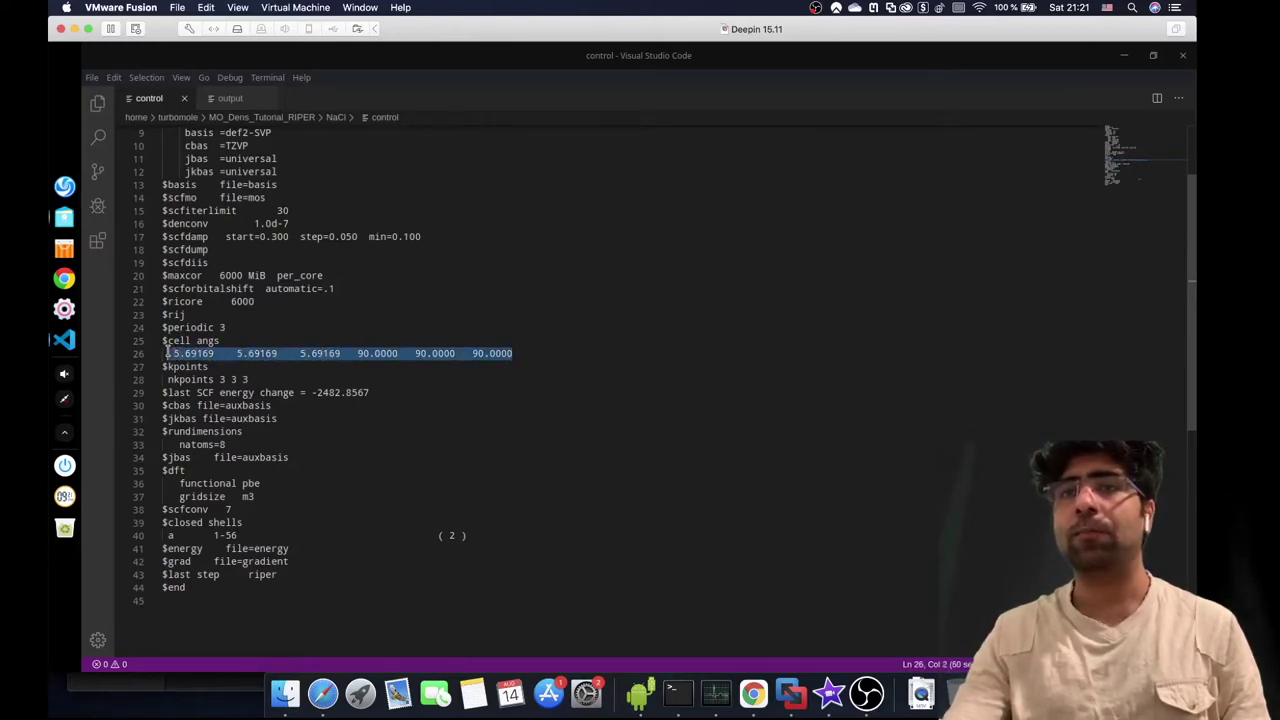
{"action": "left_click_drag", "start_coordinate": [265, 379], "coordinate": [161, 366]}
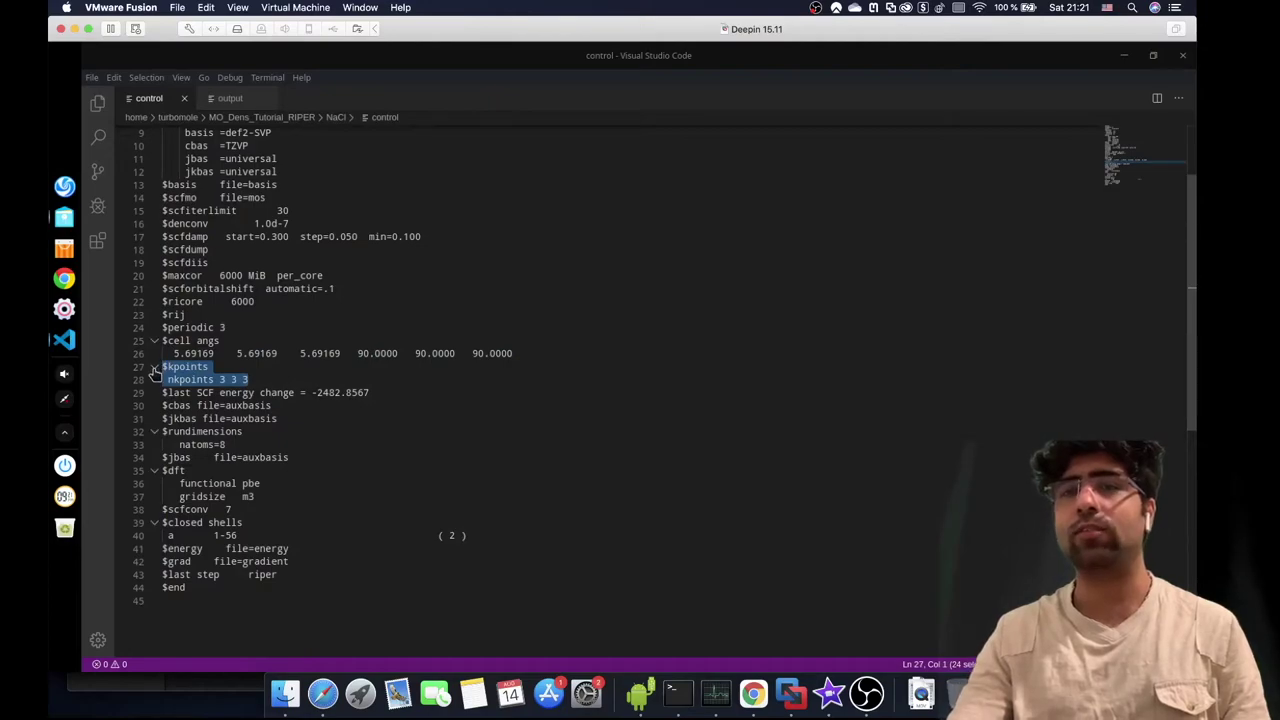
{"action": "left_click", "coordinate": [223, 417]}
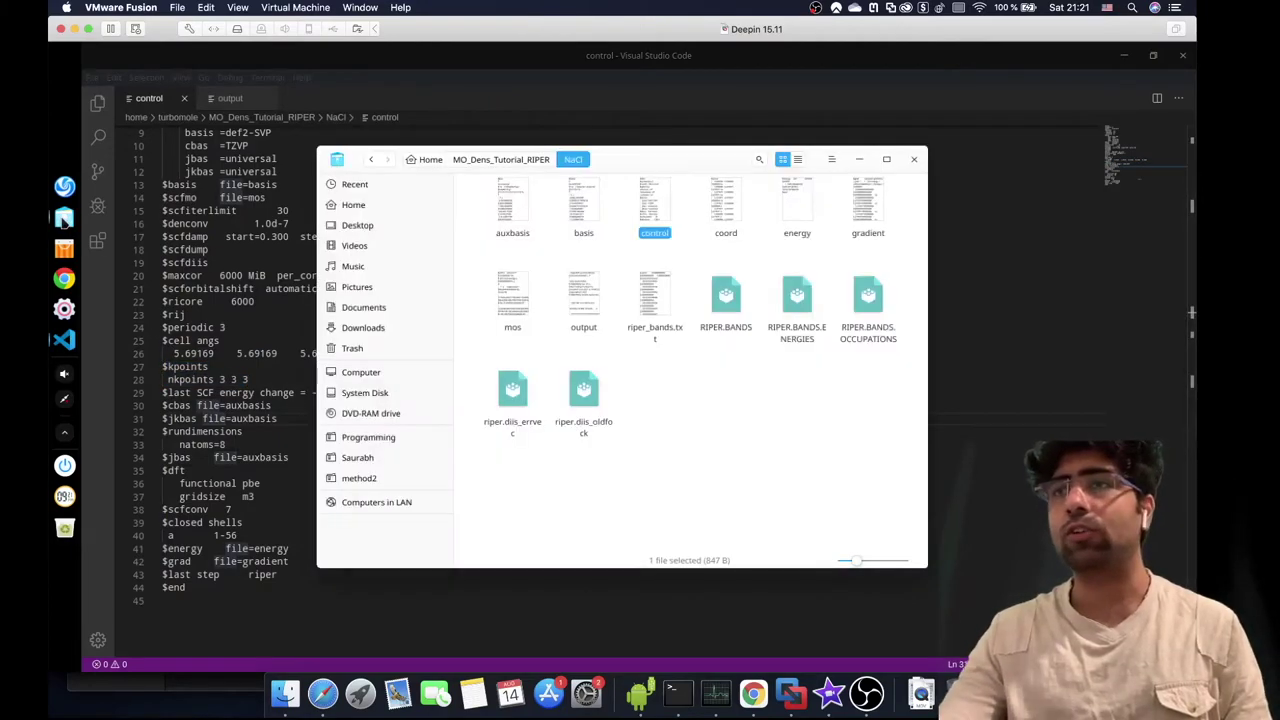
- Open the output file from the NaCl folder in Visual Studio Code
{"action": "key", "text": "Down"}
{"action": "key", "text": "Left"}
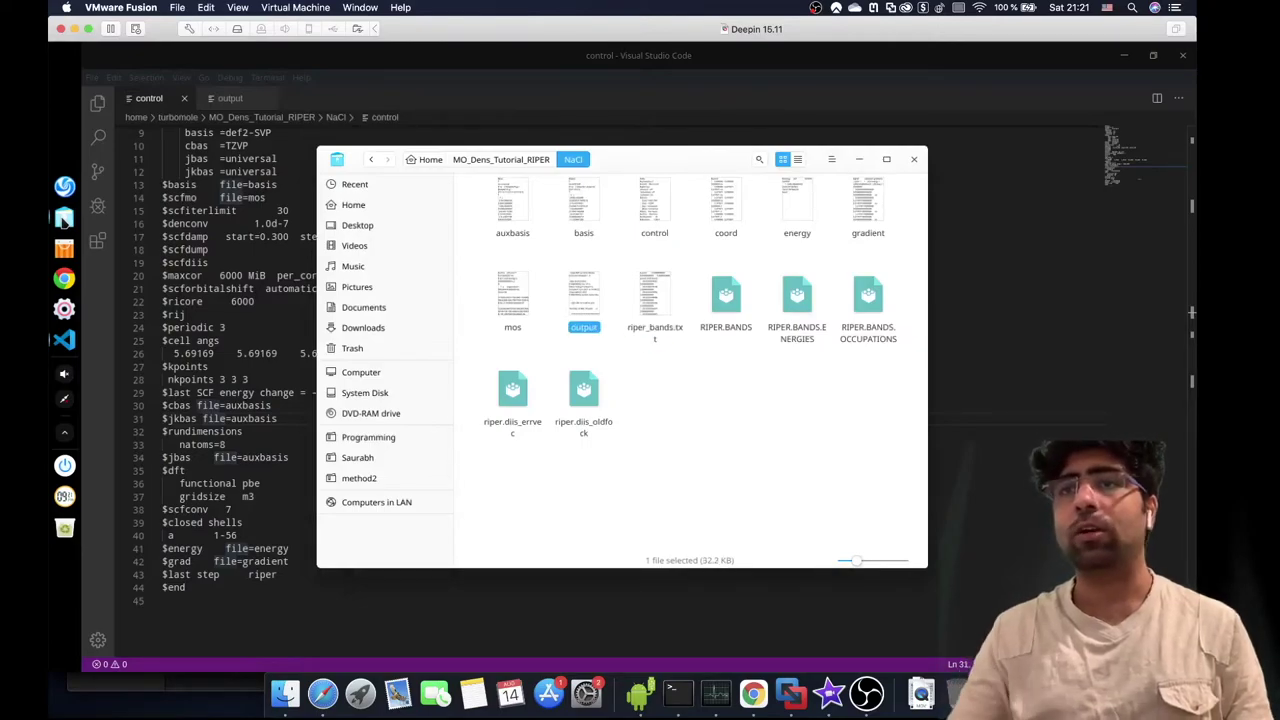
{"action": "key", "text": "Return"}
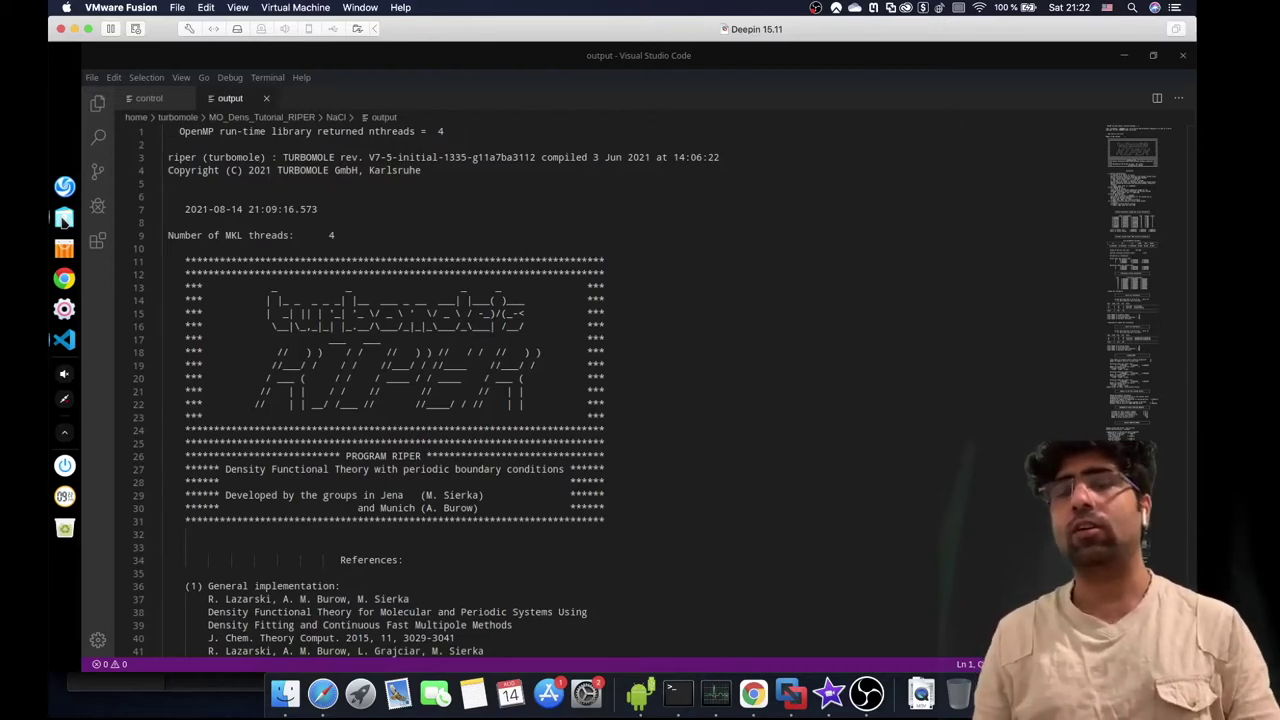
- Read through the NaCl output file down to the K-POINT MESH section and highlight its heading
{"action": "key", "text": "Down"}
{"action": "key", "text": "Down"}
{"action": "key", "text": "Down"}
{"action": "key", "text": "Down"}
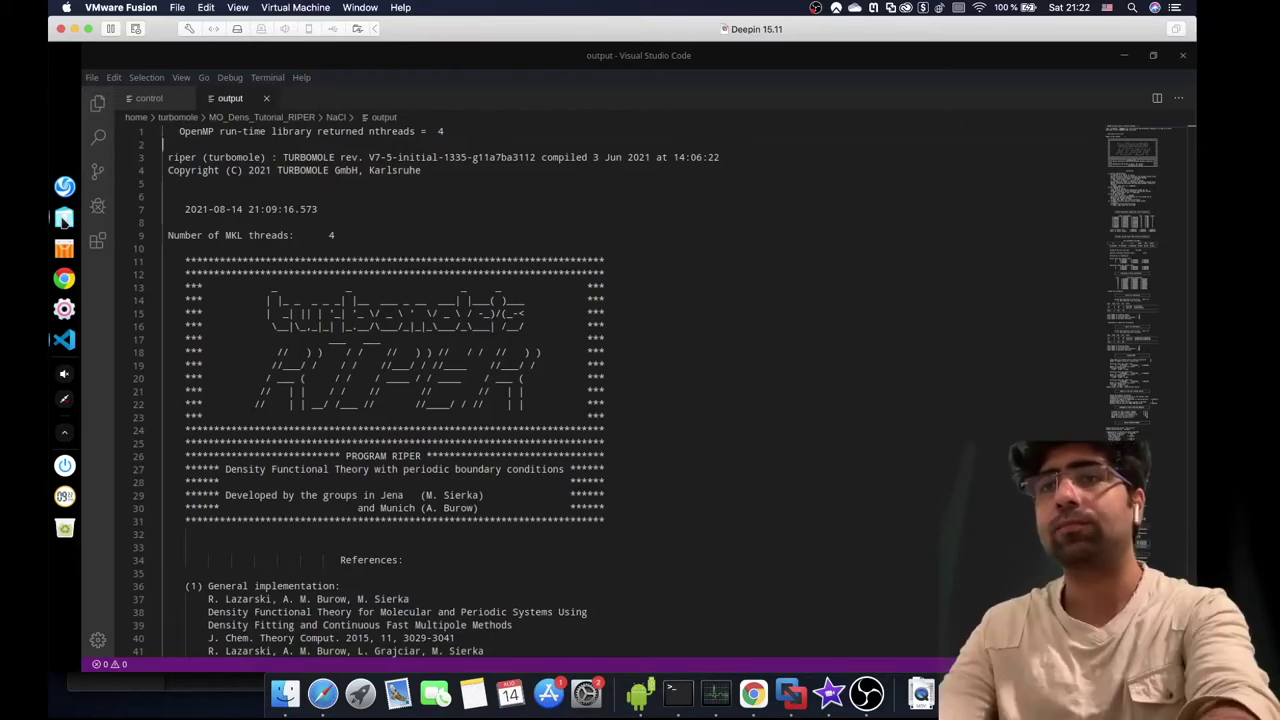
{"action": "scroll", "coordinate": [342, 395], "scroll_direction": "down", "scroll_amount": 20}
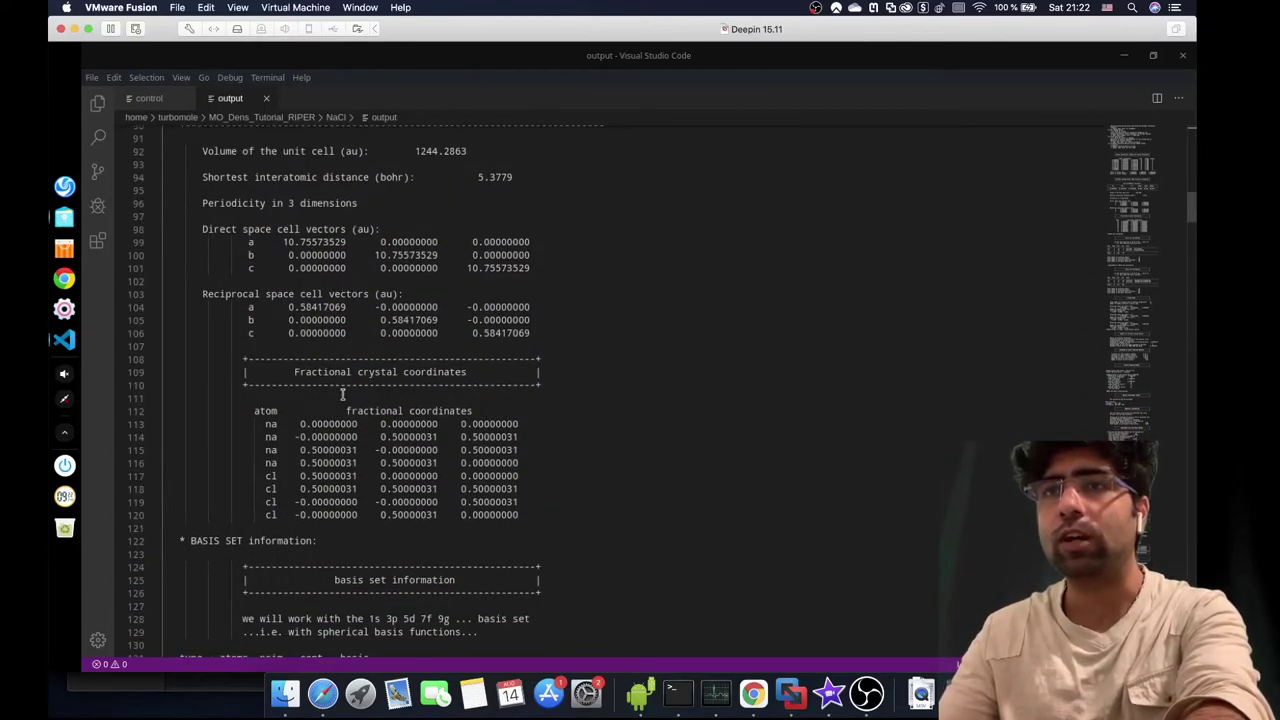
{"action": "scroll", "coordinate": [342, 395], "scroll_direction": "up", "scroll_amount": 2}
{"action": "scroll", "coordinate": [342, 395], "scroll_direction": "down", "scroll_amount": 13}
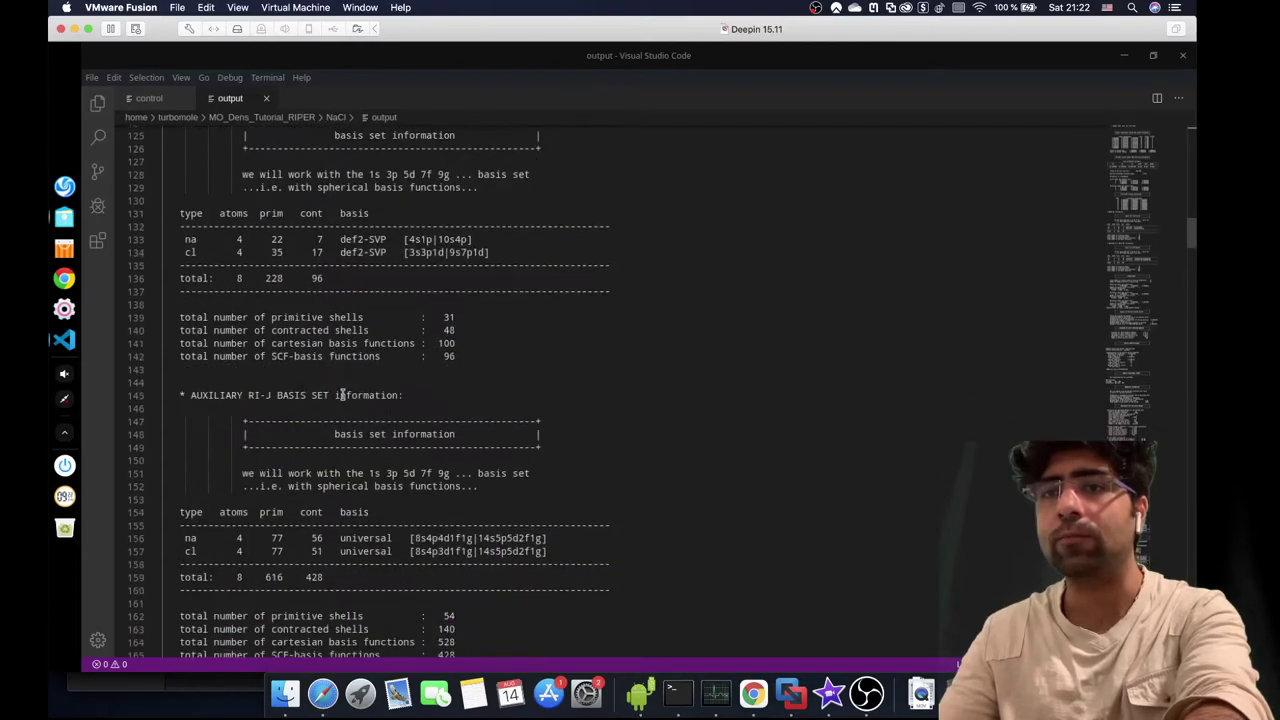
{"action": "scroll", "coordinate": [342, 395], "scroll_direction": "down", "scroll_amount": 12}
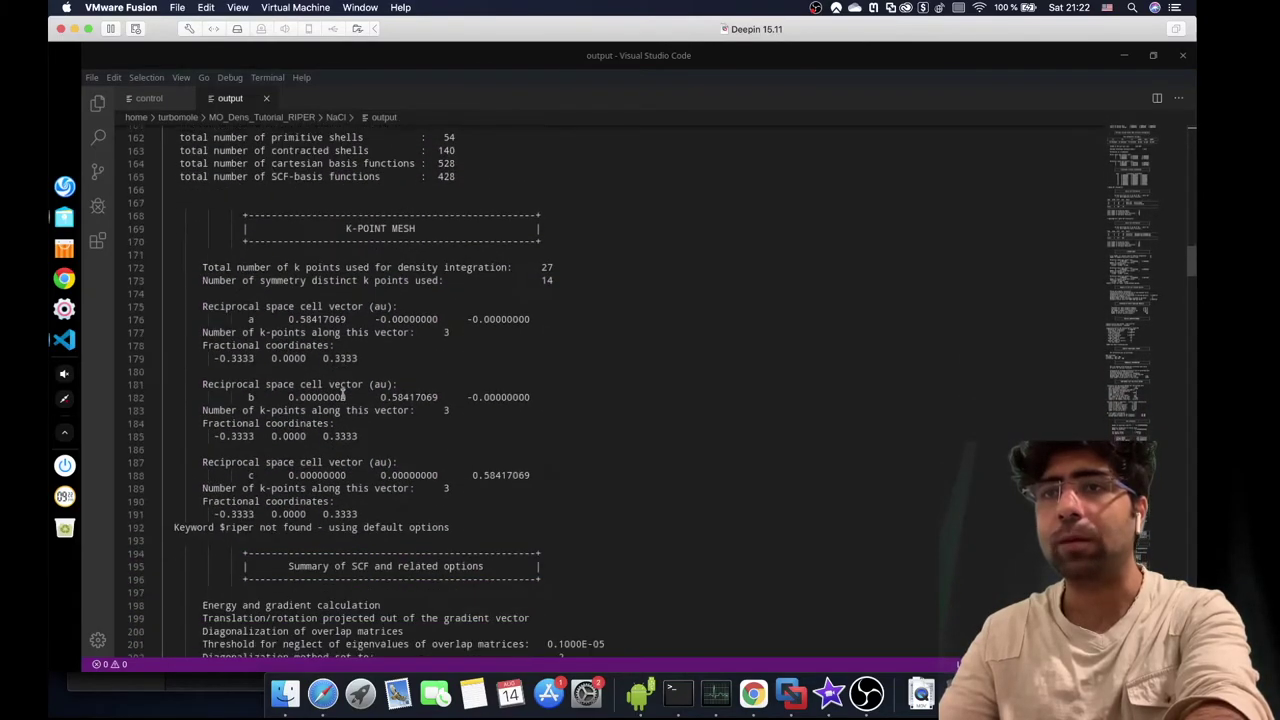
{"action": "left_click_drag", "start_coordinate": [232, 214], "coordinate": [553, 241]}
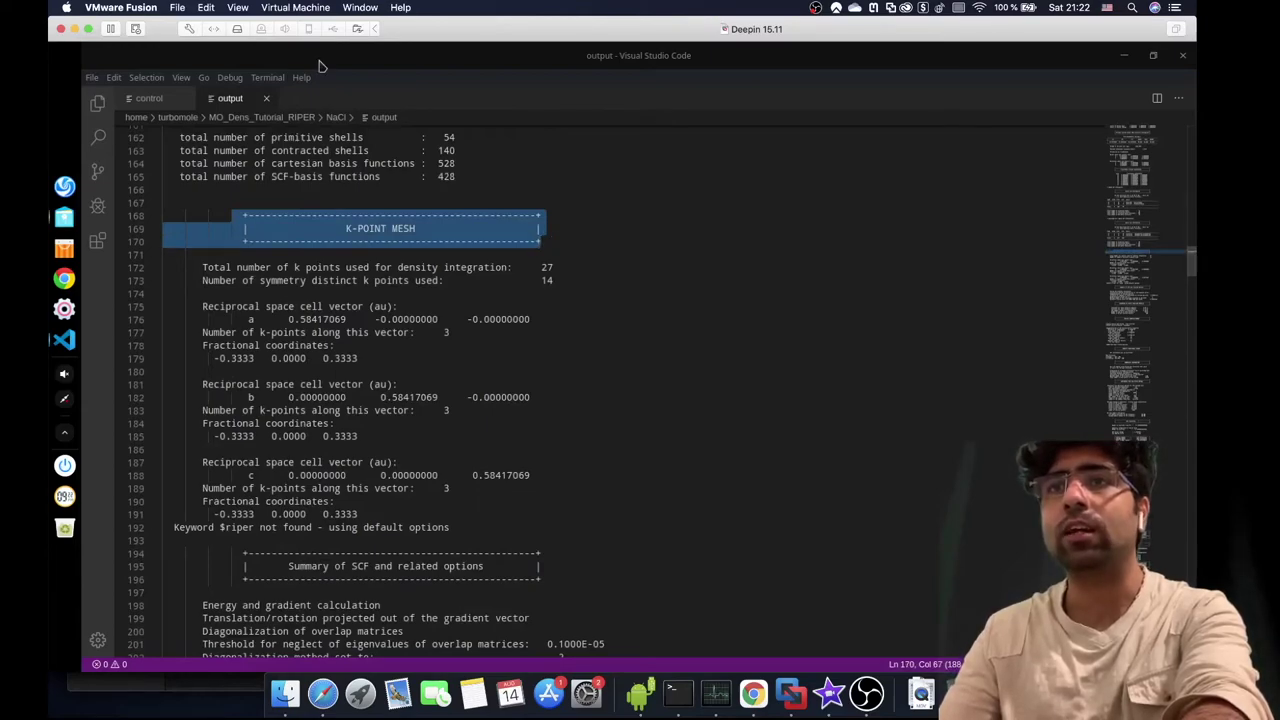
- Compare the control file's $kpoints setting with the manual's k Point Sampling Scheme section and the first fractional coordinate in the output
{"action": "left_click", "coordinate": [149, 99]}
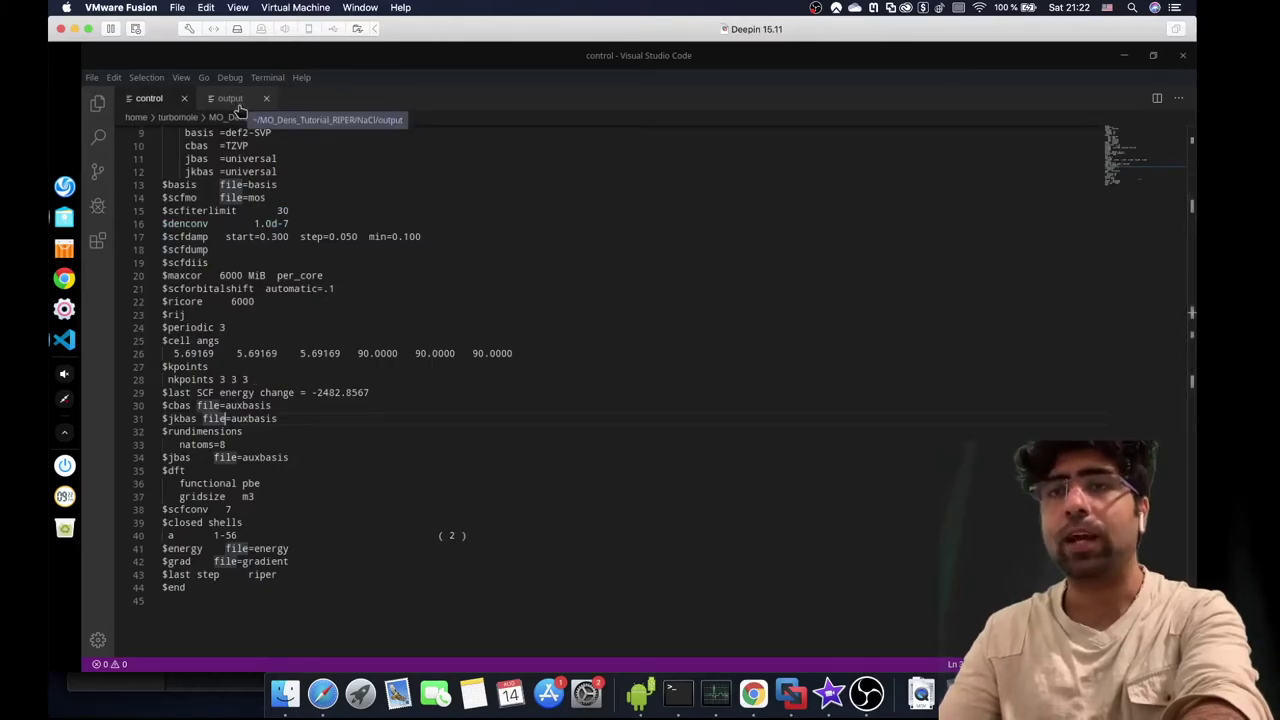
{"action": "left_click", "coordinate": [323, 693]}
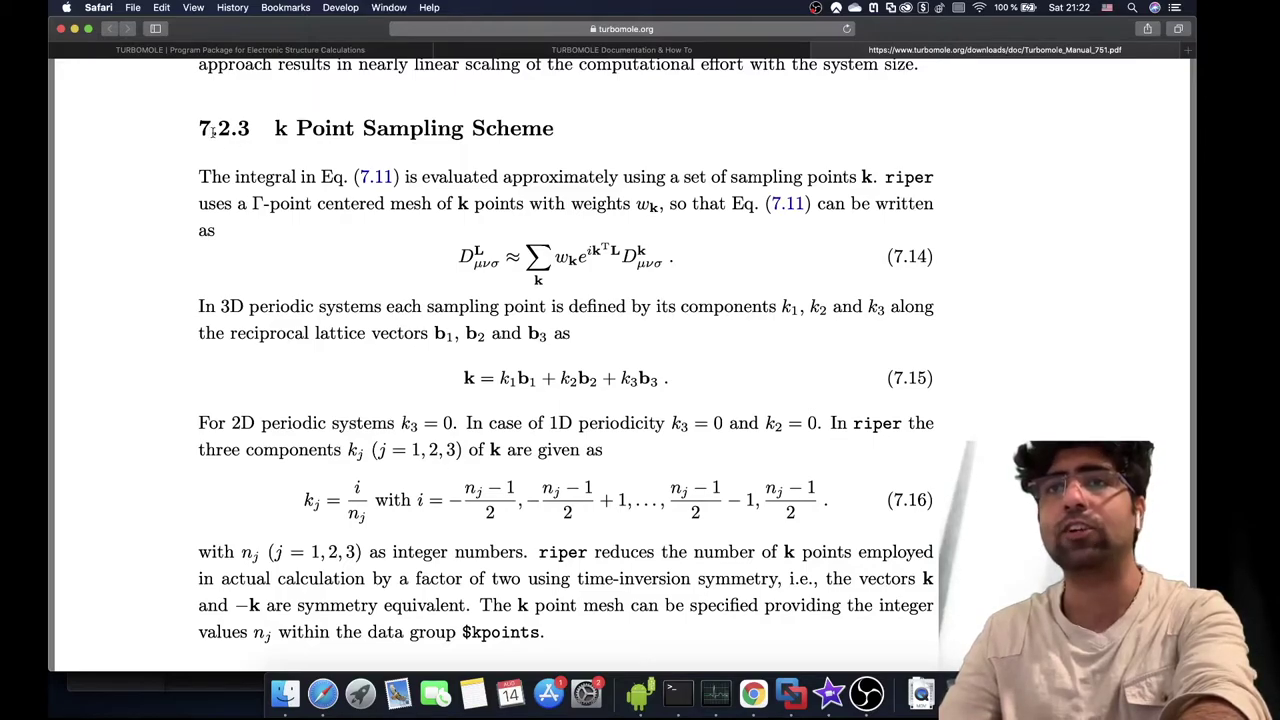
{"action": "left_click", "coordinate": [790, 700]}
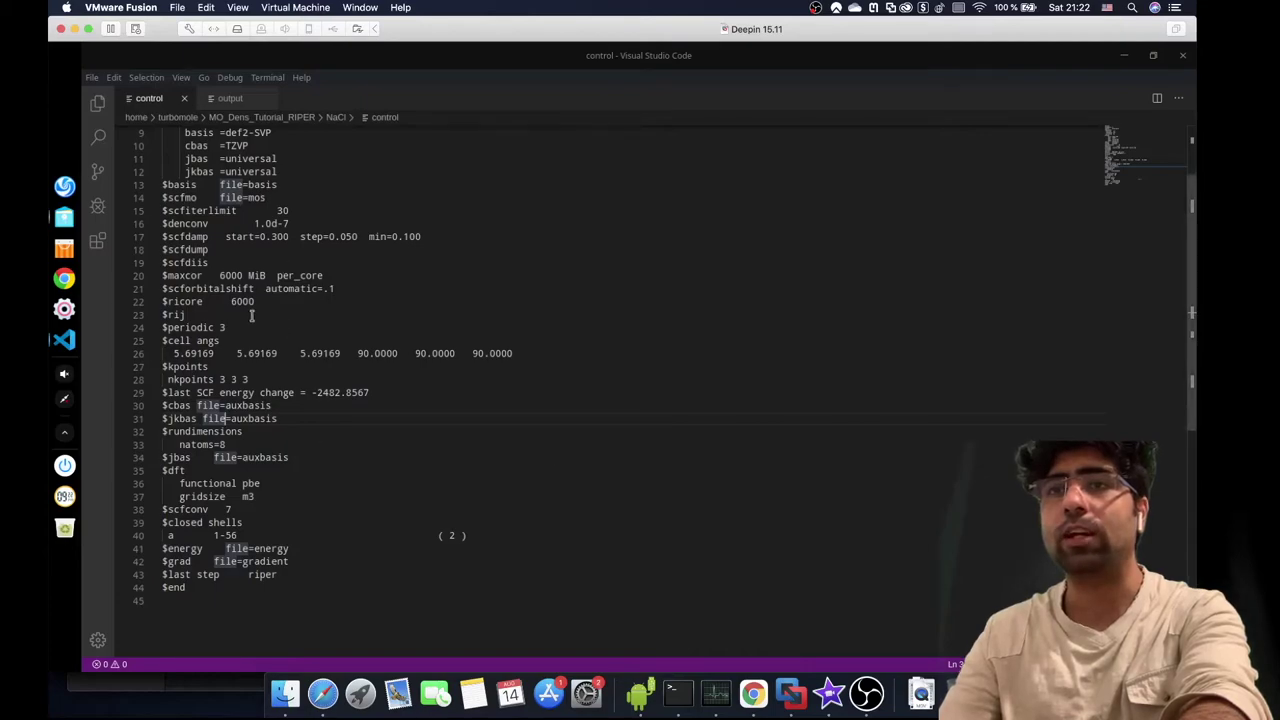
{"action": "left_click", "coordinate": [232, 99]}
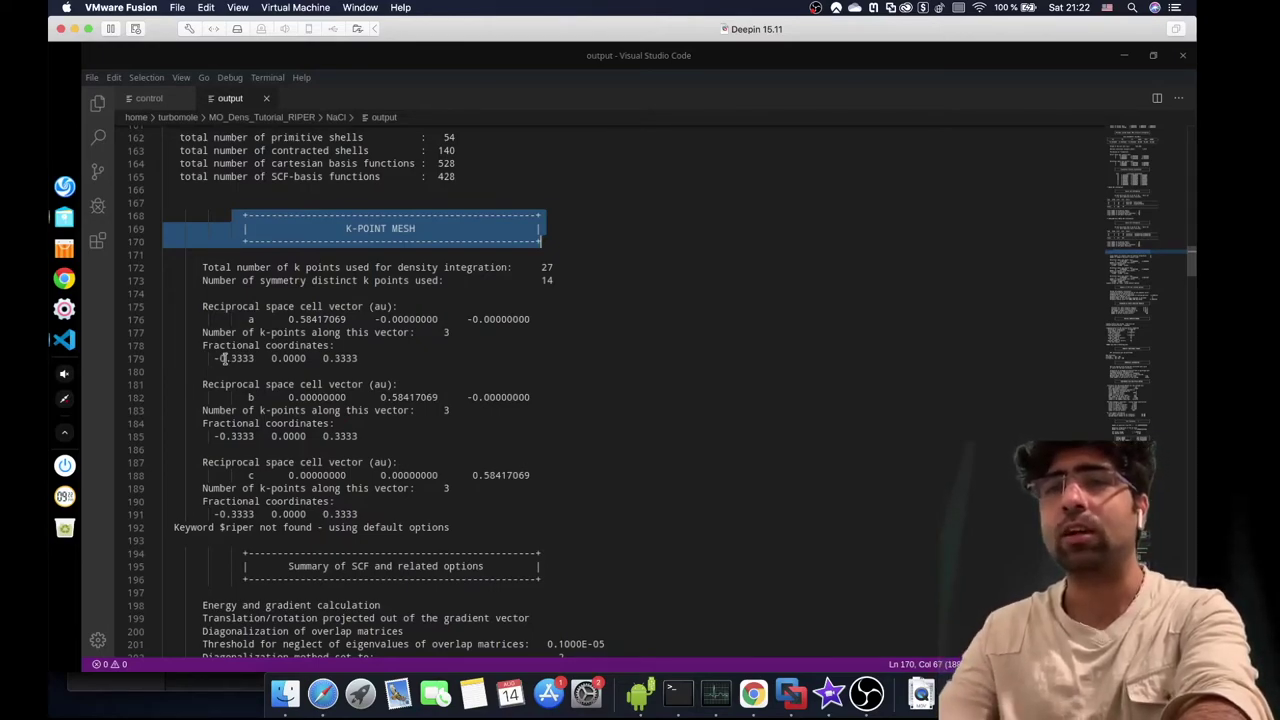
{"action": "left_click_drag", "start_coordinate": [213, 358], "coordinate": [254, 358]}
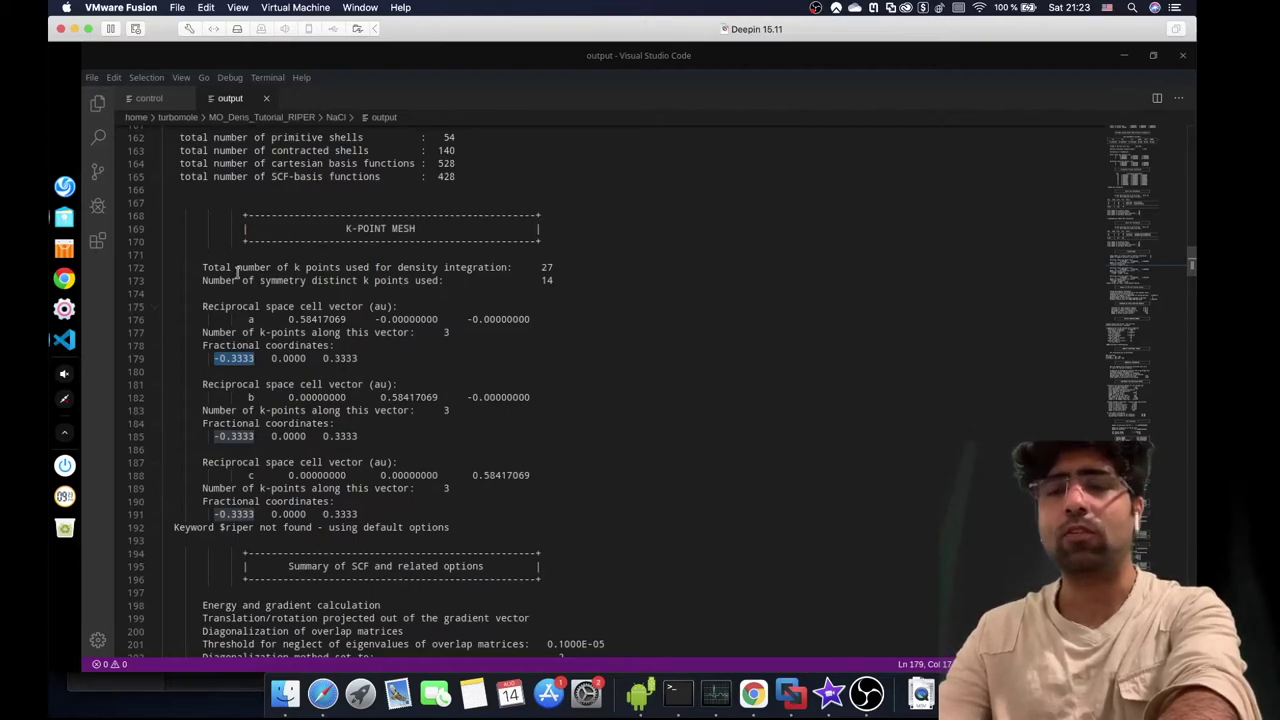
- Open a terminal in the NaCl folder and run eiger to check the highest occupied orbital, leaving the listing when done
{"action": "left_click", "coordinate": [64, 218]}
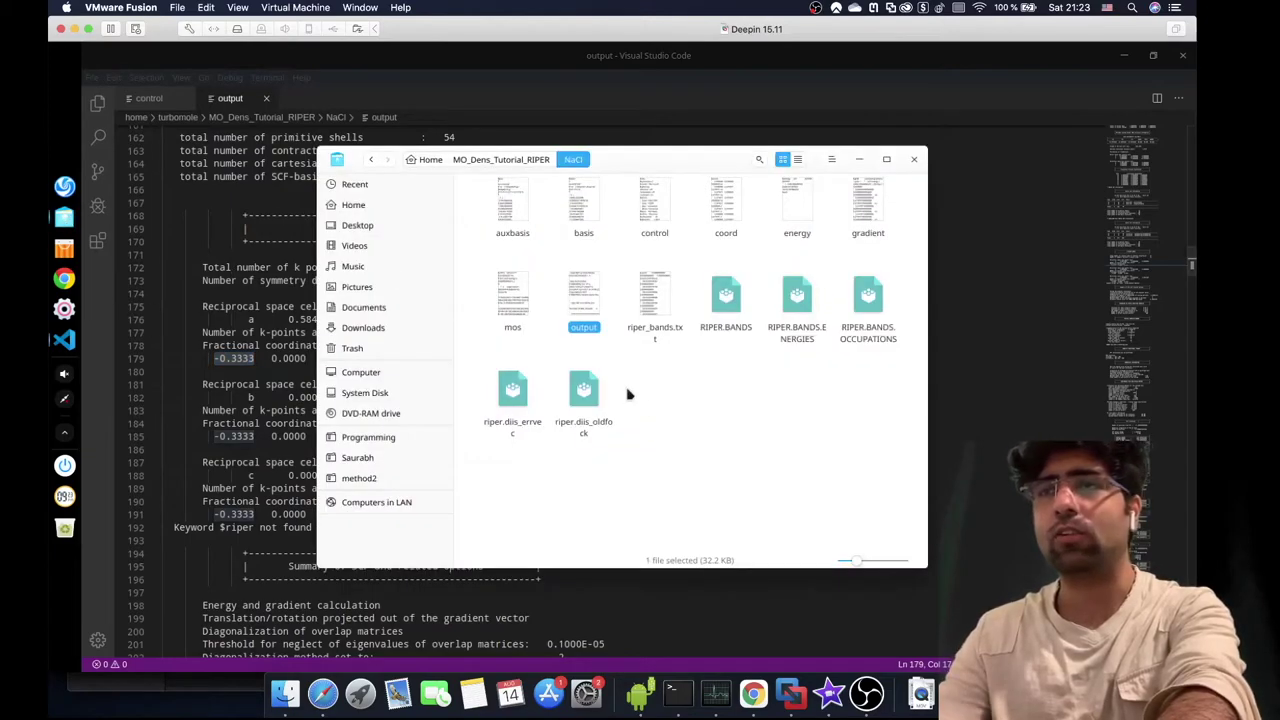
{"action": "right_click", "coordinate": [738, 414]}
{"action": "left_click", "coordinate": [824, 504]}
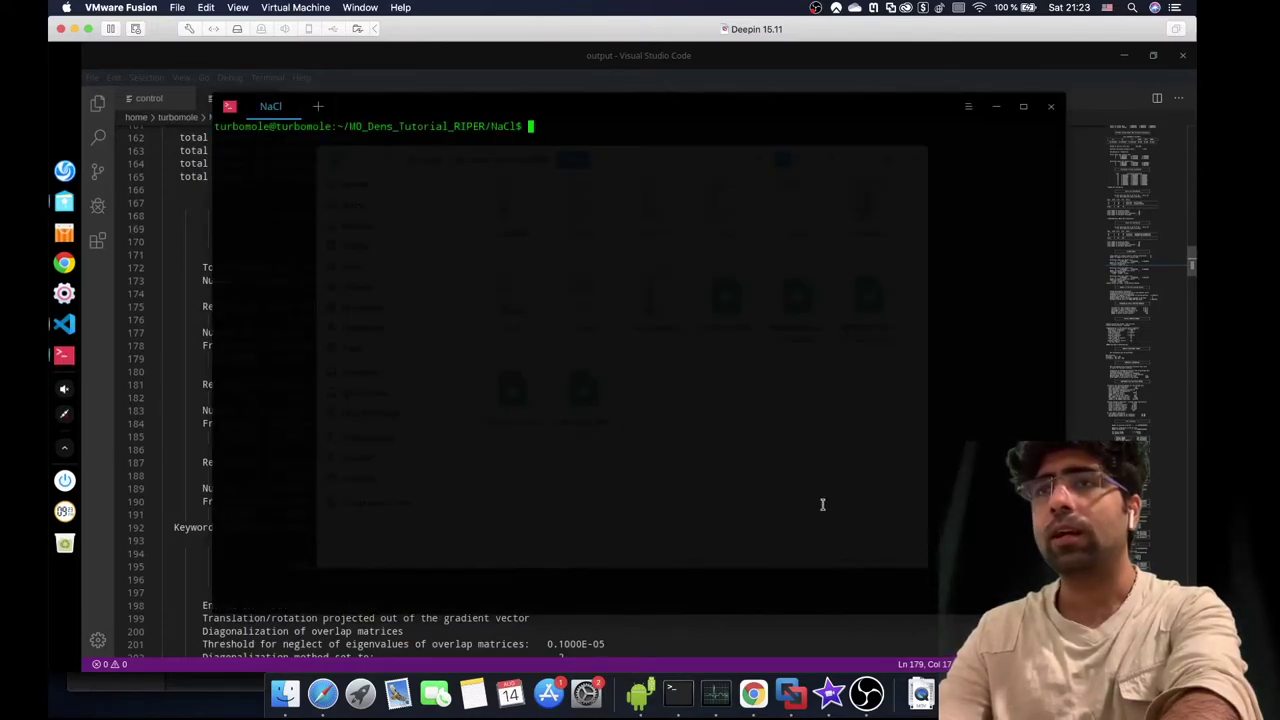
{"action": "type", "text": "eiger"}
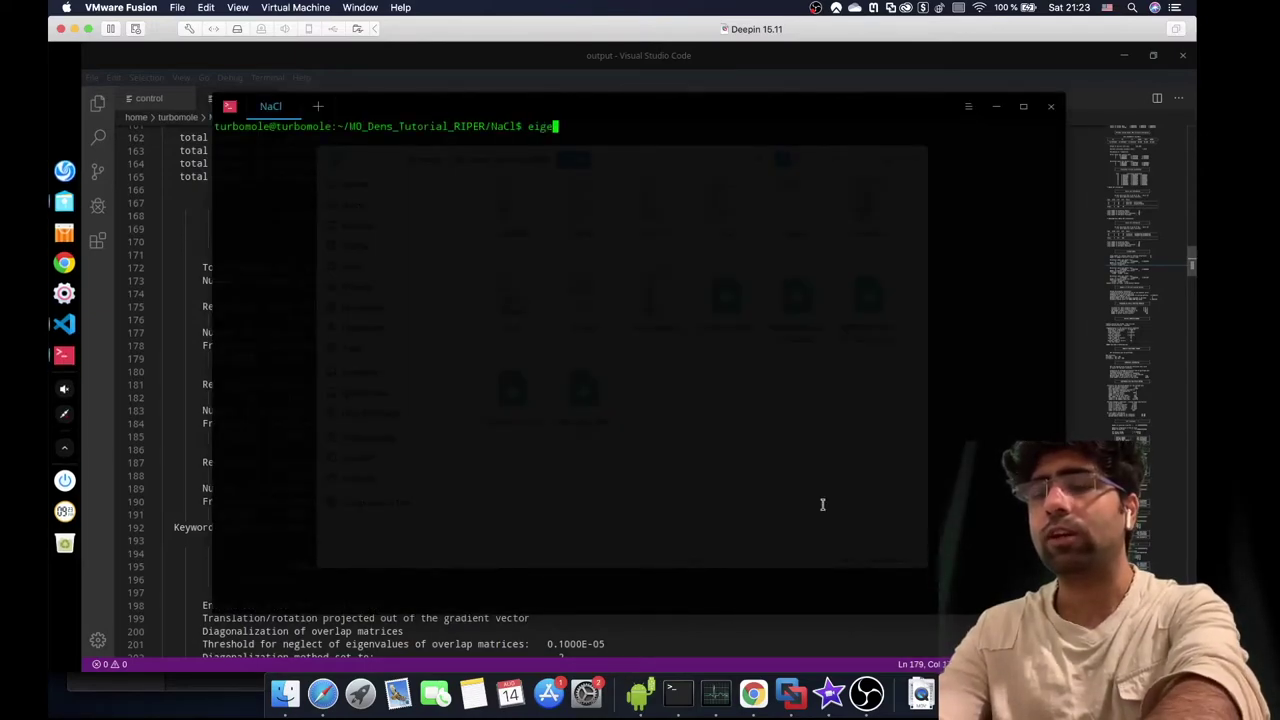
{"action": "key", "text": "Return"}
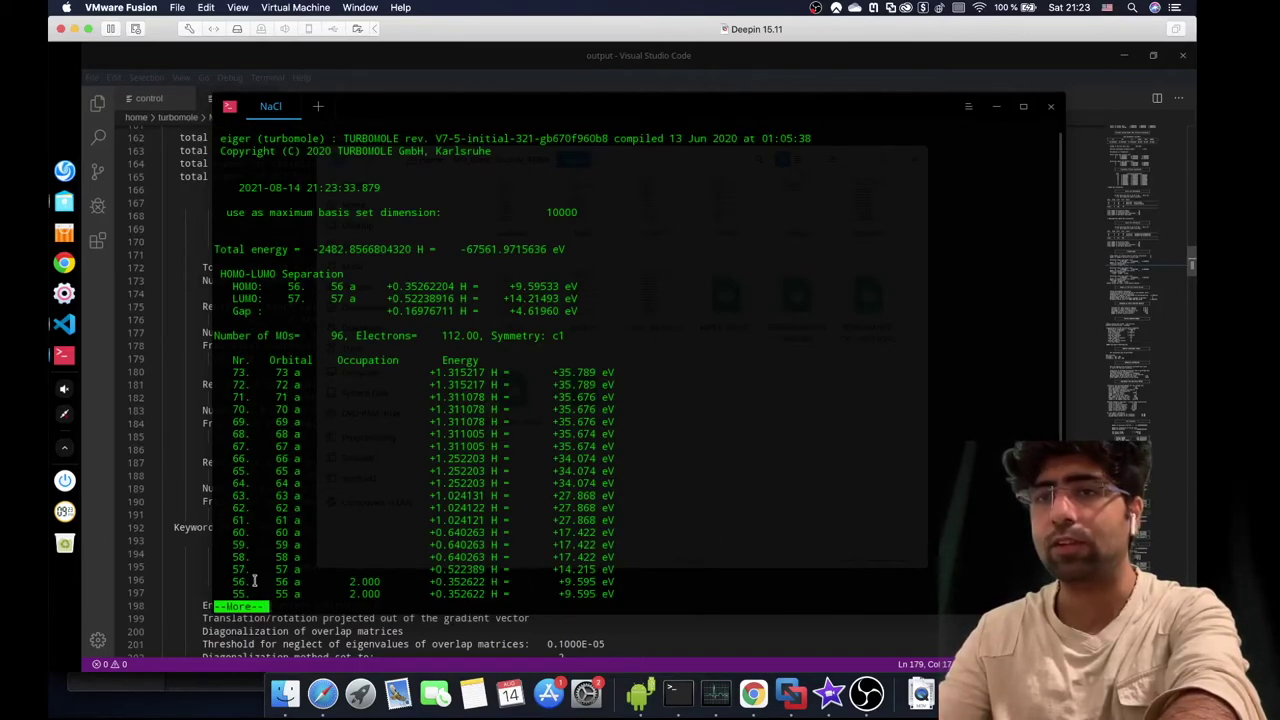
{"action": "left_click_drag", "start_coordinate": [258, 581], "coordinate": [418, 583]}
{"action": "key", "text": "q"}
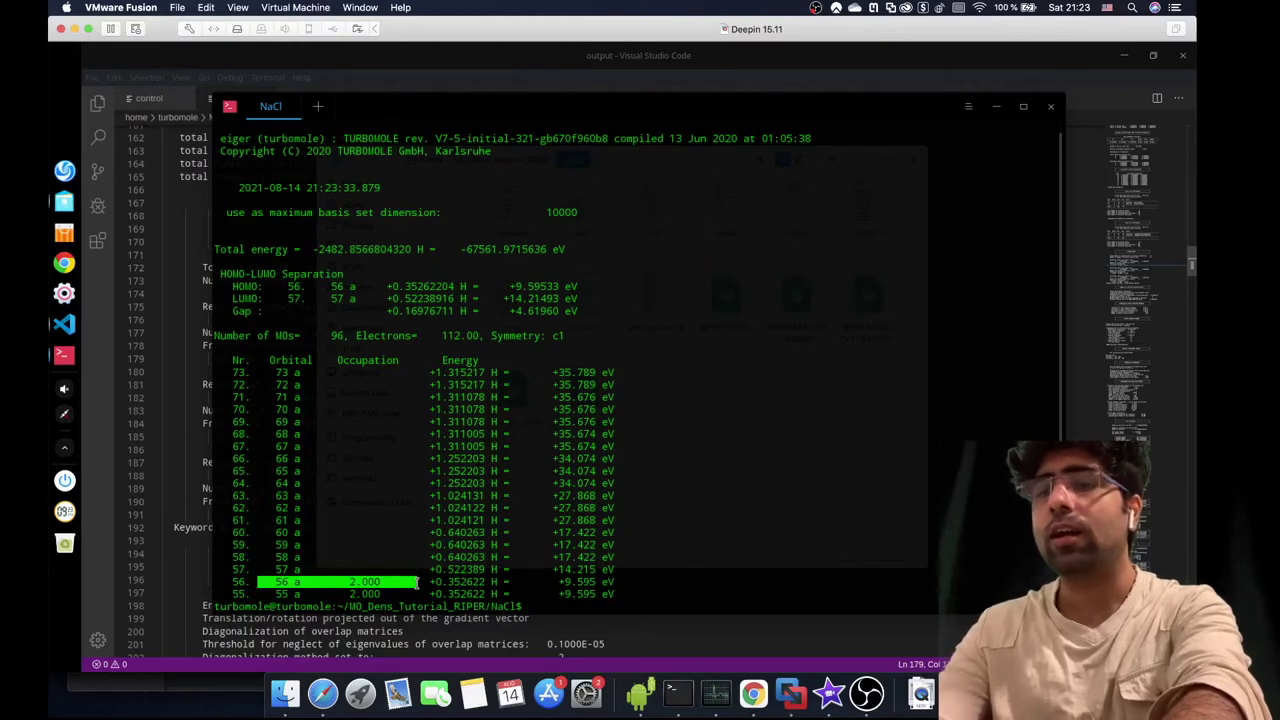
- Add the lines "$pointvalper fmt=cub" and "orbs 1" below $rij in the NaCl control file
{"action": "key", "text": "alt+Tab"}
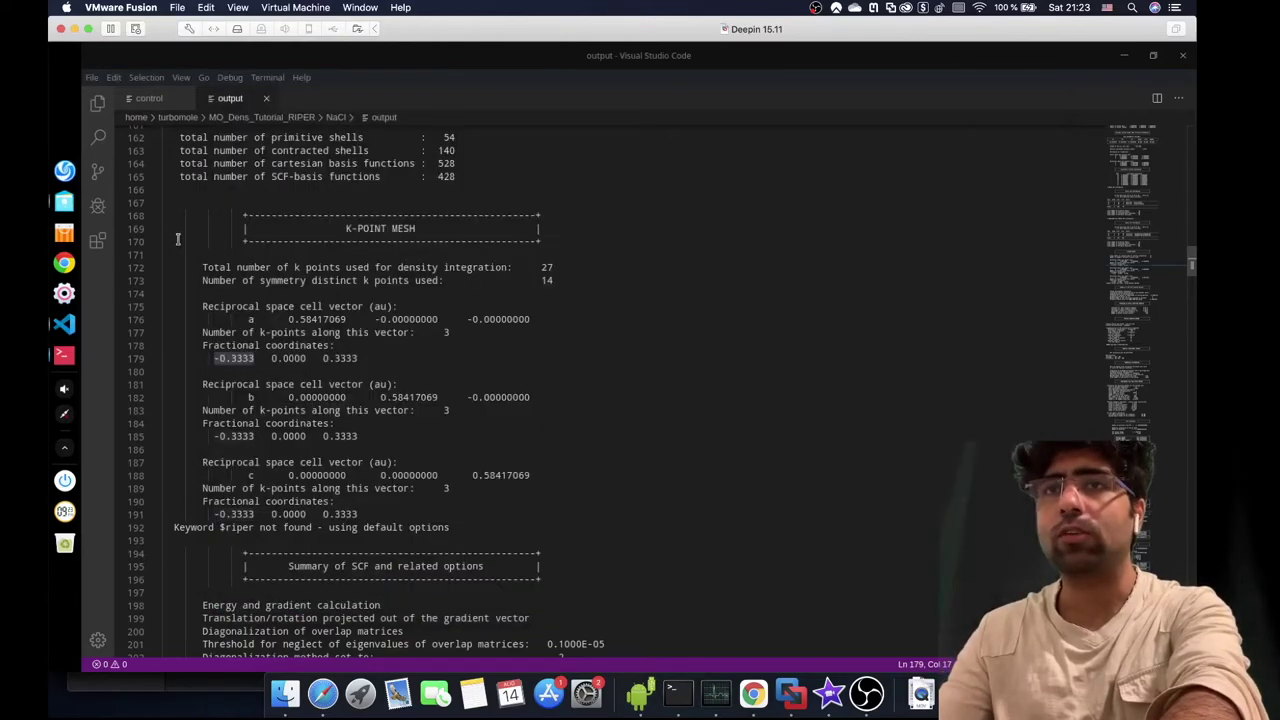
{"action": "left_click", "coordinate": [145, 98]}
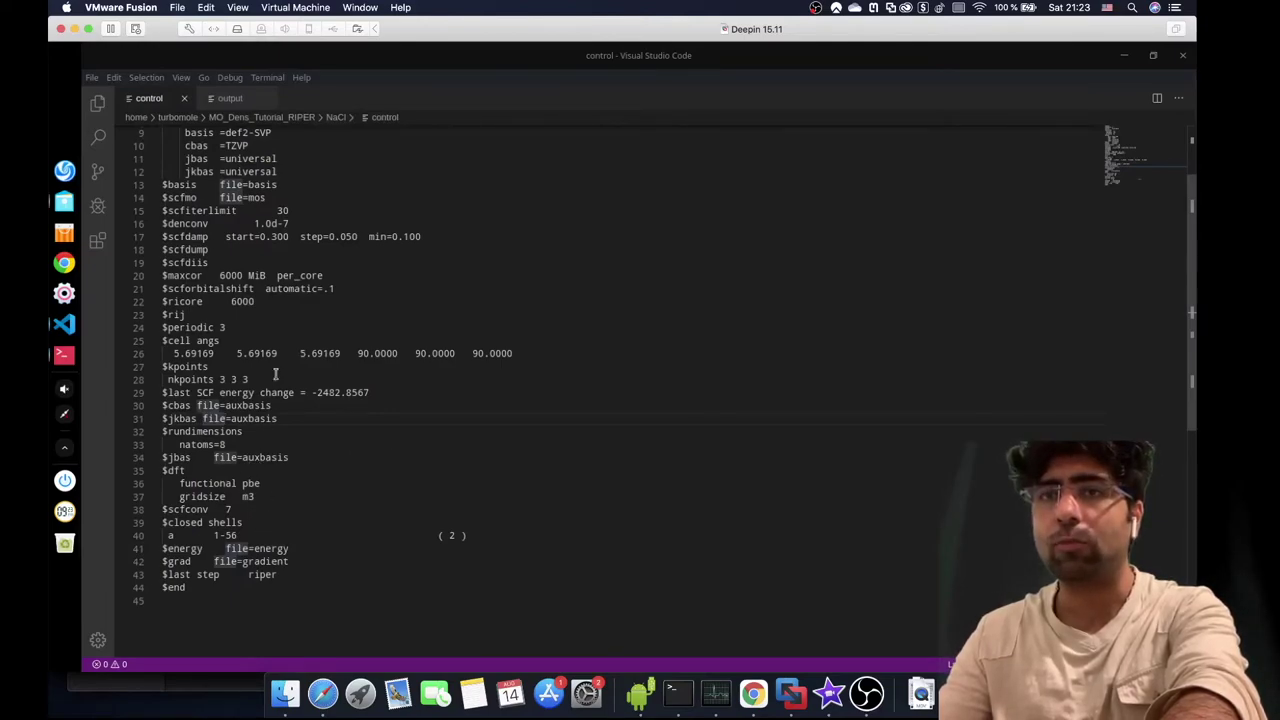
{"action": "left_click", "coordinate": [222, 315]}
{"action": "key", "text": "Return"}
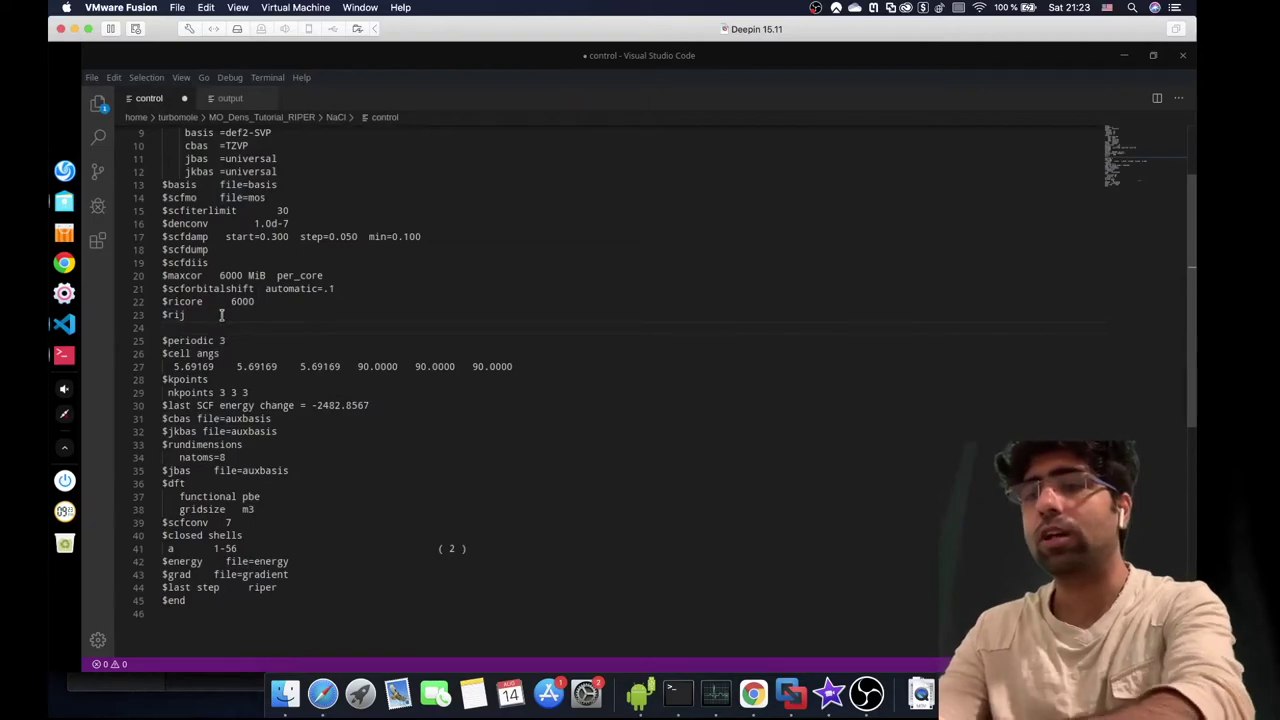
{"action": "type", "text": "$pointval"}
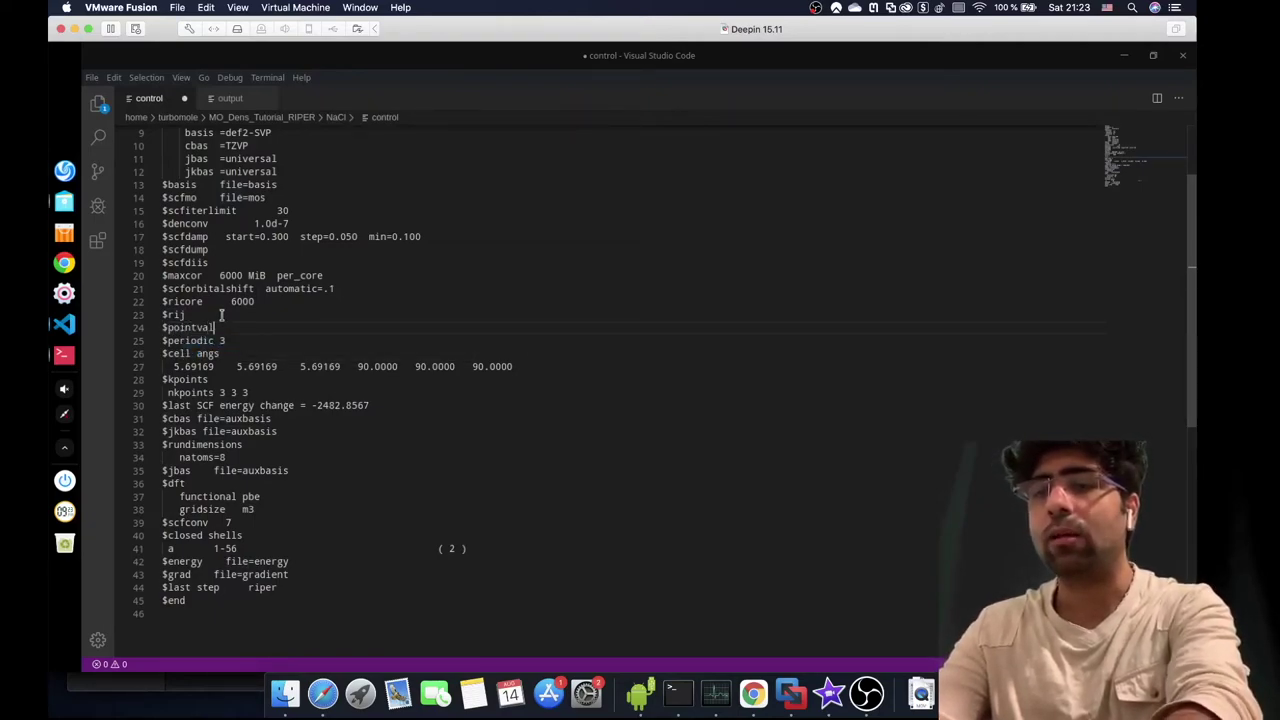
{"action": "type", "text": "per fmt"}
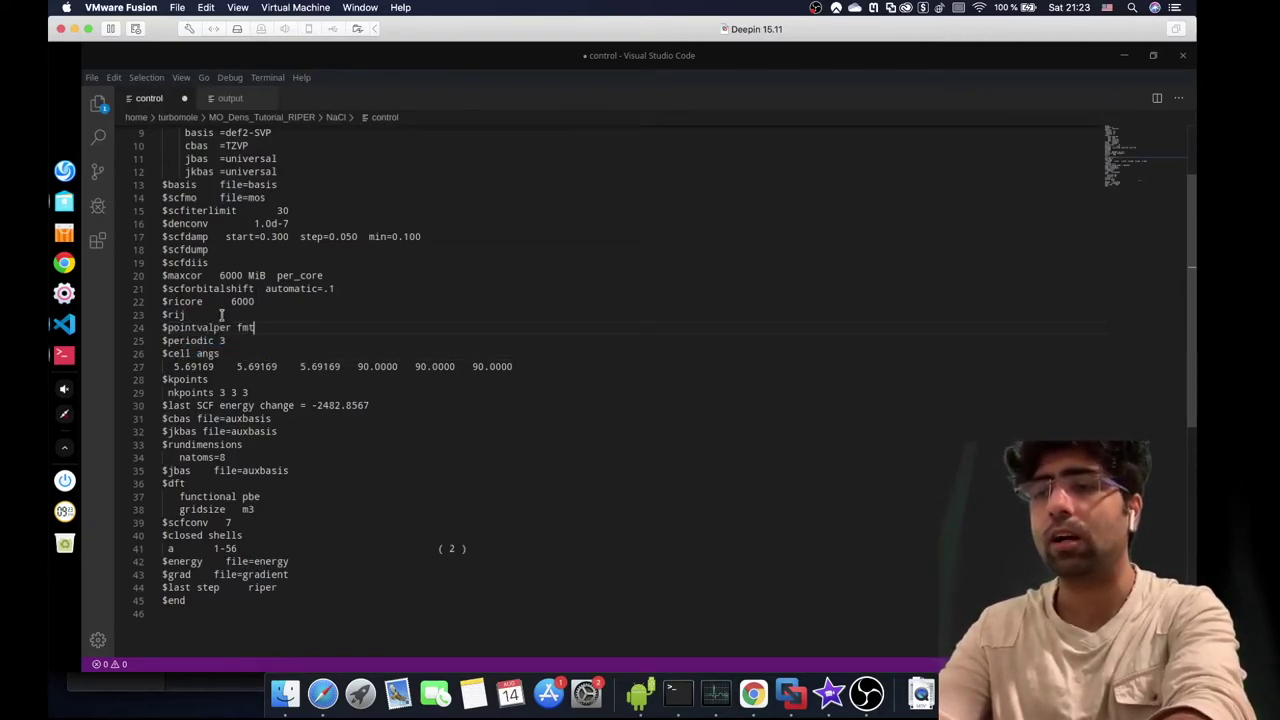
{"action": "type", "text": "=cub"}
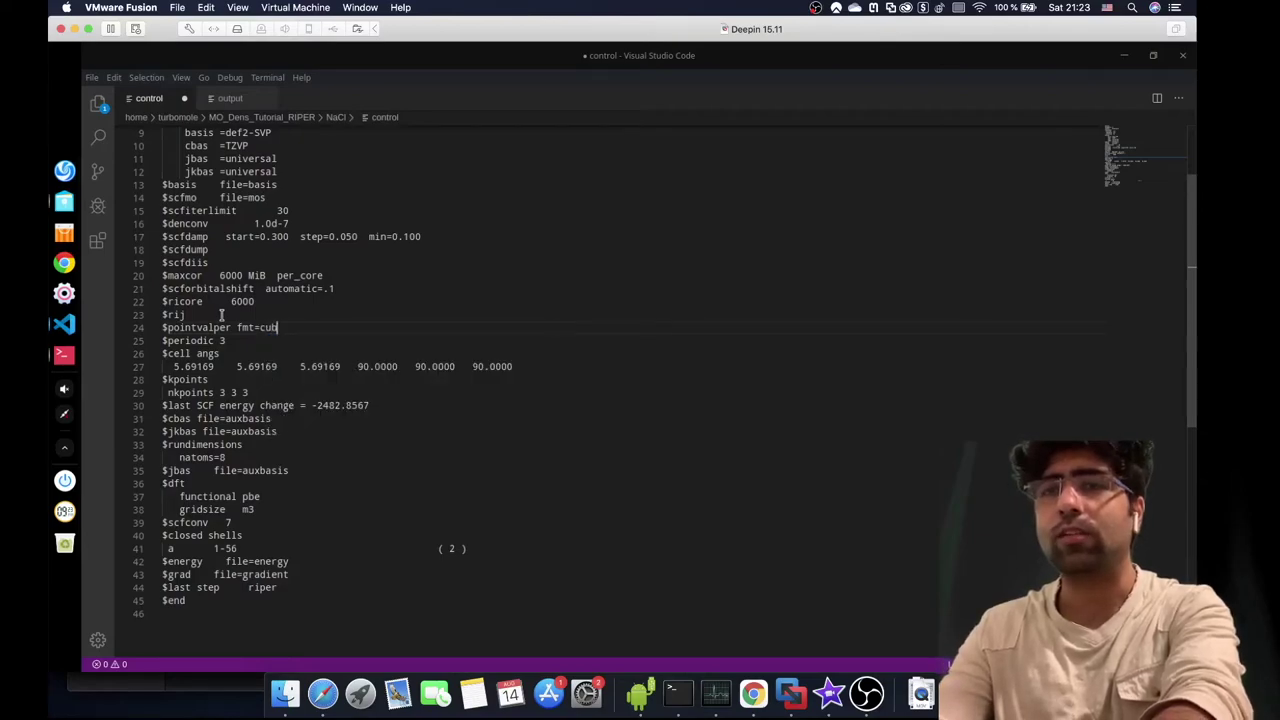
{"action": "key", "text": "Return"}
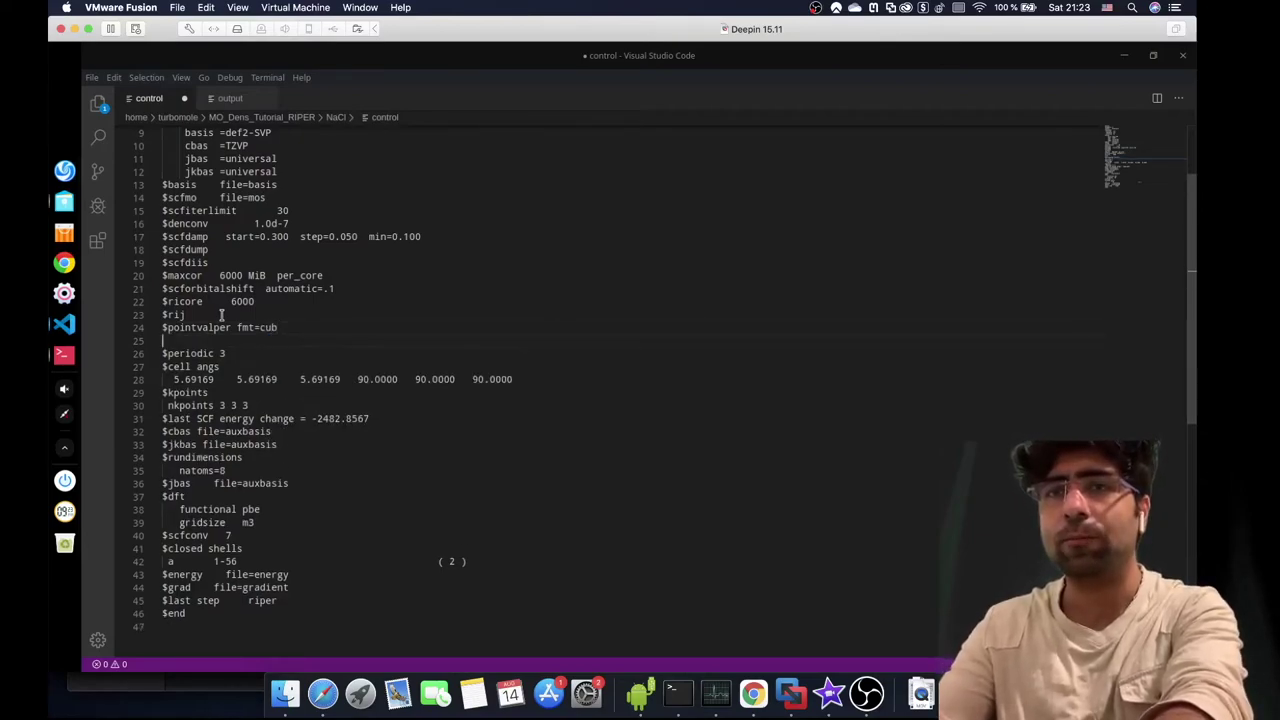
{"action": "type", "text": "orbs 1"}
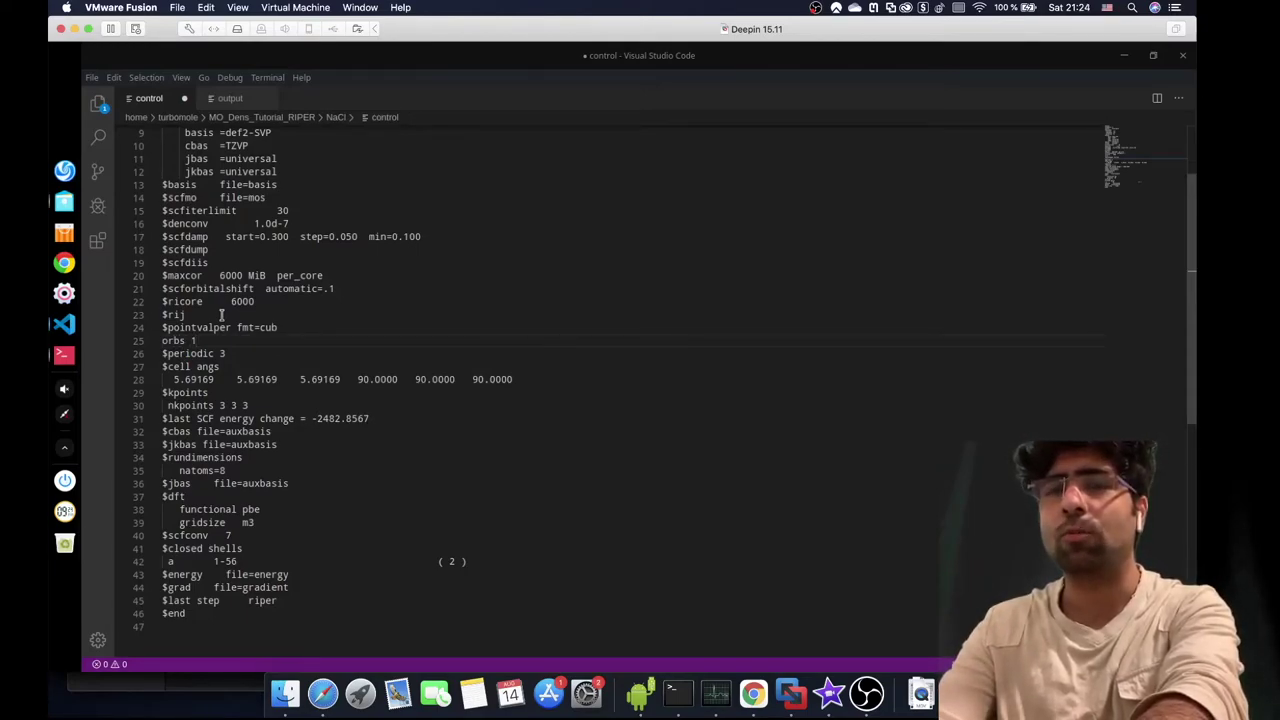
{"action": "key", "text": "Return"}
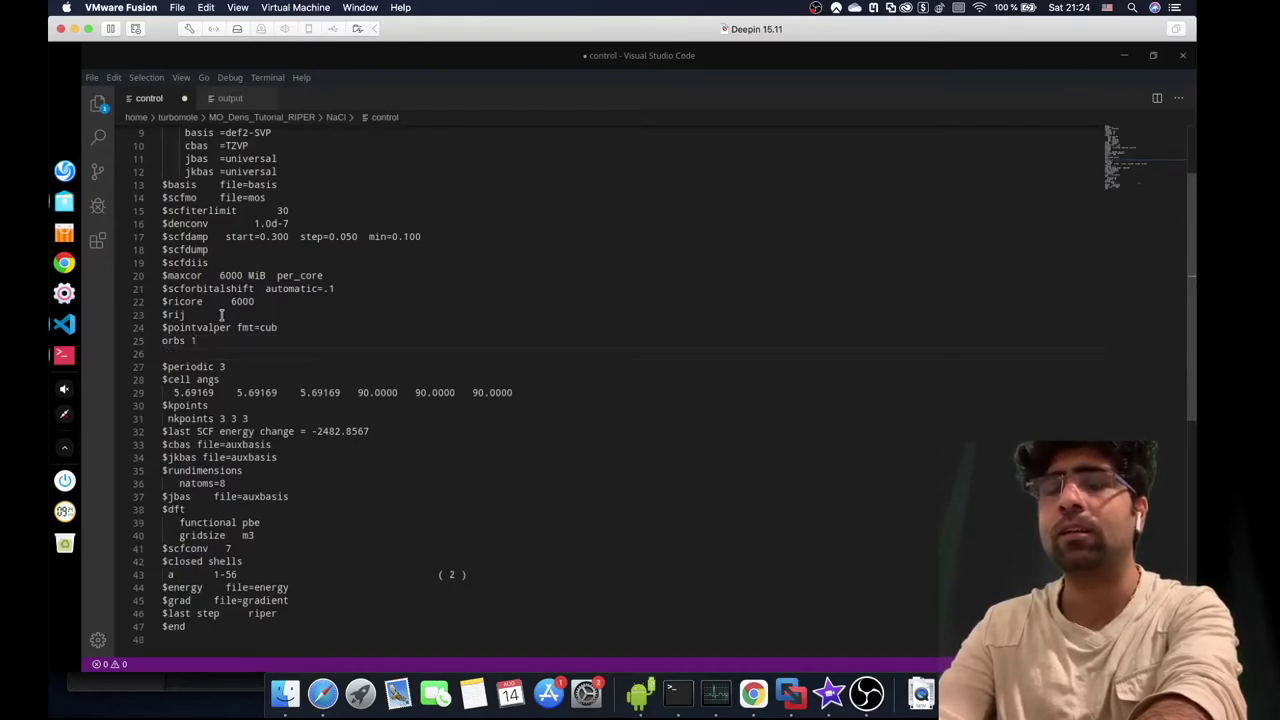
- Enter "k 2 2 2" on the line below orbs 1, checking the zero fractional coordinate in the output's k-point mesh
{"action": "type", "text": "k"}
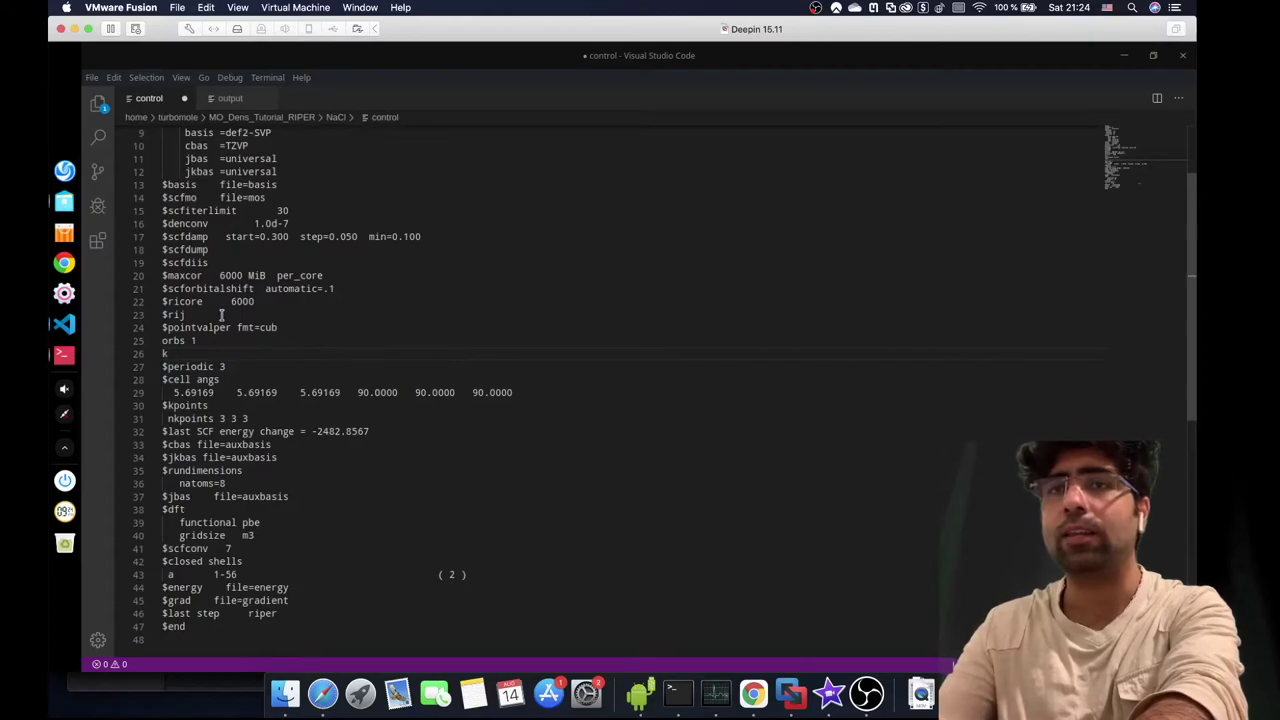
{"action": "left_click", "coordinate": [66, 323]}
{"action": "left_click", "coordinate": [65, 323]}
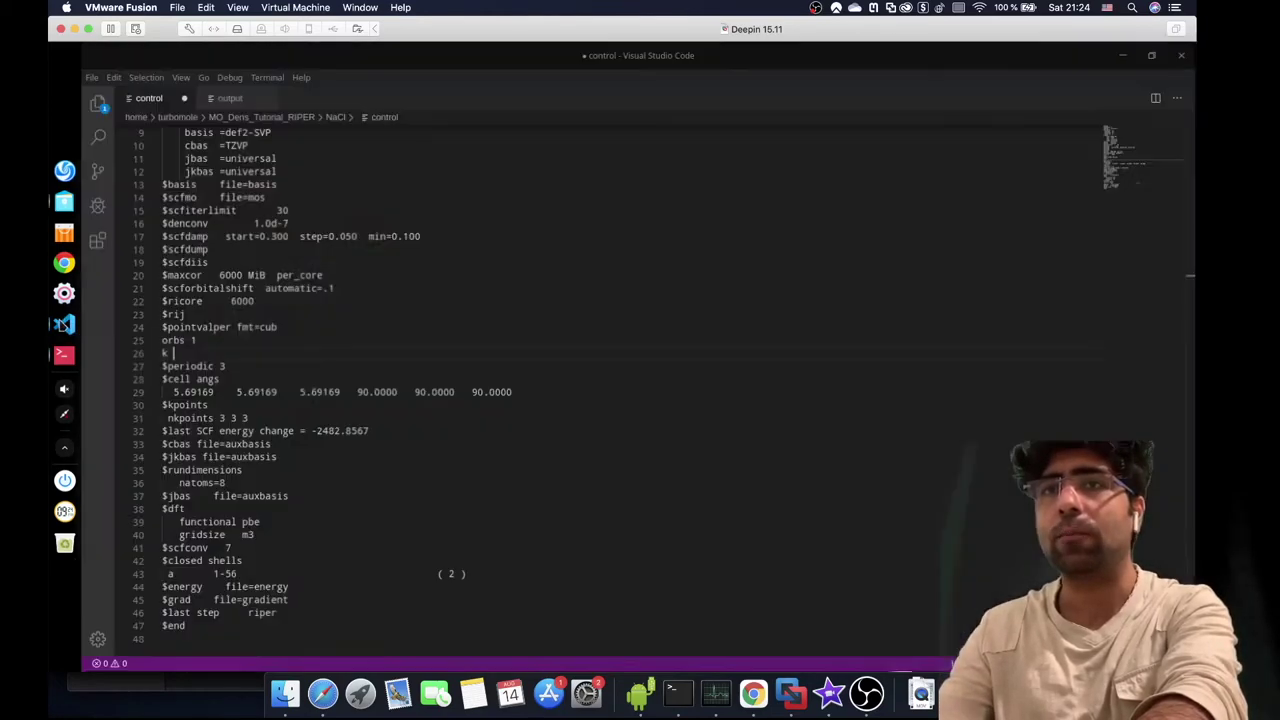
{"action": "left_click", "coordinate": [230, 98]}
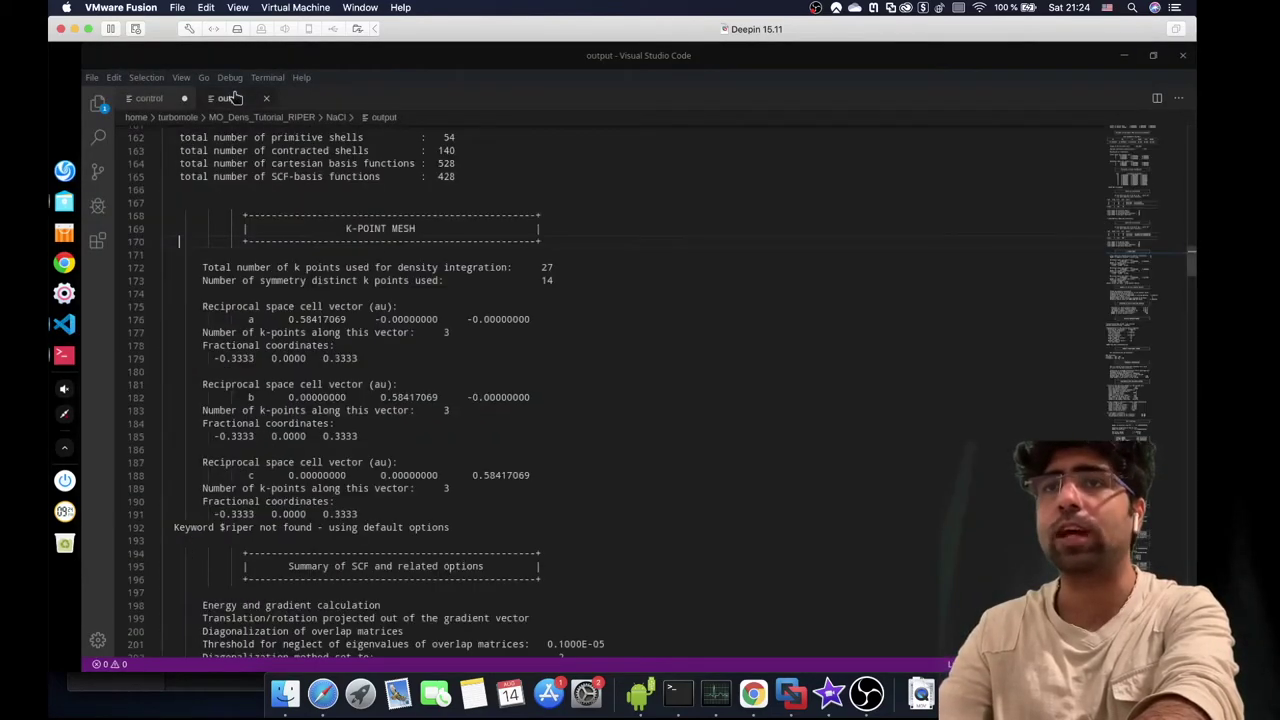
{"action": "double_click", "coordinate": [300, 358]}
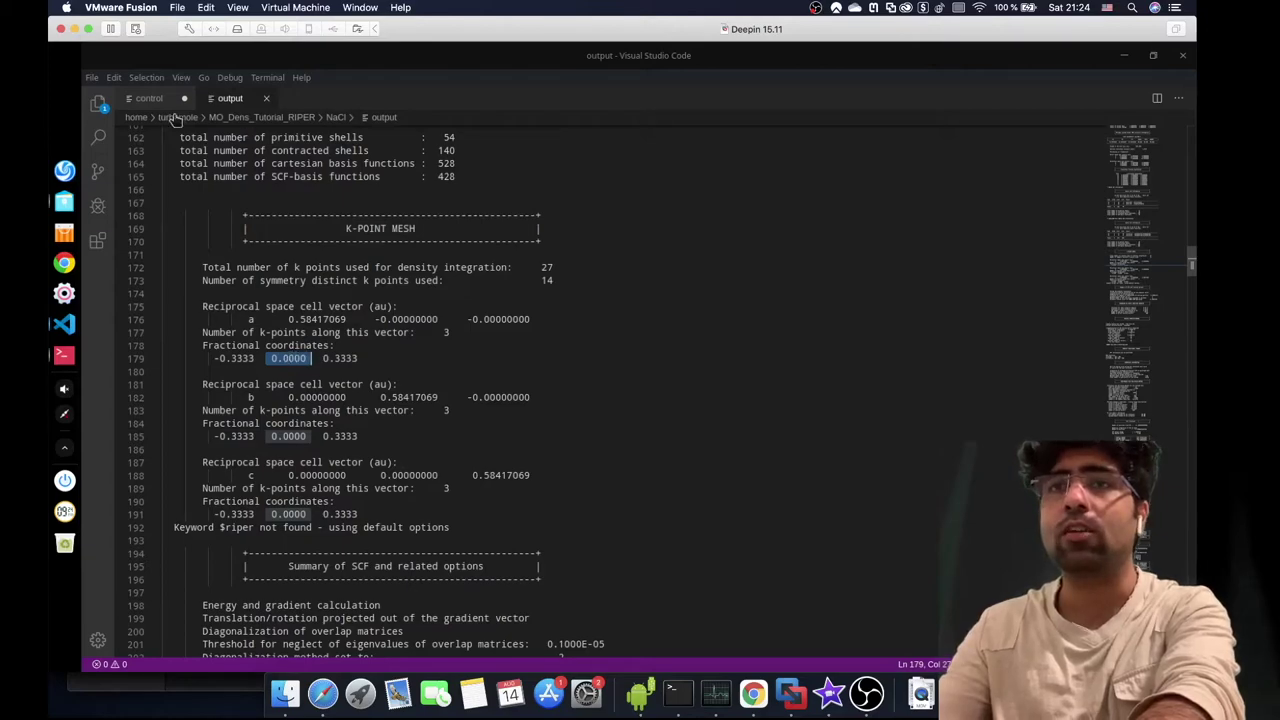
{"action": "left_click", "coordinate": [148, 98]}
{"action": "type", "text": "2 2 2"}
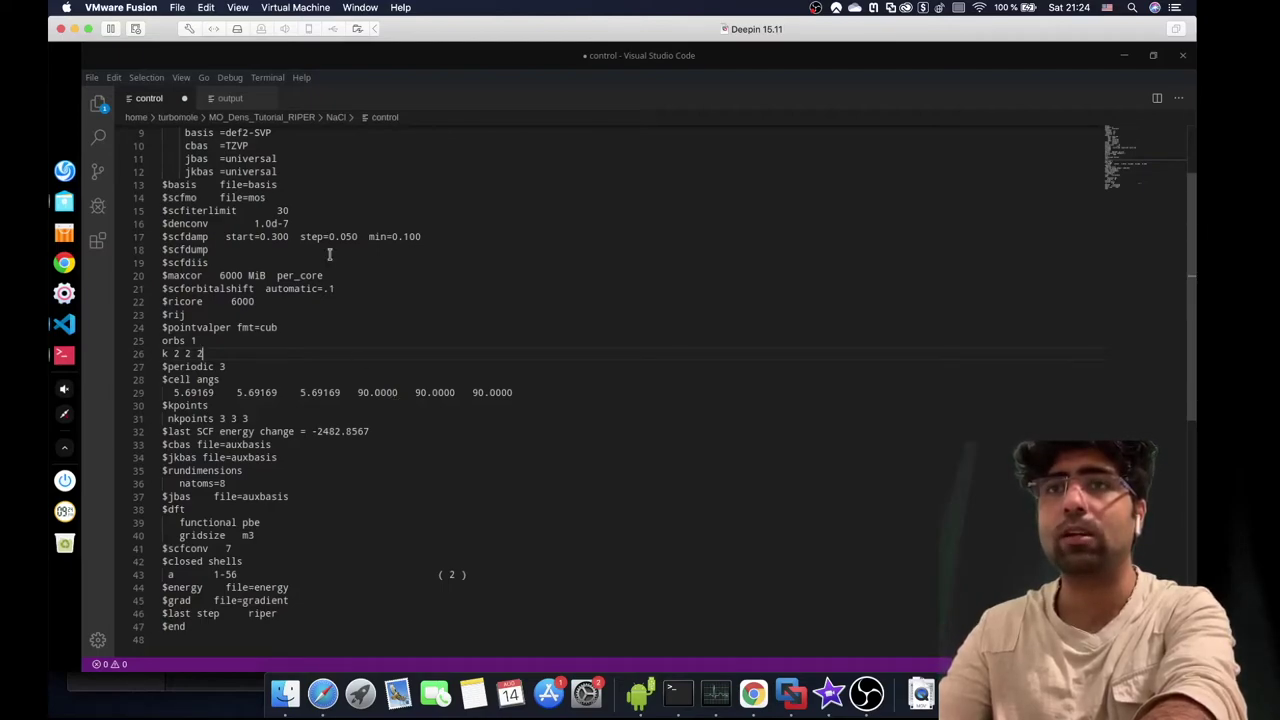
- Recheck the k-point mesh in the output and extend the k 2 2 2 line in the control file with "a 56"
{"action": "left_click", "coordinate": [230, 98]}
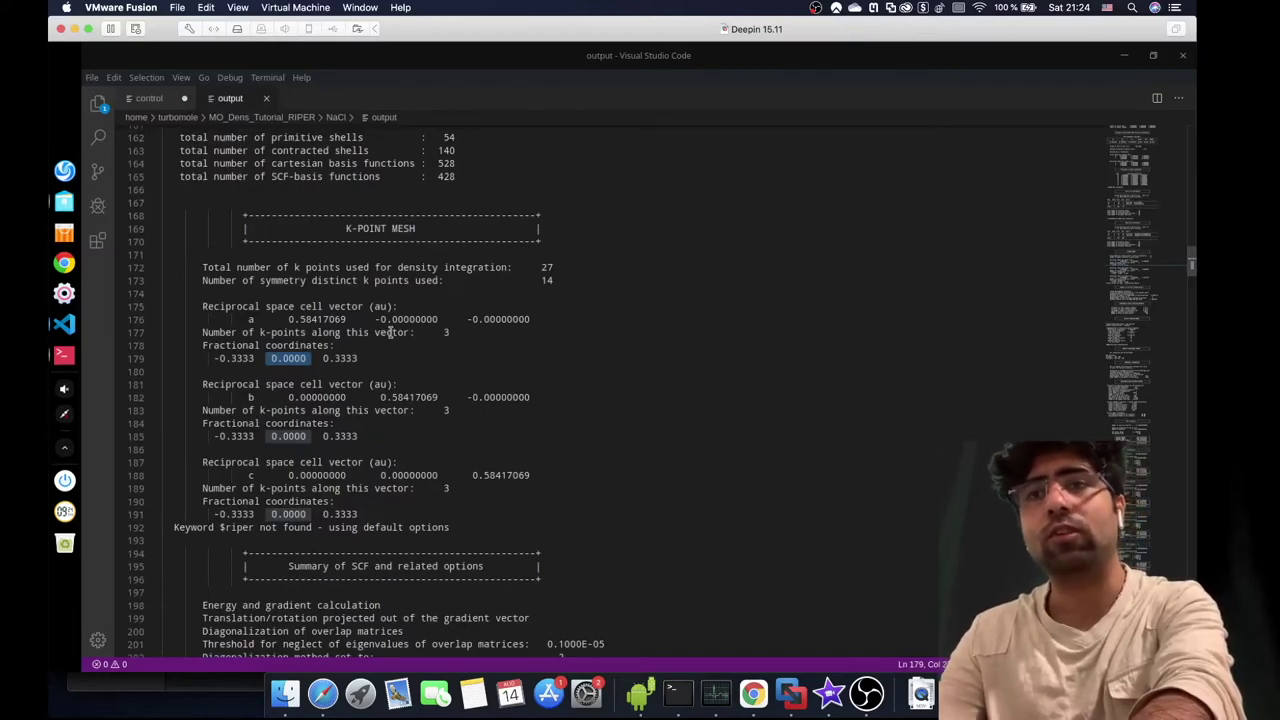
{"action": "left_click", "coordinate": [148, 99]}
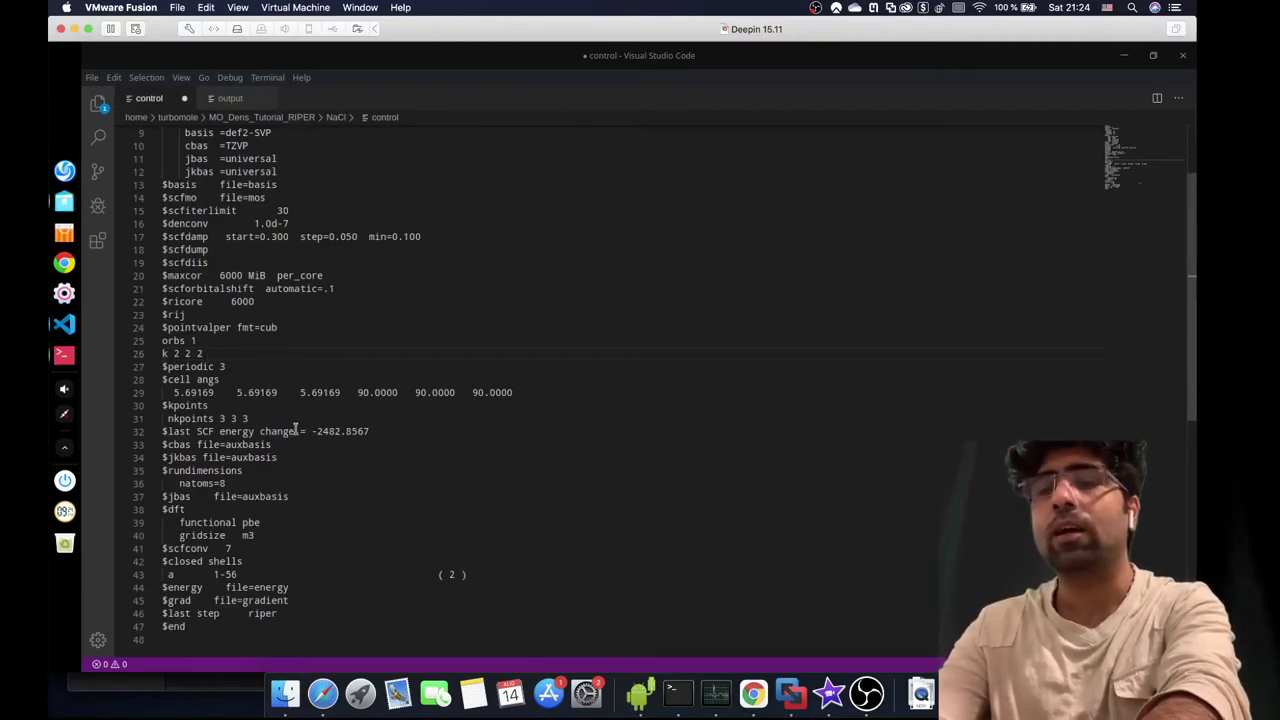
{"action": "type", "text": "a "}
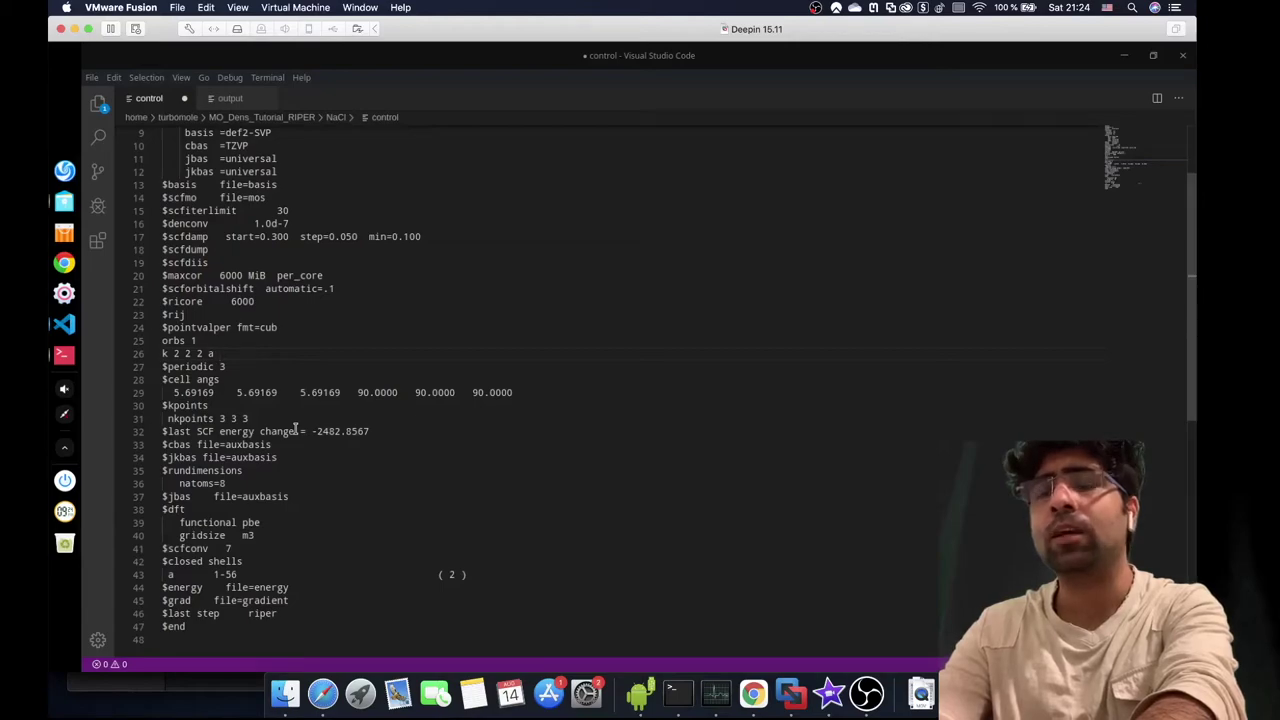
{"action": "type", "text": "50"}
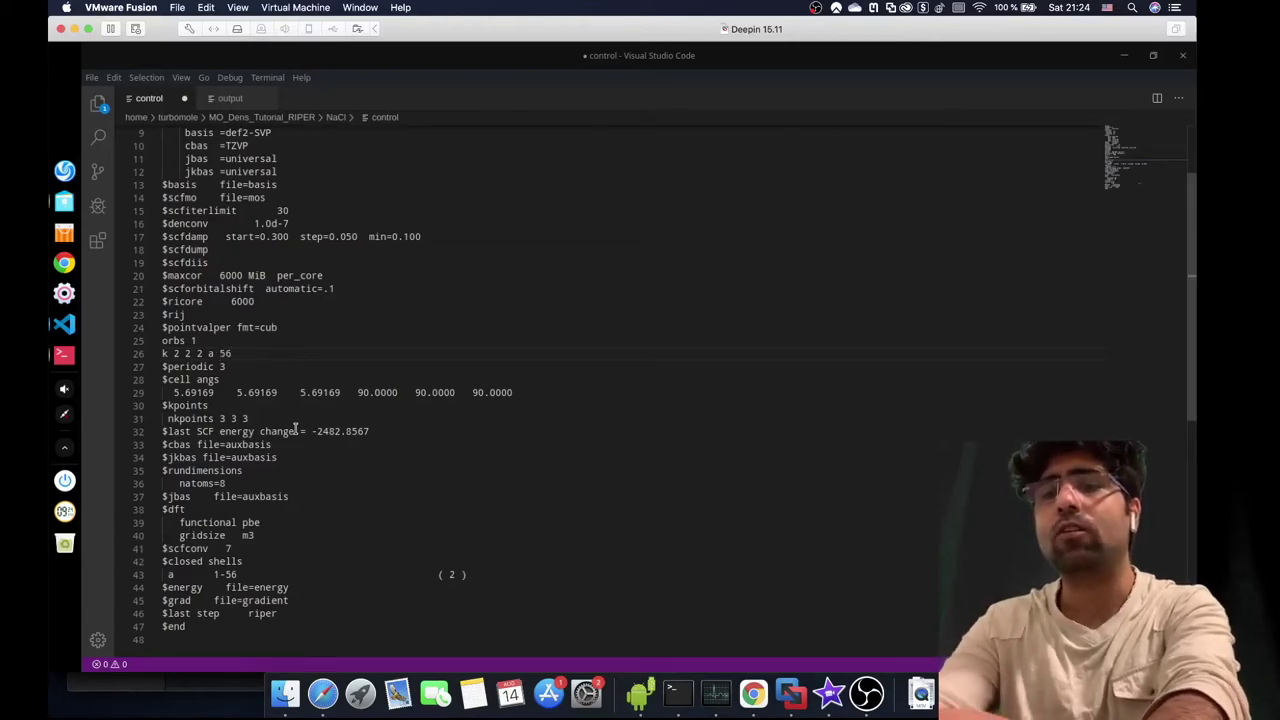
- Save the control file and clear the terminal opened in the NaCl folder
{"action": "key", "text": "ctrl+s"}
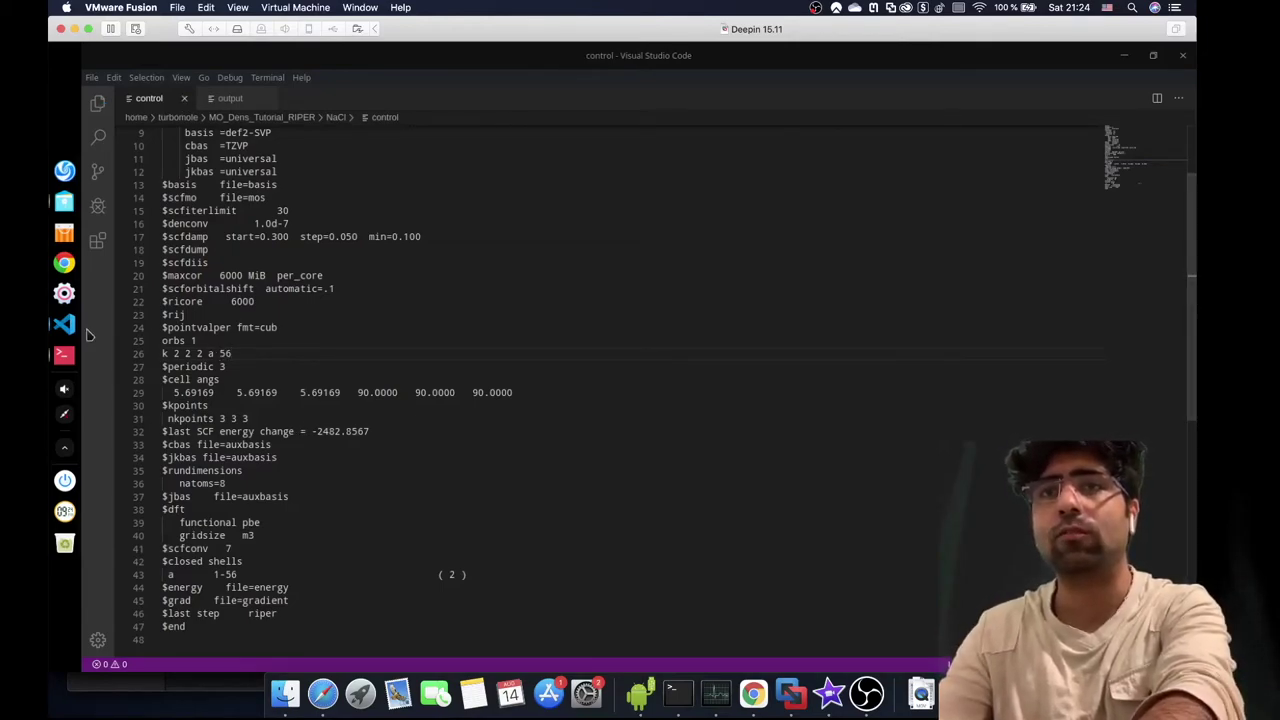
{"action": "key", "text": "alt+Tab"}
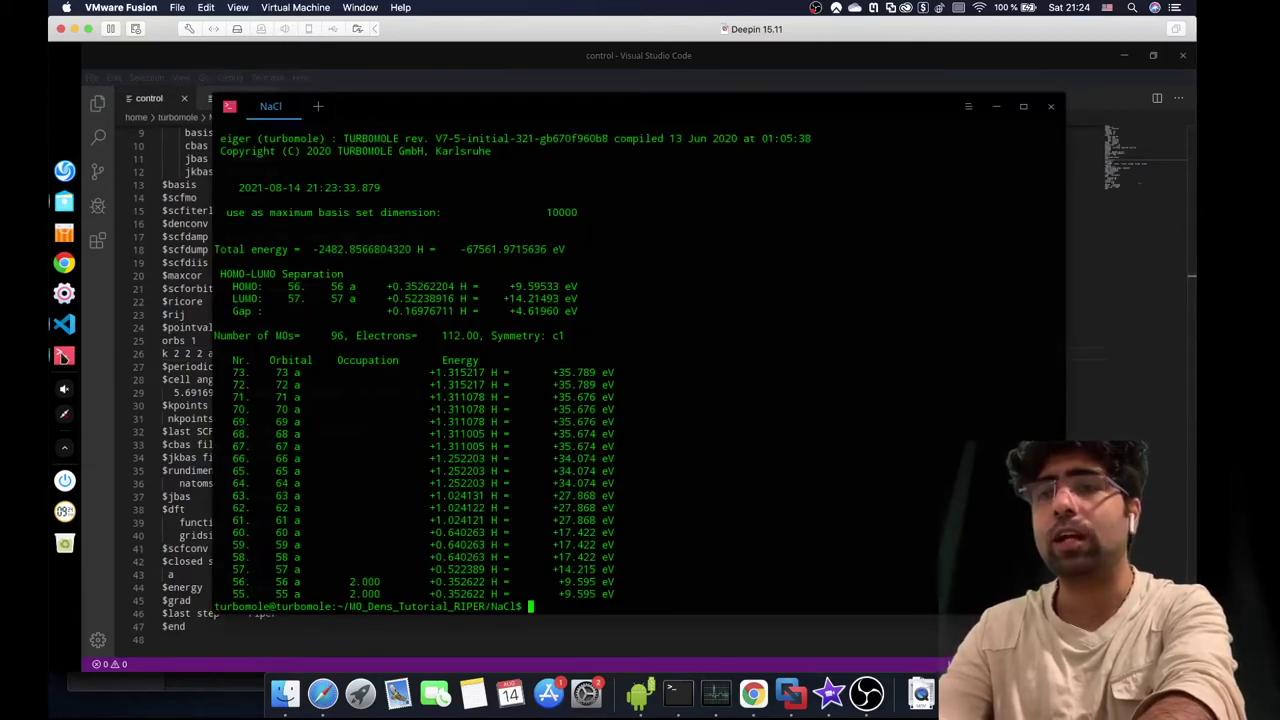
{"action": "type", "text": "clear"}
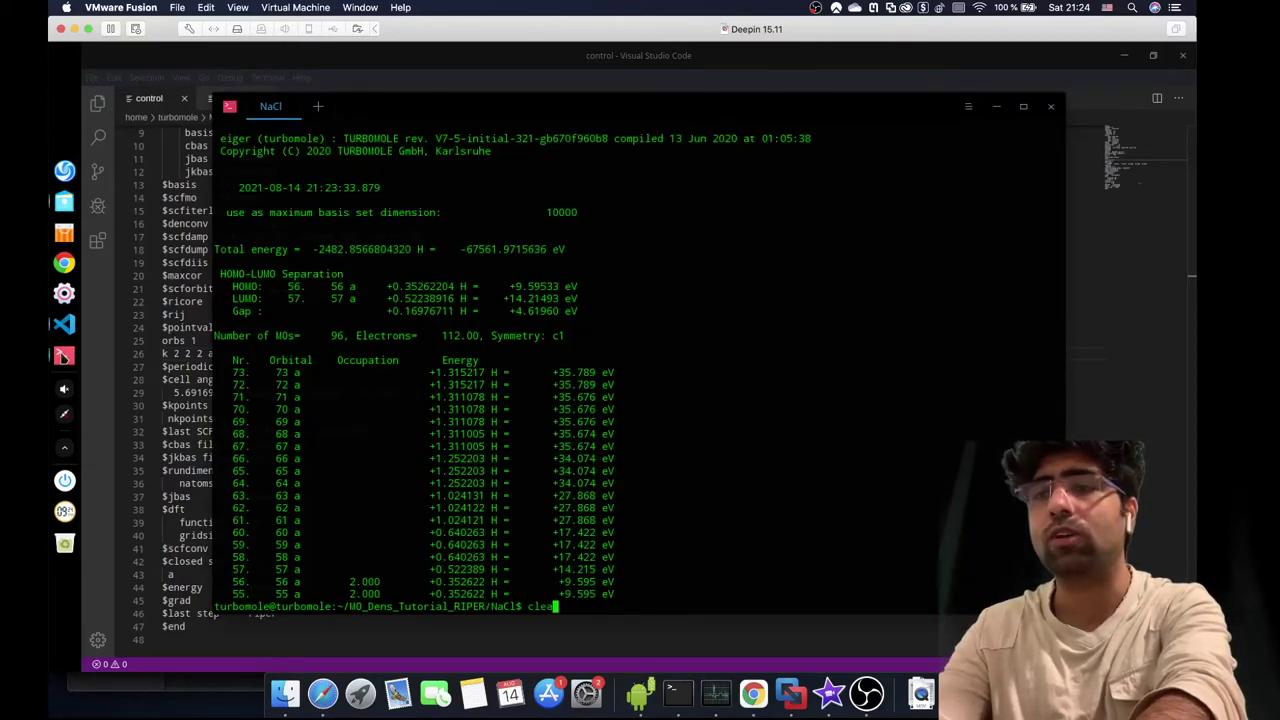
{"action": "key", "text": "Return"}
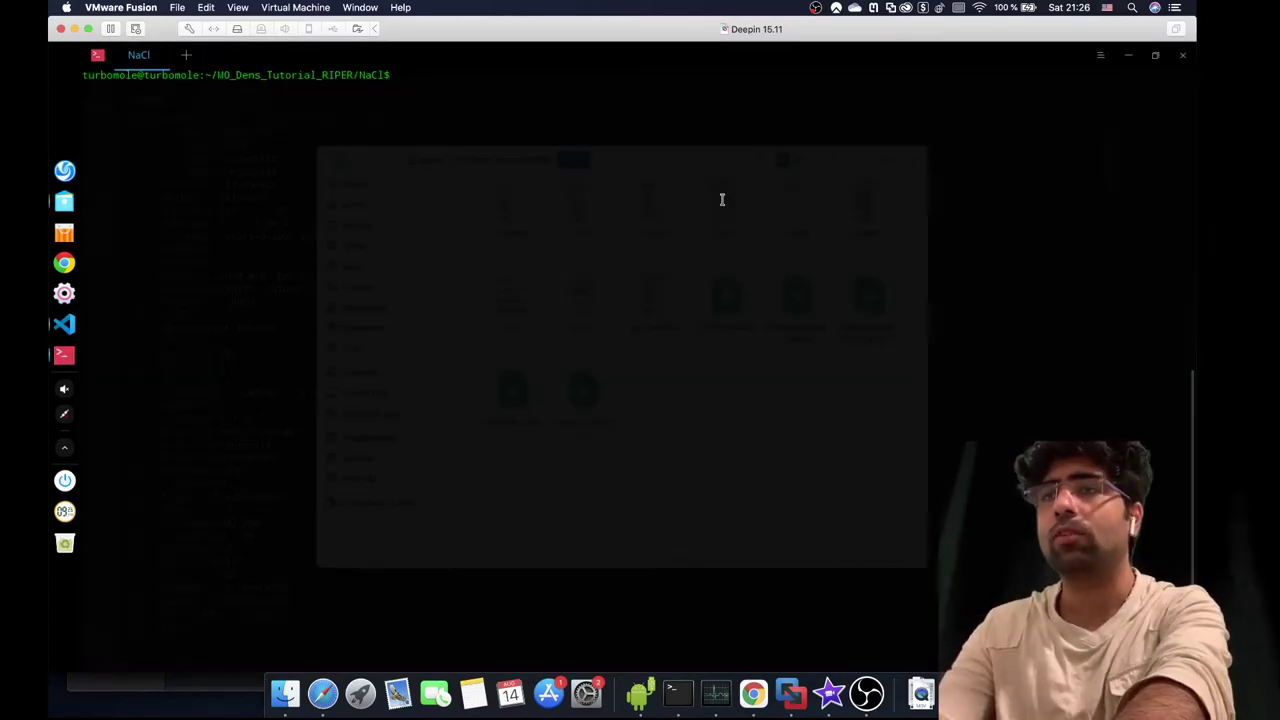
- Run /home/turbomole/Programming/final/turbomole/bin/em64t-unknown-linux-gnu_smp/riper_smp with the -proper option in the NaCl folder, redirecting its output to output_MO
{"action": "right_click", "coordinate": [722, 200]}
{"action": "left_click", "coordinate": [740, 211]}
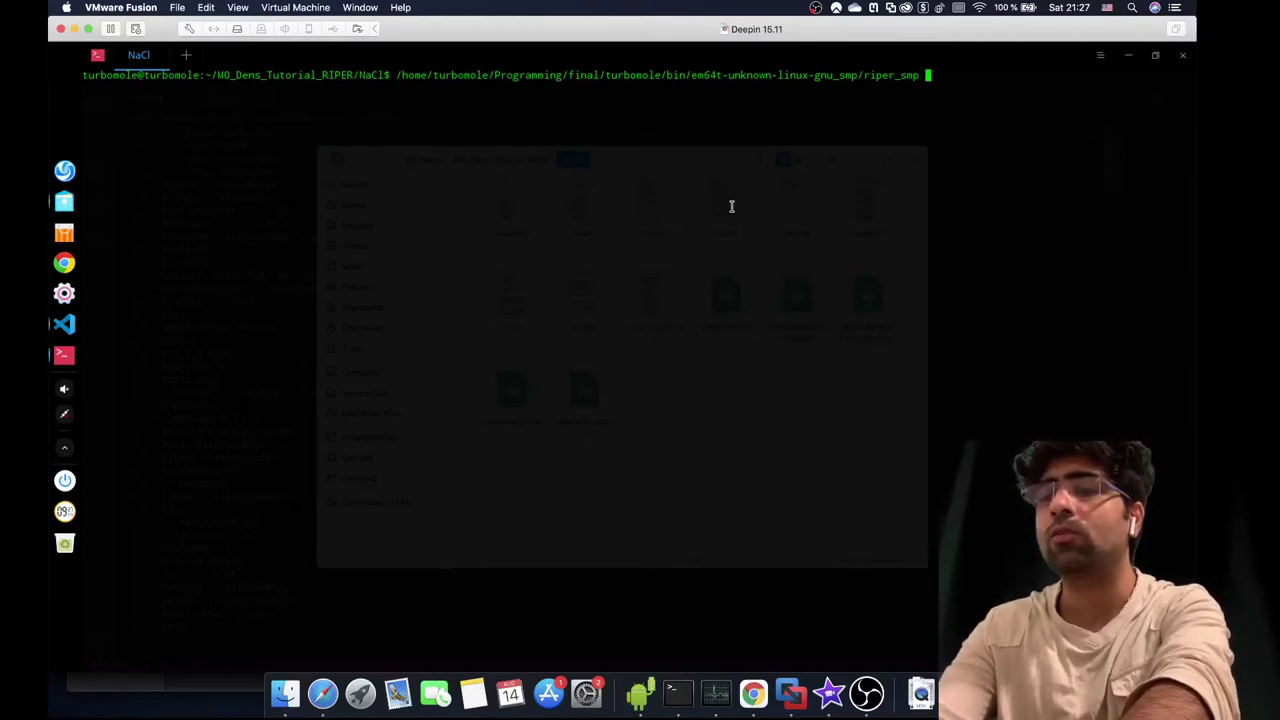
{"action": "type", "text": "-prope"}
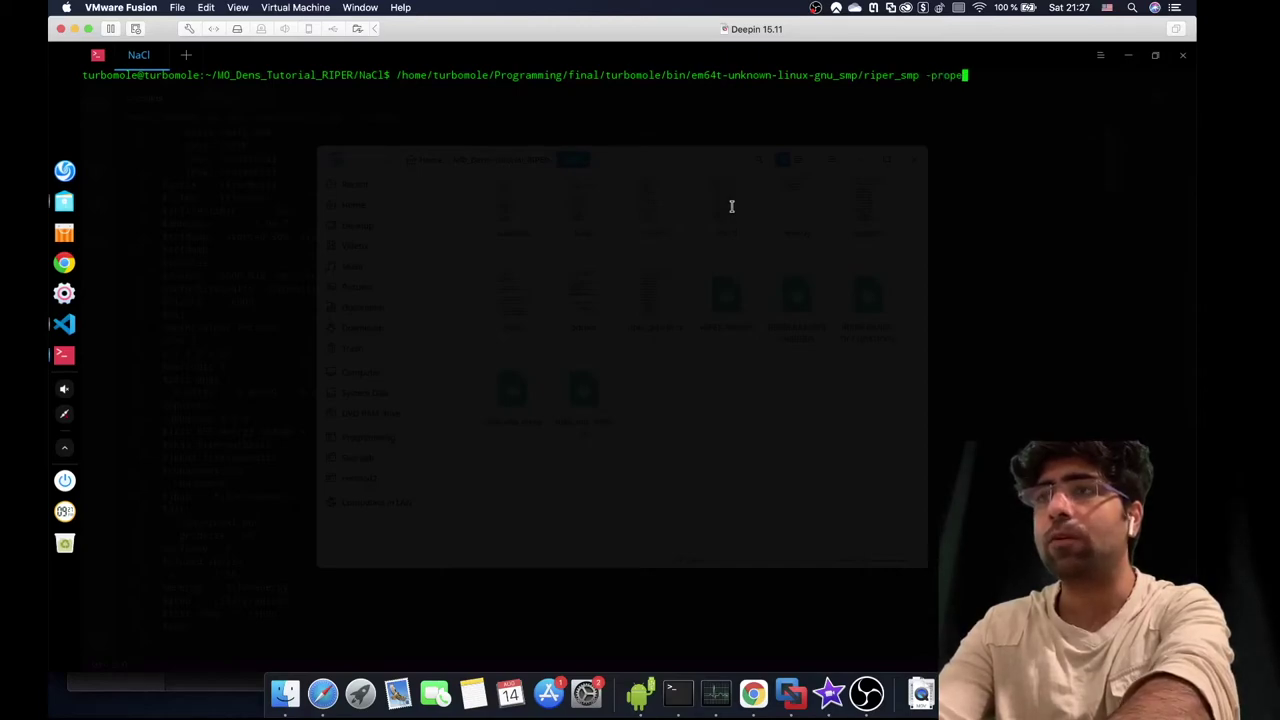
{"action": "type", "text": "r > outpu"}
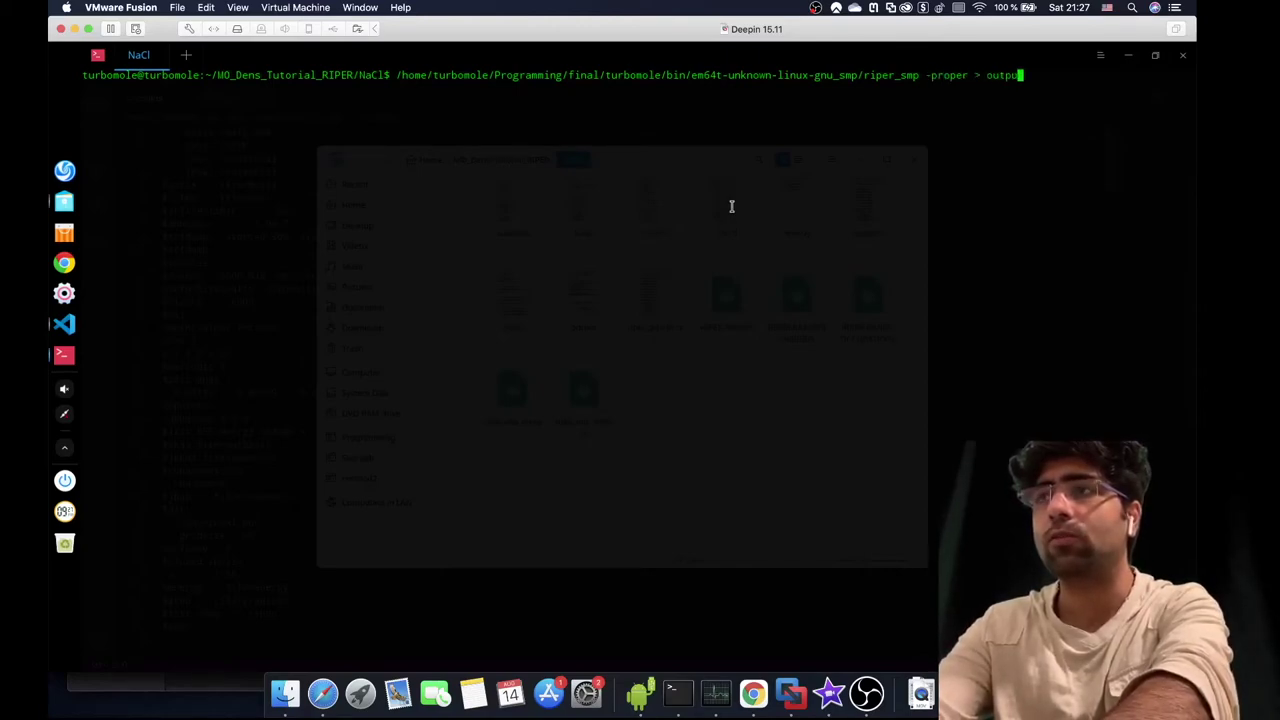
{"action": "type", "text": "t_MO"}
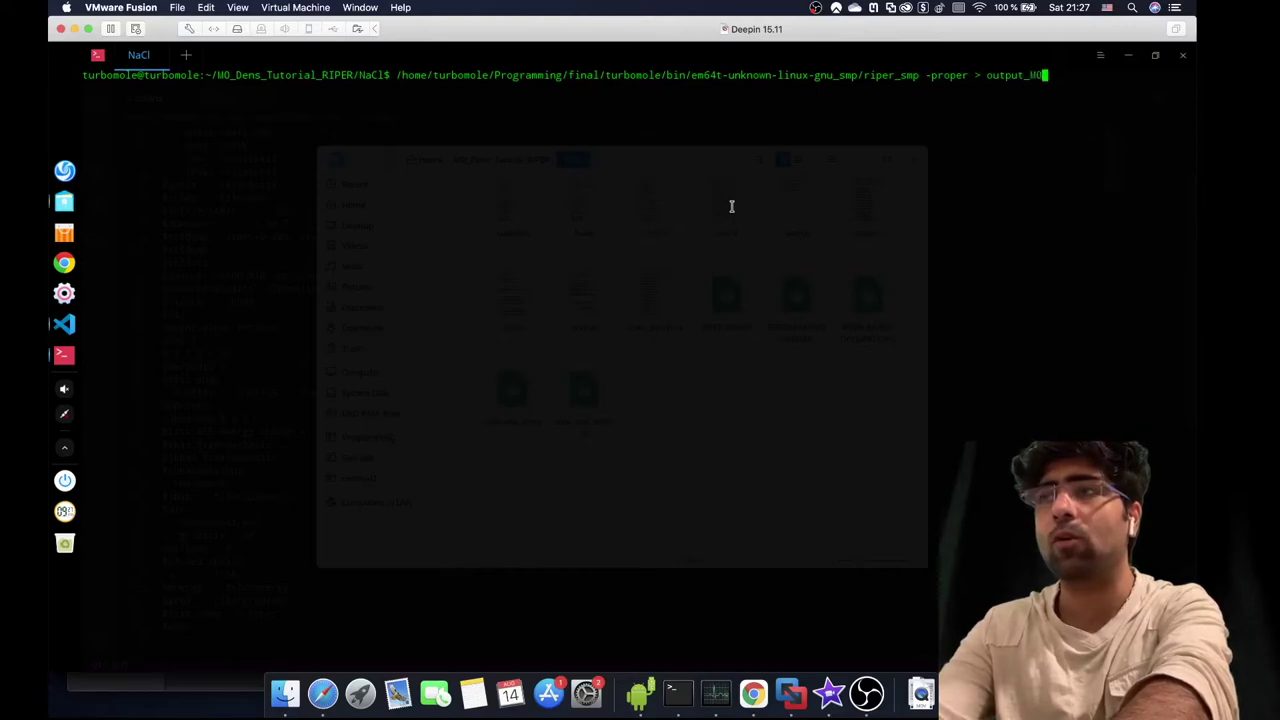
{"action": "key", "text": "Return"}
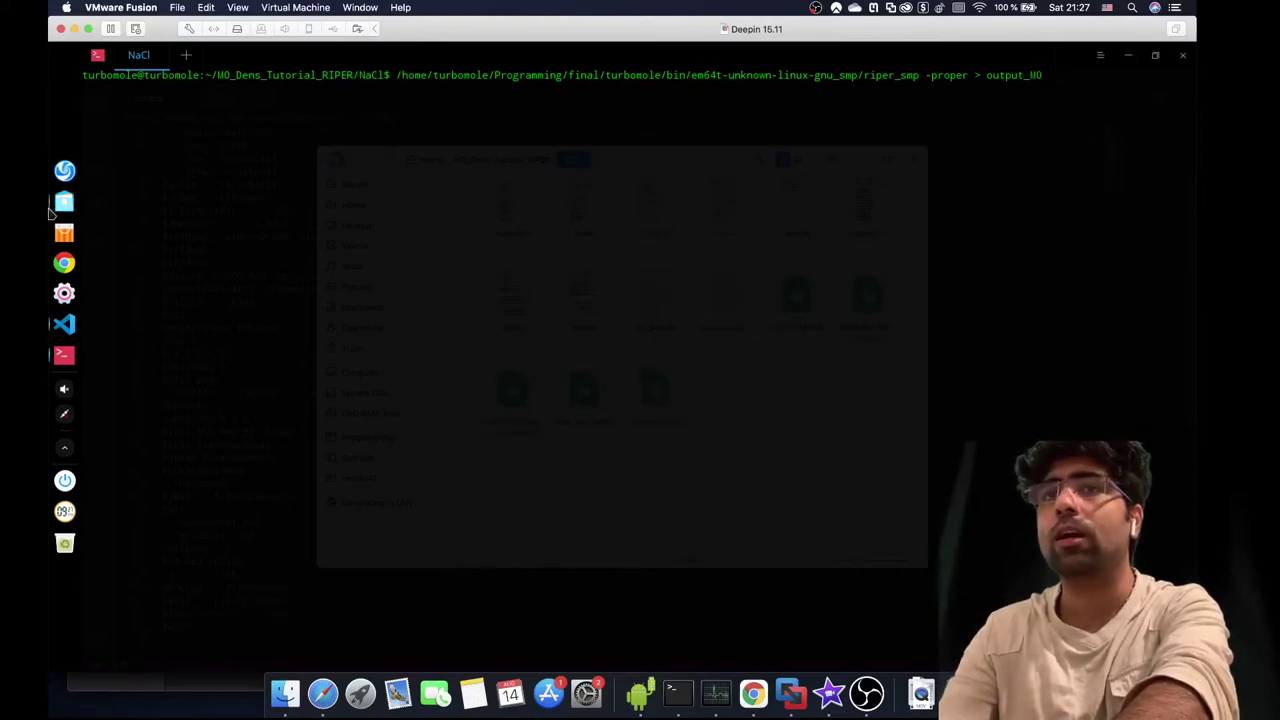
- Open output_MO from the NaCl folder and find its "Calculation of quantities on grid" section
{"action": "key", "text": "Right"}
{"action": "key", "text": "Right"}
{"action": "key", "text": "Down"}
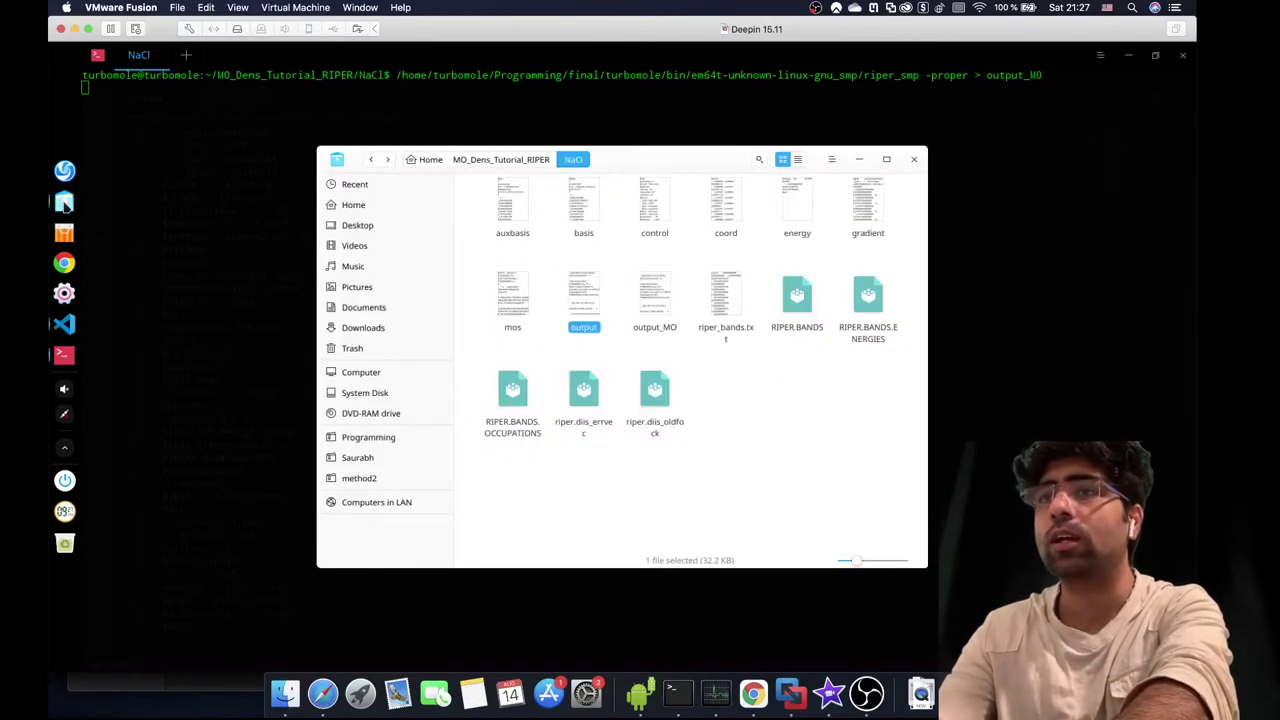
{"action": "key", "text": "Right"}
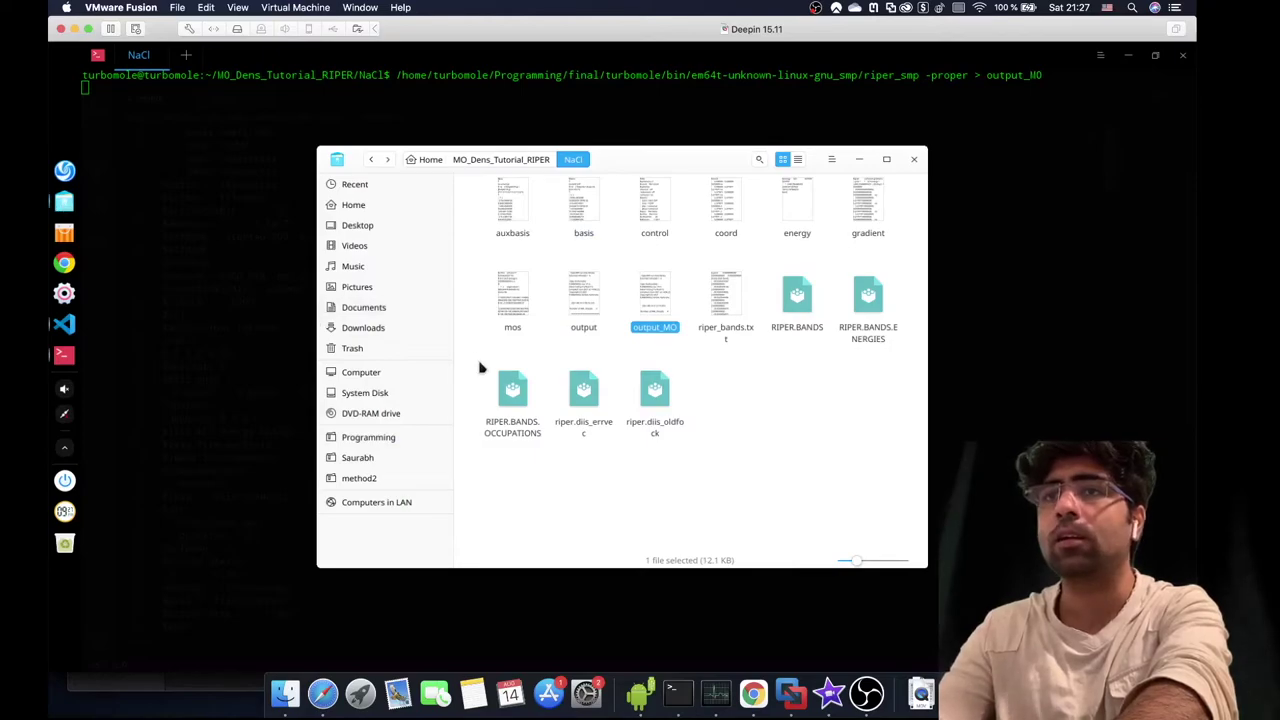
{"action": "key", "text": "Return"}
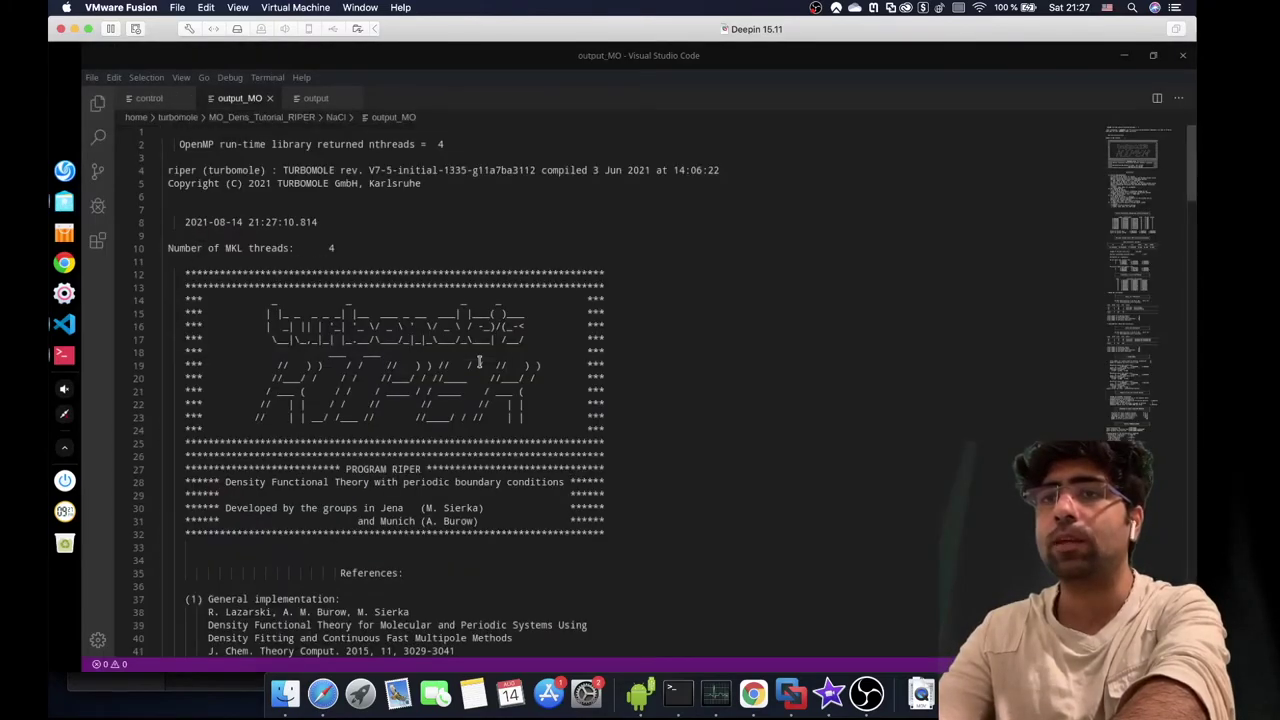
{"action": "scroll", "coordinate": [479, 361], "scroll_direction": "down", "scroll_amount": 15}
{"action": "scroll", "coordinate": [479, 361], "scroll_direction": "down", "scroll_amount": 20}
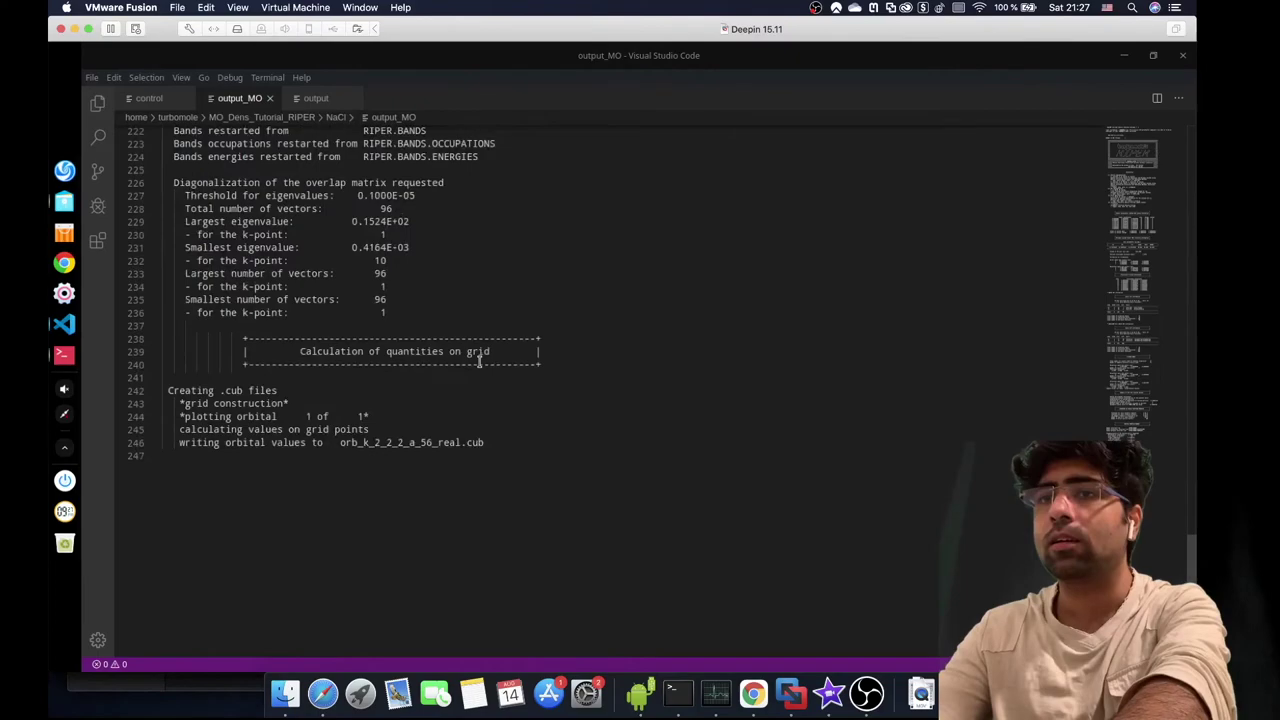
- Highlight the grid calculation section in output_MO and the name of the cube file being written, orb_k_2_2_2_a_56_real.cub
{"action": "left_click_drag", "start_coordinate": [240, 304], "coordinate": [482, 403]}
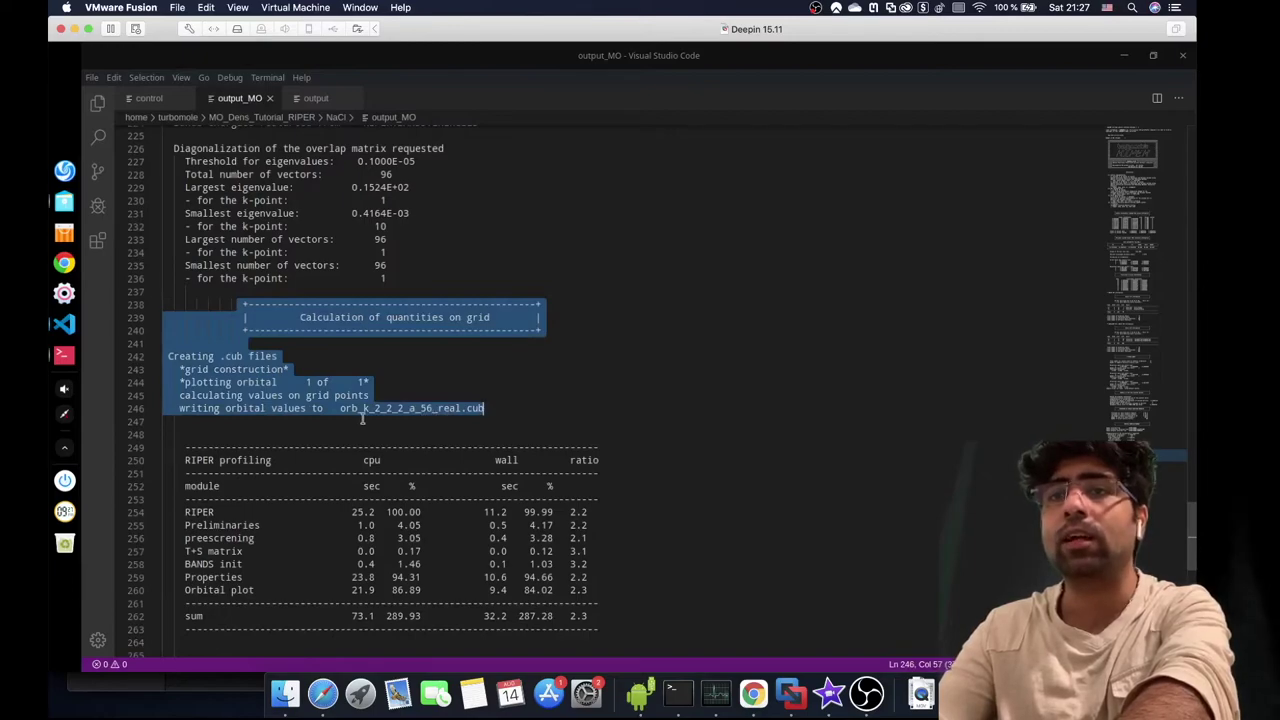
{"action": "left_click", "coordinate": [326, 411]}
{"action": "left_click_drag", "start_coordinate": [339, 408], "coordinate": [486, 404]}
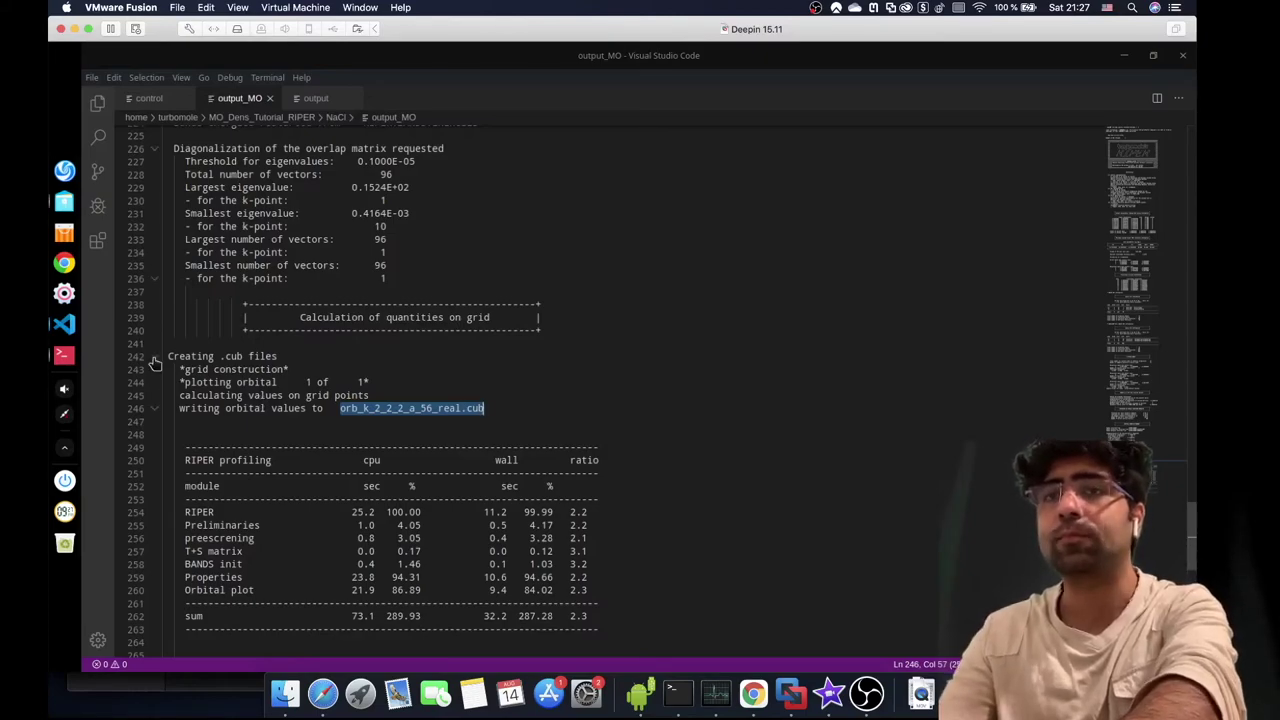
- Locate orb_k_2_2_2_a_56_real.cub in the NaCl folder, and return to the code editor
{"action": "left_click", "coordinate": [64, 201]}
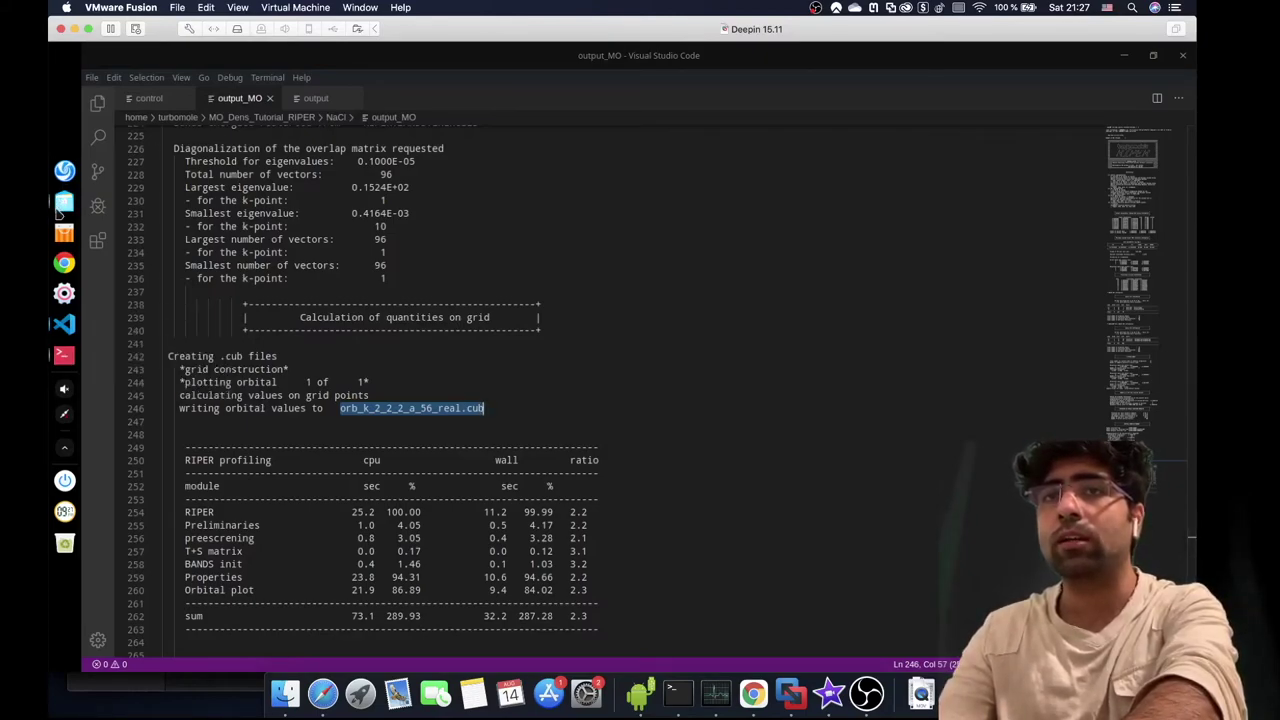
{"action": "left_click", "coordinate": [593, 311]}
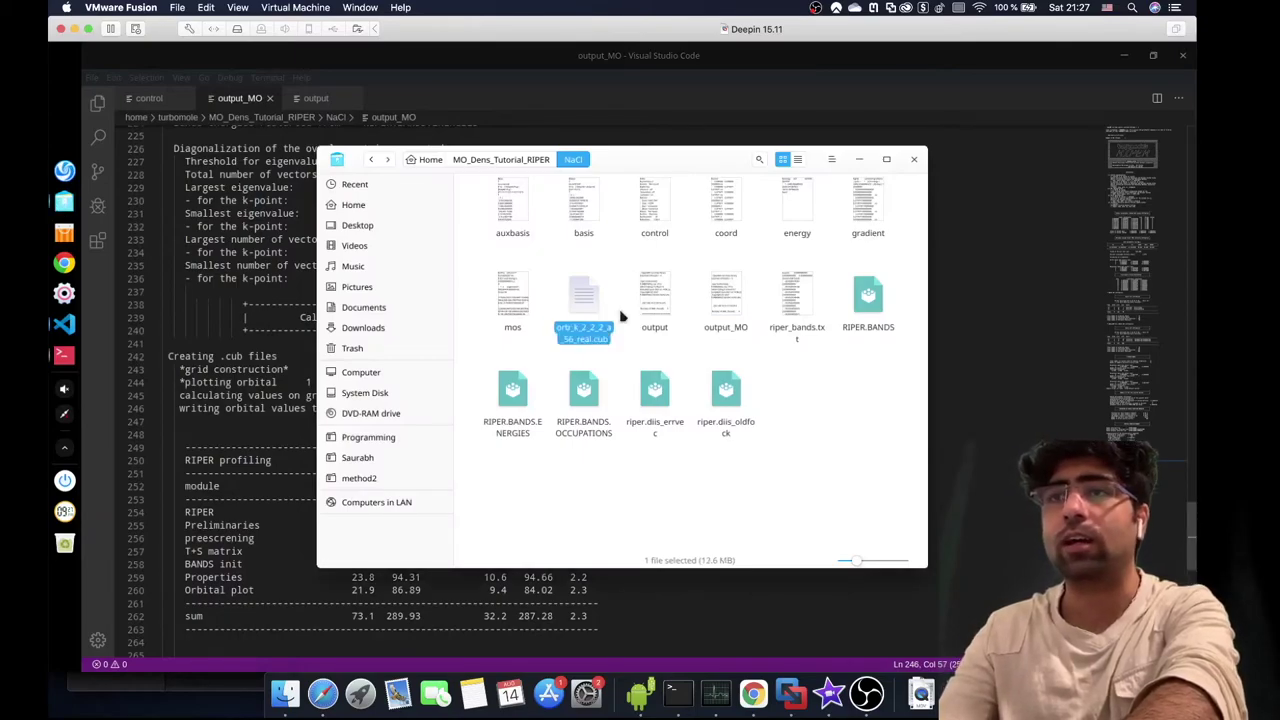
{"action": "left_click", "coordinate": [250, 170]}
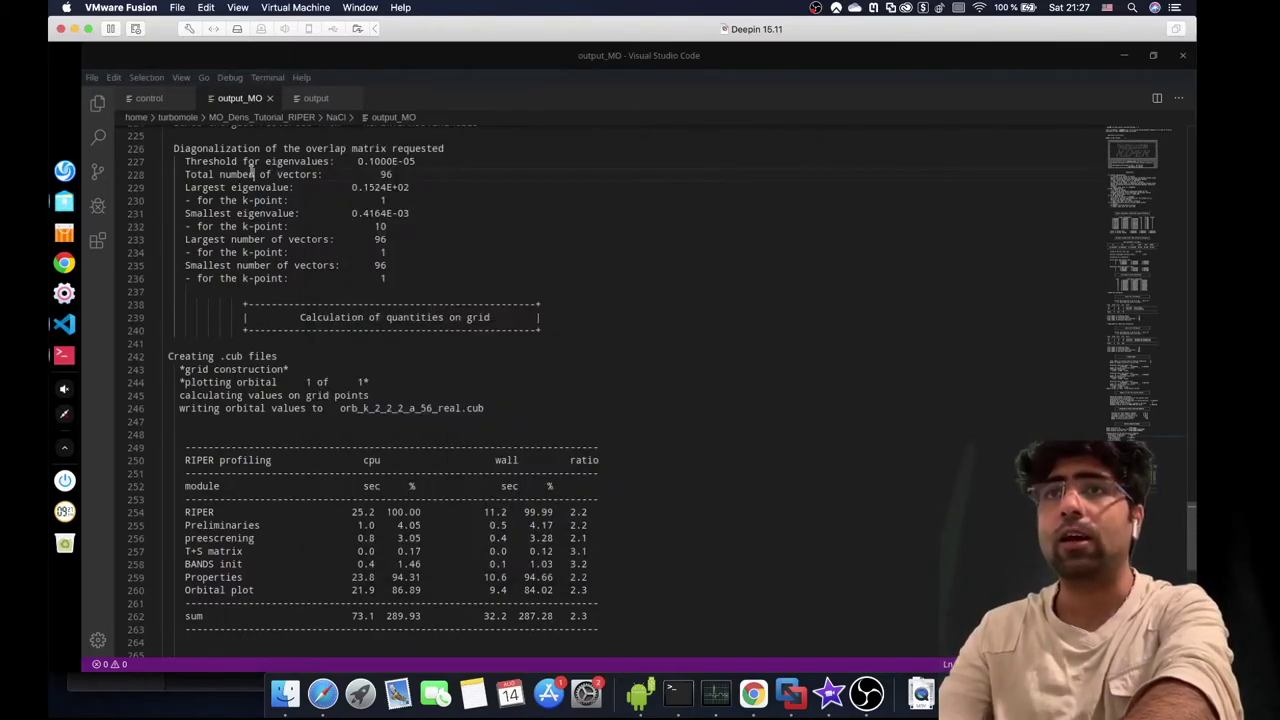
- Change the third k-point index in the control file so the line reads "k 2 2 1 a 56", and save the file
{"action": "left_click", "coordinate": [148, 98]}
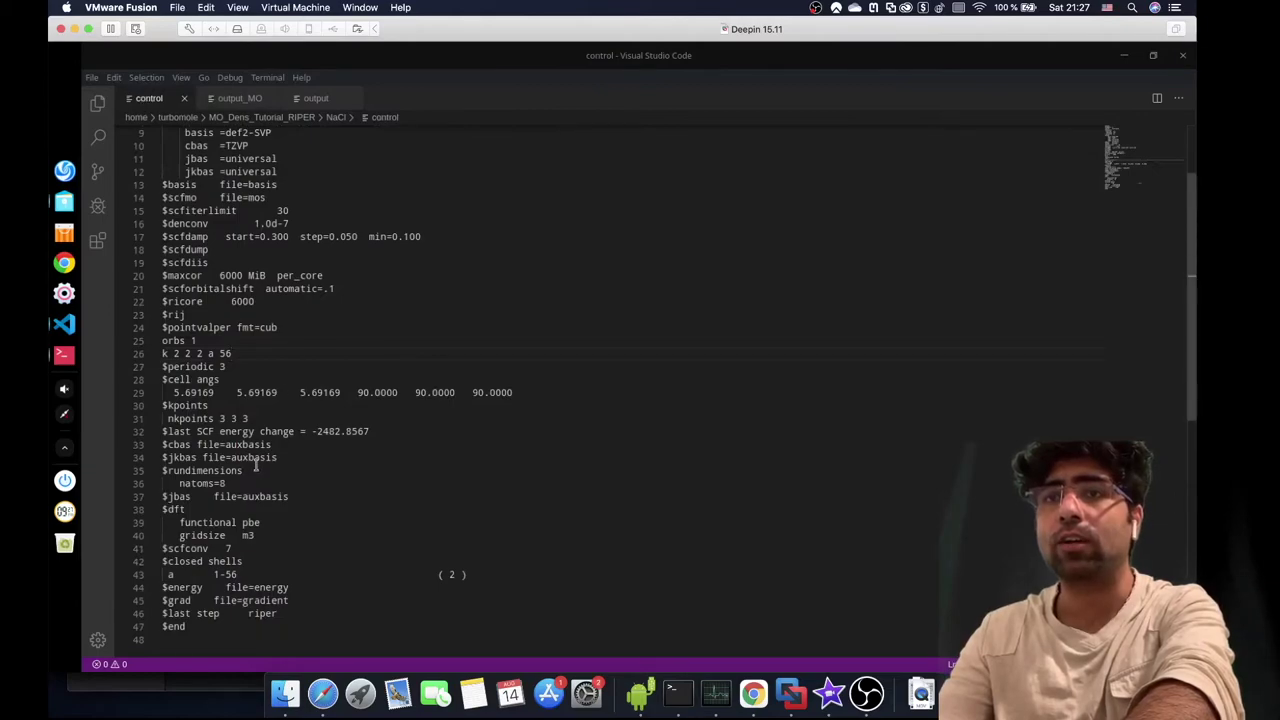
{"action": "double_click", "coordinate": [202, 354]}
{"action": "type", "text": "1"}
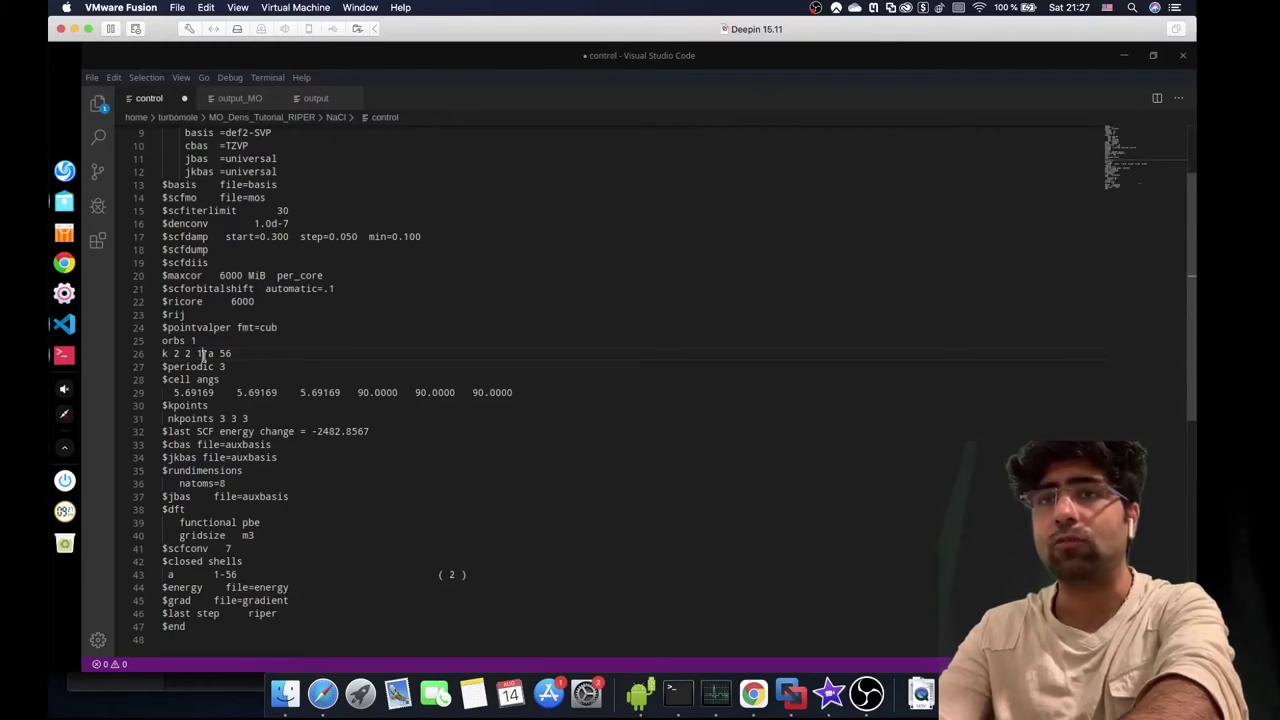
{"action": "key", "text": "ctrl+s"}
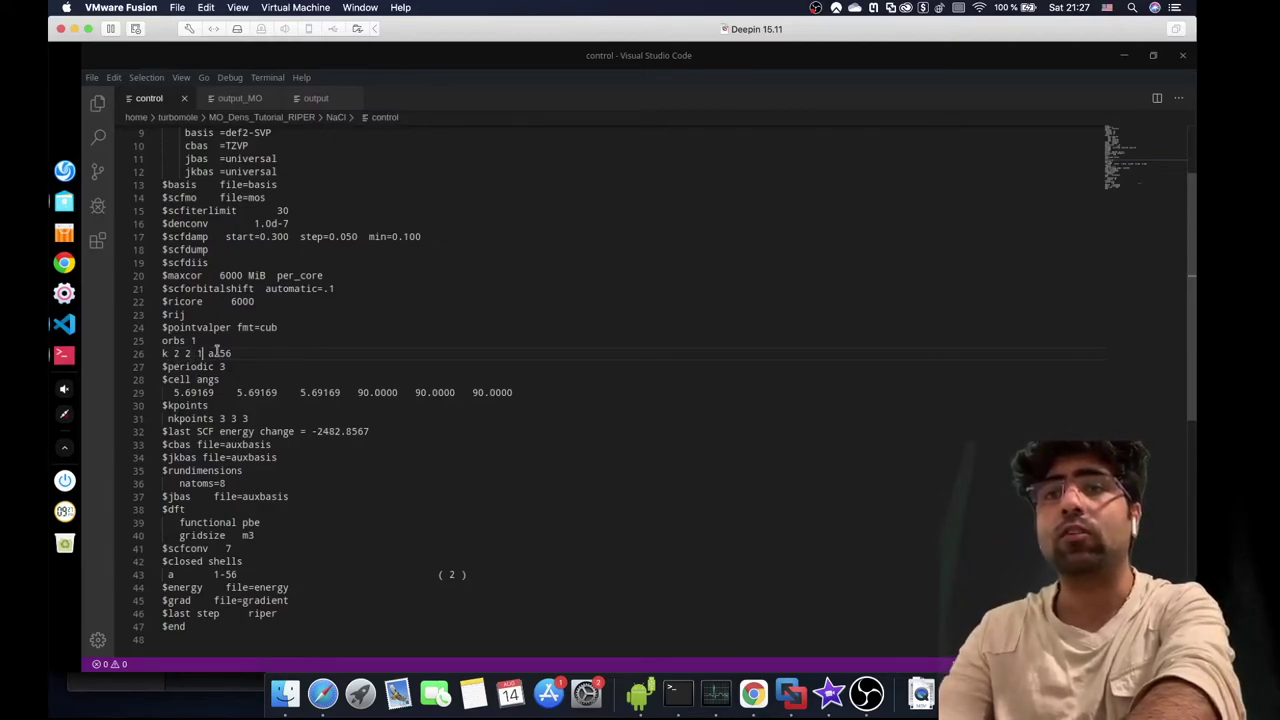
- Rerun the riper_smp -proper command in the terminal, redirecting its output to output_MO_k2
{"action": "left_click", "coordinate": [63, 355]}
{"action": "key", "text": "Up"}
{"action": "type", "text": "_k2"}
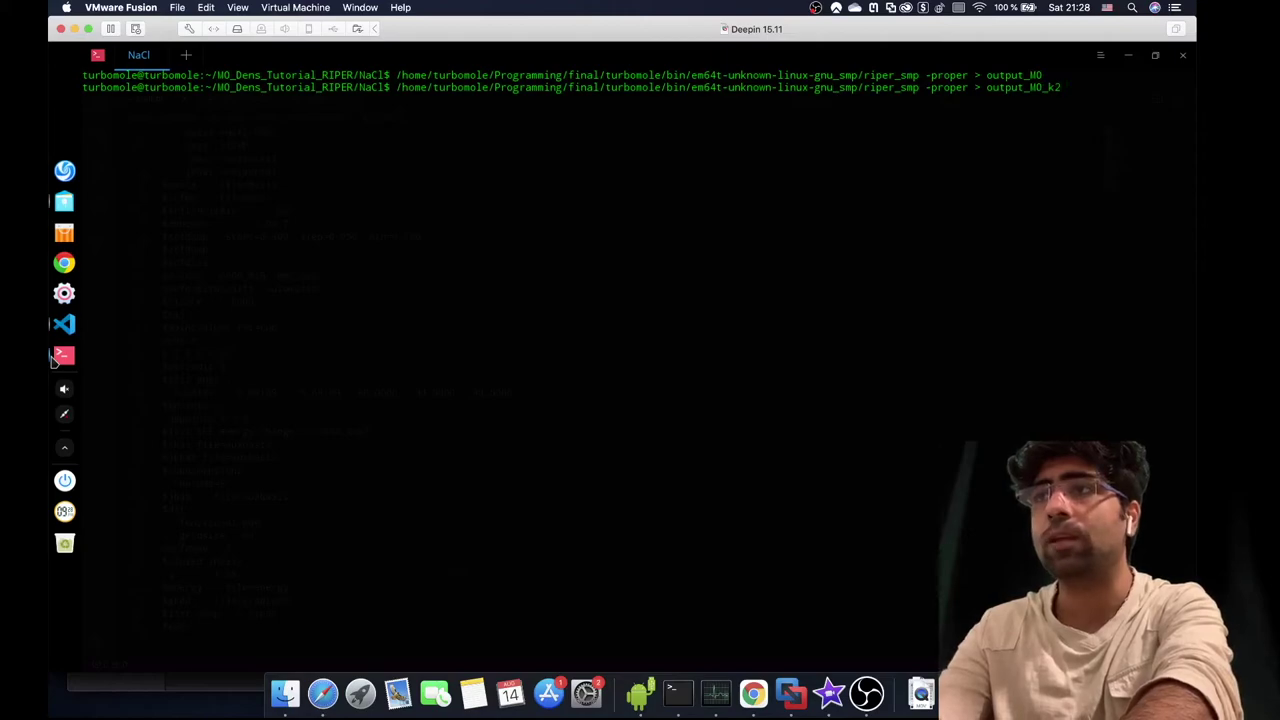
{"action": "key", "text": "Return"}
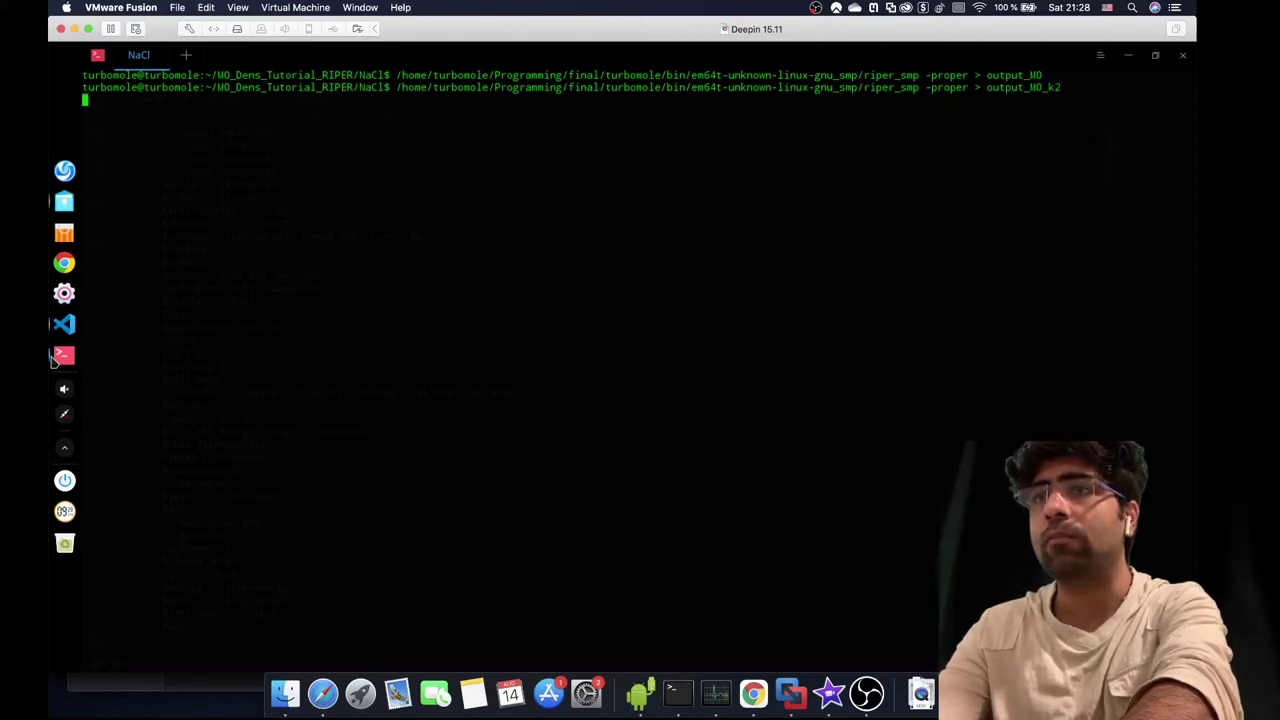
- Open output_MO_k2 from the NaCl folder and find the part about creating the .cub files
{"action": "left_click", "coordinate": [63, 202]}
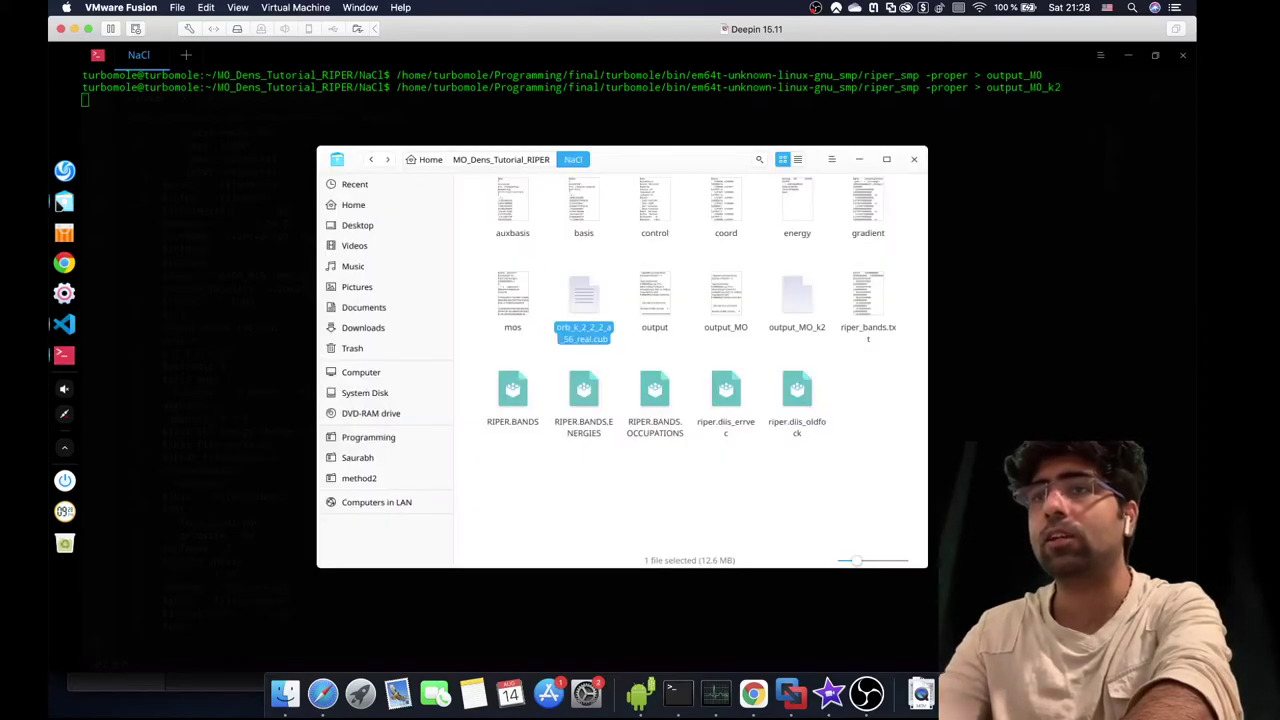
{"action": "key", "text": "Right"}
{"action": "key", "text": "Right"}
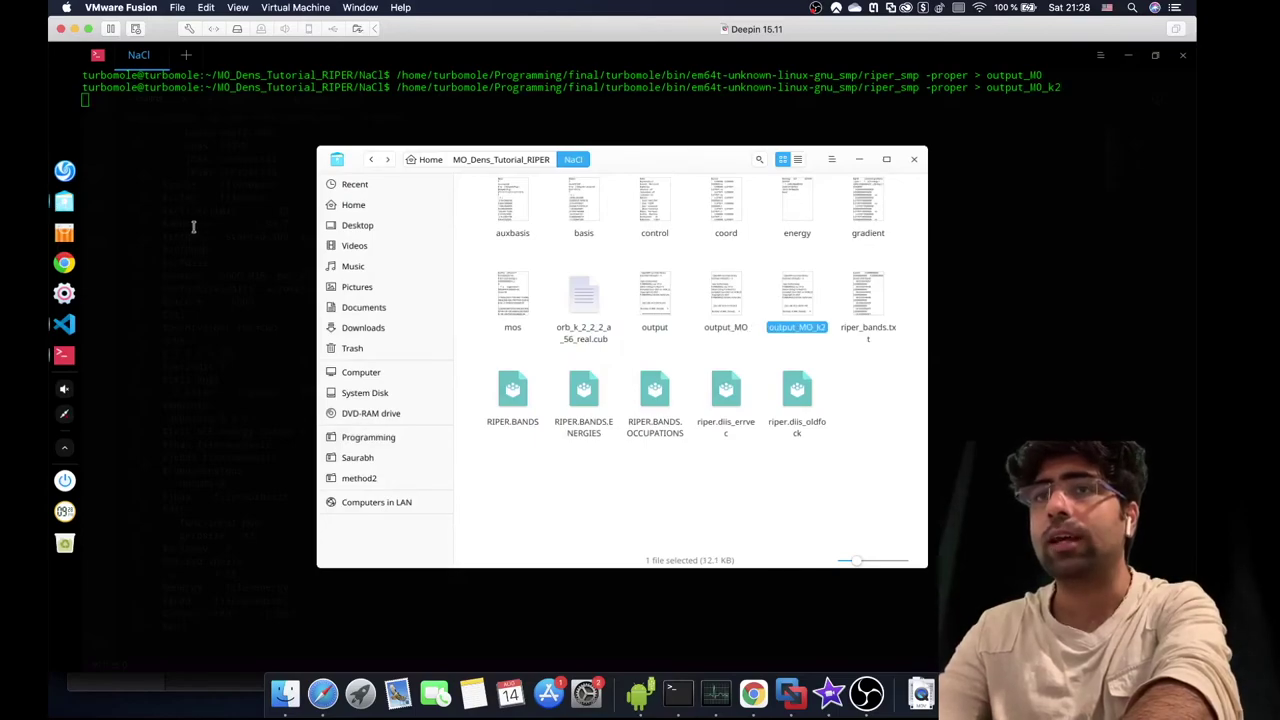
{"action": "key", "text": "Return"}
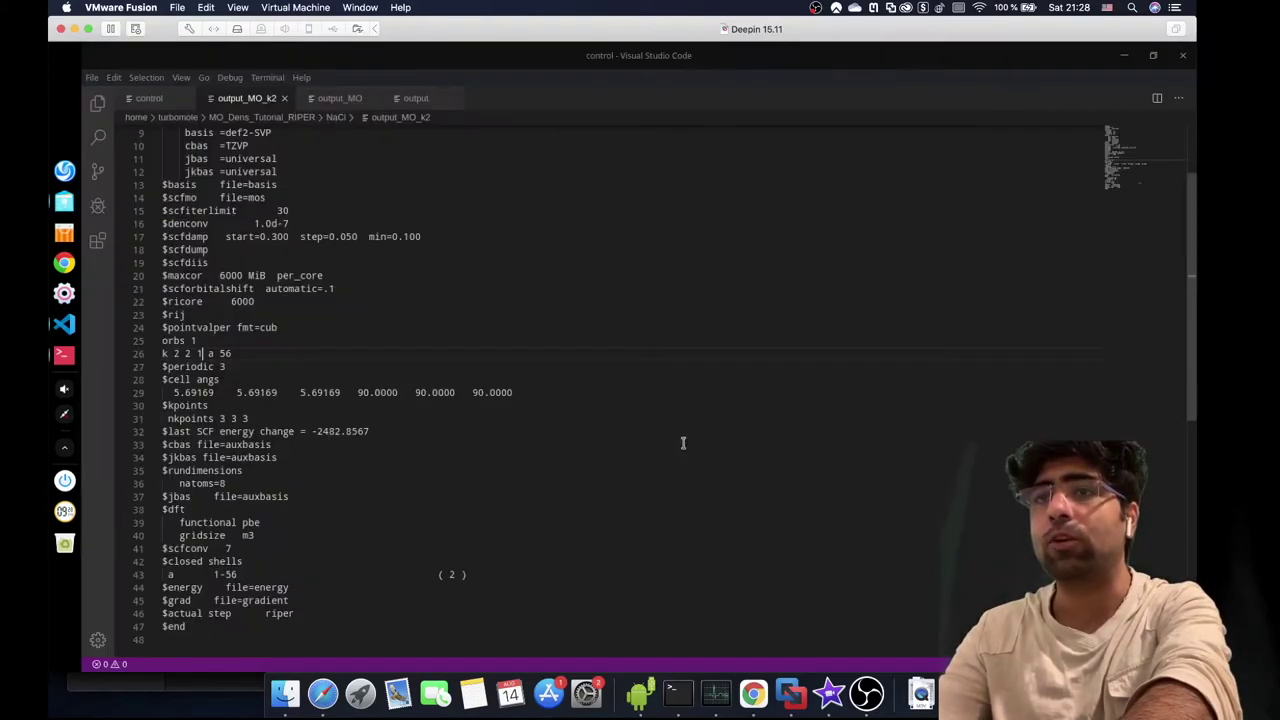
{"action": "scroll", "coordinate": [683, 443], "scroll_direction": "down", "scroll_amount": 20}
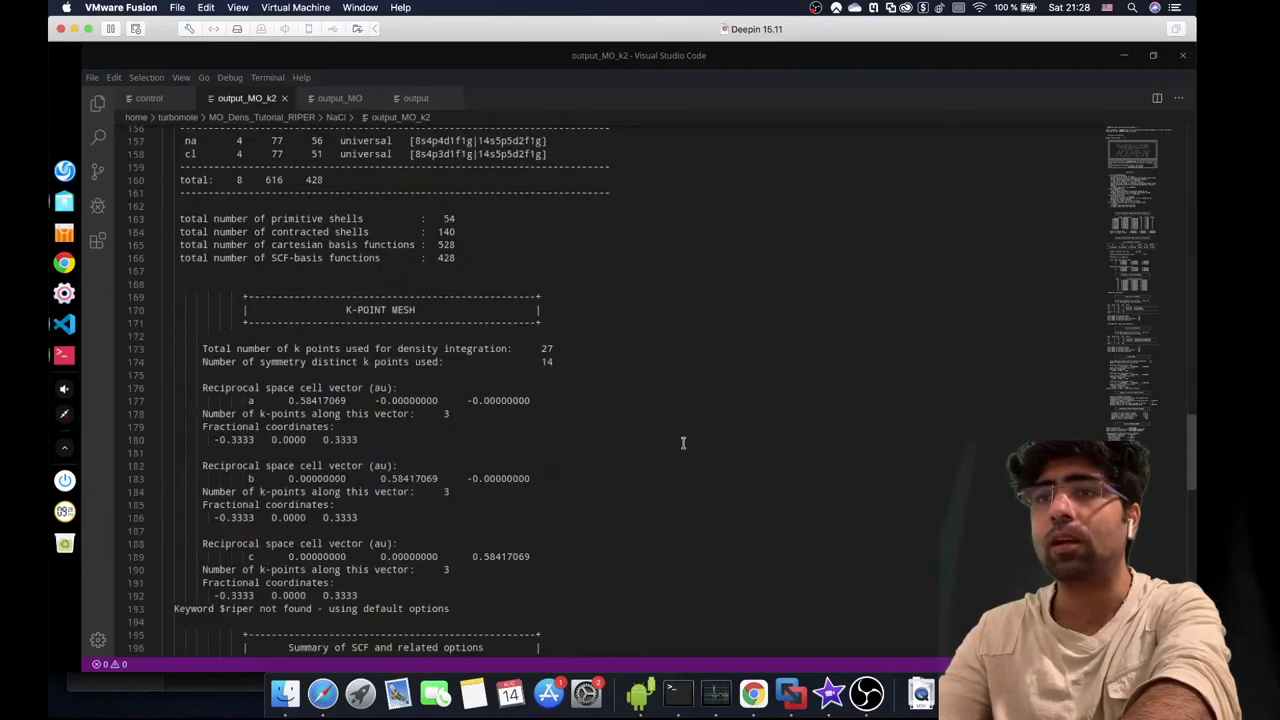
{"action": "scroll", "coordinate": [683, 443], "scroll_direction": "down", "scroll_amount": 10}
{"action": "scroll", "coordinate": [683, 443], "scroll_direction": "up", "scroll_amount": 8}
{"action": "key", "text": "a"}
{"action": "key", "text": "a"}
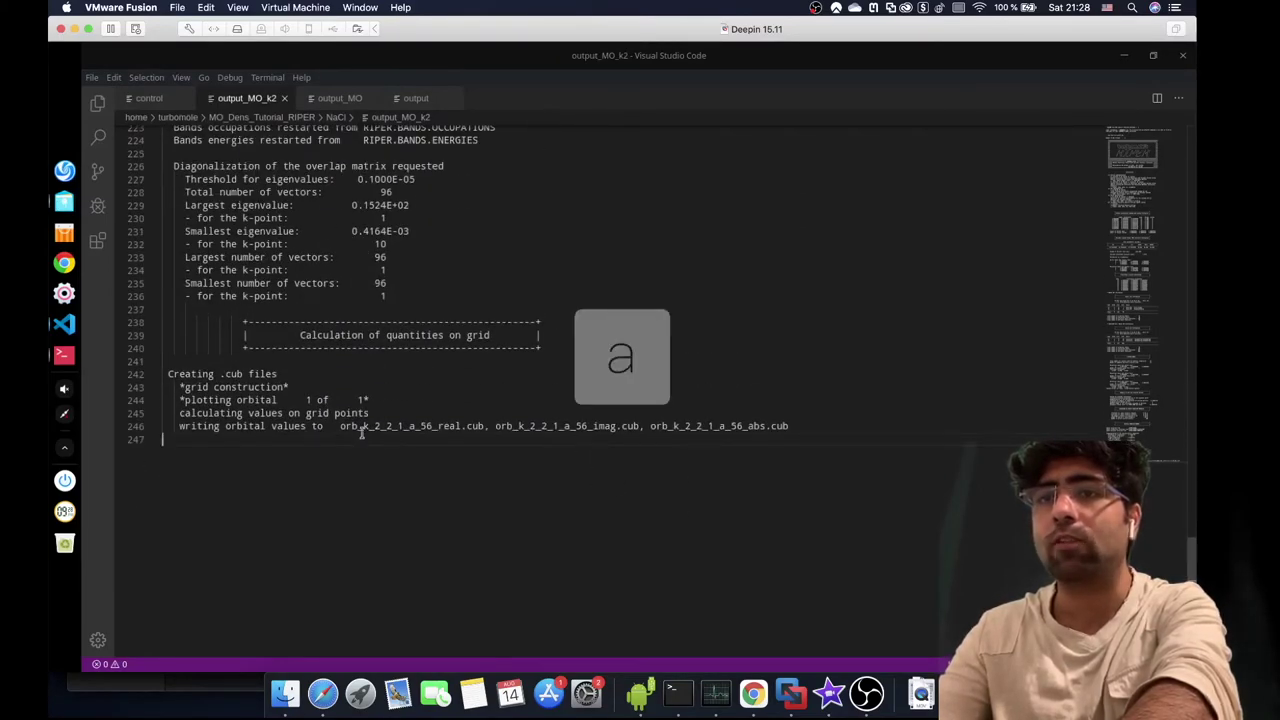
- Highlight the names of the real, imag and abs cube files for k 2 2 1 orbital 56 in output_MO_k2
{"action": "left_click_drag", "start_coordinate": [323, 428], "coordinate": [486, 424]}
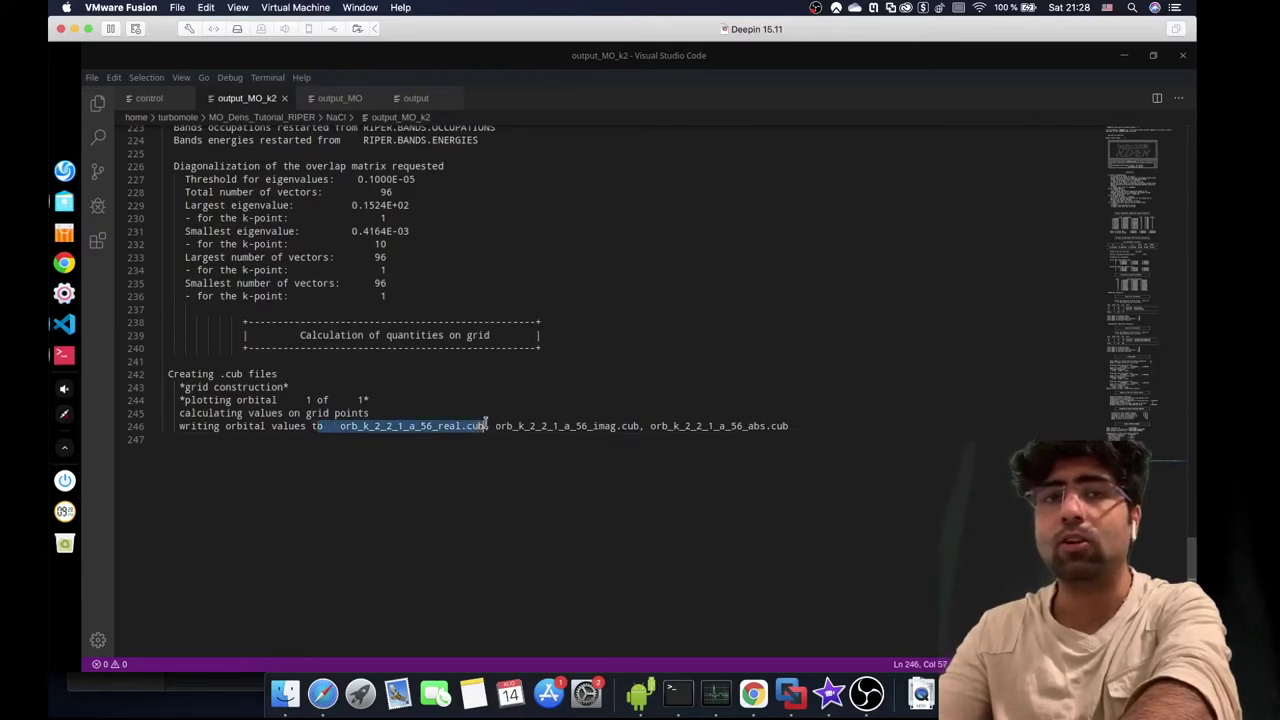
{"action": "double_click", "coordinate": [607, 426]}
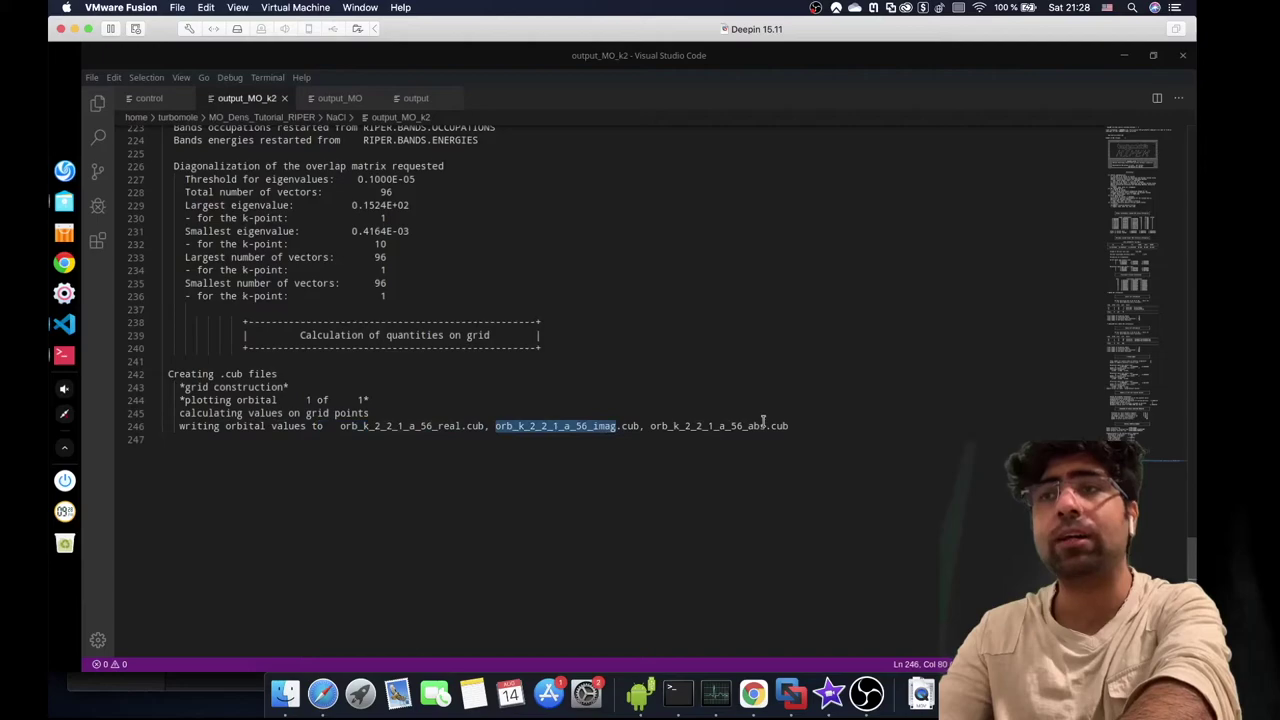
{"action": "left_click", "coordinate": [814, 426]}
{"action": "left_click", "coordinate": [580, 426], "text": "shift"}
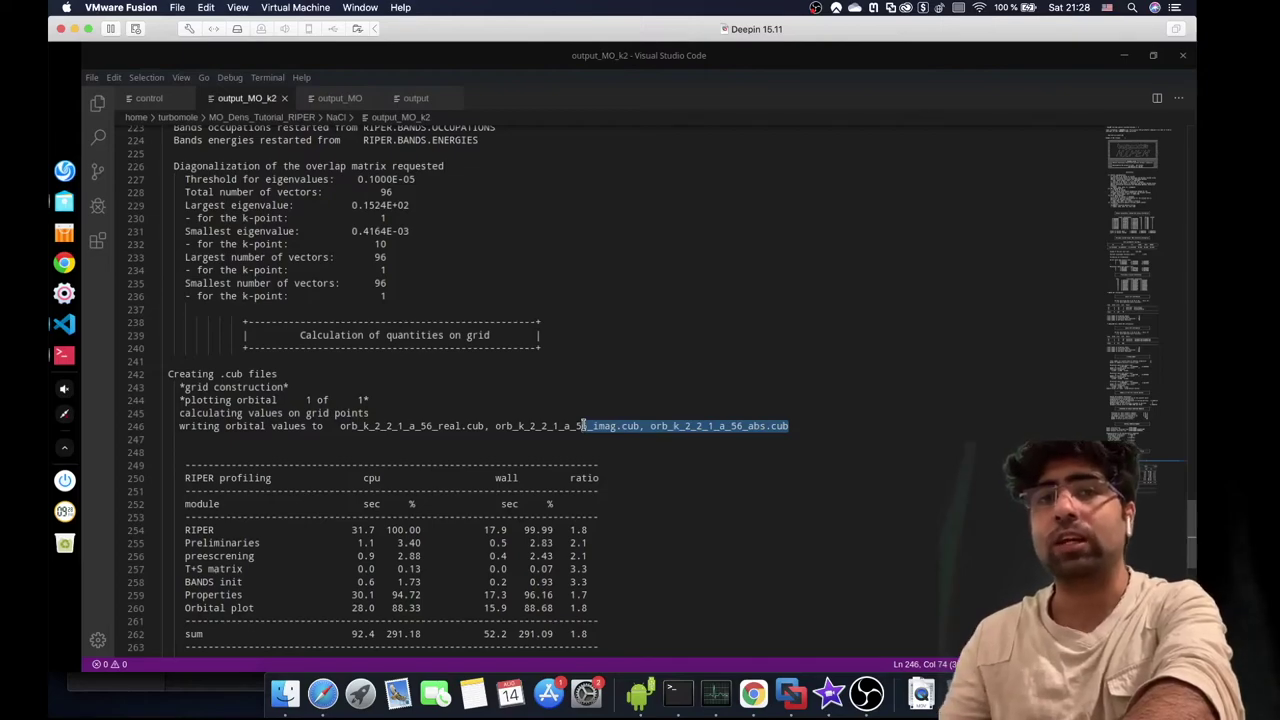
- Look through the k 2 2 1 cube files in the NaCl folder and select orb_k_2_2_2_a_56_real.cub
{"action": "left_click", "coordinate": [61, 204]}
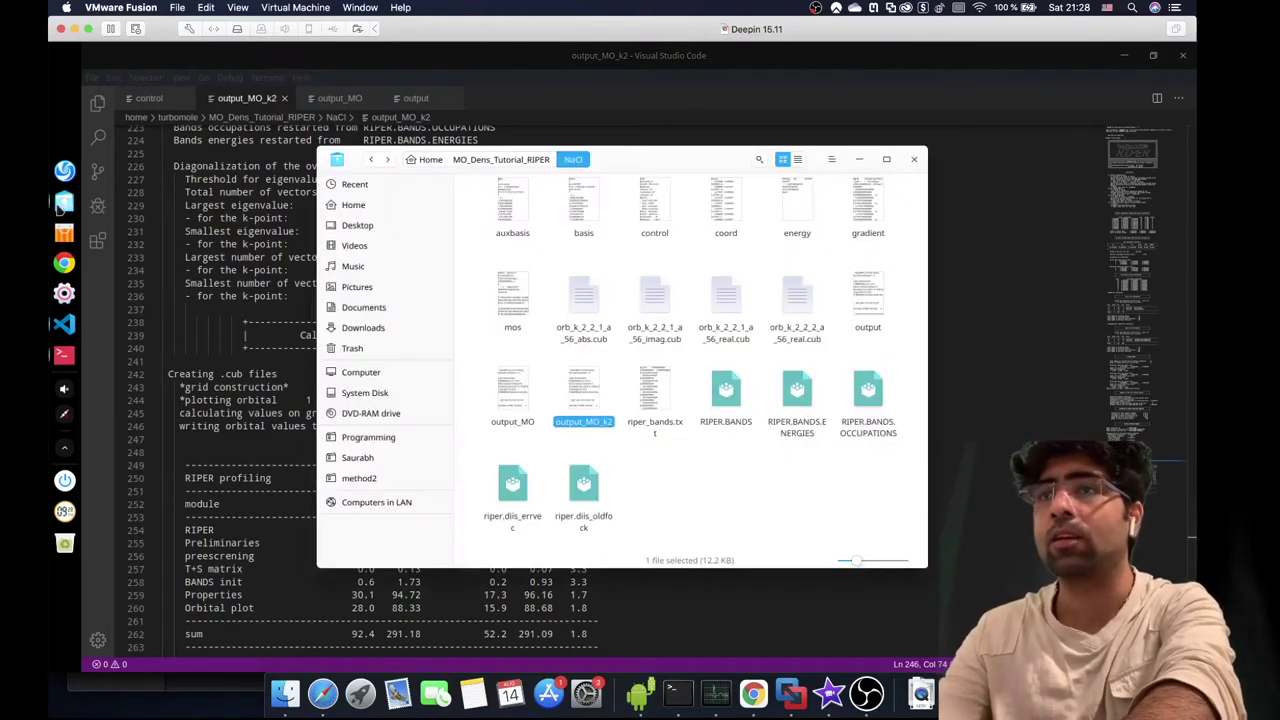
{"action": "key", "text": "Up"}
{"action": "key", "text": "Right"}
{"action": "key", "text": "Right"}
{"action": "key", "text": "Right"}
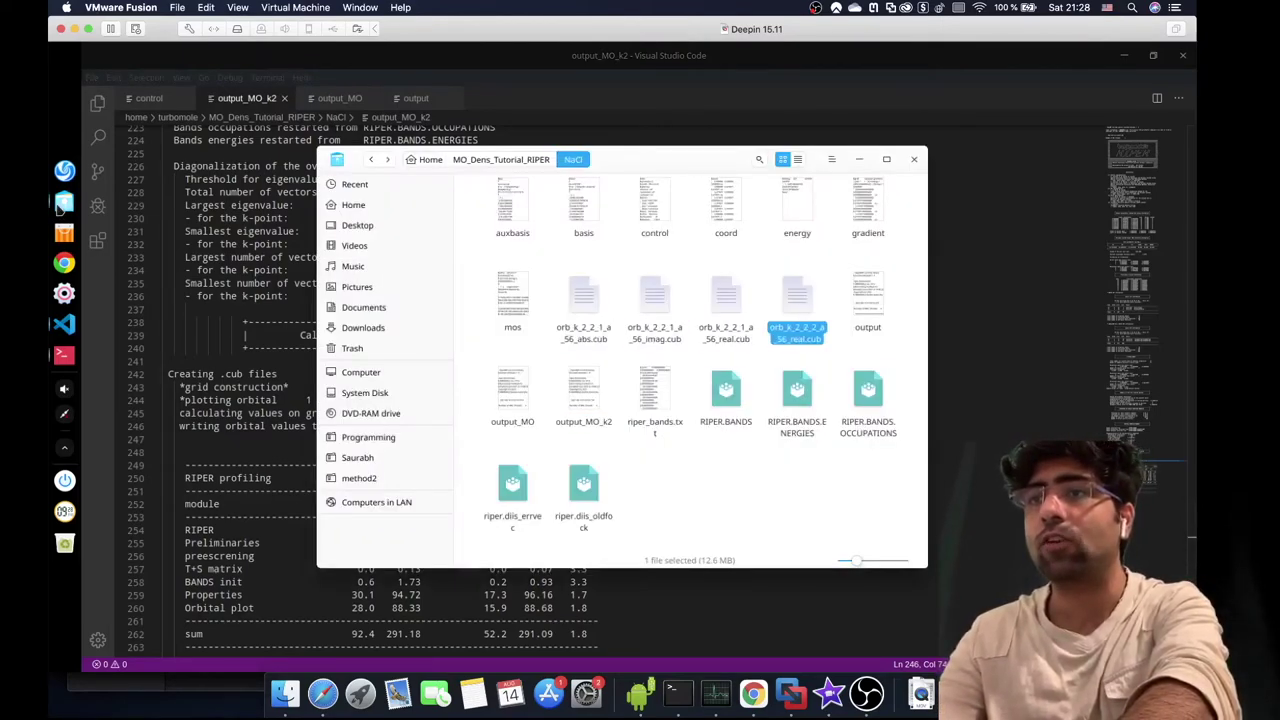
{"action": "key", "text": "Left"}
{"action": "key", "text": "Left"}
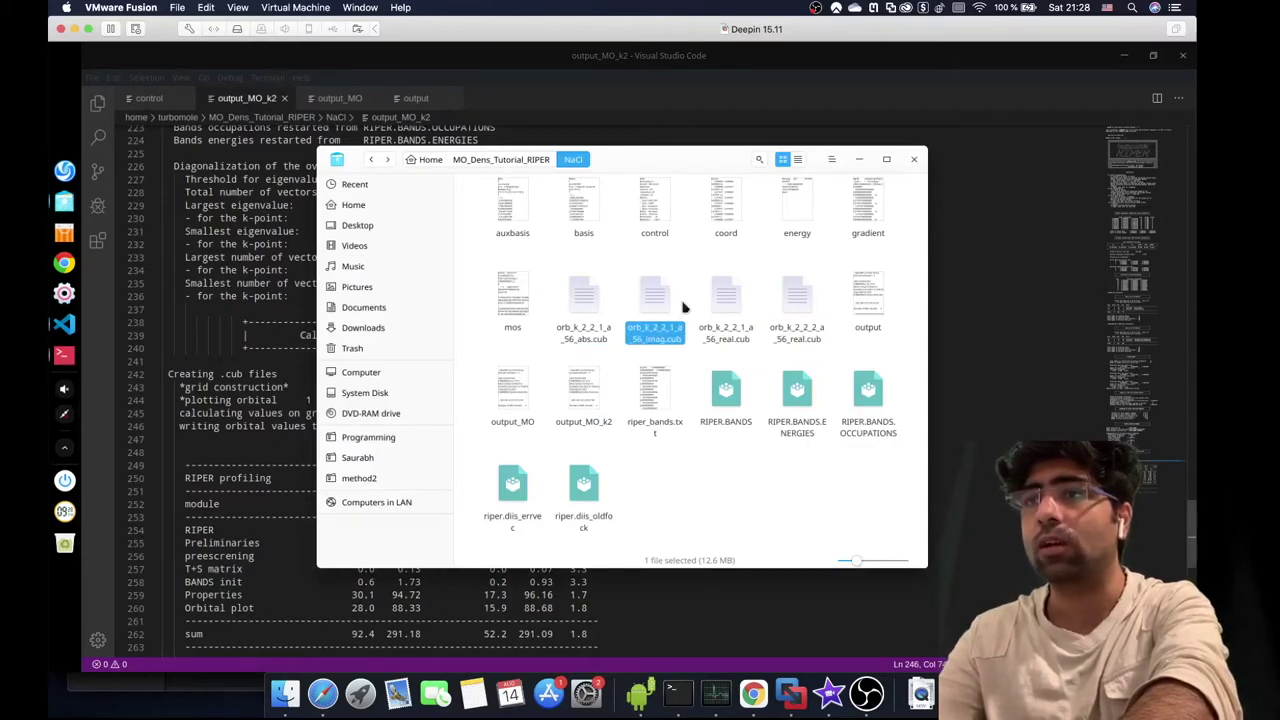
{"action": "left_click", "coordinate": [812, 294]}
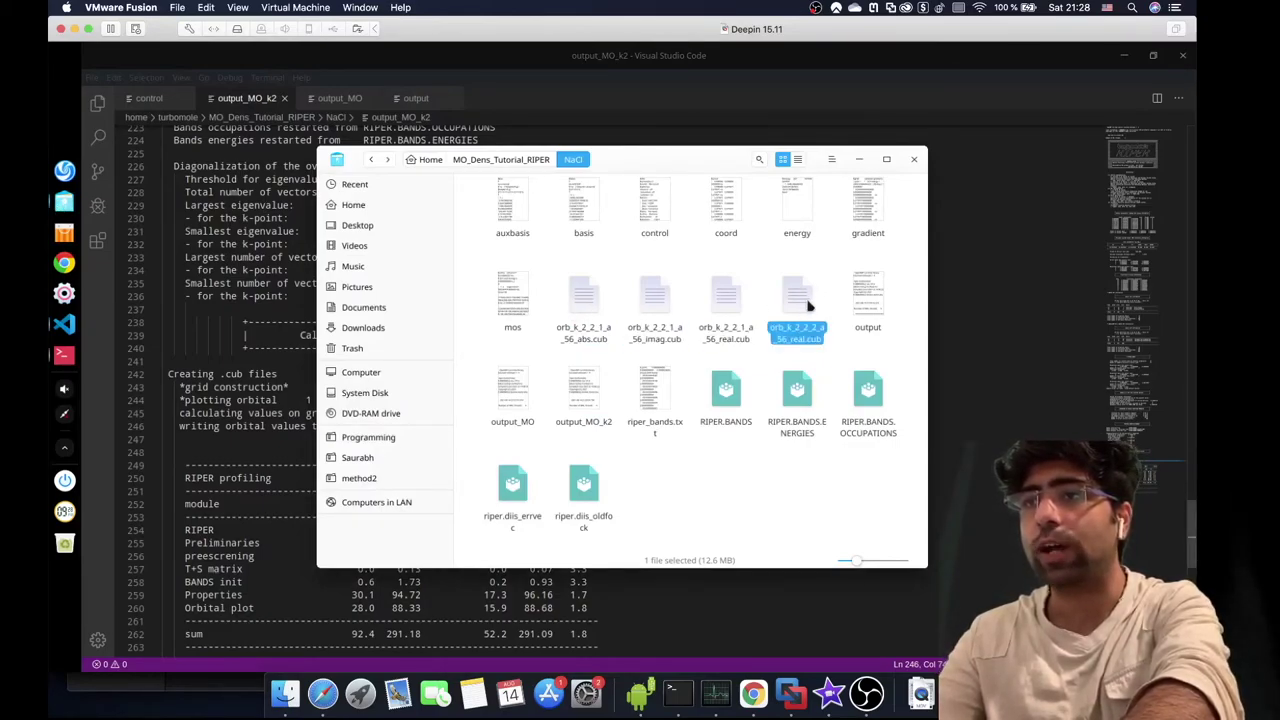
- Select the abs, imag and real cube files for k 2 2 1 orbital 56 in the NaCl folder, and clear the selection
{"action": "key", "text": "Left"}
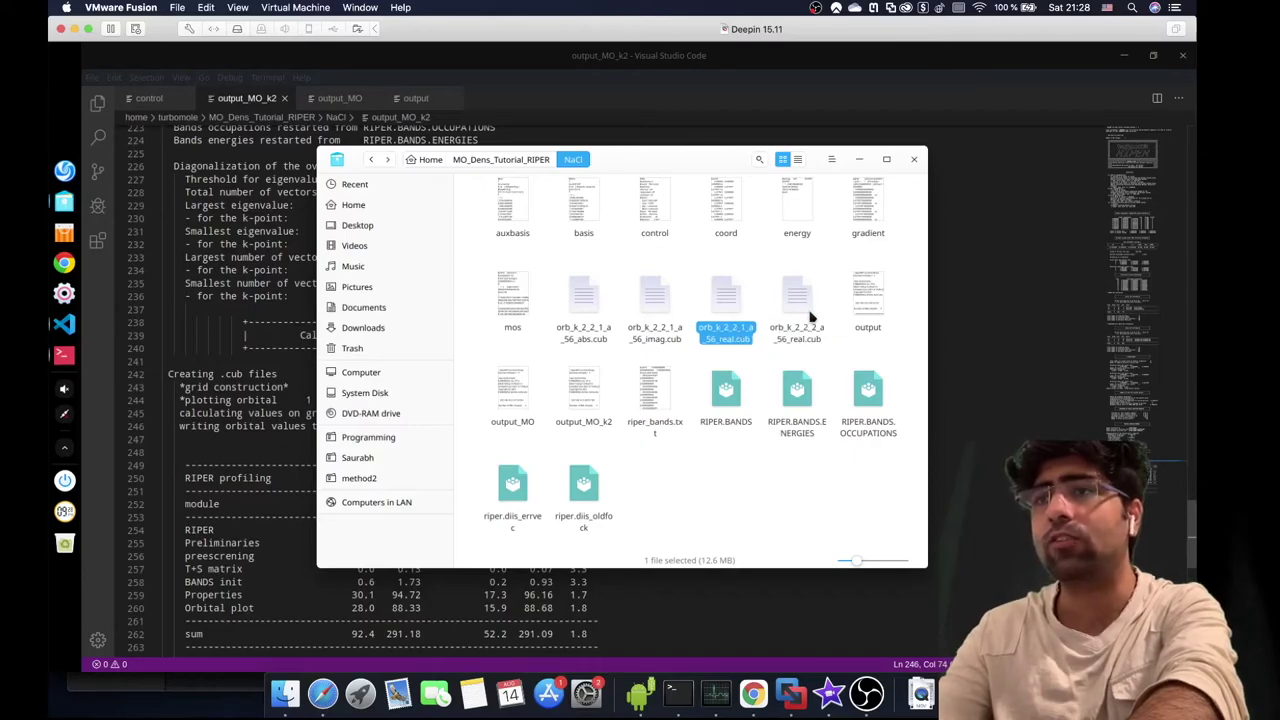
{"action": "key", "text": "shift+Left"}
{"action": "key", "text": "shift+Left"}
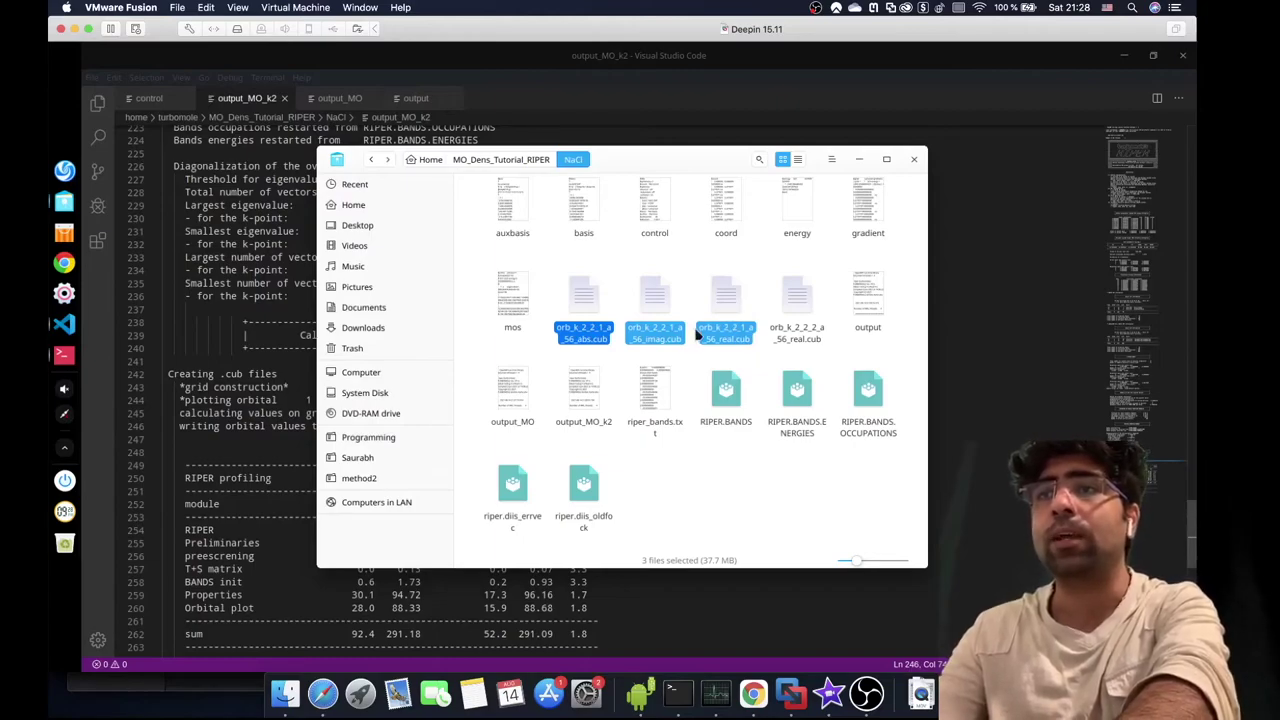
{"action": "left_click", "coordinate": [763, 306]}
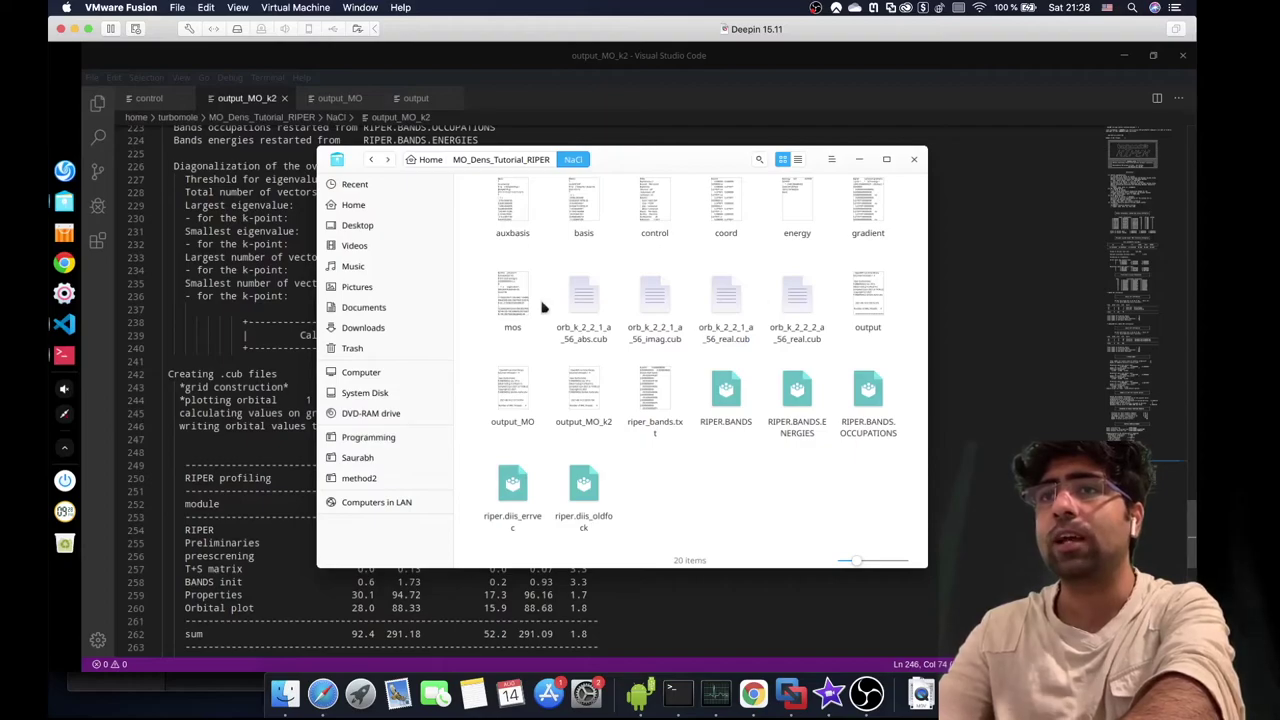
- In the control file, replace the orbs 1 and k 2 2 1 a 56 lines under $pointvalper with dens and save the file
{"action": "left_click", "coordinate": [155, 100]}
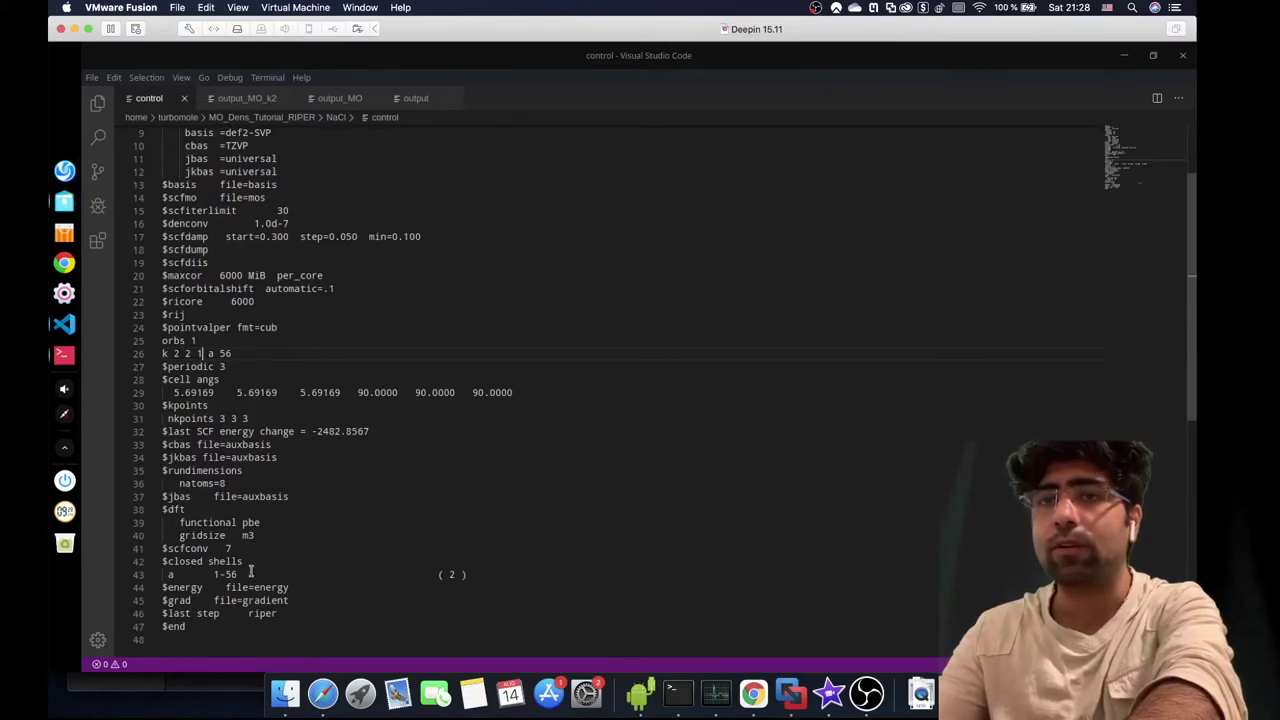
{"action": "left_click_drag", "start_coordinate": [292, 327], "coordinate": [156, 328]}
{"action": "left_click_drag", "start_coordinate": [244, 357], "coordinate": [155, 342]}
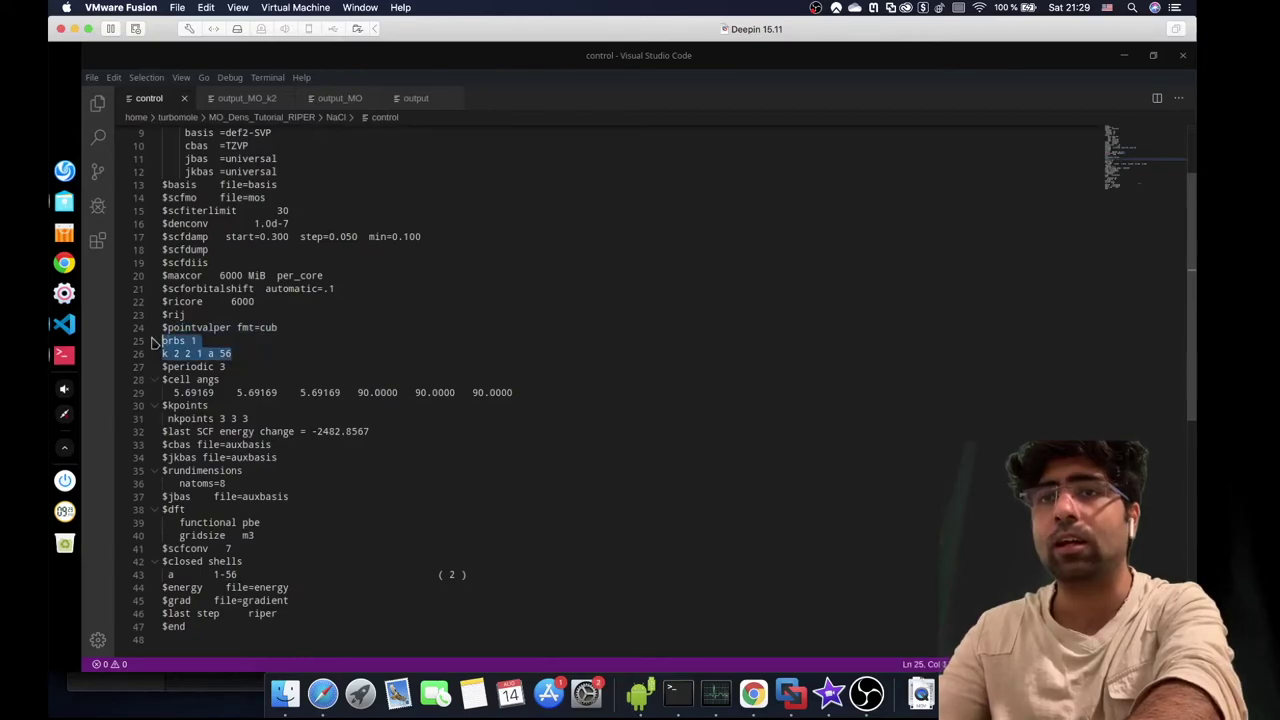
{"action": "key", "text": "BackSpace"}
{"action": "type", "text": "dens"}
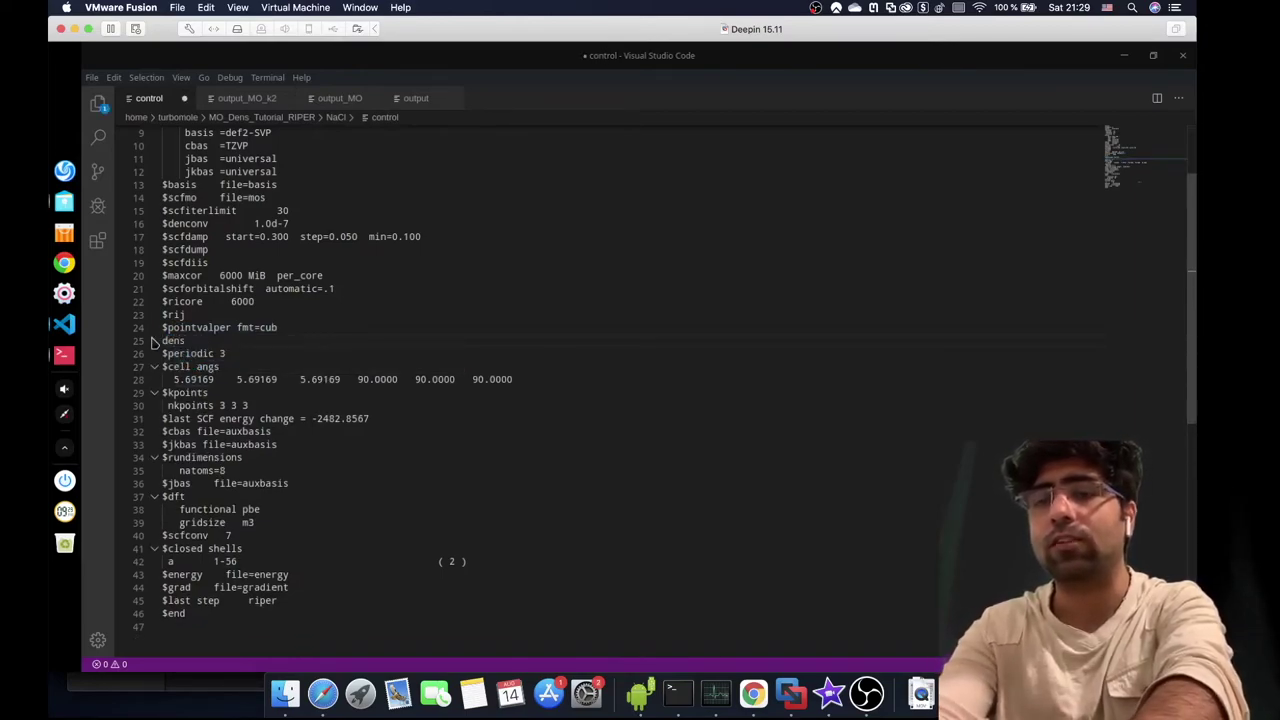
{"action": "key", "text": "ctrl+s"}
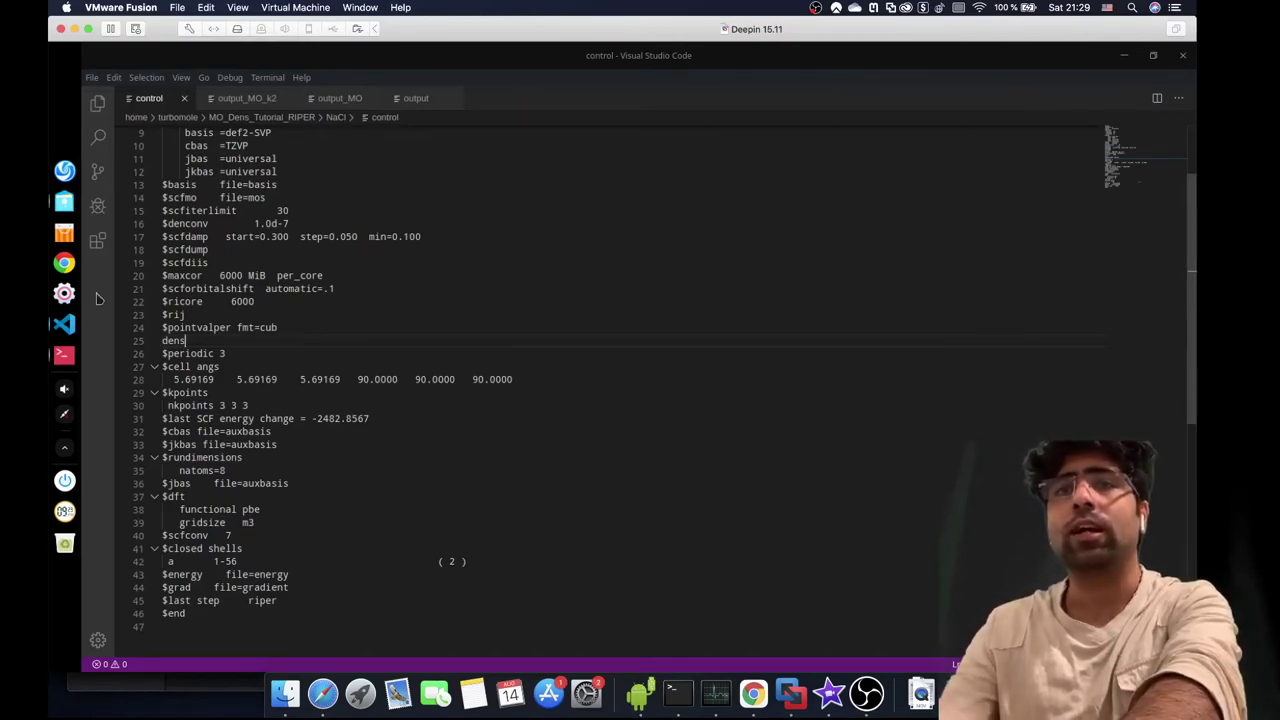
- Rerun the riper_smp -proper command in the terminal, redirecting its output to output_dens
{"action": "mouse_move", "coordinate": [63, 201]}
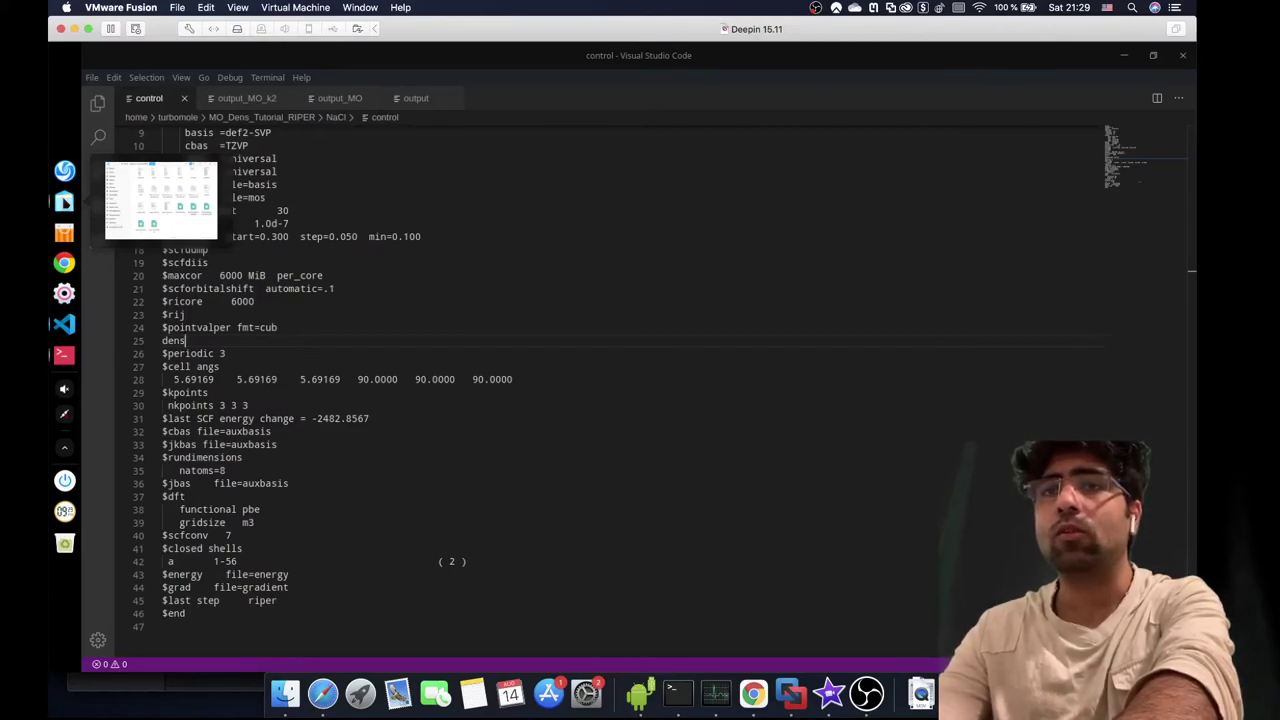
{"action": "left_click", "coordinate": [68, 354]}
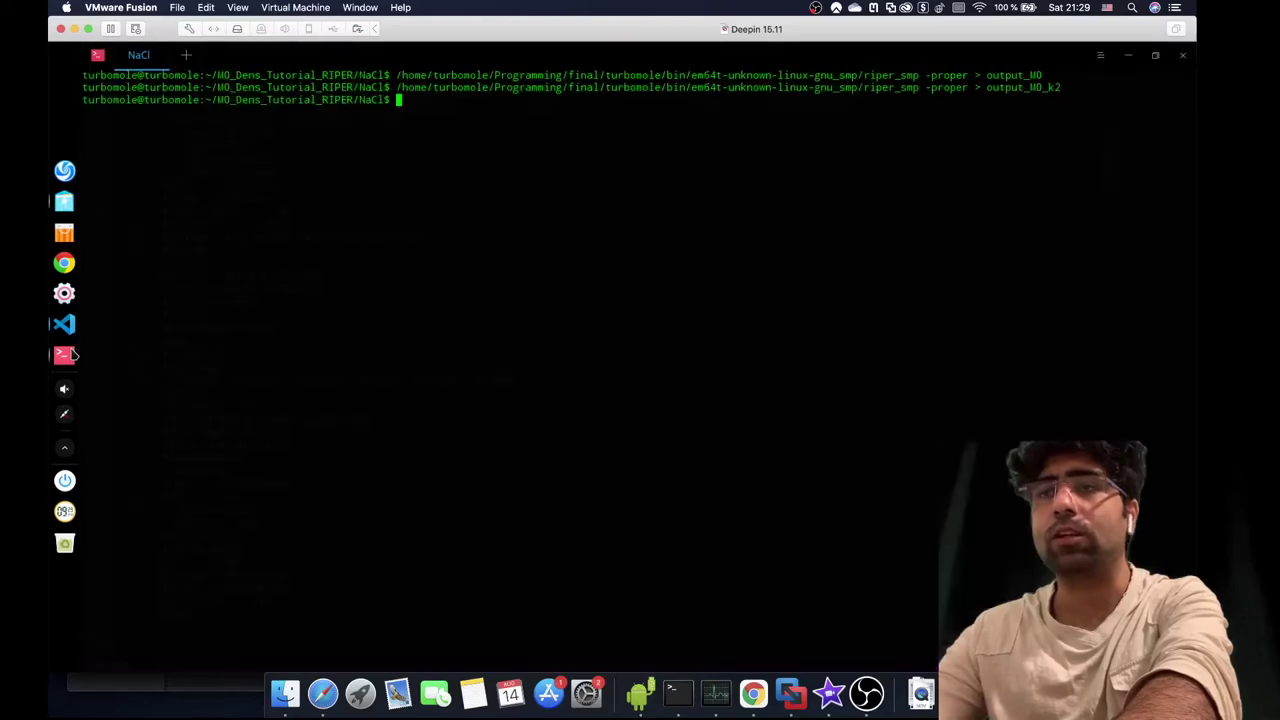
{"action": "key", "text": "Up"}
{"action": "key", "text": "BackSpace"}
{"action": "key", "text": "BackSpace"}
{"action": "key", "text": "BackSpace"}
{"action": "key", "text": "BackSpace"}
{"action": "key", "text": "BackSpace"}
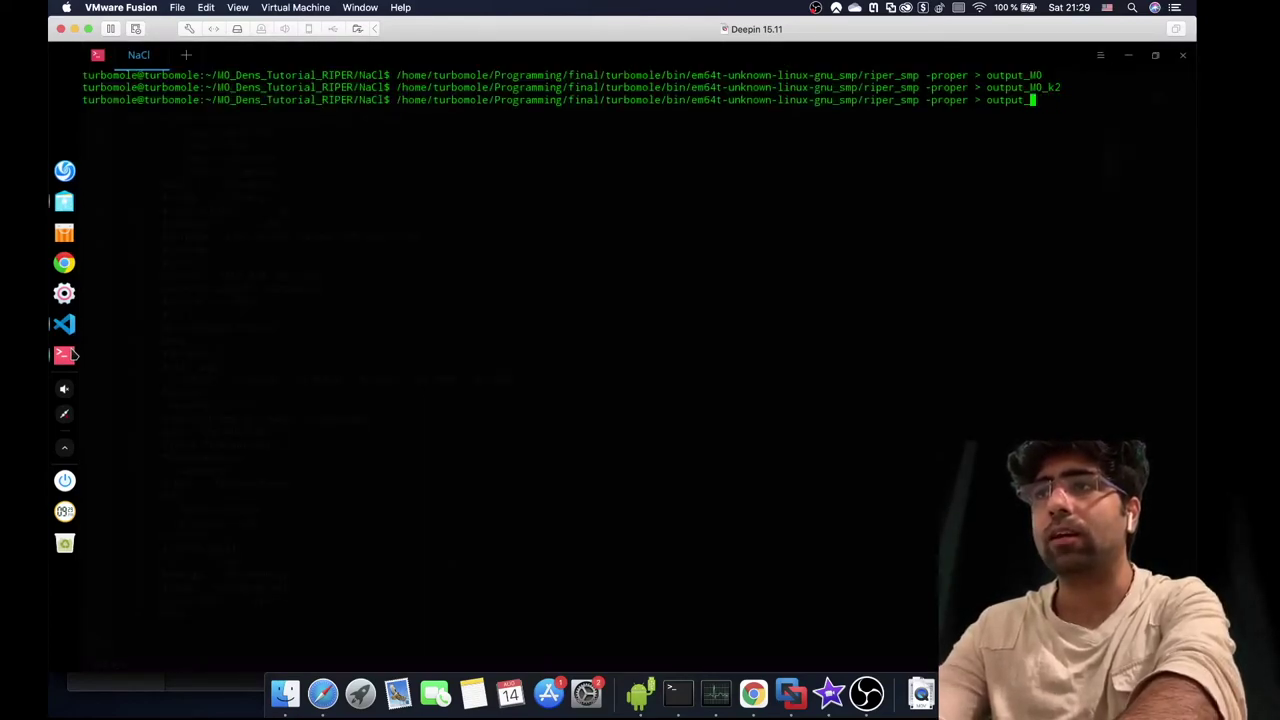
{"action": "type", "text": "dens"}
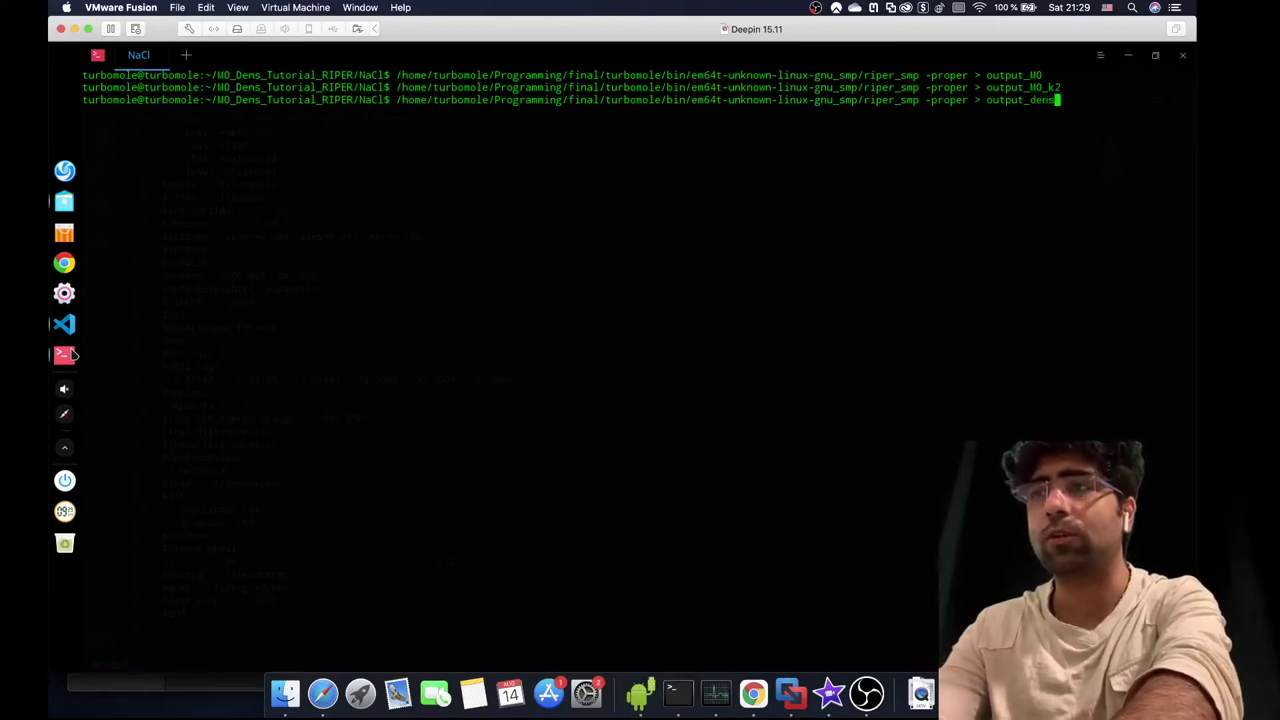
{"action": "key", "text": "Return"}
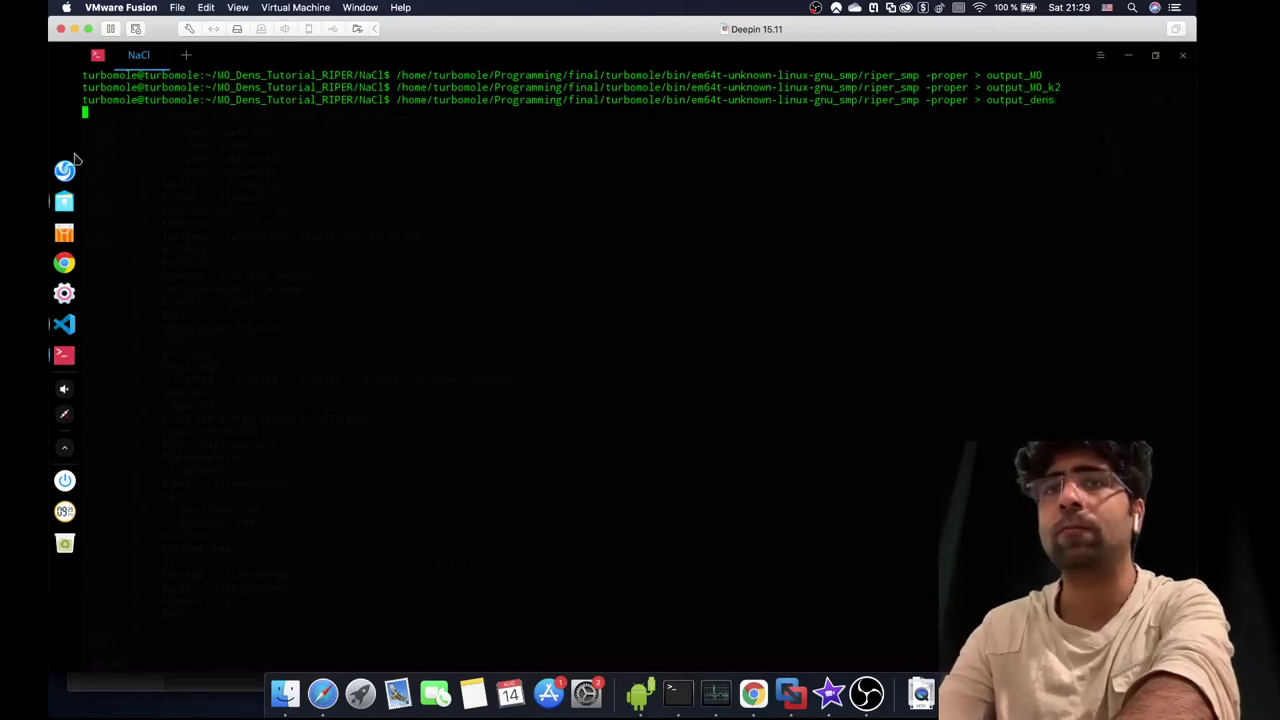
- Open output_dens from the NaCl folder and highlight the td.cub file name in the part about creating the .cub files
{"action": "left_click", "coordinate": [63, 202]}
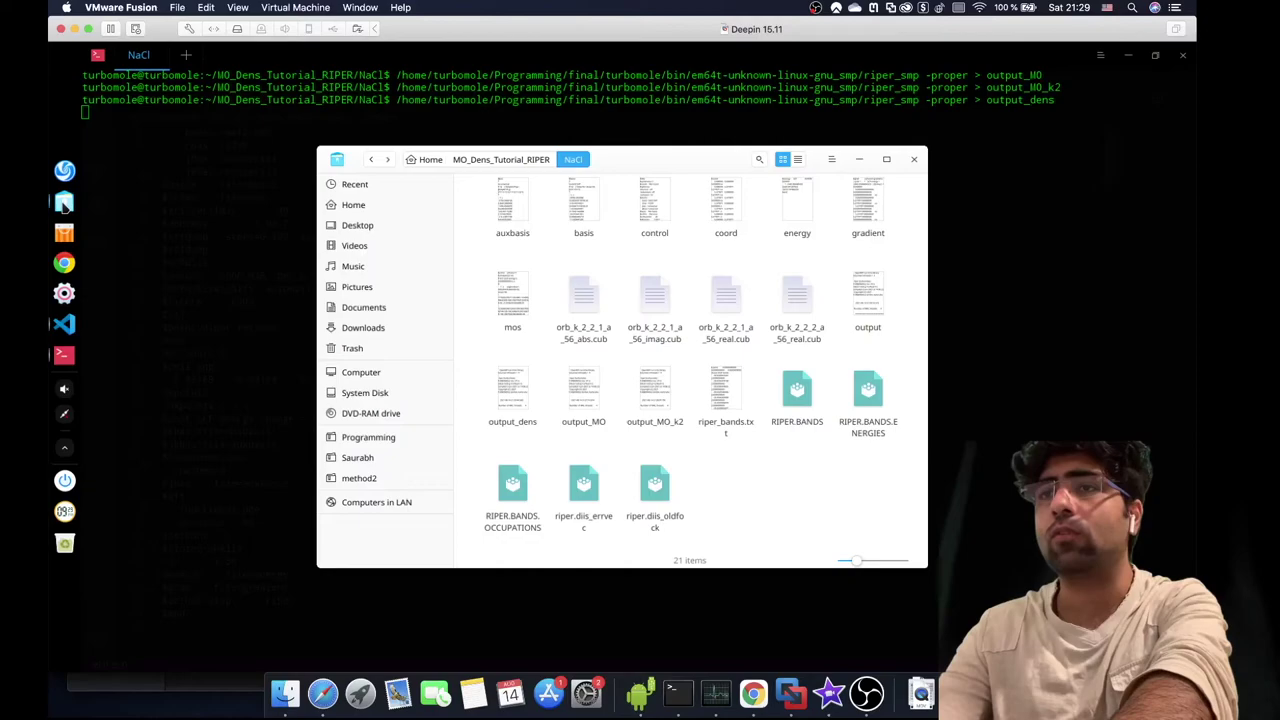
{"action": "left_click", "coordinate": [512, 395]}
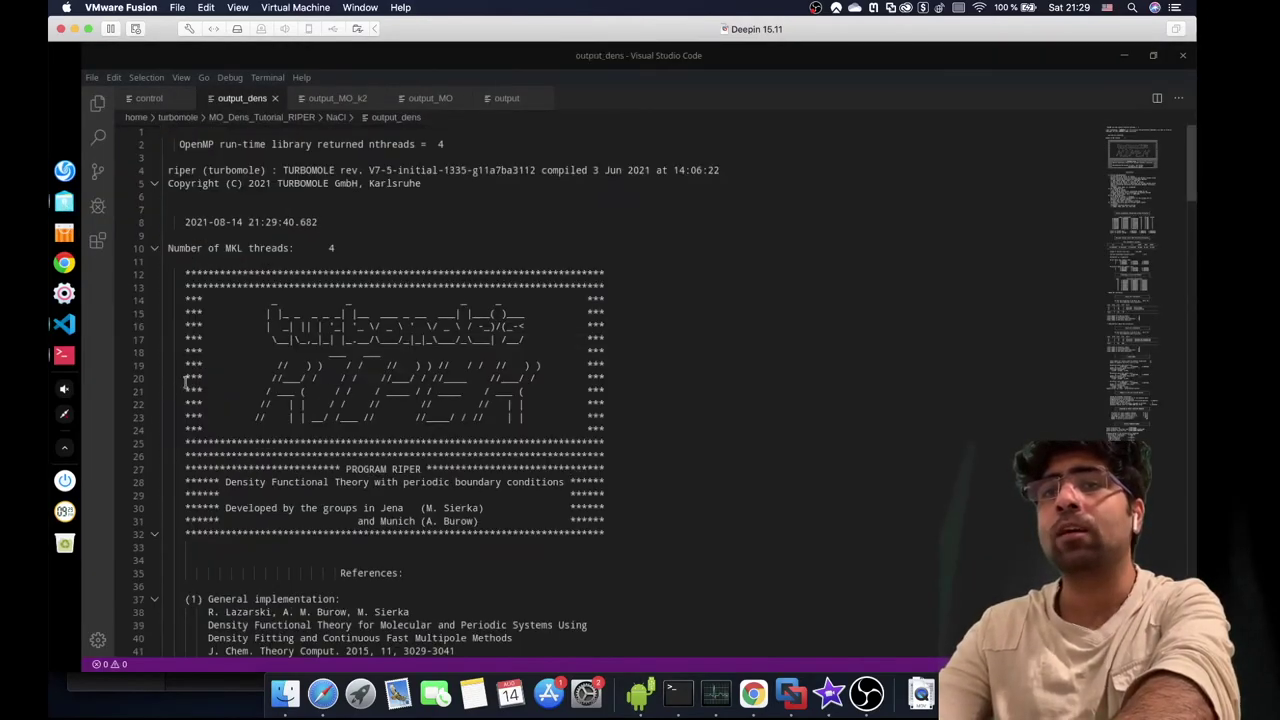
{"action": "scroll", "coordinate": [789, 374], "scroll_direction": "down", "scroll_amount": 20}
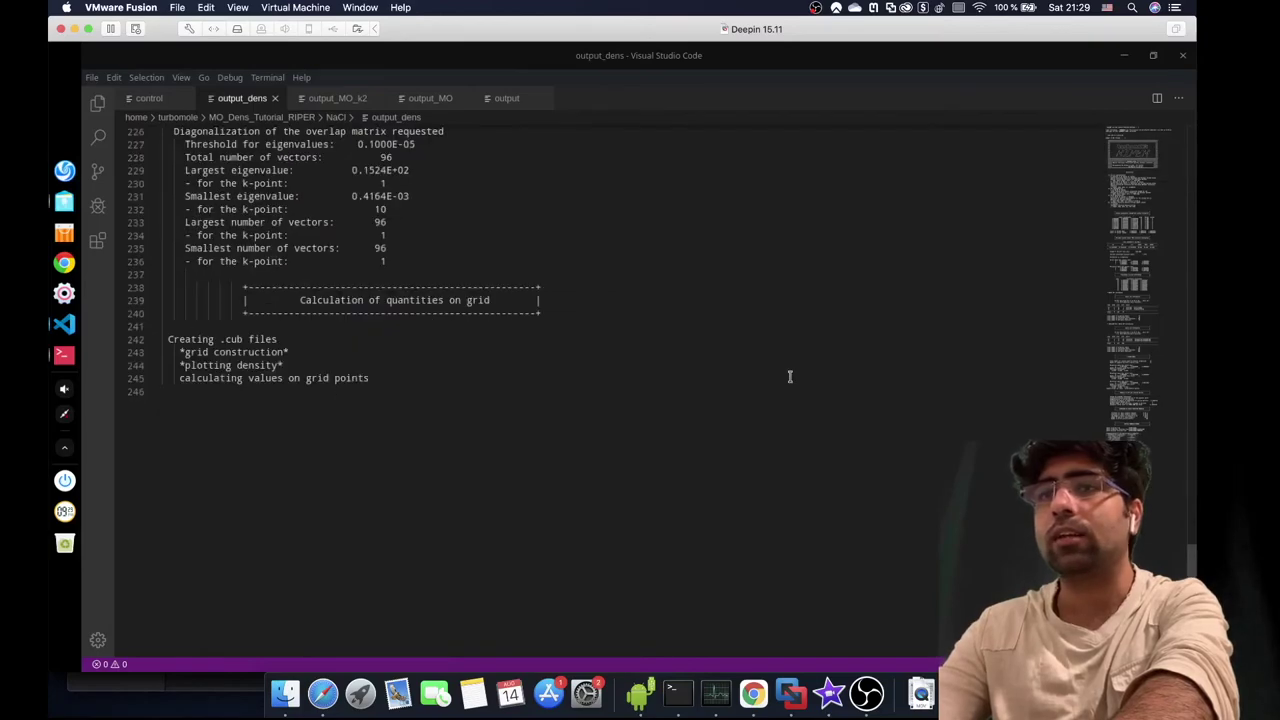
{"action": "left_click", "coordinate": [308, 367]}
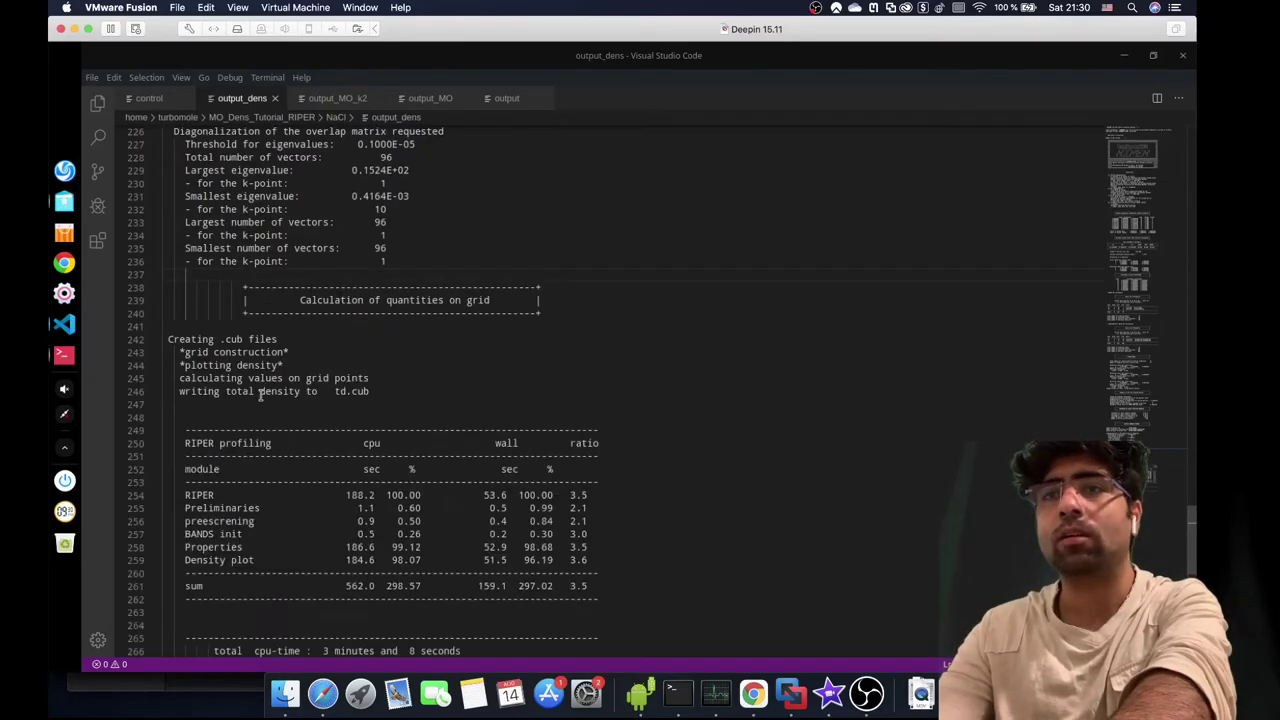
{"action": "left_click_drag", "start_coordinate": [308, 390], "coordinate": [368, 391]}
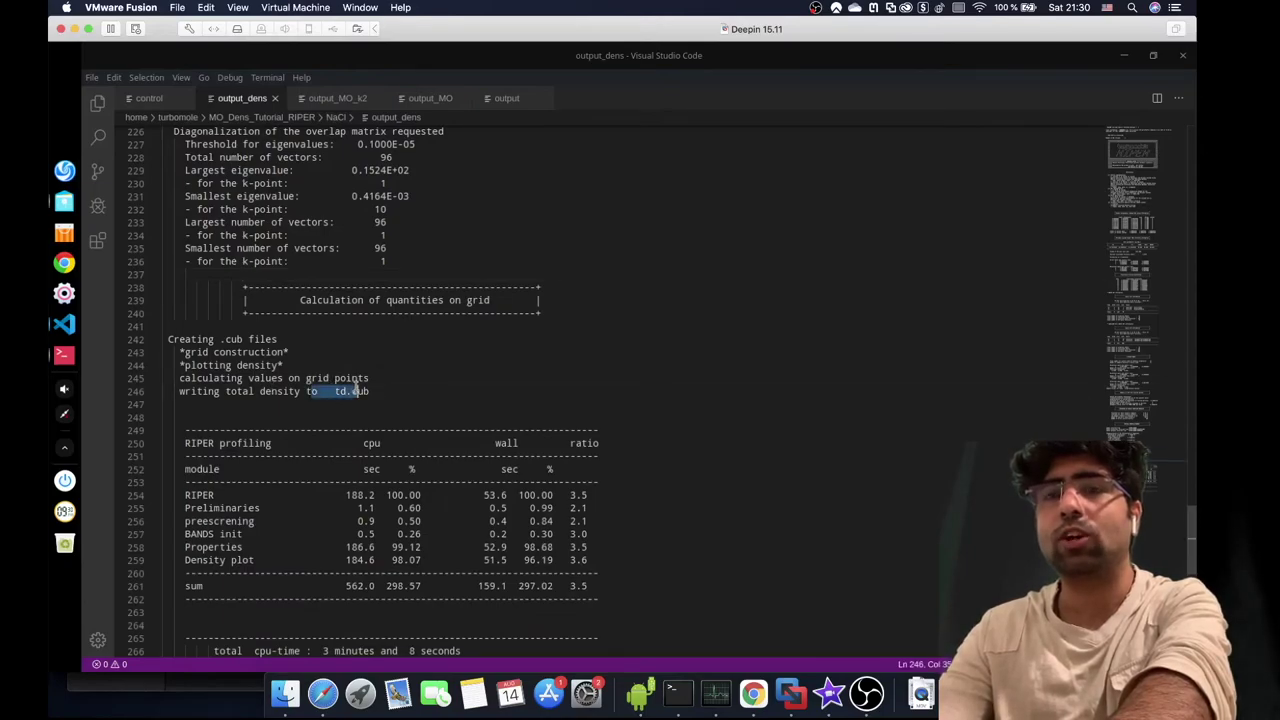
- Return to the NaCl folder and select the total density file td.cub
{"action": "left_click", "coordinate": [64, 200]}
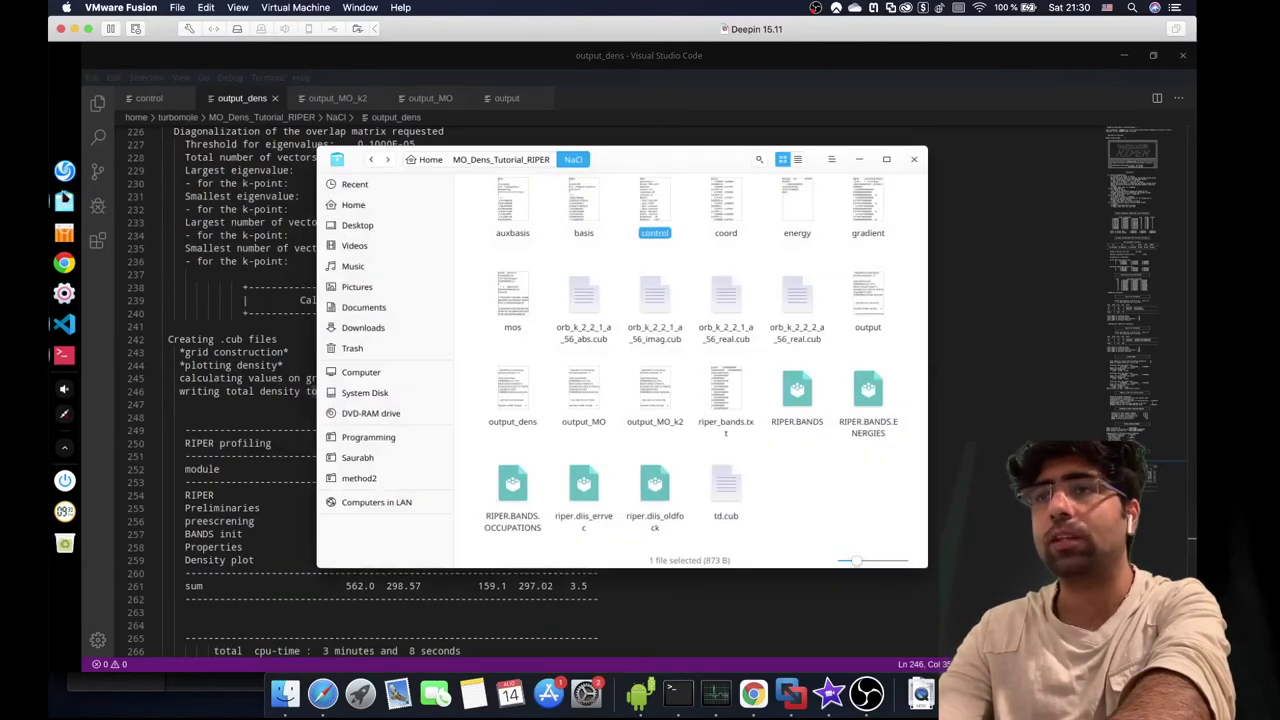
{"action": "key", "text": "Down"}
{"action": "key", "text": "Down"}
{"action": "key", "text": "Down"}
{"action": "key", "text": "Right"}
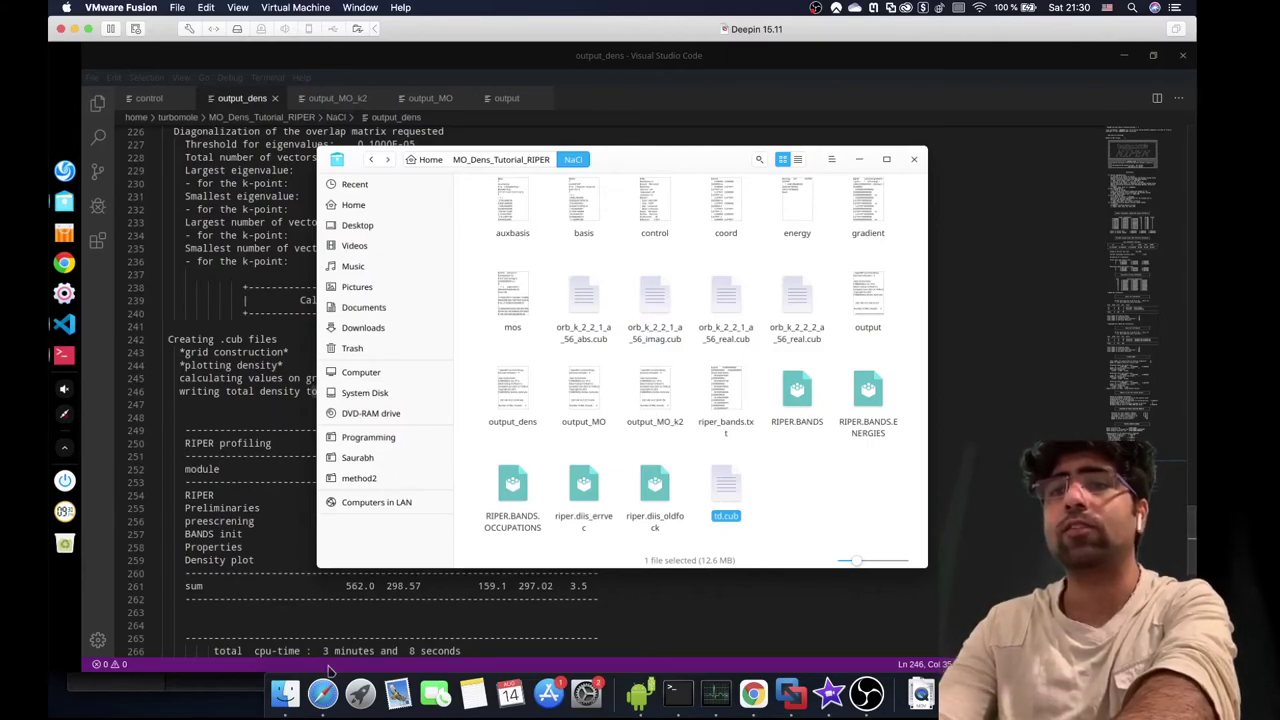
- Copy the four orb_k cube files and td.cub from the NaCl folder to the MO_dens_Tutorial folder on the Mac
{"action": "left_click", "coordinate": [600, 289]}
{"action": "key", "text": "shift+Right"}
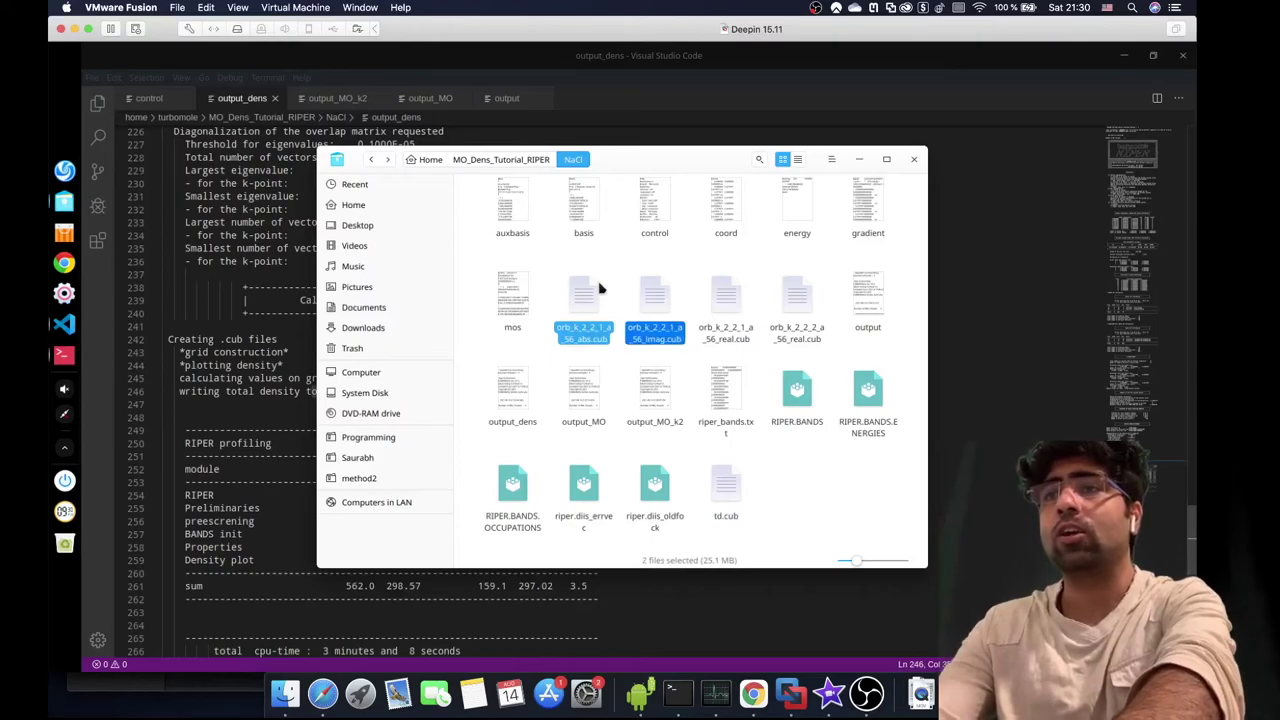
{"action": "key", "text": "shift+Right"}
{"action": "key", "text": "shift+Right"}
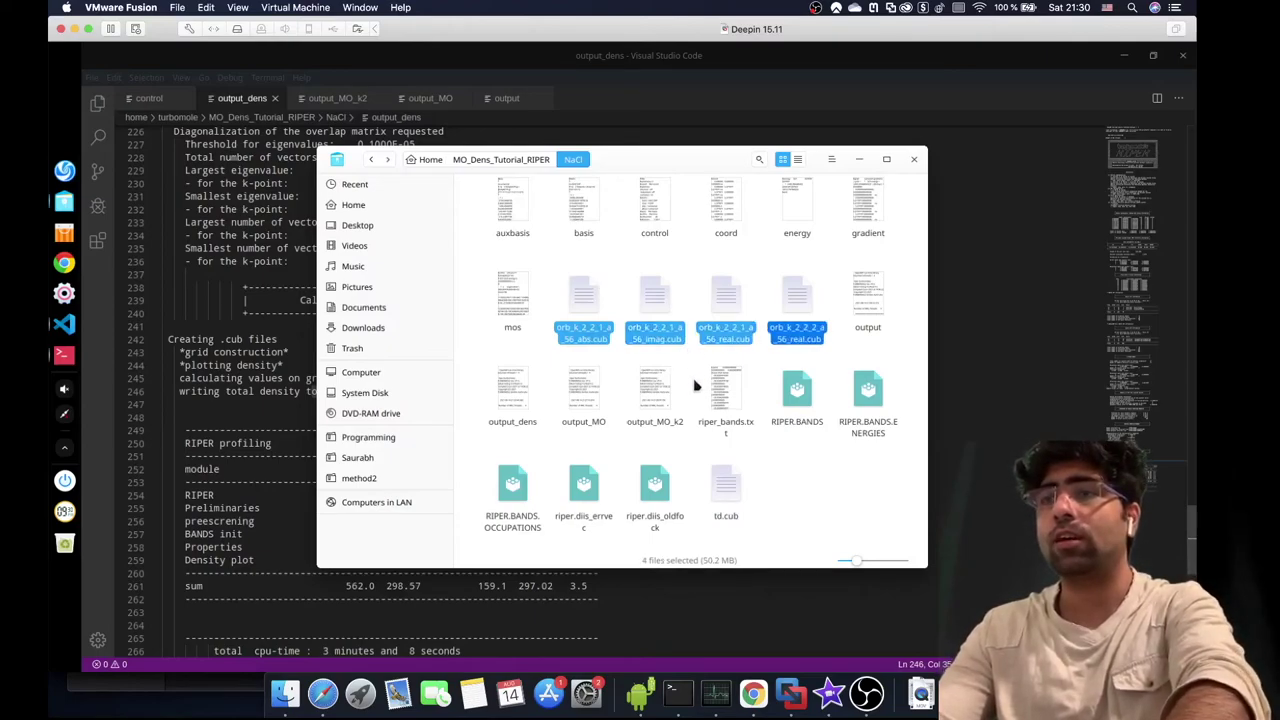
{"action": "left_click", "coordinate": [725, 486], "text": "ctrl"}
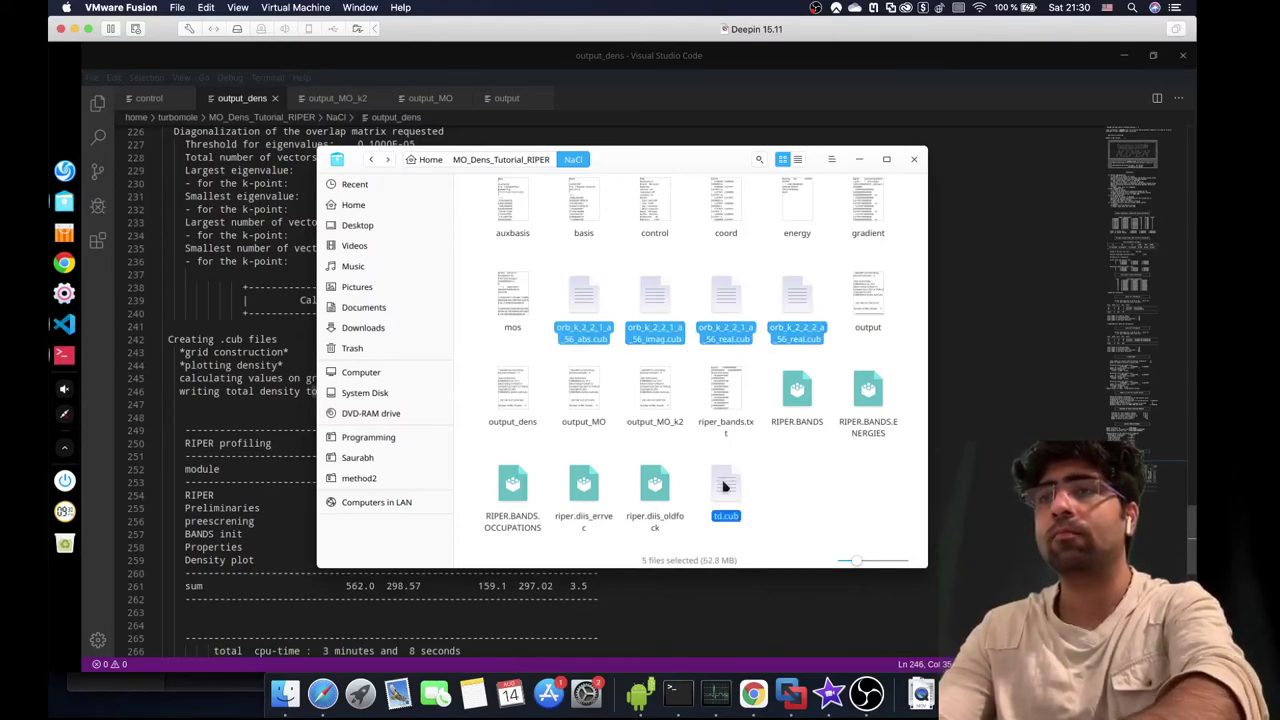
{"action": "key", "text": "ctrl+Left"}
{"action": "left_click_drag", "start_coordinate": [752, 246], "coordinate": [509, 426]}
- Launch CrysX-3D Viewer on the Mac and start it from its configuration dialog
{"action": "key", "text": "super+space"}
{"action": "type", "text": "cry"}
{"action": "key", "text": "Return"}
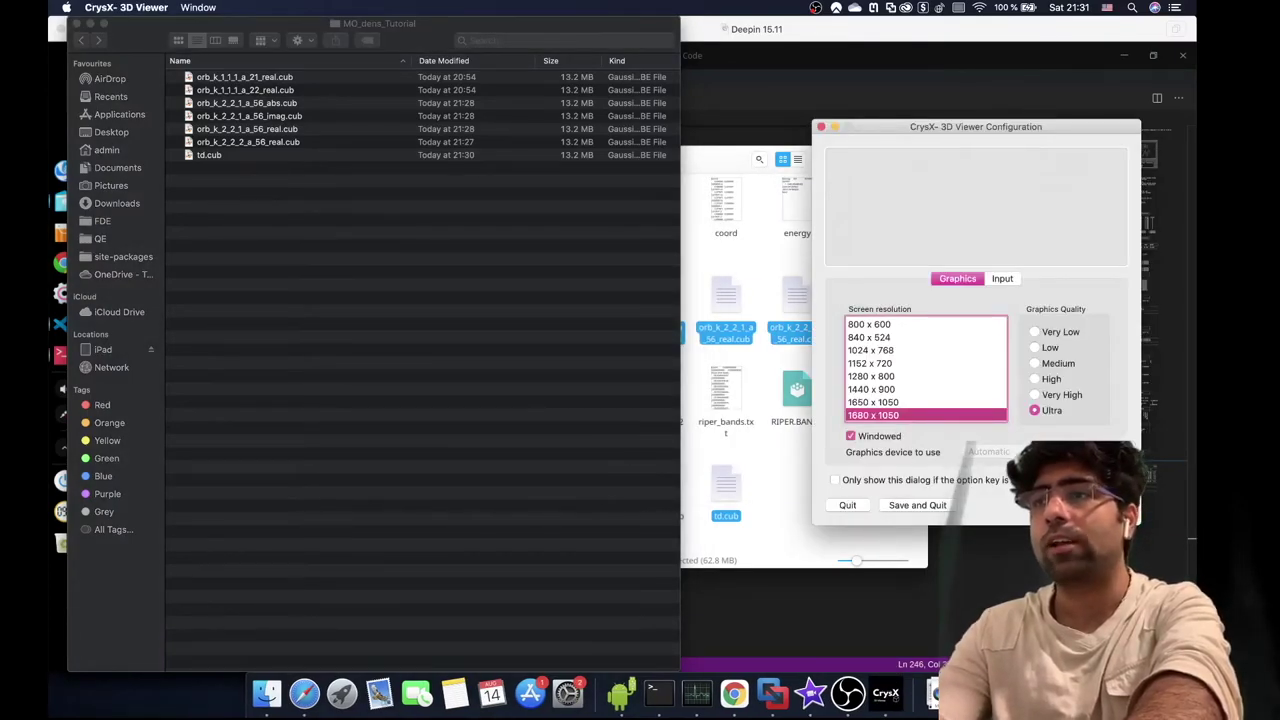
{"action": "left_click", "coordinate": [917, 505]}
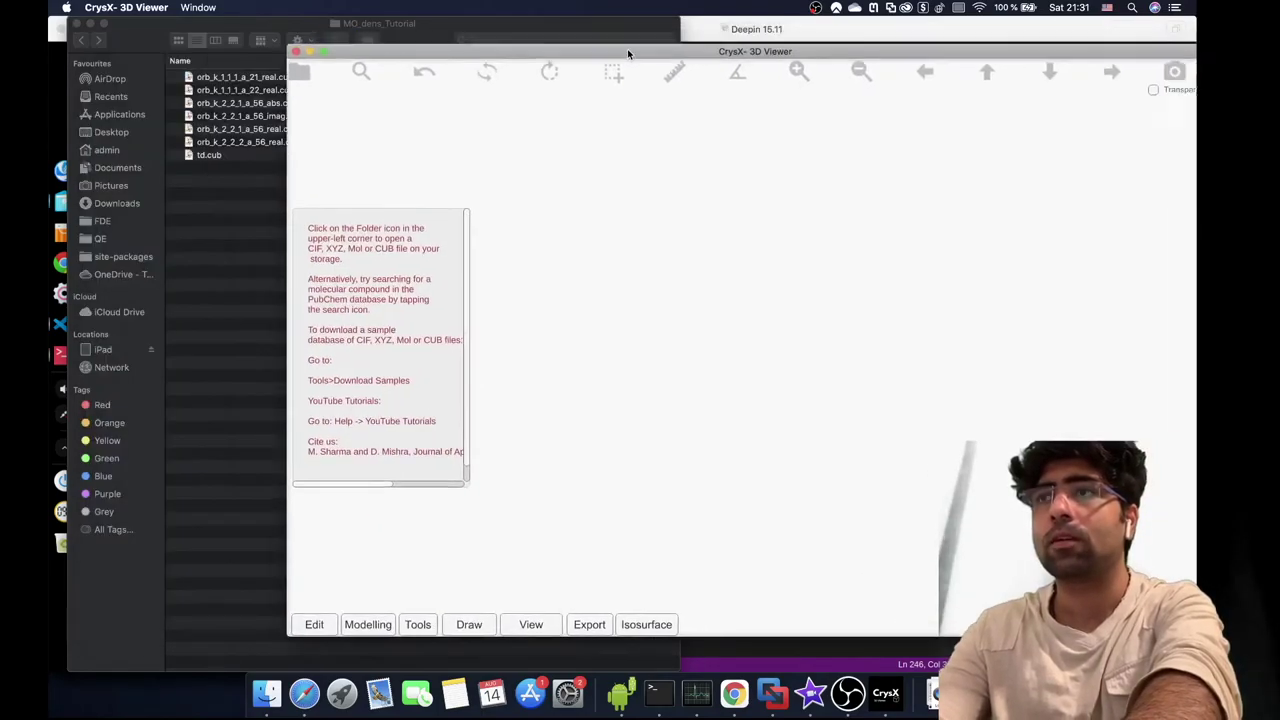
- Open orb_k_2_2_2_a_56_real.cub from the MO_dens_Tutorial folder in Documents
{"action": "left_click", "coordinate": [227, 79]}
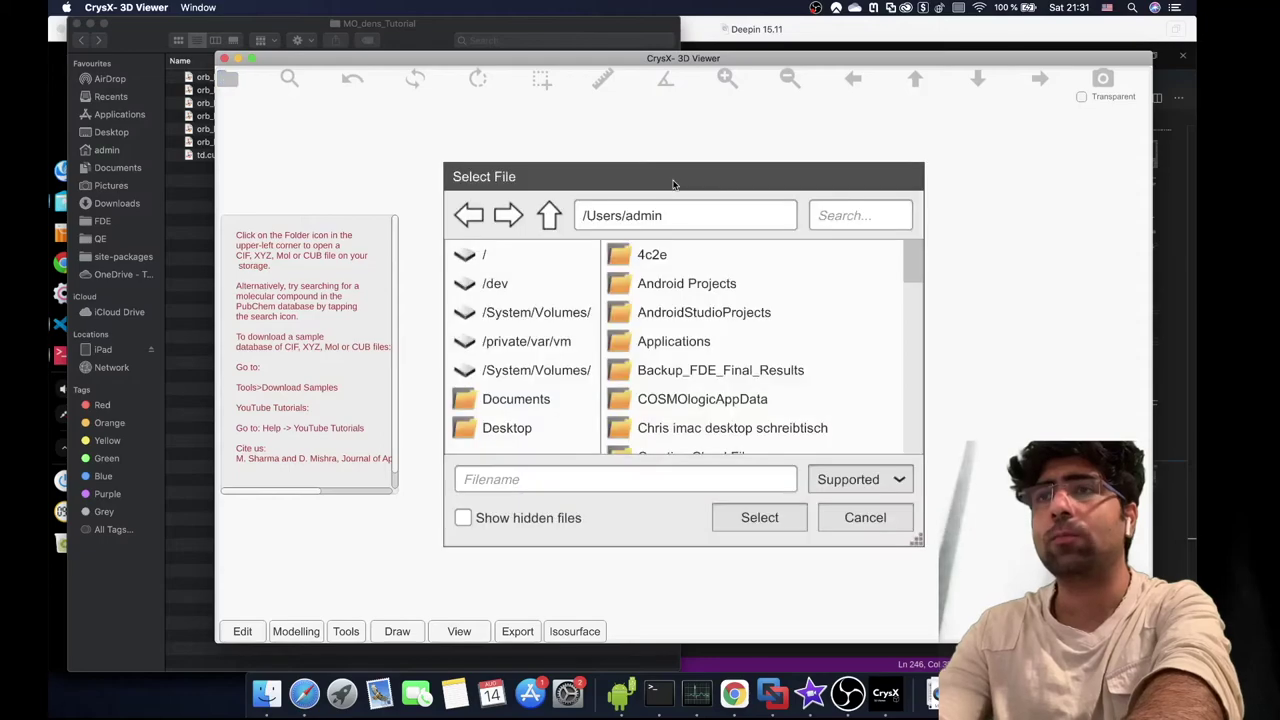
{"action": "left_click", "coordinate": [852, 216]}
{"action": "type", "text": "docu"}
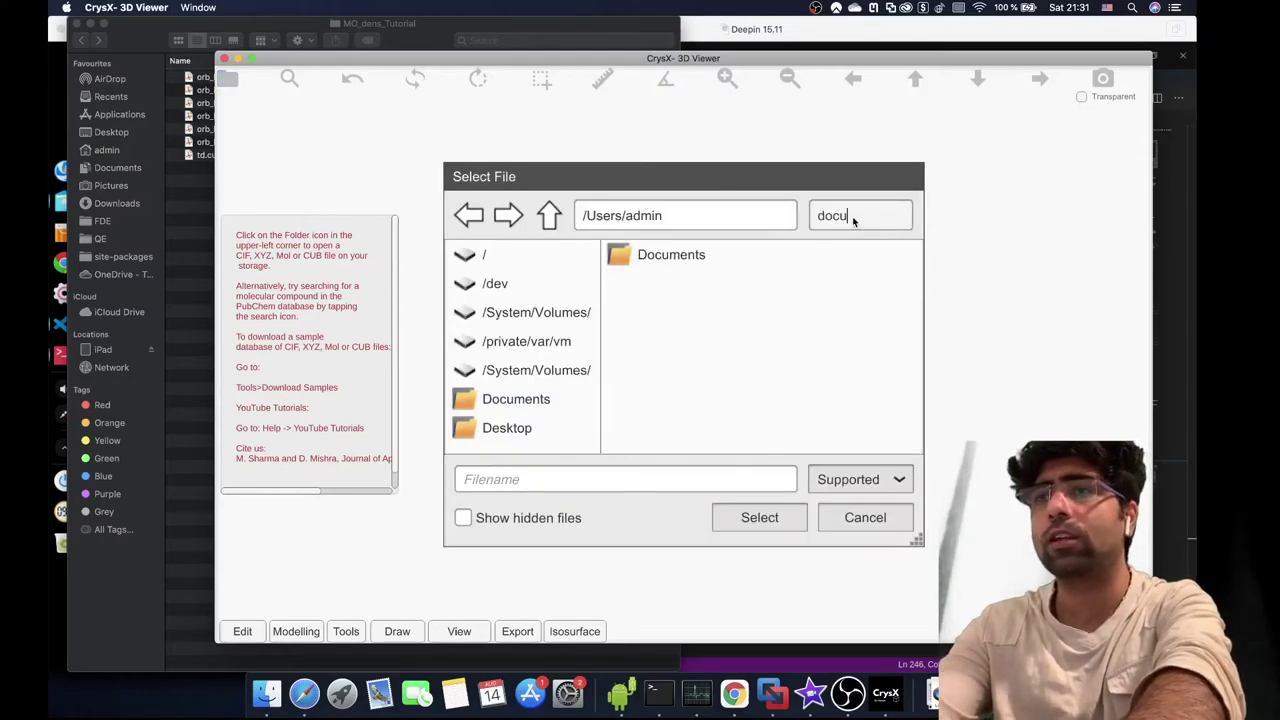
{"action": "left_click", "coordinate": [755, 258]}
{"action": "double_click", "coordinate": [755, 258]}
{"action": "left_click", "coordinate": [840, 220]}
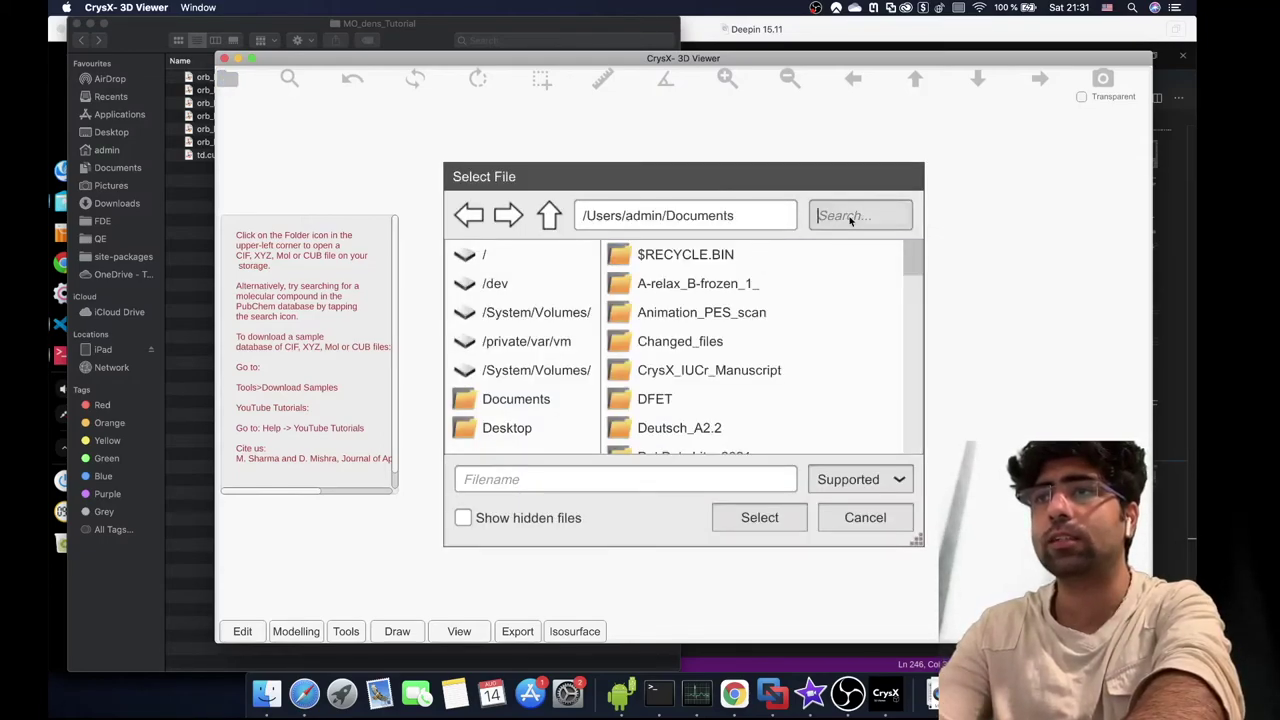
{"action": "type", "text": "mo"}
{"action": "double_click", "coordinate": [766, 290]}
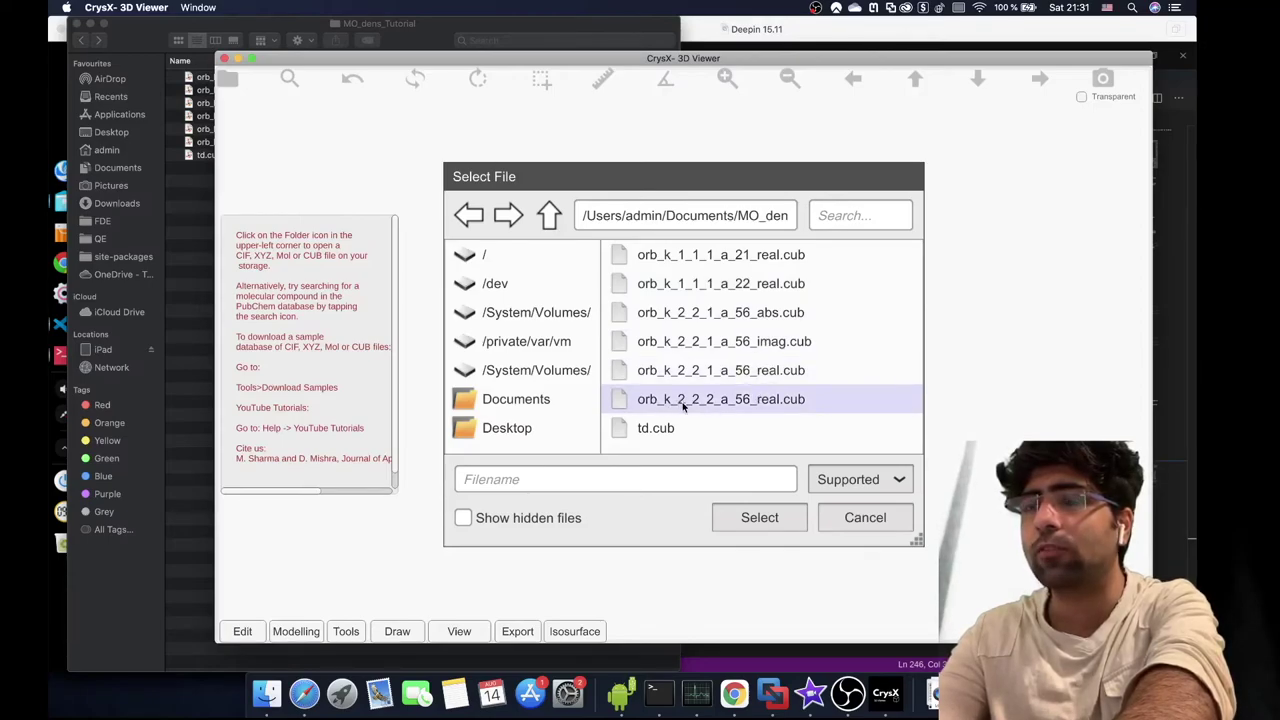
{"action": "double_click", "coordinate": [727, 404]}
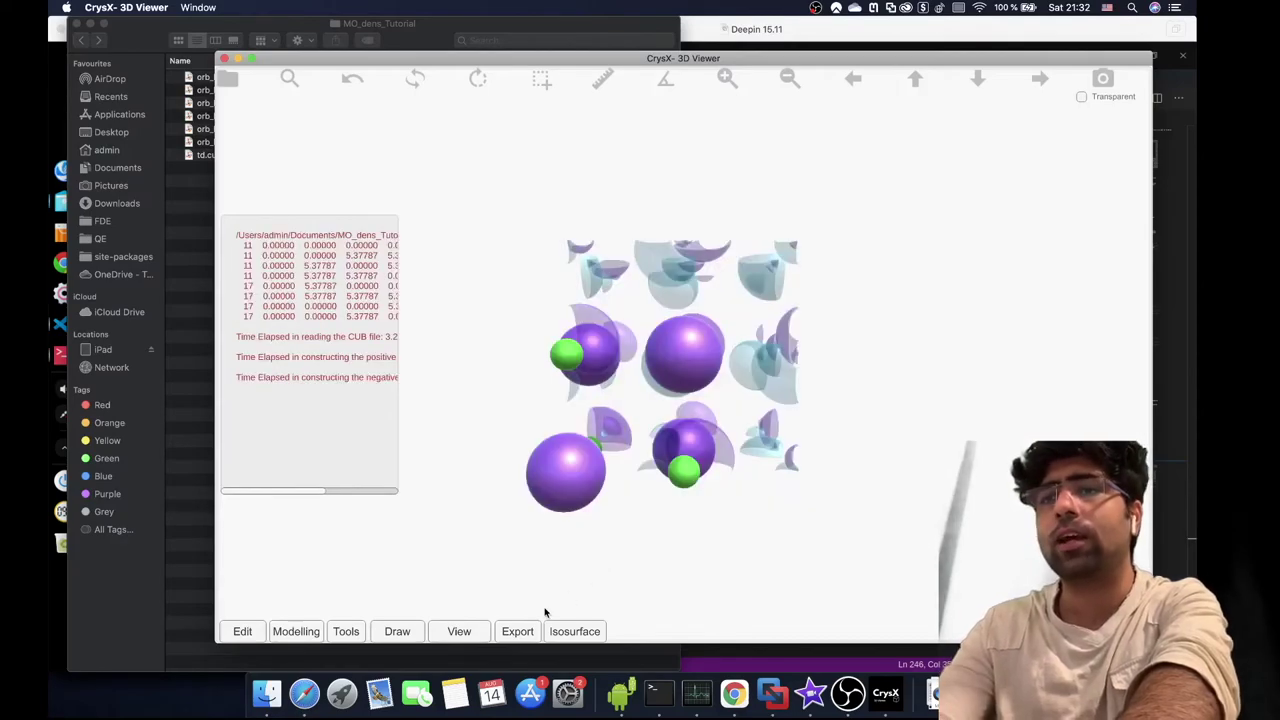
- Display the NaCl structure as wireframe and show its unit cell and axes
{"action": "mouse_move", "coordinate": [597, 537]}
{"action": "left_mouse_down"}
{"action": "mouse_move", "coordinate": [565, 553]}
{"action": "mouse_move", "coordinate": [609, 477]}
{"action": "mouse_move", "coordinate": [517, 509]}
{"action": "mouse_move", "coordinate": [706, 514]}
{"action": "mouse_move", "coordinate": [649, 514]}
{"action": "mouse_move", "coordinate": [611, 531]}
{"action": "mouse_move", "coordinate": [606, 549]}
{"action": "left_mouse_up"}
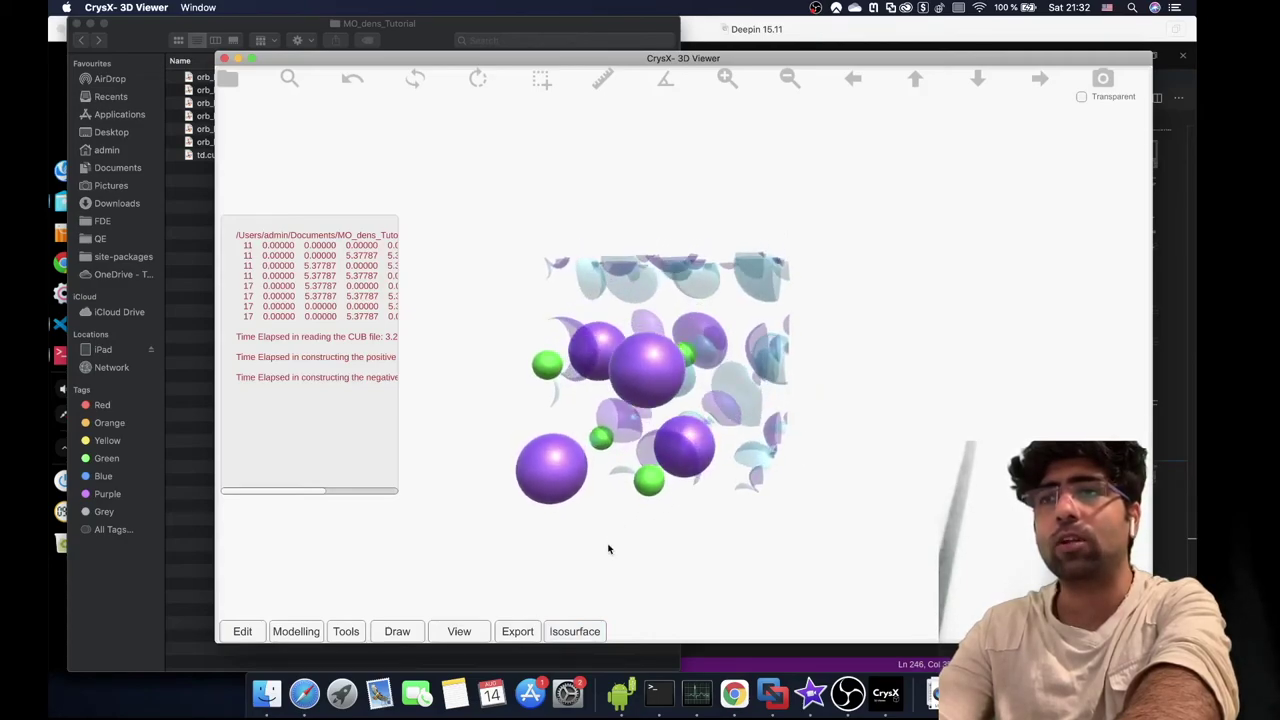
{"action": "left_click", "coordinate": [555, 634]}
{"action": "left_click", "coordinate": [461, 632]}
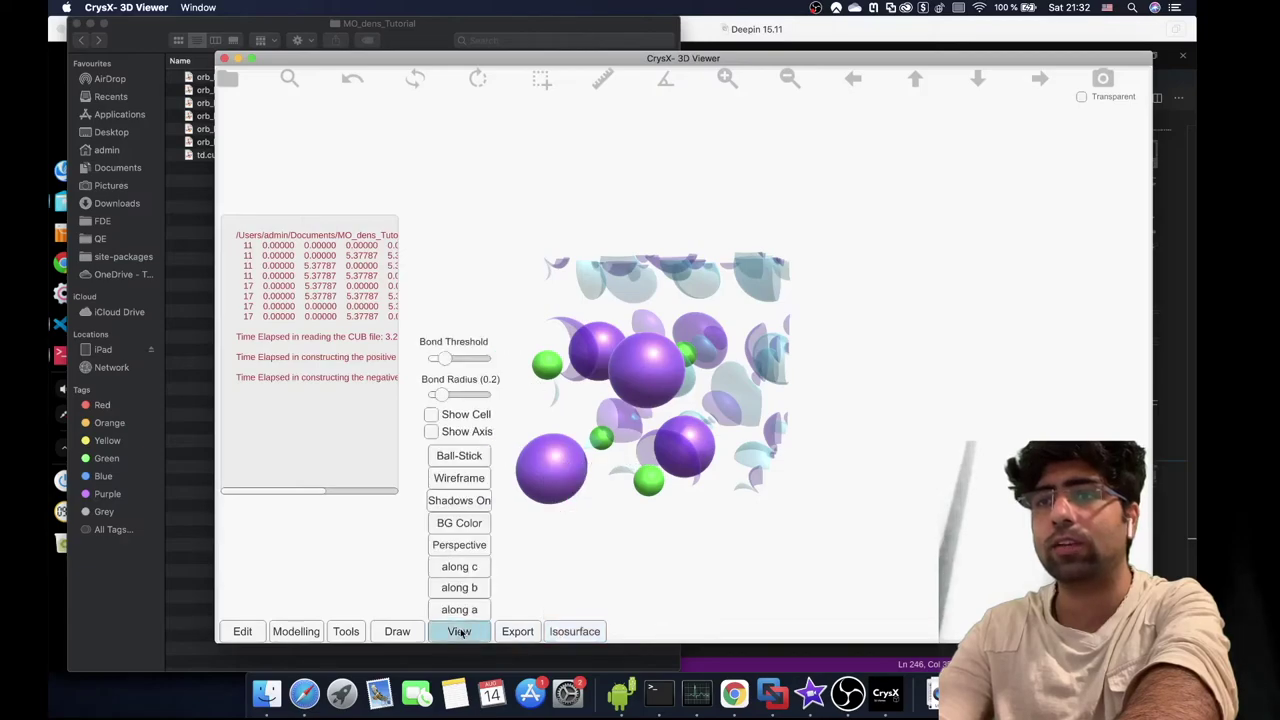
{"action": "left_click", "coordinate": [452, 478]}
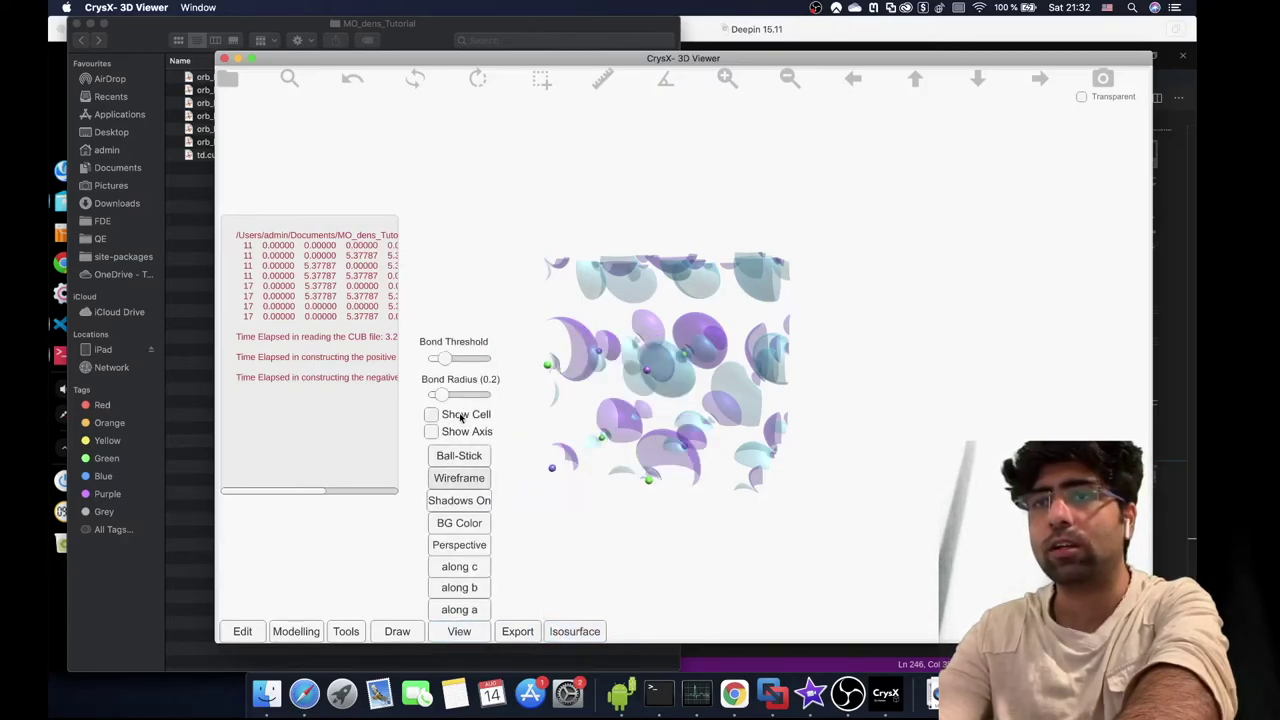
{"action": "left_click", "coordinate": [462, 418]}
{"action": "left_click", "coordinate": [462, 431]}
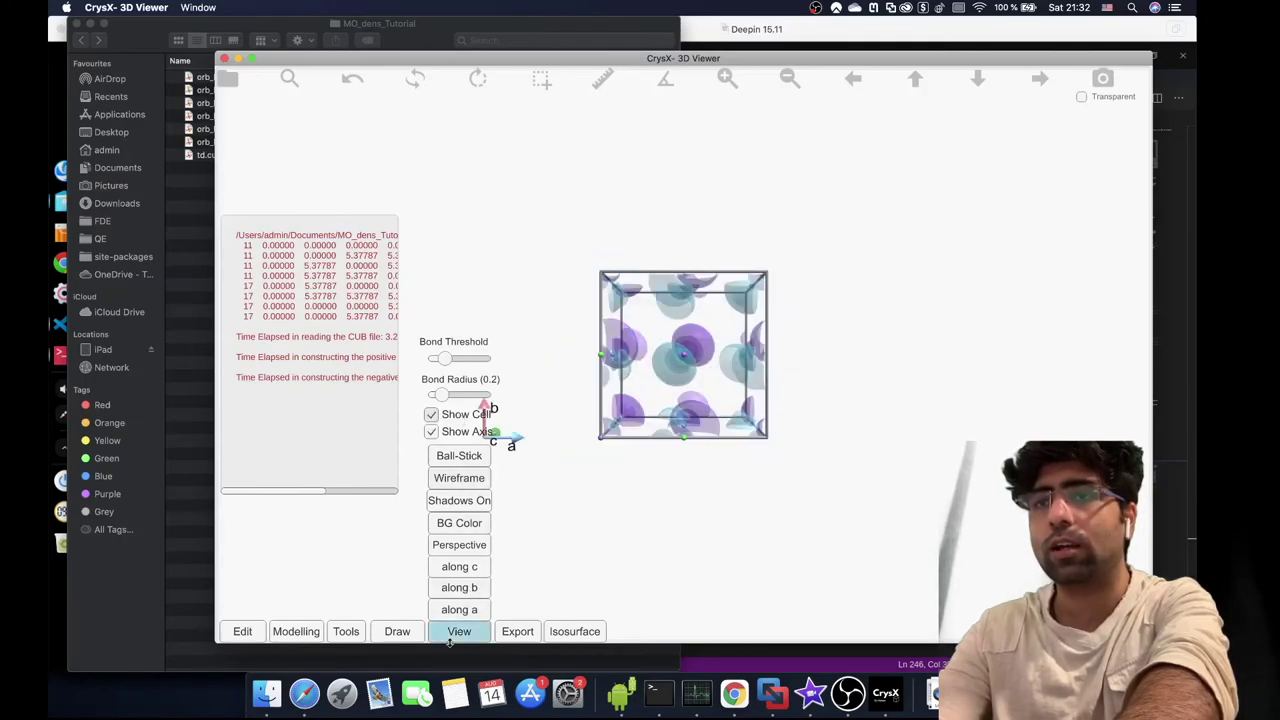
{"action": "left_click", "coordinate": [451, 638]}
- Make the positive isosurface of the orbital opaque by setting its colour's alpha to 255 and apply the change
{"action": "left_click", "coordinate": [572, 630]}
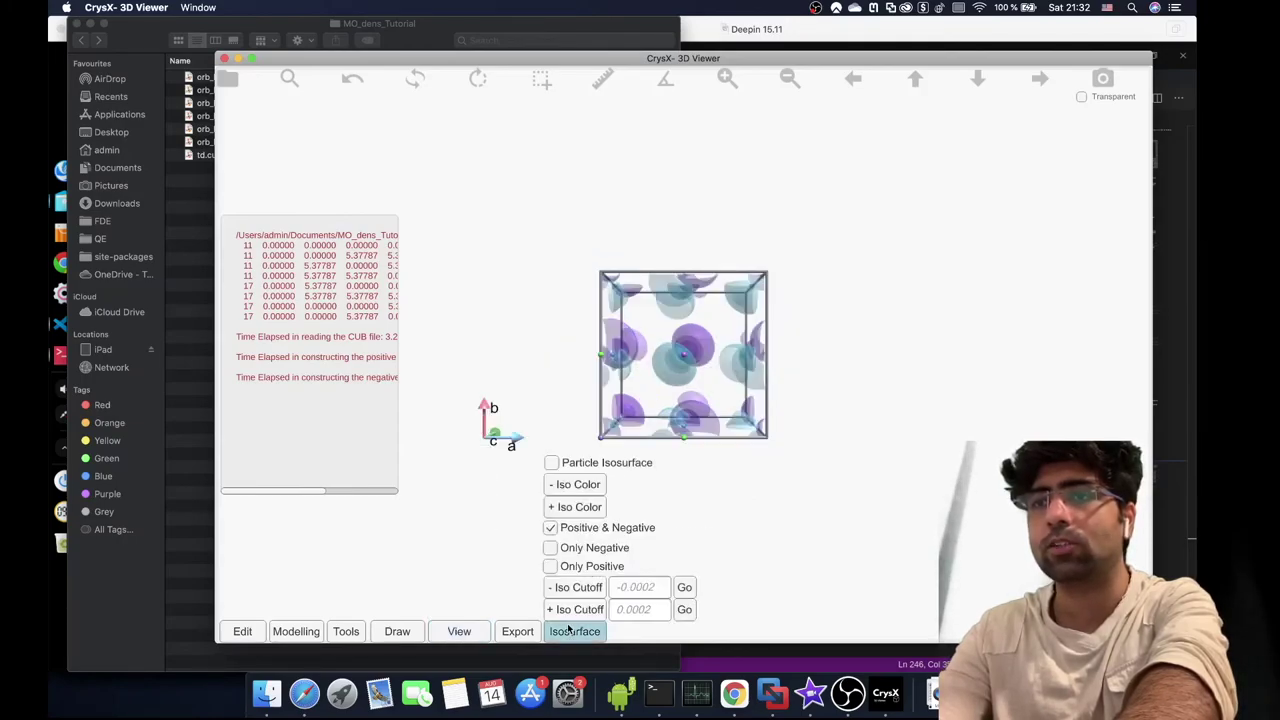
{"action": "left_click", "coordinate": [590, 507]}
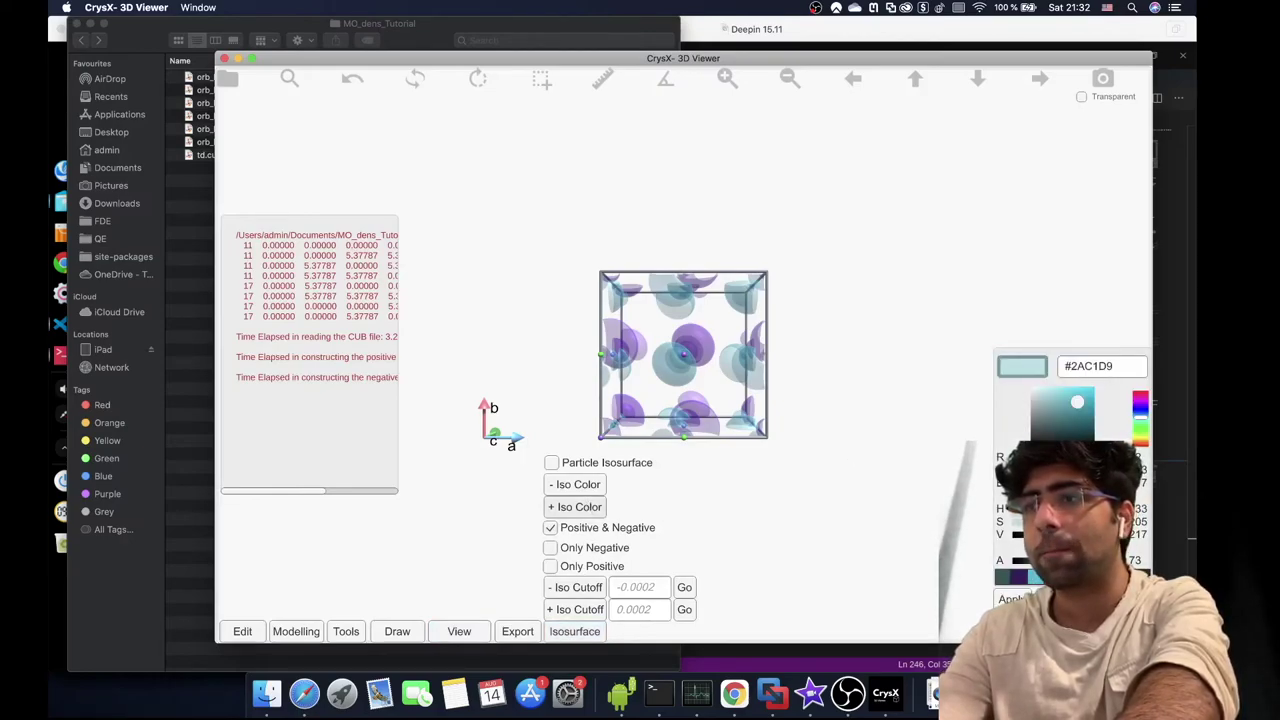
{"action": "left_click", "coordinate": [1138, 562]}
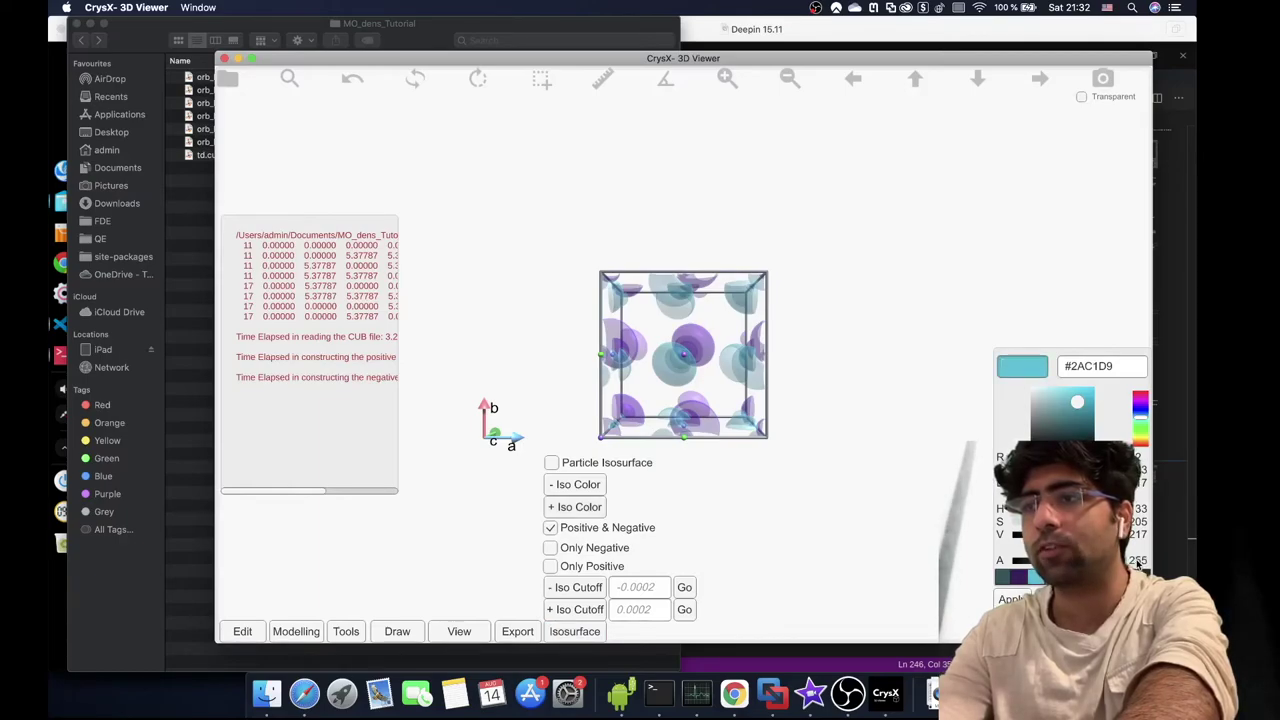
{"action": "left_click", "coordinate": [1010, 599]}
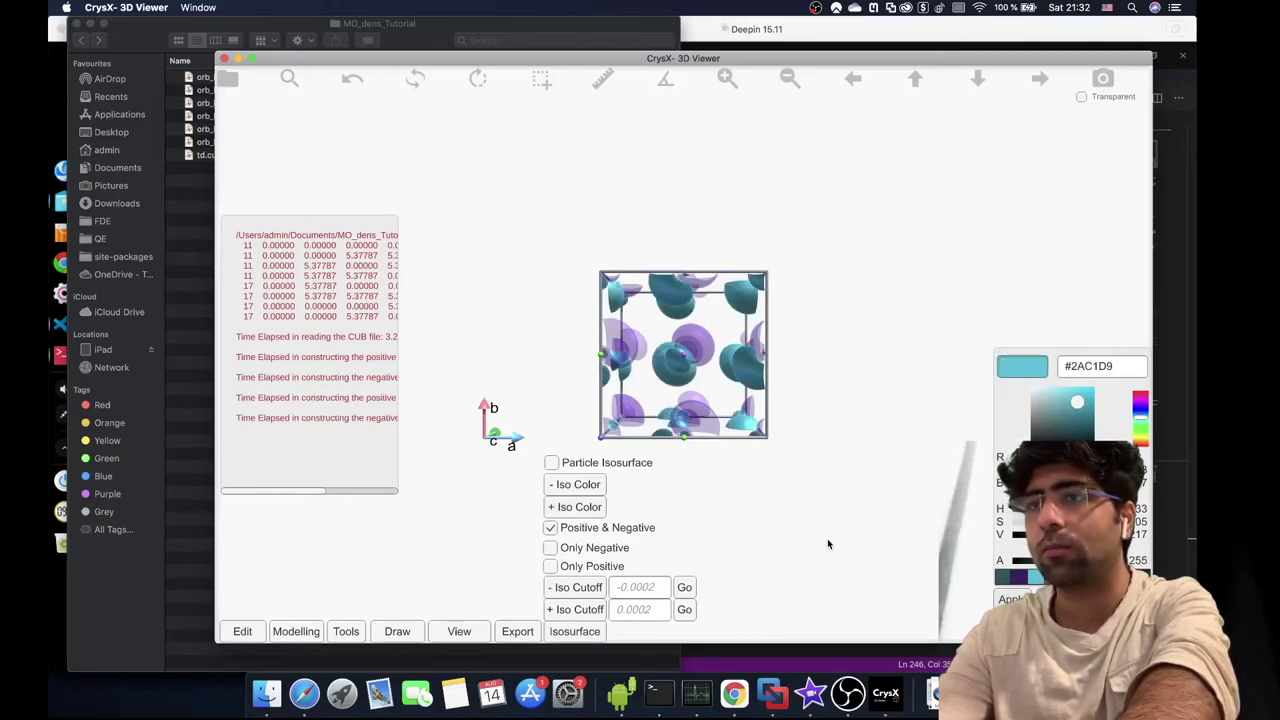
- Recolour the negative isosurface of the orbital to an opaque red and inspect the cell at an angle
{"action": "left_click", "coordinate": [586, 507]}
{"action": "left_click", "coordinate": [574, 484]}
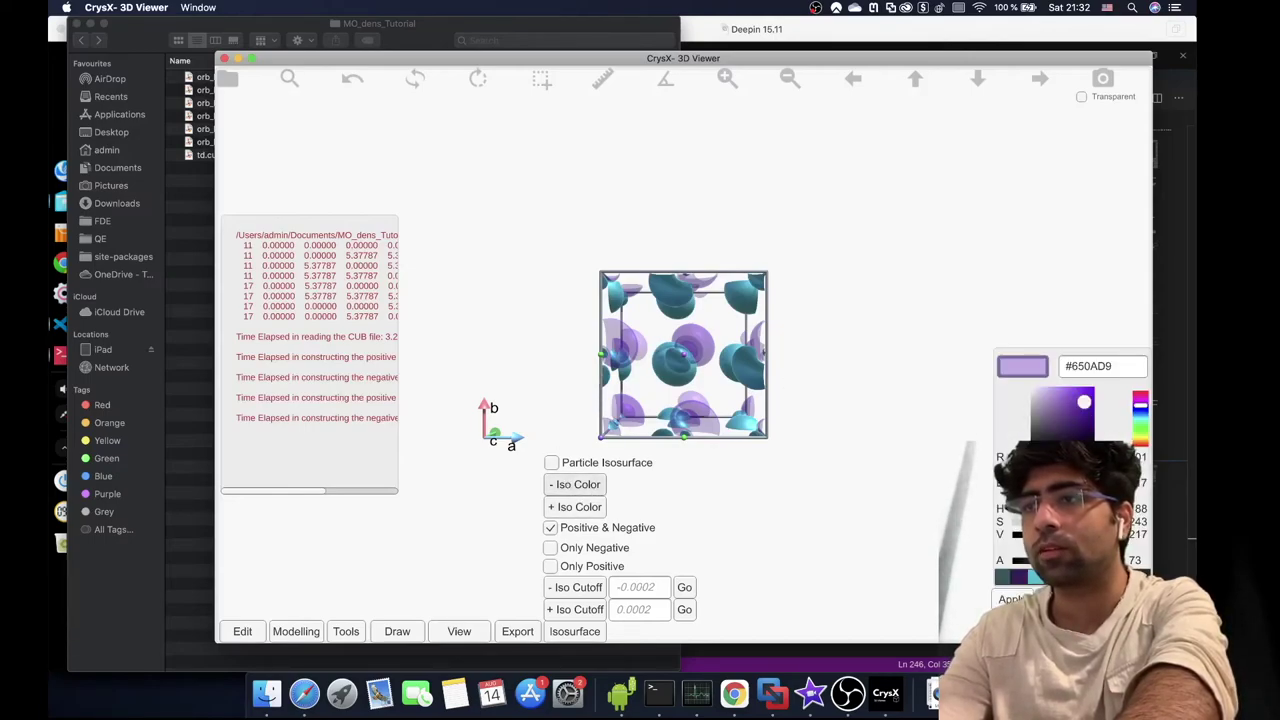
{"action": "left_click", "coordinate": [1140, 396]}
{"action": "left_click", "coordinate": [811, 502]}
{"action": "mouse_move", "coordinate": [823, 497]}
{"action": "left_mouse_down"}
{"action": "mouse_move", "coordinate": [760, 543]}
{"action": "mouse_move", "coordinate": [766, 589]}
{"action": "mouse_move", "coordinate": [841, 526]}
{"action": "mouse_move", "coordinate": [914, 423]}
{"action": "mouse_move", "coordinate": [891, 374]}
{"action": "mouse_move", "coordinate": [703, 459]}
{"action": "mouse_move", "coordinate": [814, 480]}
{"action": "mouse_move", "coordinate": [854, 550]}
{"action": "mouse_move", "coordinate": [757, 540]}
{"action": "mouse_move", "coordinate": [814, 389]}
{"action": "mouse_move", "coordinate": [872, 457]}
{"action": "mouse_move", "coordinate": [840, 511]}
{"action": "mouse_move", "coordinate": [811, 514]}
{"action": "left_mouse_up"}
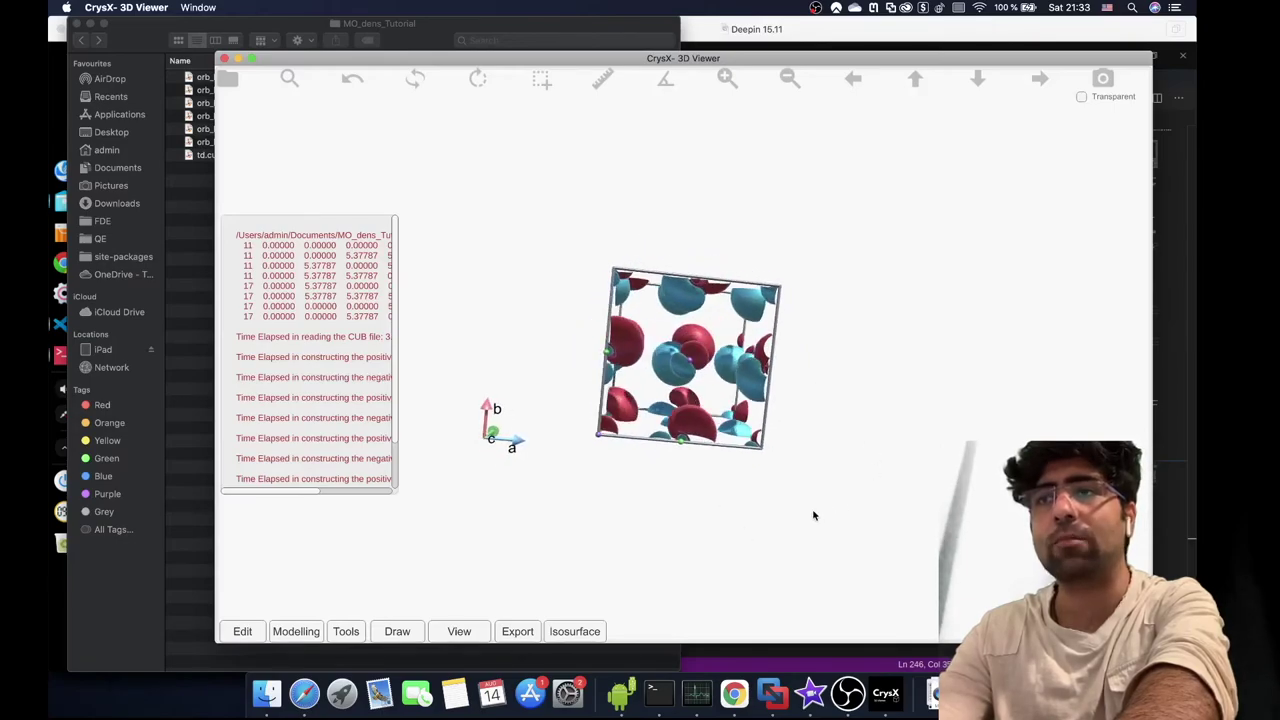
- Open the total density file td.cub and rotate the structure to inspect its isosurface
{"action": "left_click", "coordinate": [228, 79]}
{"action": "double_click", "coordinate": [716, 432]}
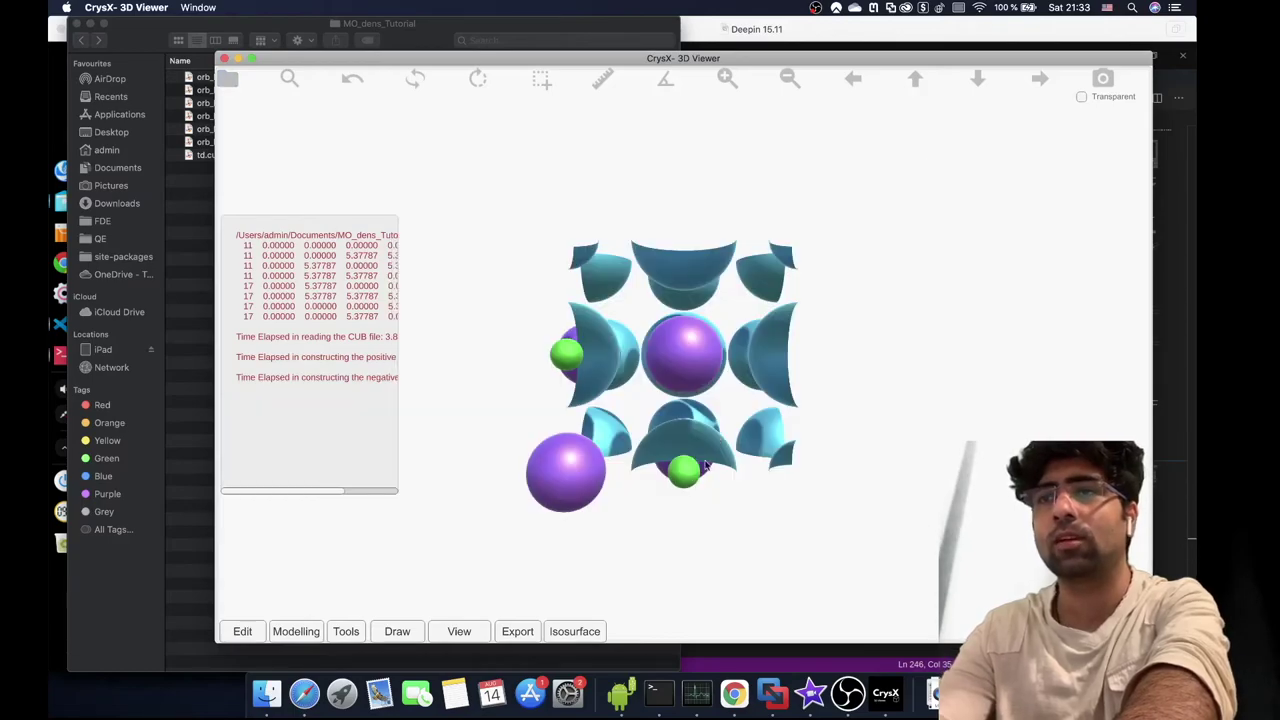
{"action": "left_click_drag", "start_coordinate": [548, 554], "coordinate": [531, 614]}
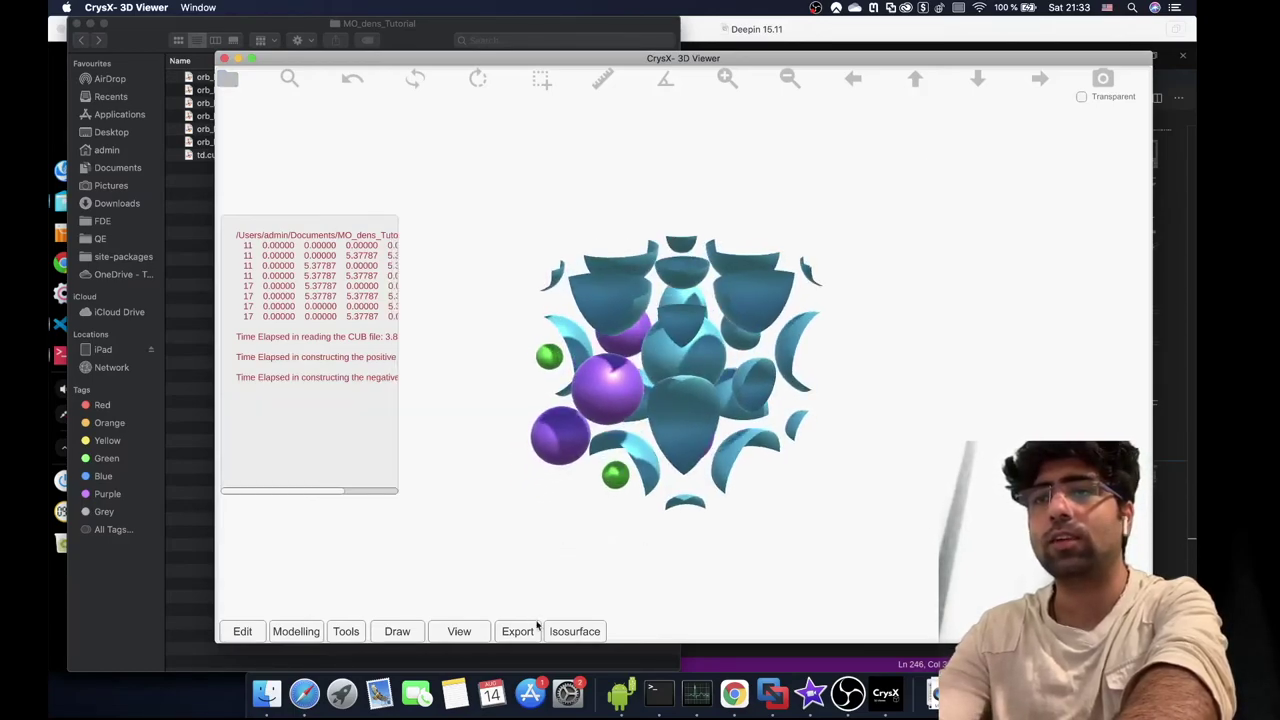
- Display the density structure as wireframe with its unit cell and axes, and view it from an angle
{"action": "left_click", "coordinate": [459, 632]}
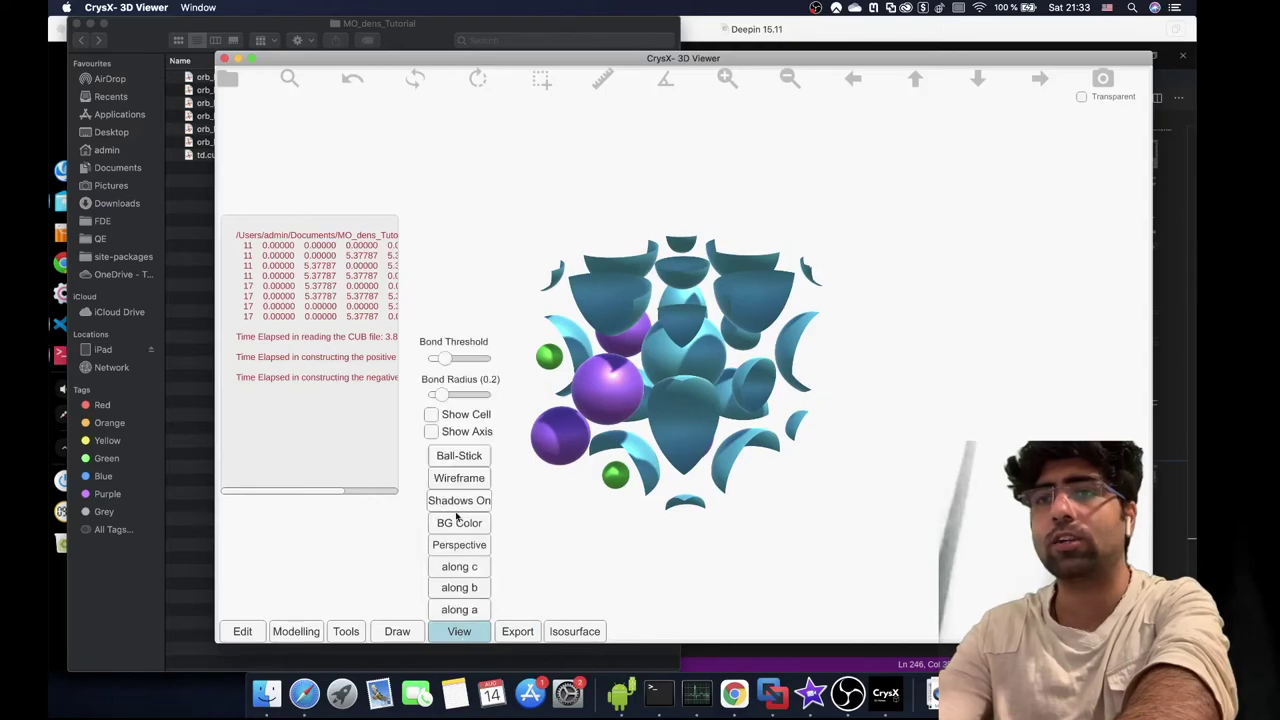
{"action": "left_click", "coordinate": [457, 479]}
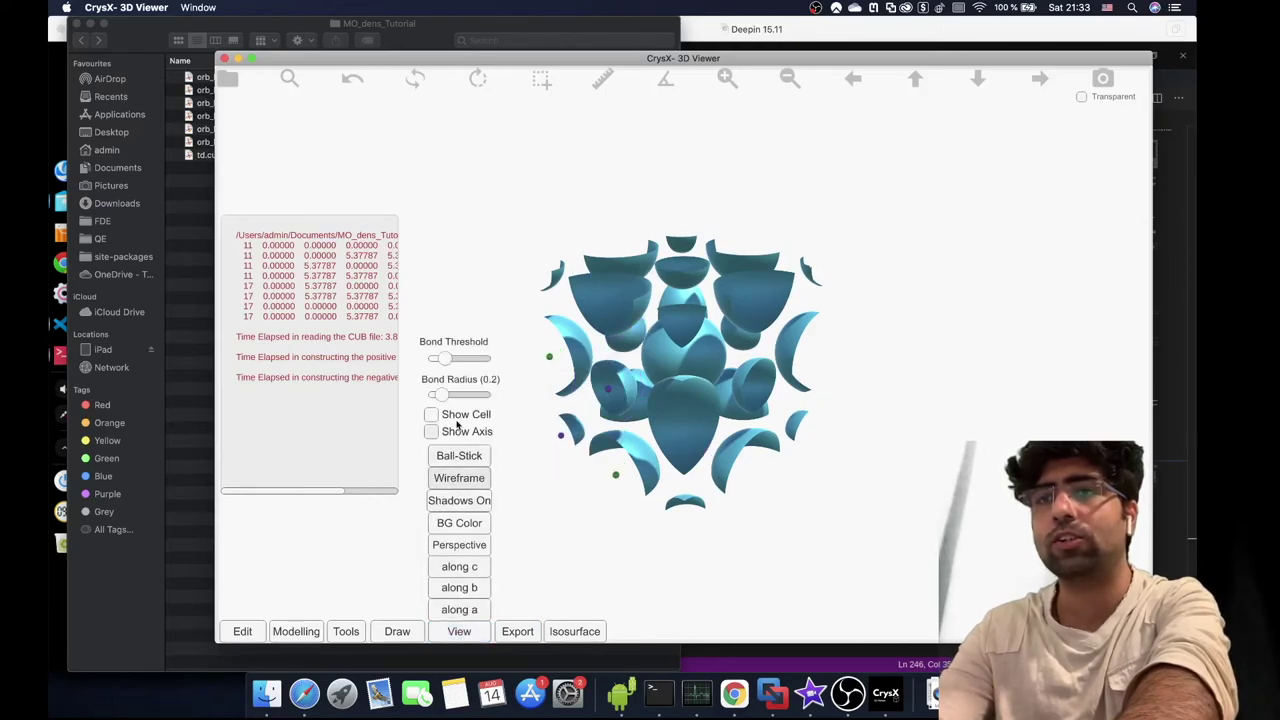
{"action": "left_click", "coordinate": [450, 414]}
{"action": "left_click", "coordinate": [459, 631]}
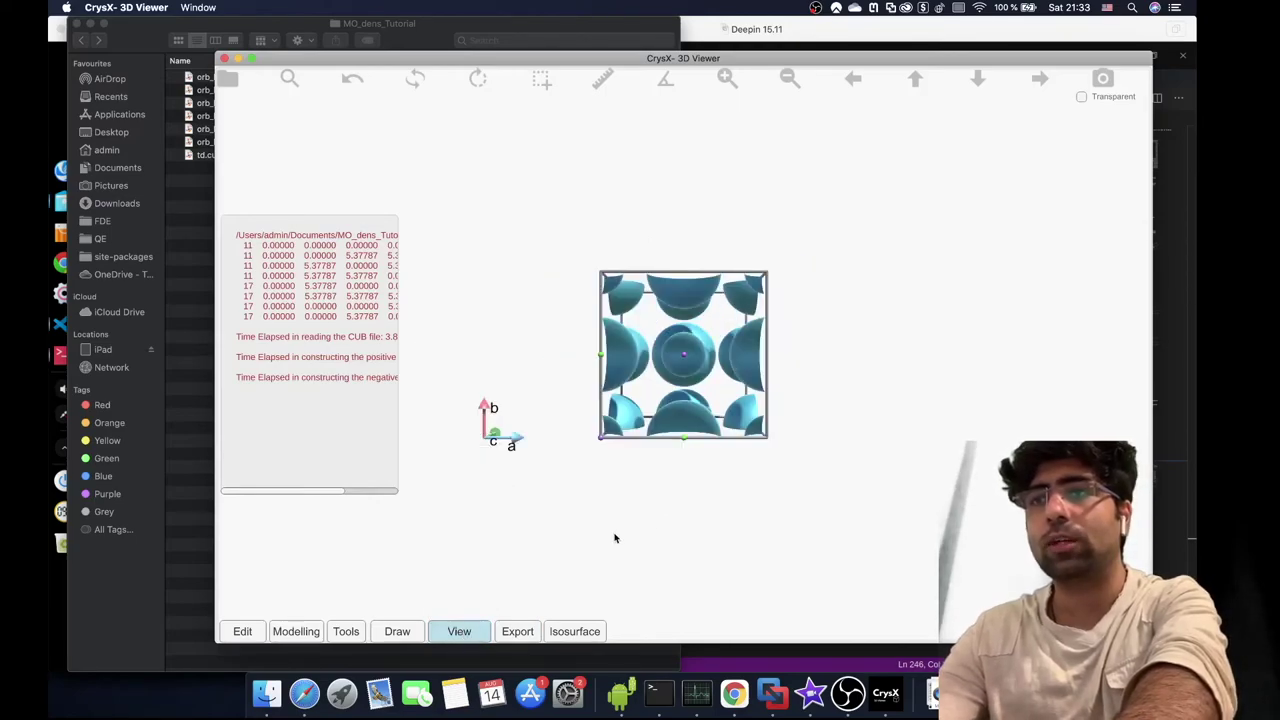
{"action": "left_click_drag", "start_coordinate": [677, 517], "coordinate": [633, 541]}
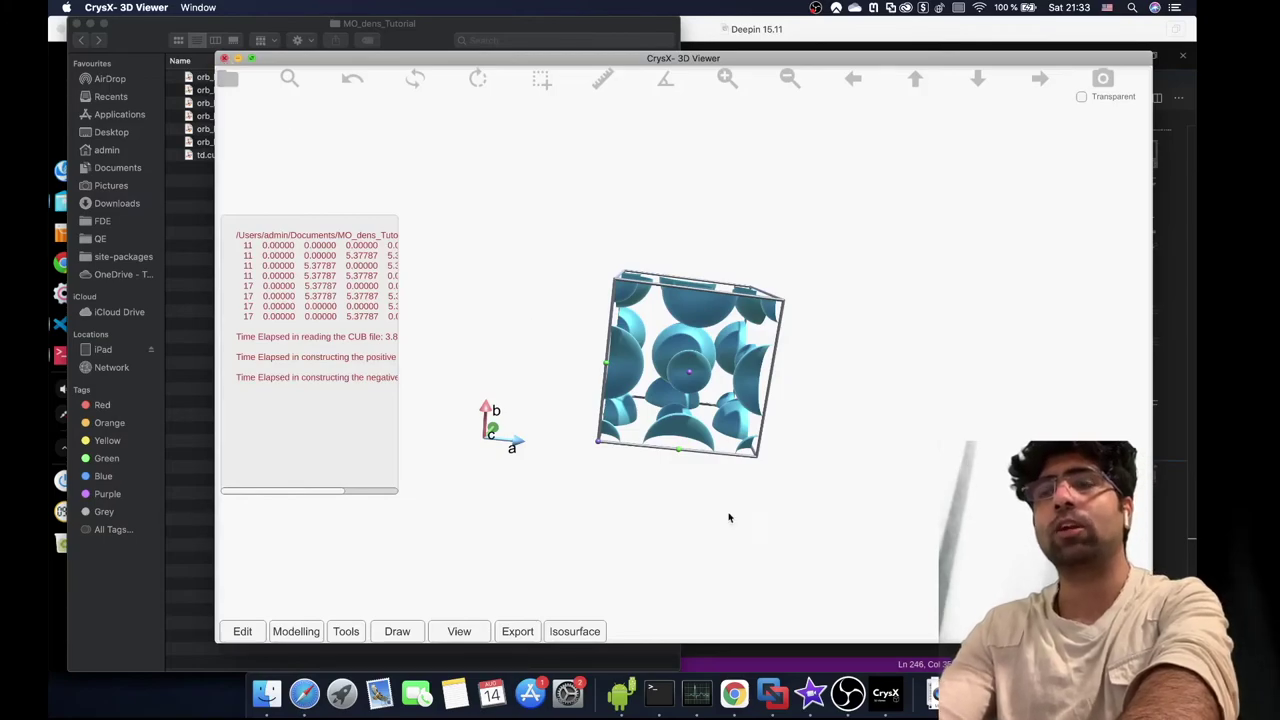
- Quit CrysX-3D Viewer and open the control file from the NaCl folder in the Deepin virtual machine
{"action": "key", "text": "super+q"}
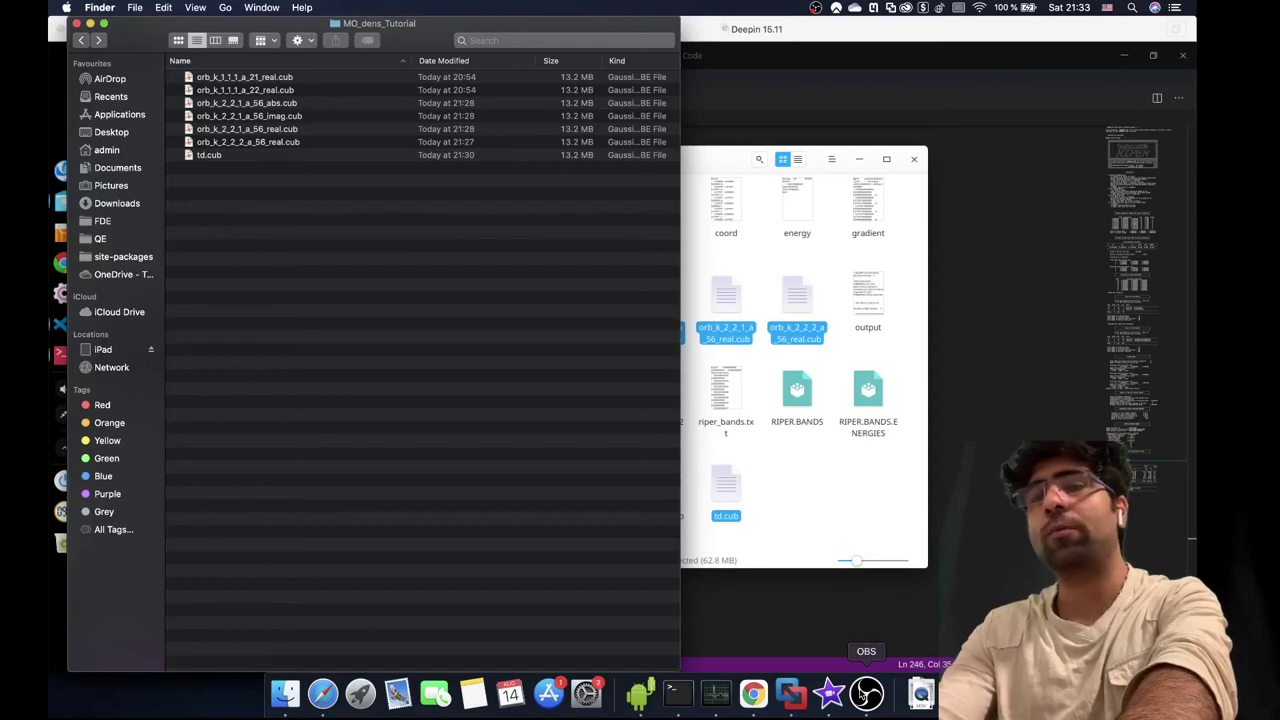
{"action": "left_click", "coordinate": [818, 524]}
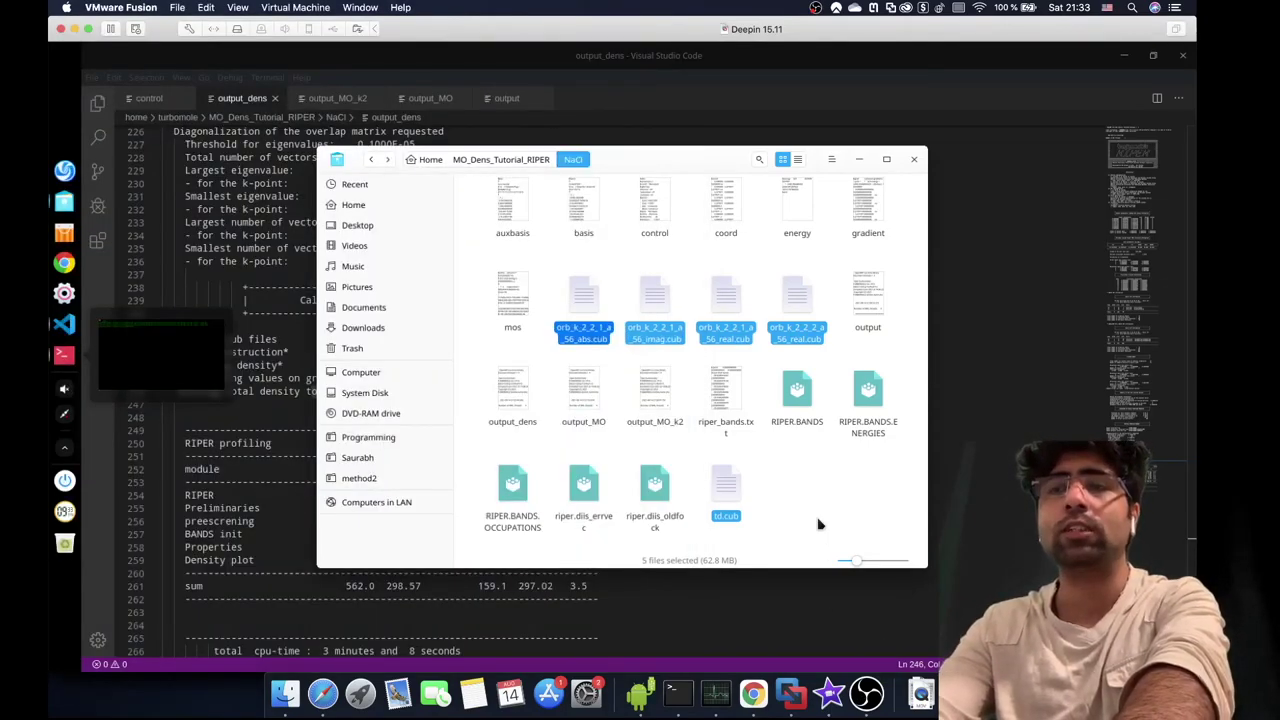
{"action": "key", "text": "Left"}
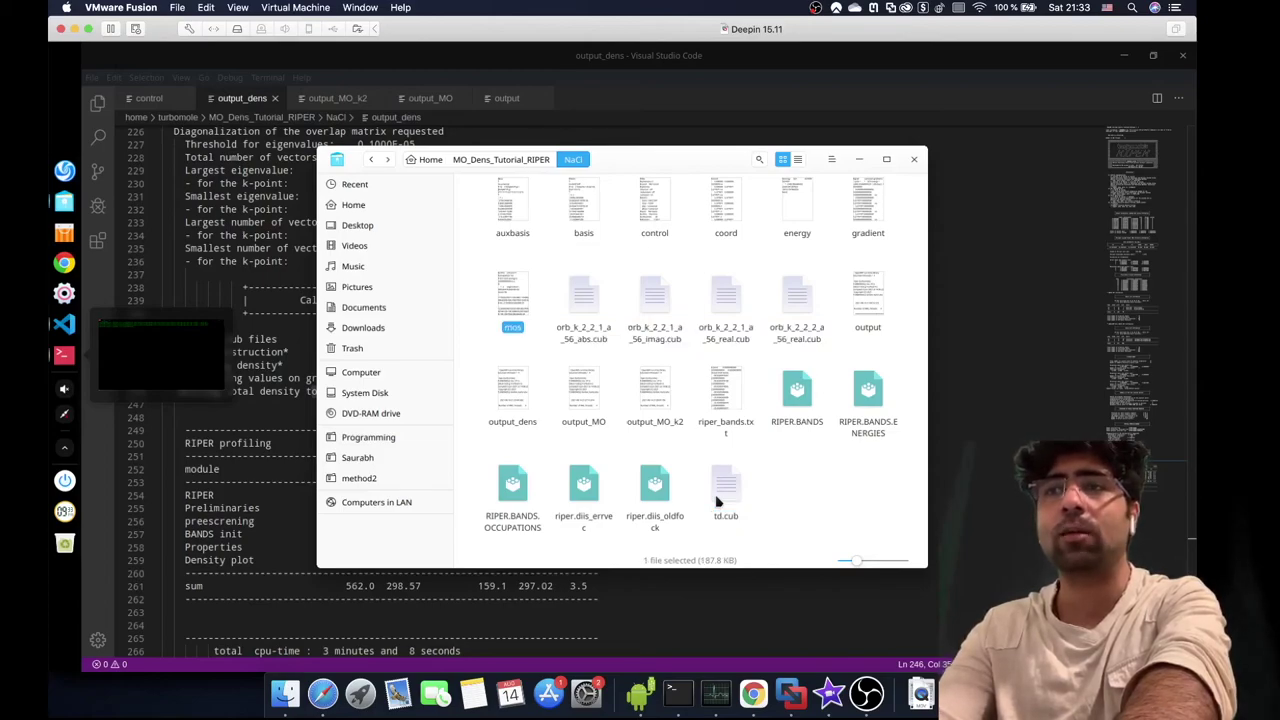
{"action": "key", "text": "Left"}
{"action": "key", "text": "Left"}
{"action": "key", "text": "Left"}
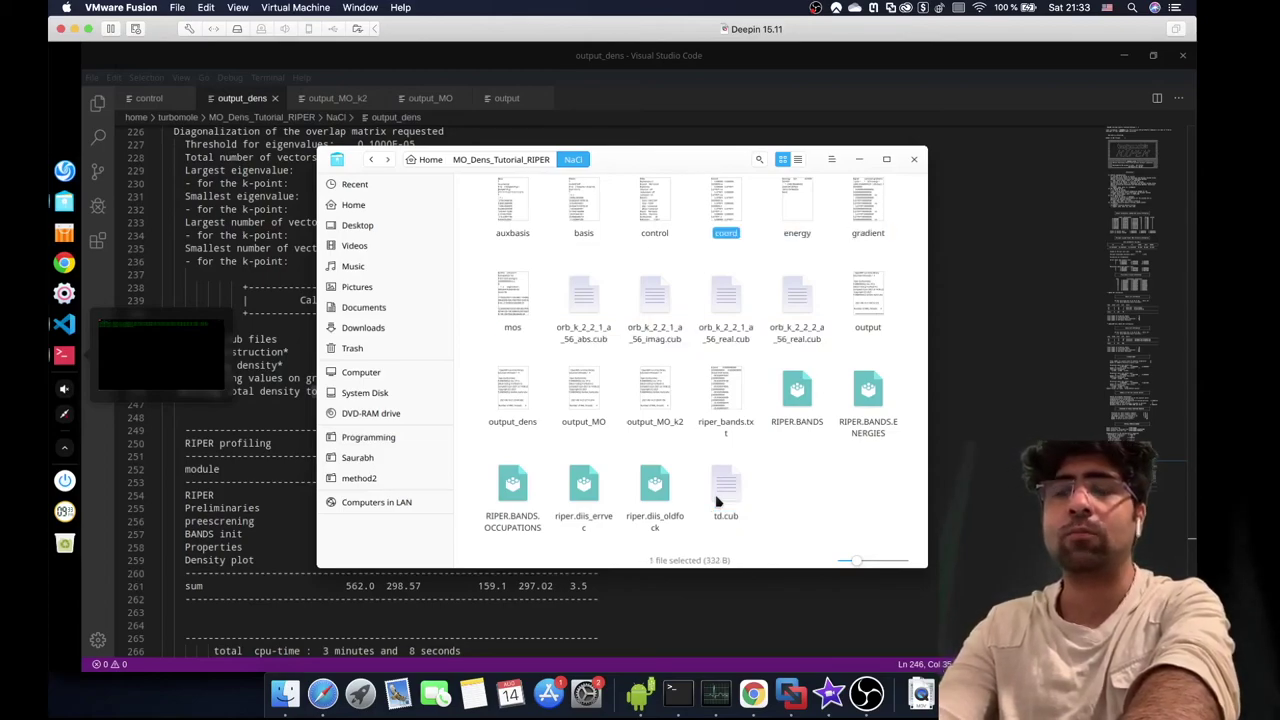
{"action": "key", "text": "Left"}
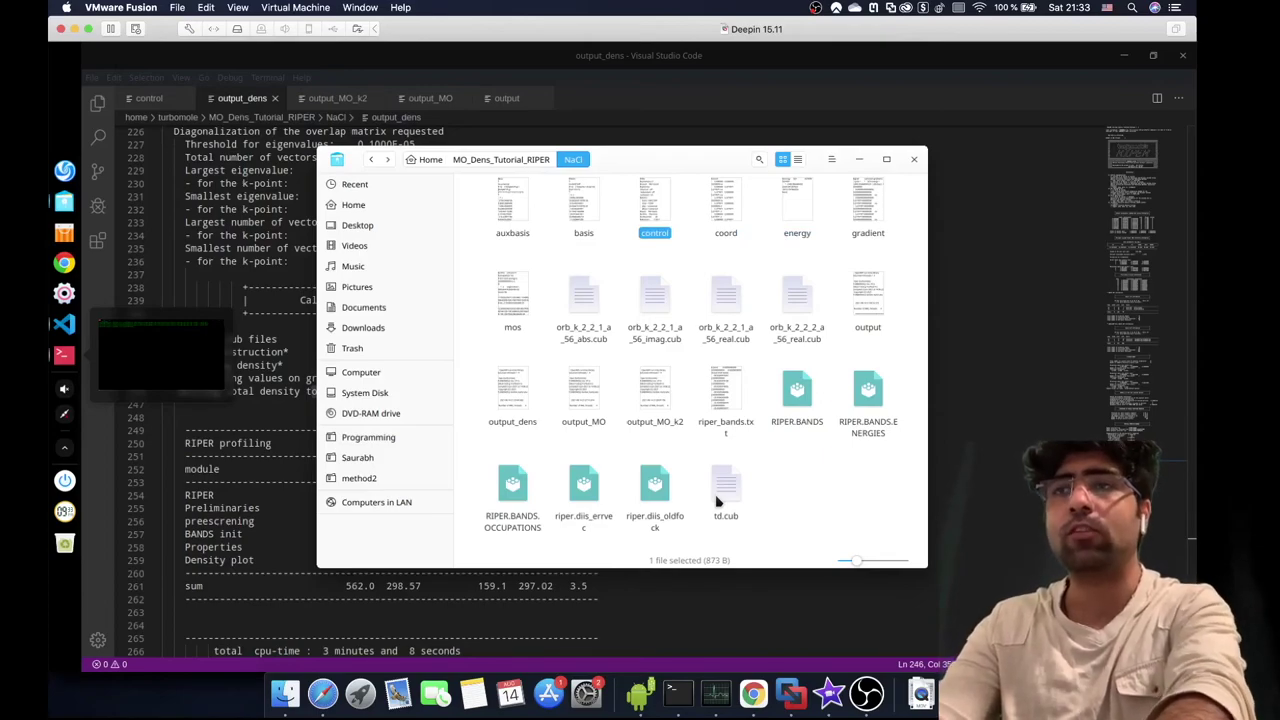
{"action": "key", "text": "Return"}
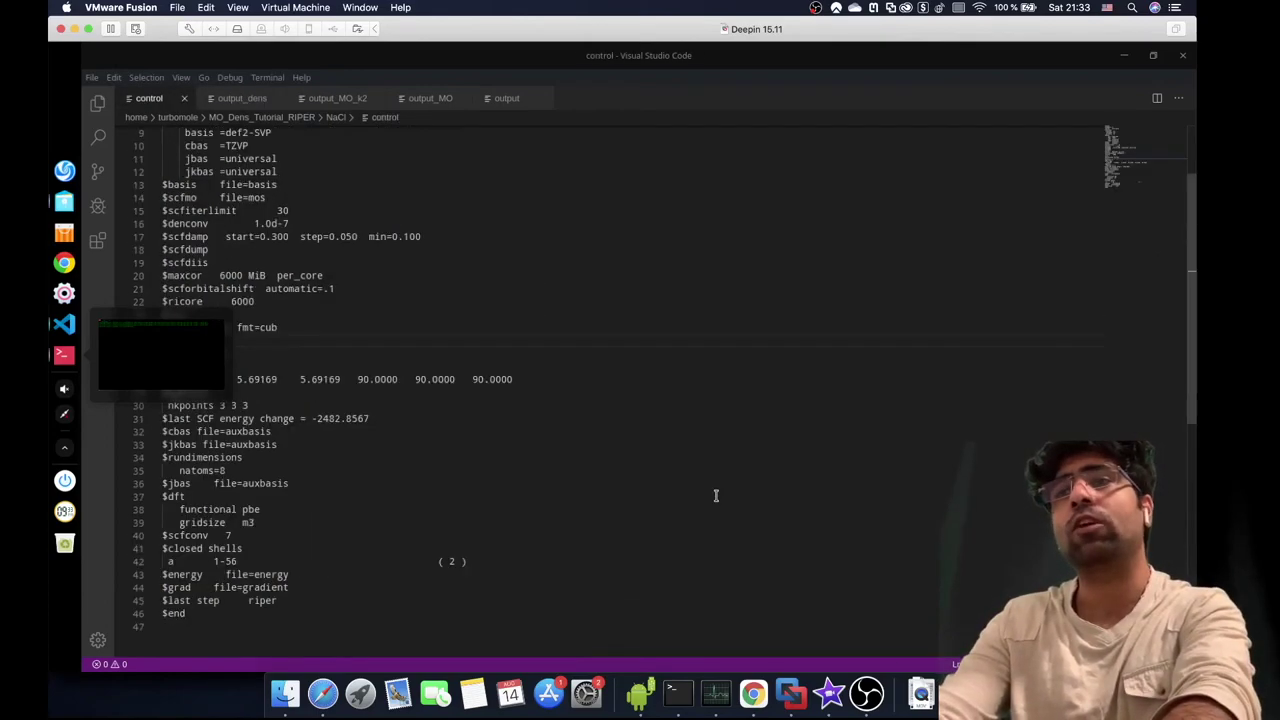
- Insert a new line with the npts keyword directly below $pointvalper fmt=cub in the control file
{"action": "left_click", "coordinate": [497, 455]}
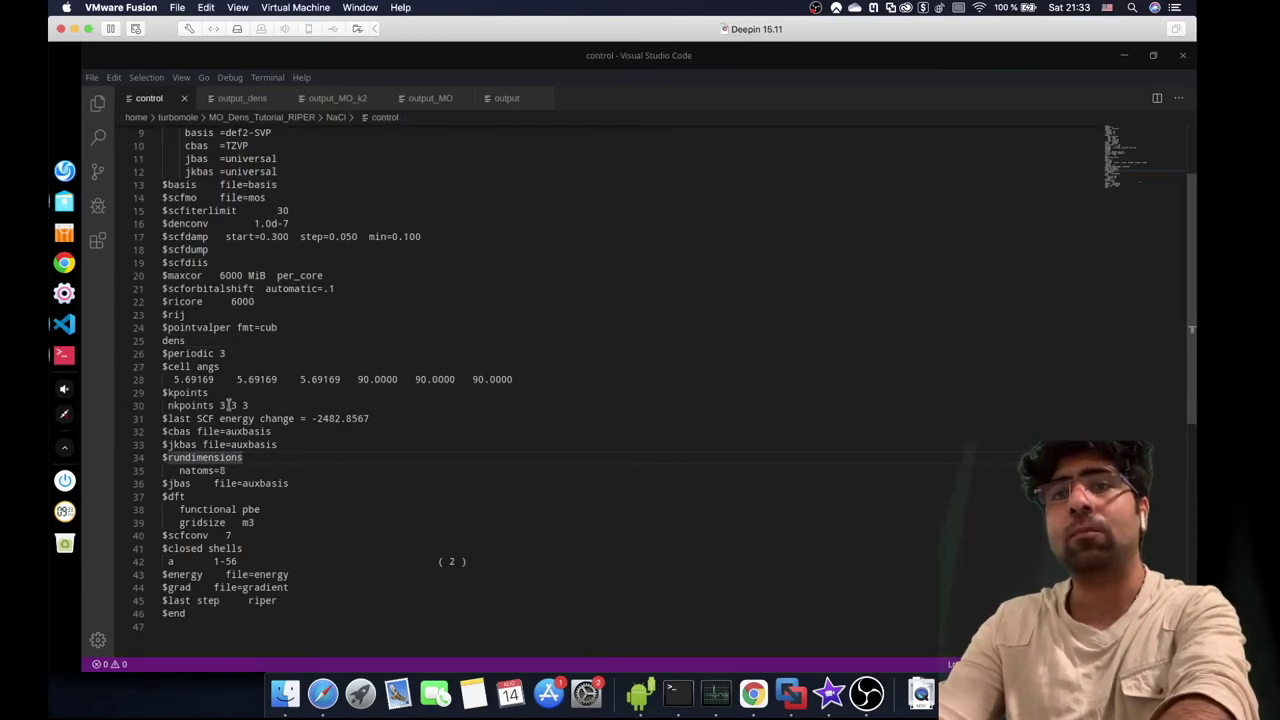
{"action": "left_click_drag", "start_coordinate": [279, 328], "coordinate": [162, 328]}
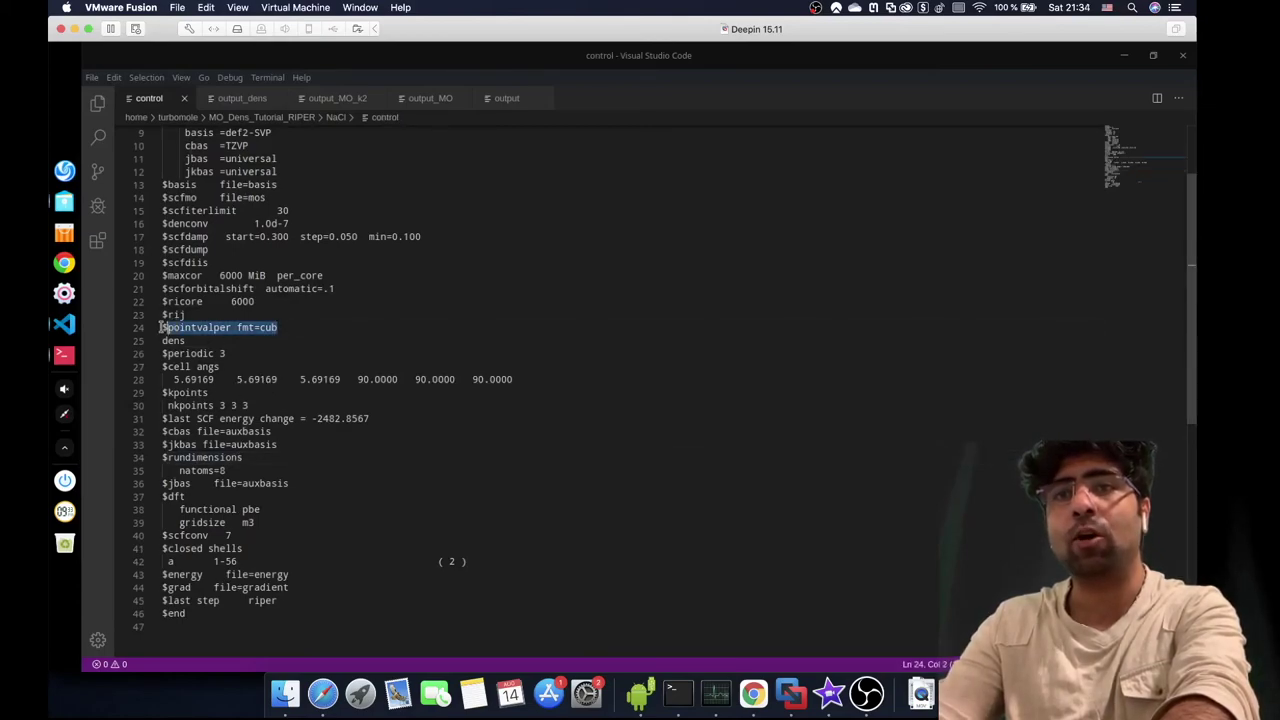
{"action": "left_click", "coordinate": [292, 328]}
{"action": "key", "text": "Return"}
{"action": "type", "text": "npts"}
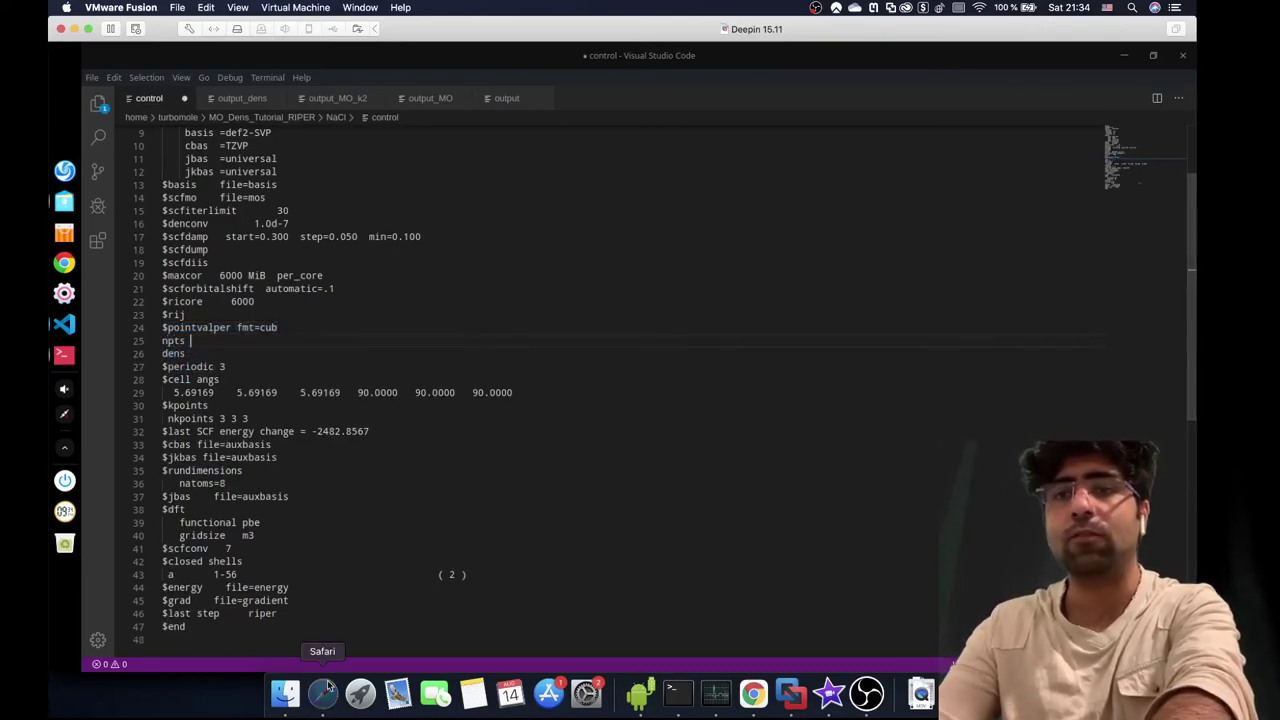
- Look up the npts option in the TURBOMOLE manual in Safari and complete the control file line as npts 100 100 100
{"action": "left_click", "coordinate": [323, 692]}
{"action": "scroll", "coordinate": [423, 478], "scroll_direction": "down", "scroll_amount": 20}
{"action": "scroll", "coordinate": [423, 478], "scroll_direction": "down", "scroll_amount": 20}
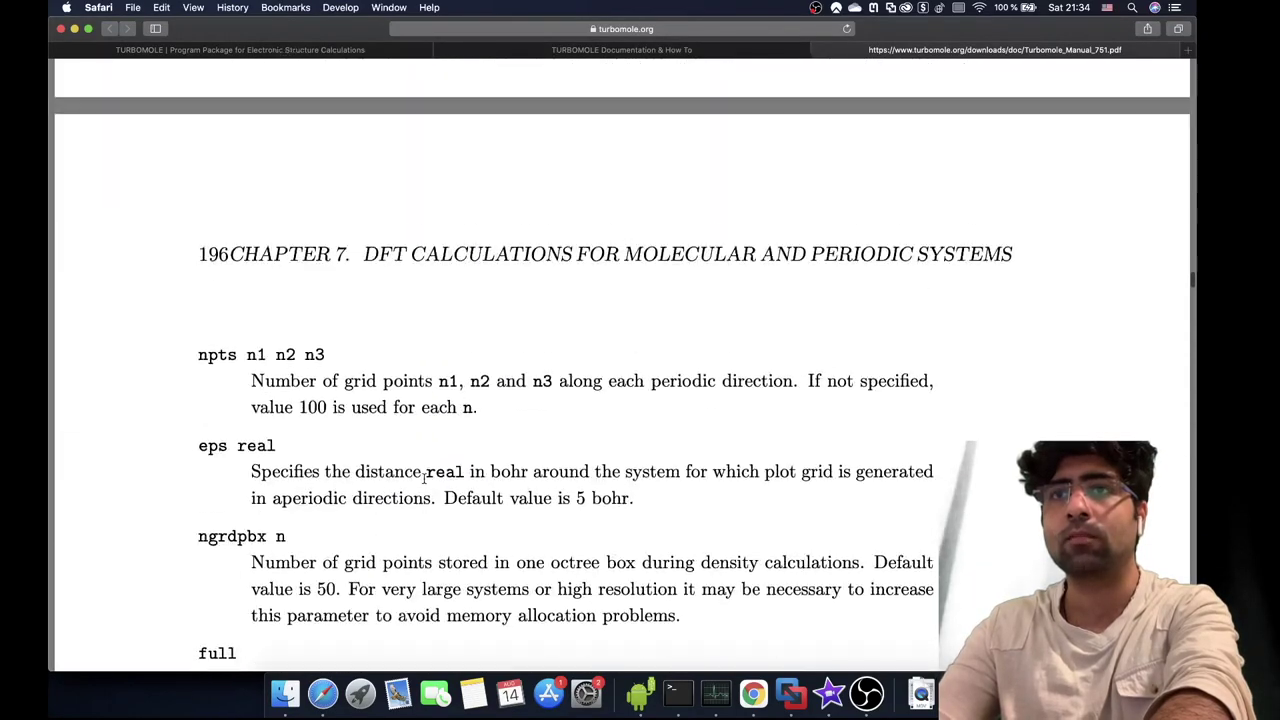
{"action": "scroll", "coordinate": [423, 478], "scroll_direction": "down", "scroll_amount": 4}
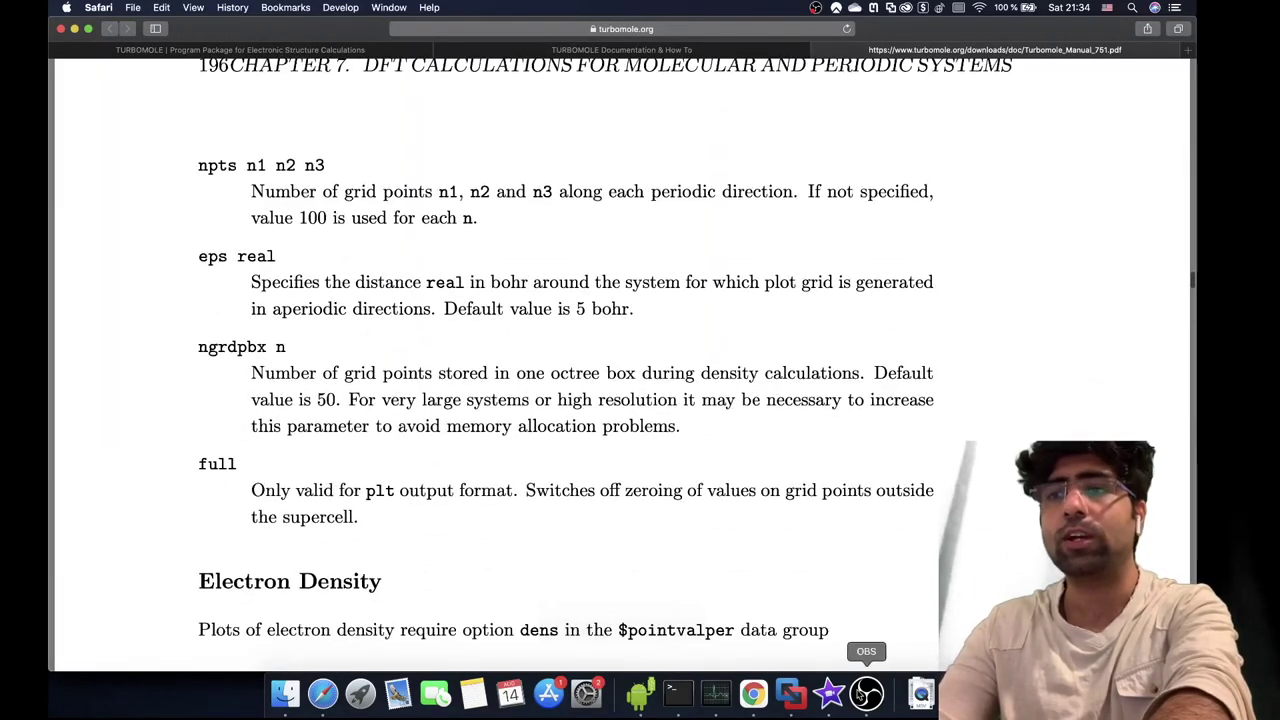
{"action": "left_click", "coordinate": [790, 692]}
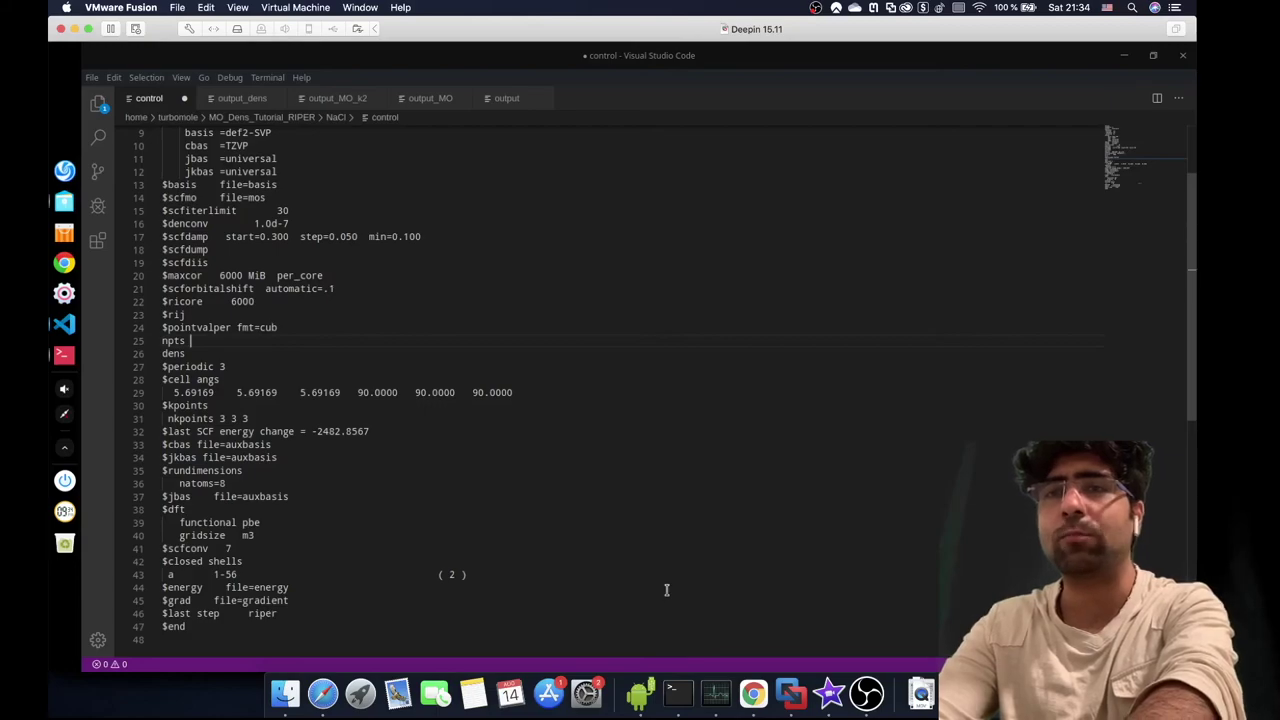
{"action": "type", "text": "00 100 100"}
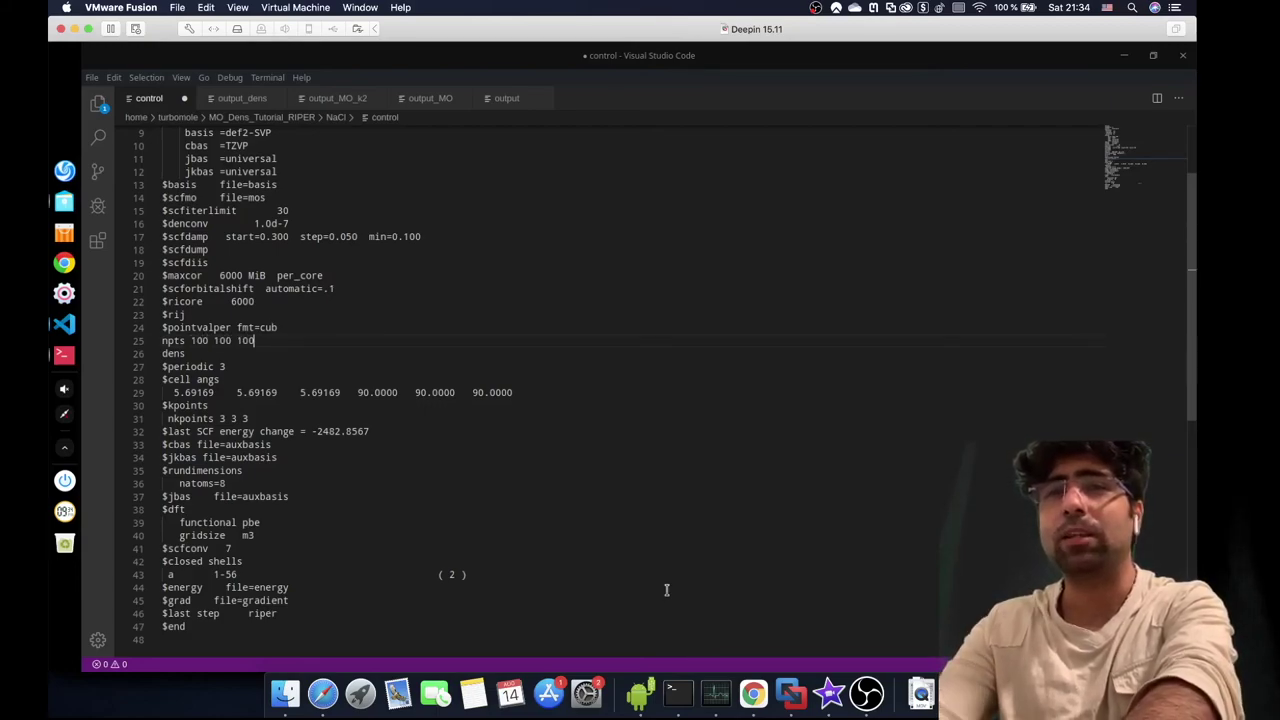
- Check the size of orb_k_2_2_1_a_56_abs.cub in the NaCl folder and return to the npts line
{"action": "left_click", "coordinate": [64, 201]}
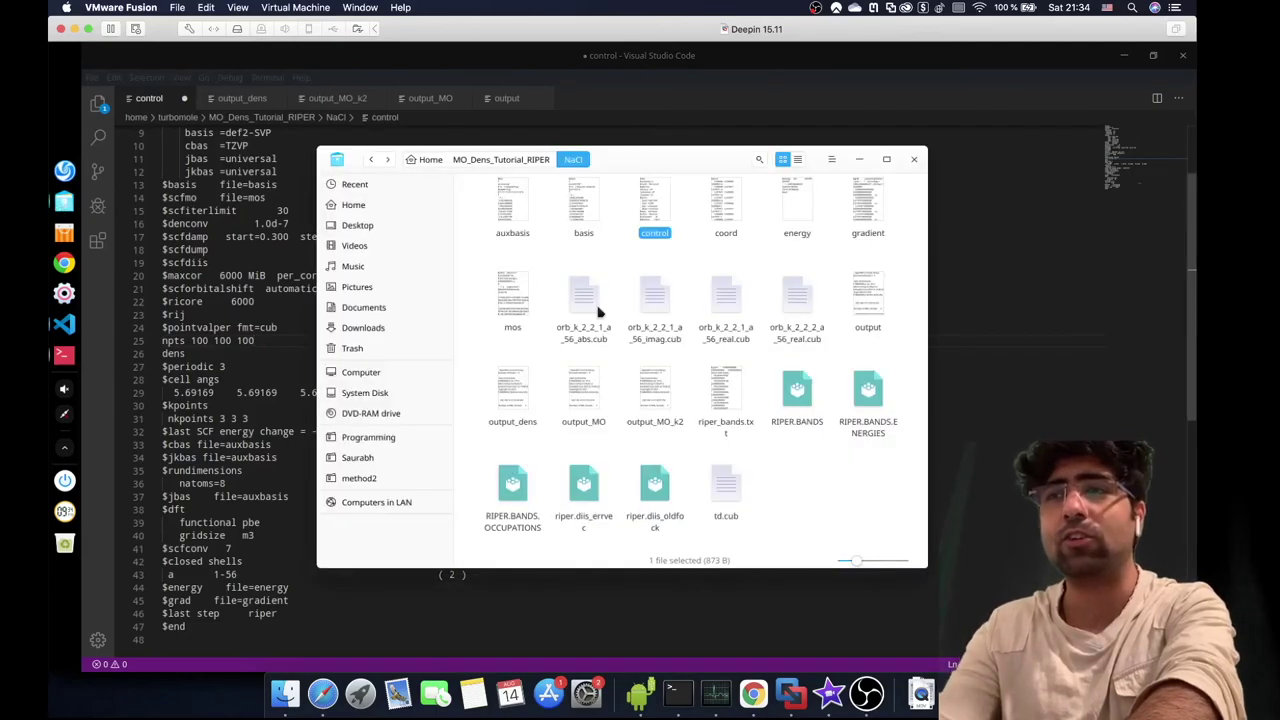
{"action": "left_click", "coordinate": [592, 322]}
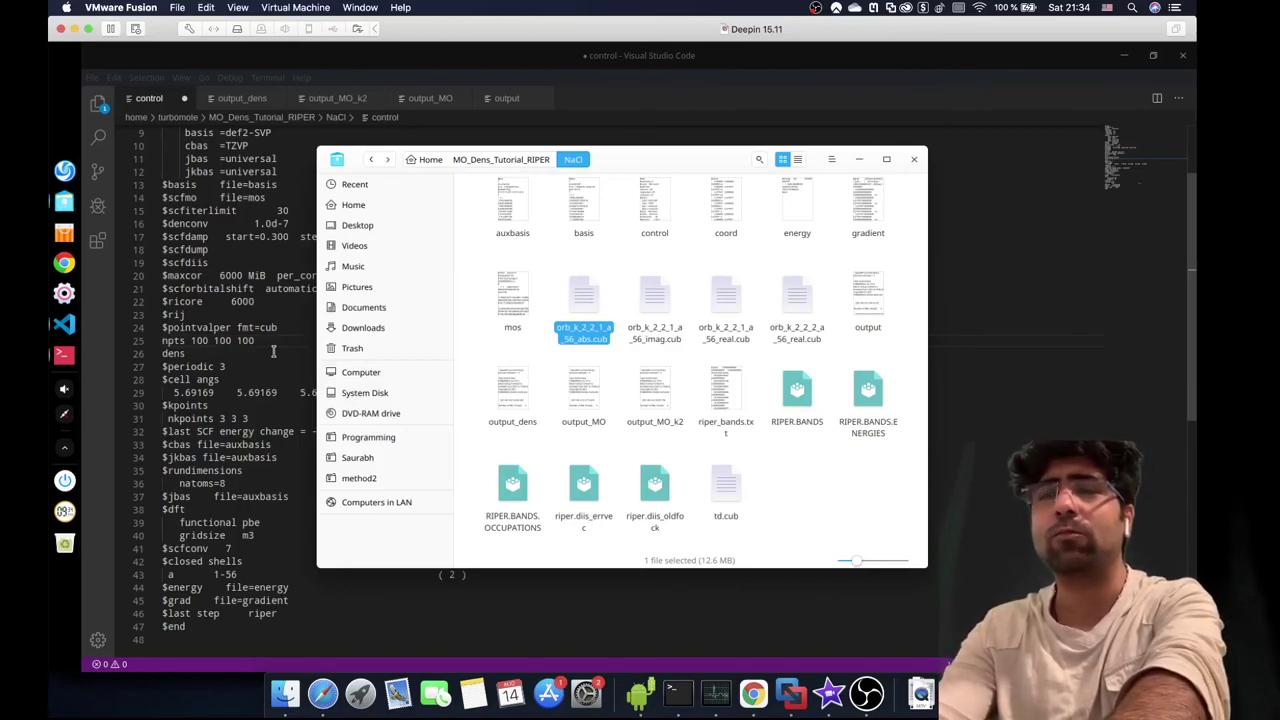
{"action": "left_click", "coordinate": [245, 341]}
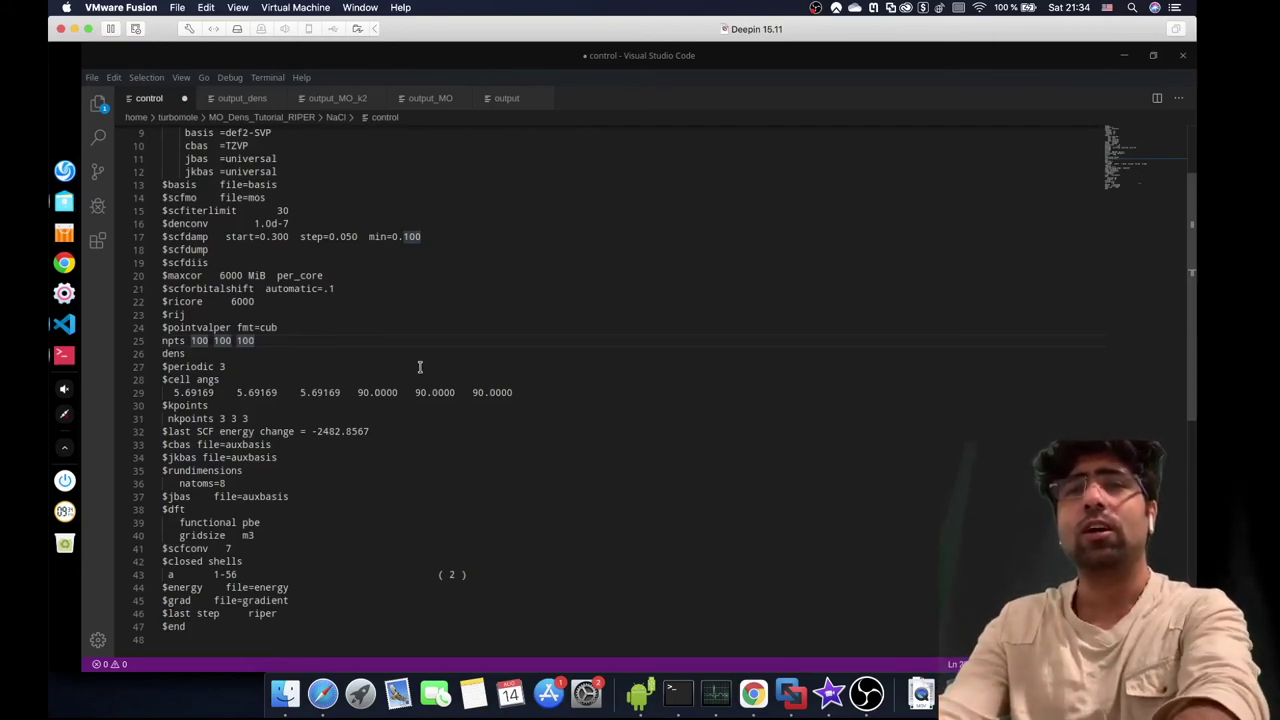
- Add the line nimg 3 3 3 below the npts line and save the control file
{"action": "key", "text": "Return"}
{"action": "type", "text": "nimg"}
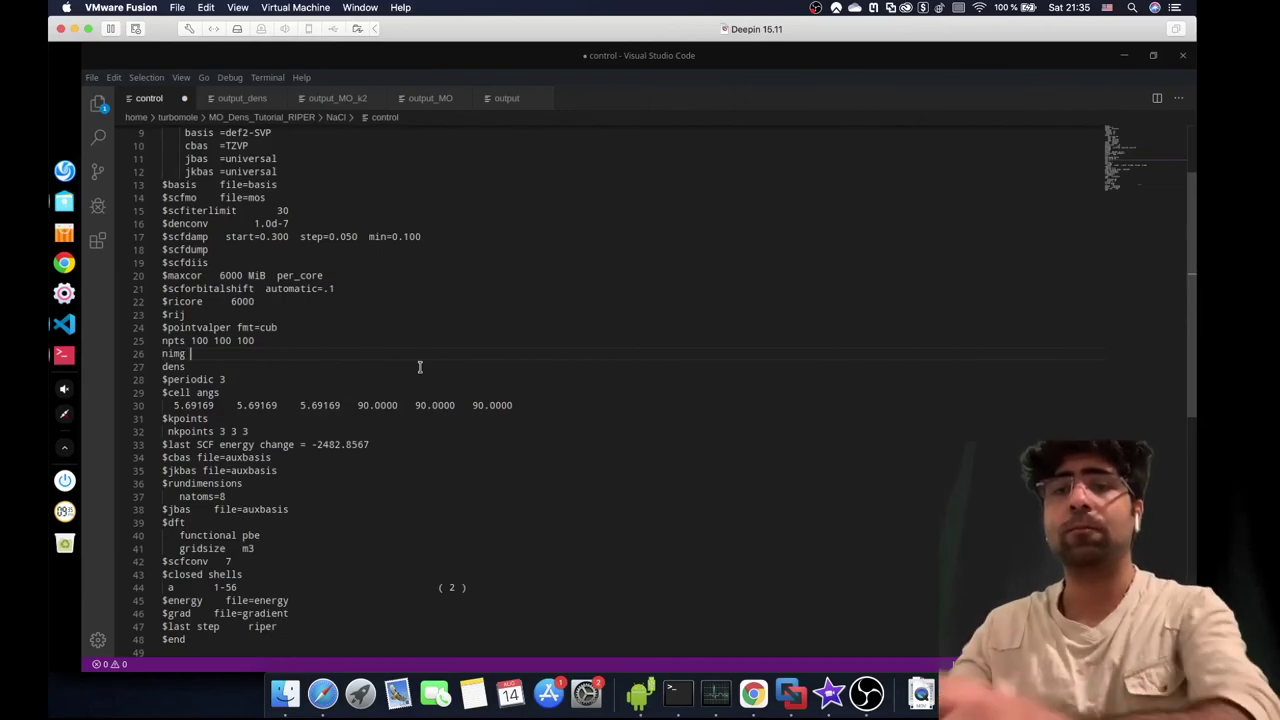
{"action": "type", "text": "3 3"}
{"action": "key", "text": "ctrl+s"}
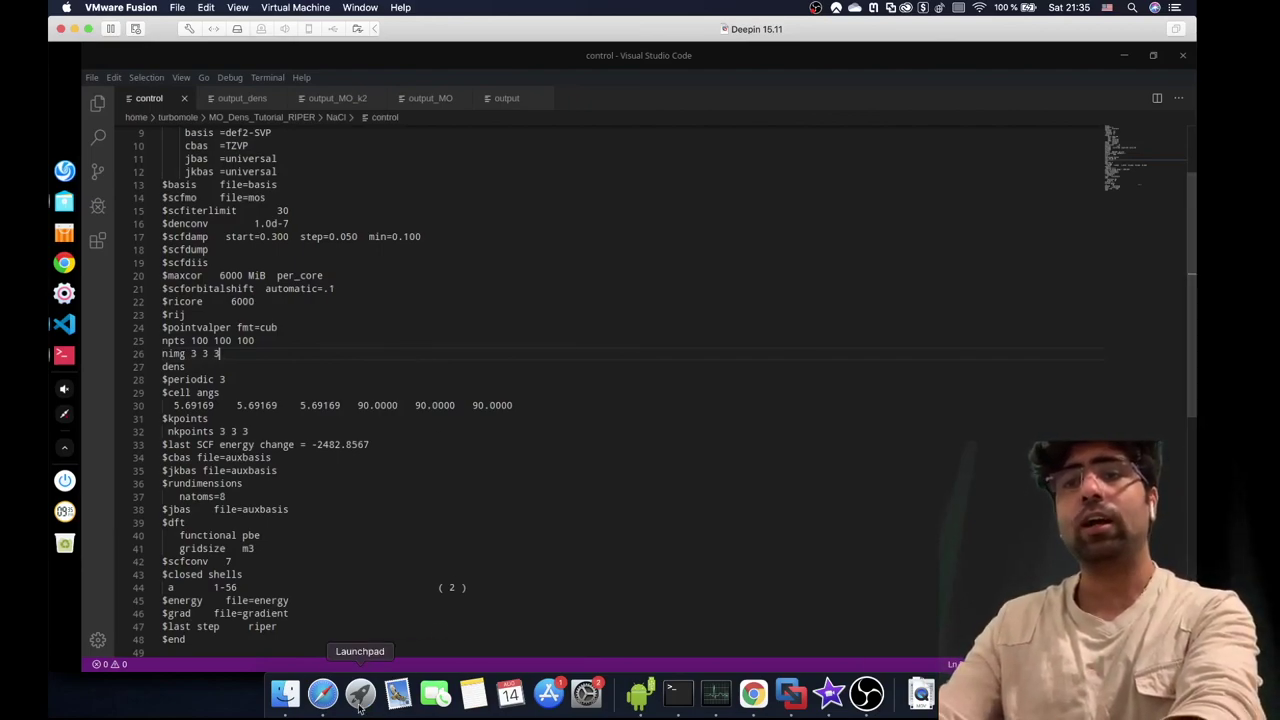
- Review the nimg option and the electron density section for $pointvalper in the TURBOMOLE manual in Safari
{"action": "left_click", "coordinate": [323, 693]}
{"action": "scroll", "coordinate": [468, 528], "scroll_direction": "up", "scroll_amount": 10}
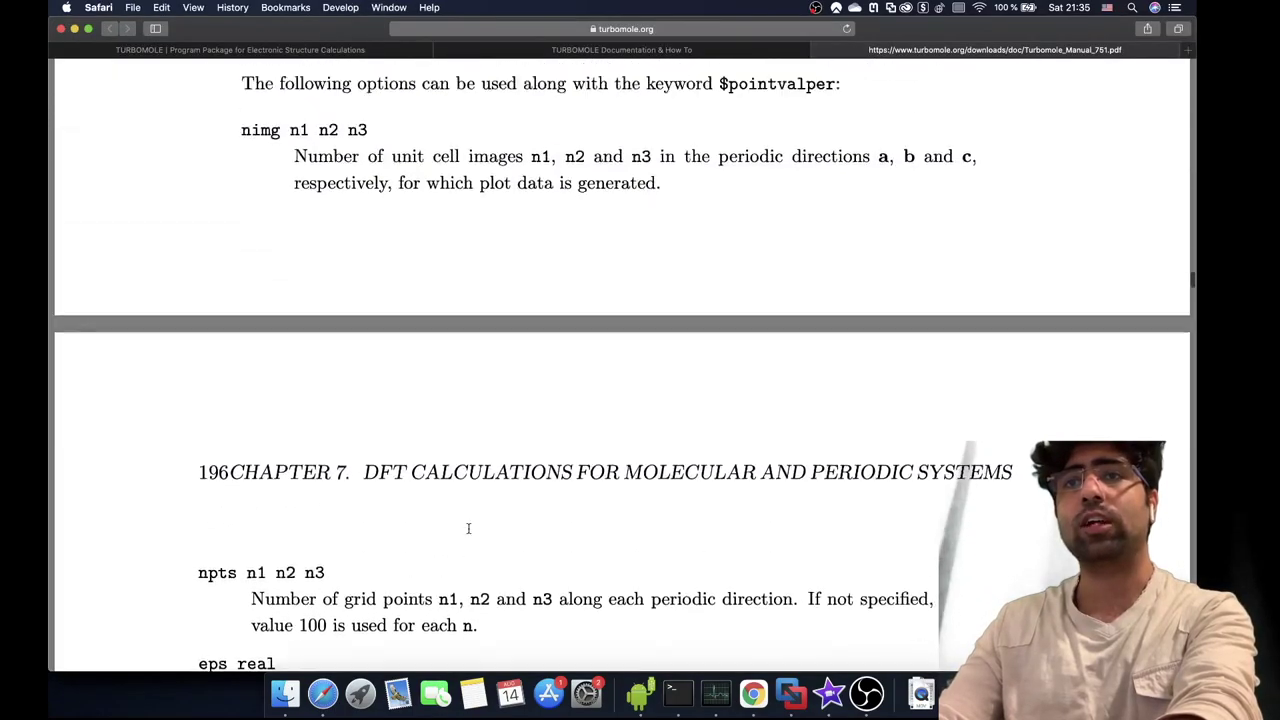
{"action": "scroll", "coordinate": [468, 528], "scroll_direction": "down", "scroll_amount": 10}
{"action": "scroll", "coordinate": [468, 528], "scroll_direction": "down", "scroll_amount": 10}
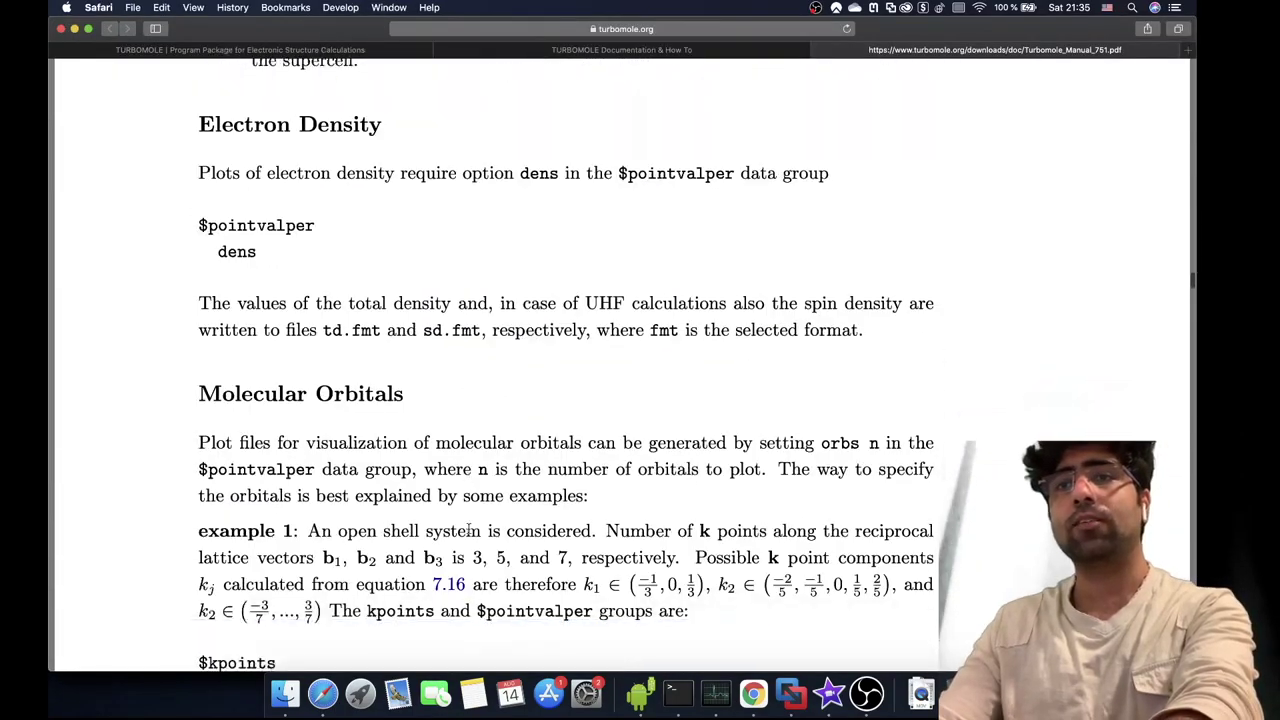